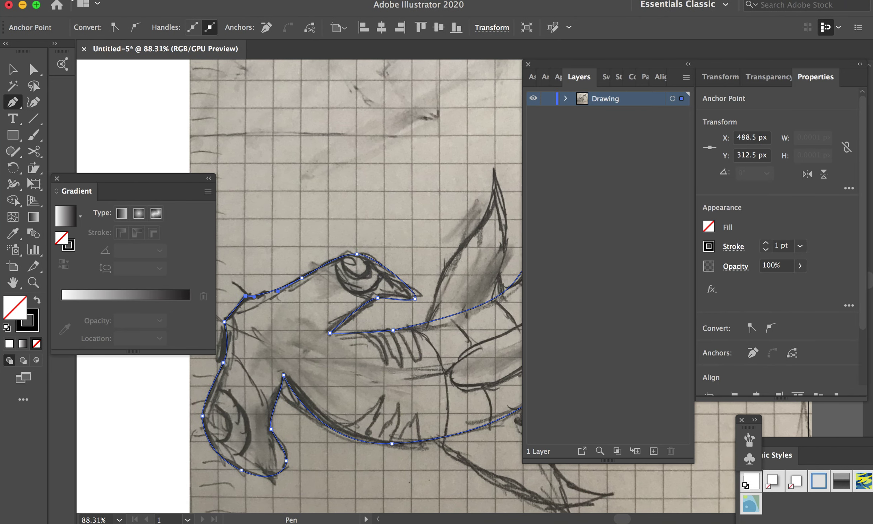
Step: Move the Gradient and Layers panels off the shark drawing
{"action": "left_click_drag", "start_coordinate": [156, 177], "coordinate": [121, 351]}
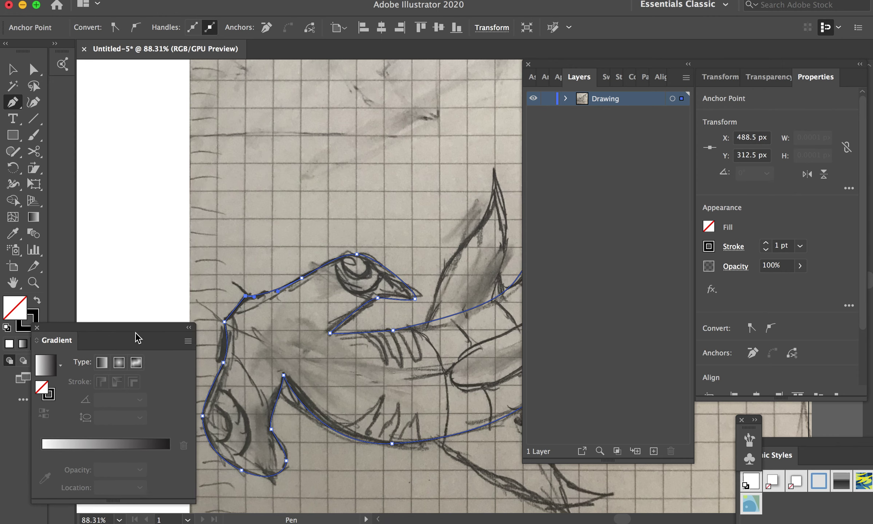
{"action": "left_click_drag", "start_coordinate": [613, 69], "coordinate": [840, 47]}
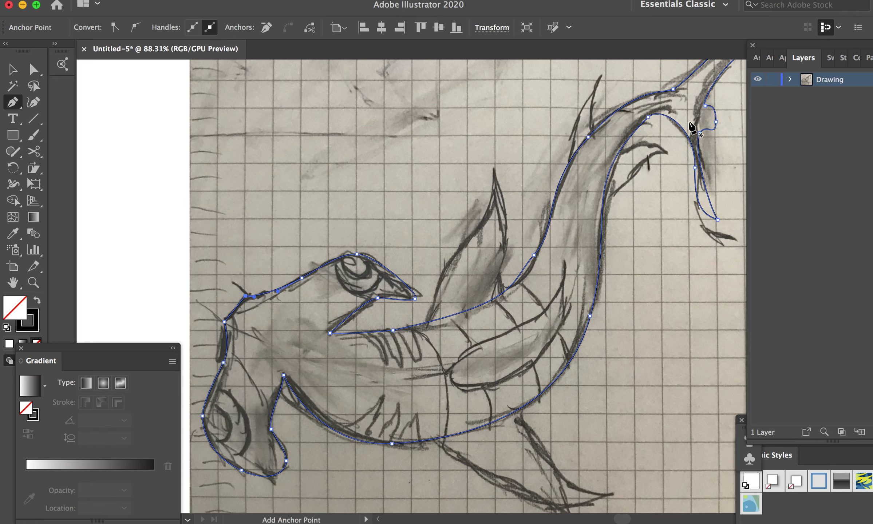
{"action": "left_click", "coordinate": [32, 71]}
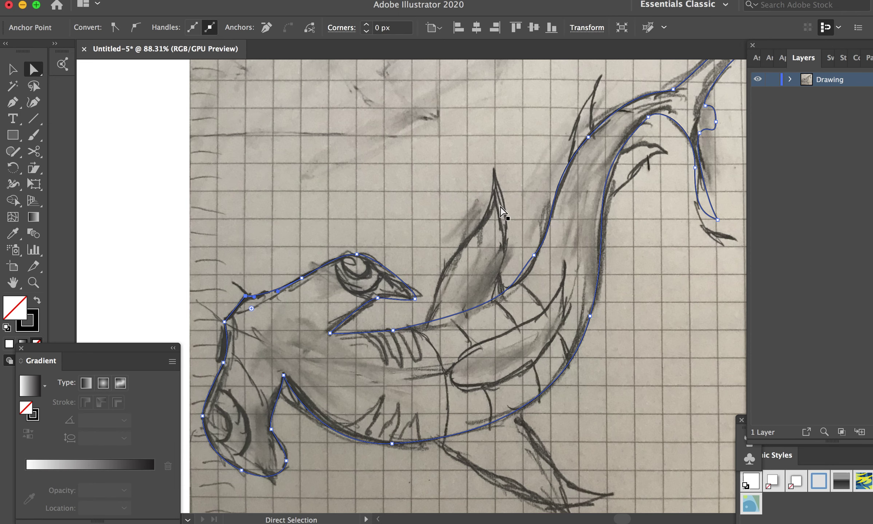
Step: Drag the tail-notch anchor up and to the right to reshape the notch
{"action": "scroll", "coordinate": [590, 190], "scroll_direction": "right", "scroll_amount": 5}
{"action": "scroll", "coordinate": [530, 153], "scroll_direction": "up", "scroll_amount": 5}
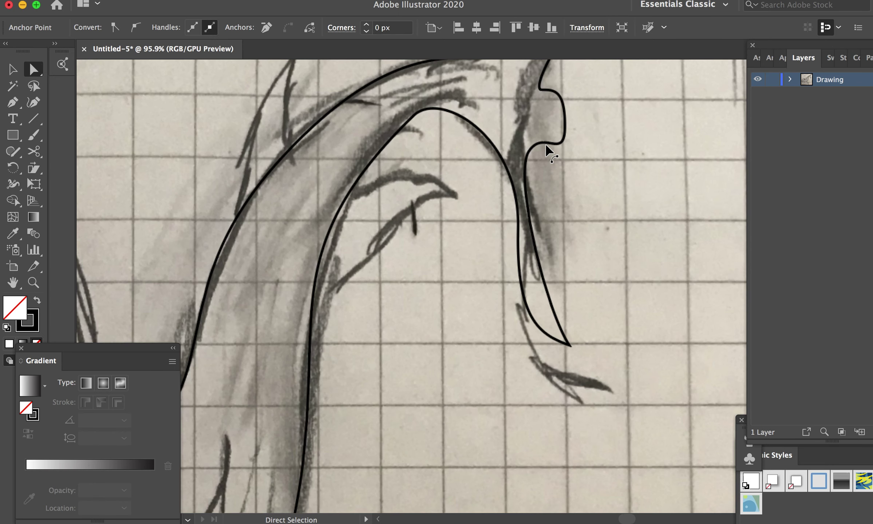
{"action": "left_click_drag", "start_coordinate": [531, 155], "coordinate": [574, 120]}
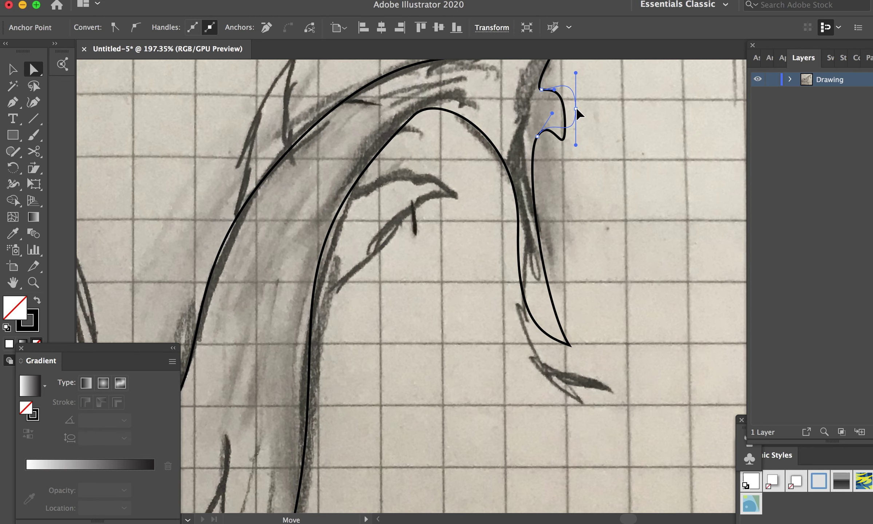
{"action": "scroll", "coordinate": [575, 123], "scroll_direction": "down", "scroll_amount": 5}
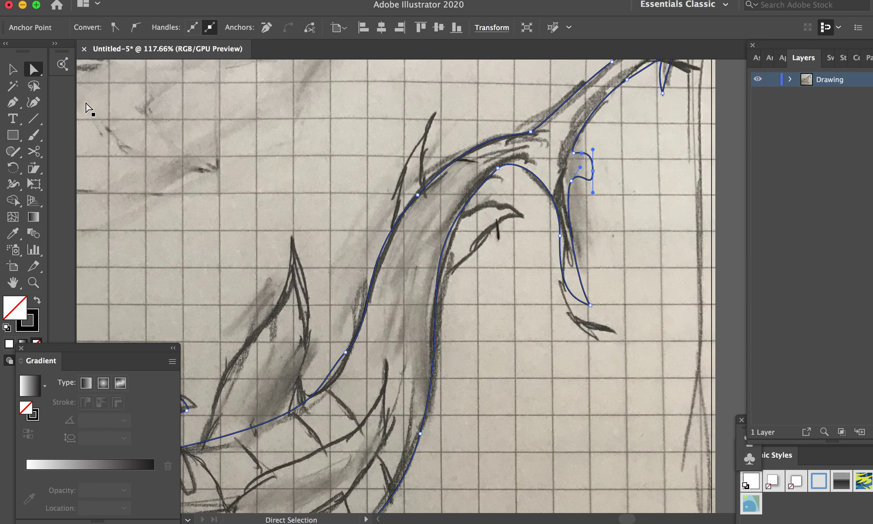
{"action": "left_click", "coordinate": [13, 102]}
Step: Trace the first thin pointed fin along the shark's body with the Pen tool
{"action": "scroll", "coordinate": [401, 244], "scroll_direction": "up", "scroll_amount": 8}
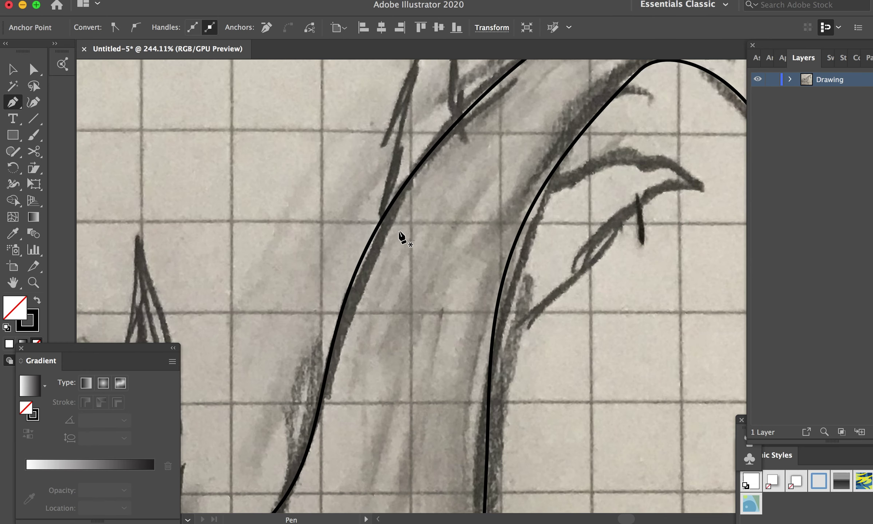
{"action": "left_click_drag", "start_coordinate": [379, 234], "coordinate": [382, 166]}
{"action": "scroll", "coordinate": [384, 166], "scroll_direction": "up", "scroll_amount": 5}
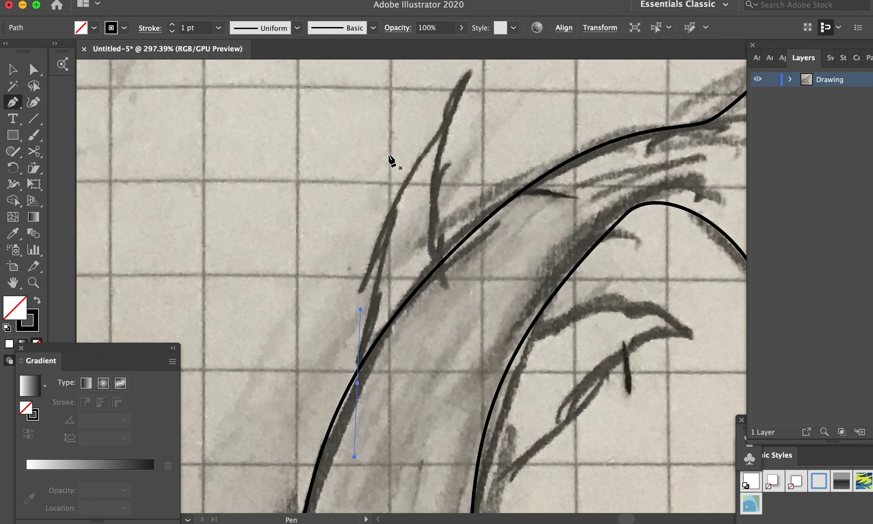
{"action": "left_click_drag", "start_coordinate": [469, 79], "coordinate": [570, 94]}
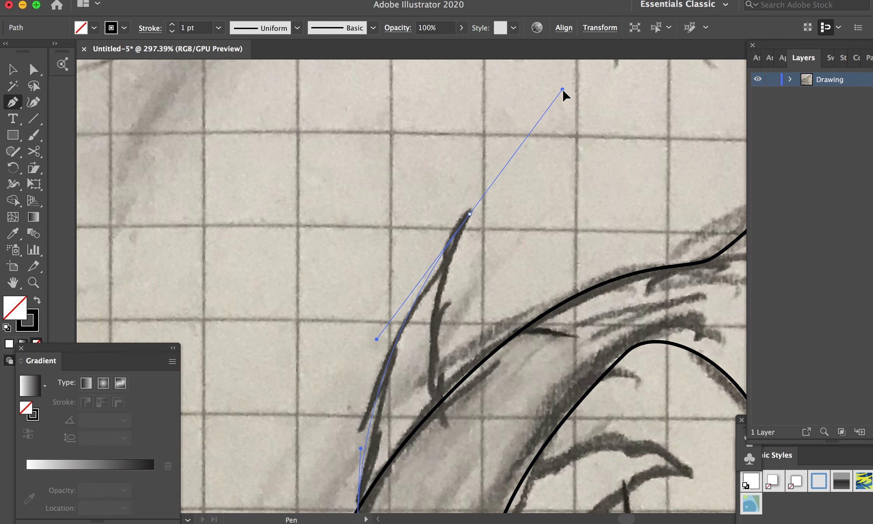
{"action": "left_click_drag", "start_coordinate": [570, 94], "coordinate": [564, 91]}
{"action": "left_click", "coordinate": [469, 214]}
{"action": "mouse_move", "coordinate": [444, 282]}
{"action": "left_mouse_down"}
{"action": "mouse_move", "coordinate": [450, 420]}
{"action": "mouse_move", "coordinate": [465, 500]}
{"action": "left_mouse_up"}
{"action": "scroll", "coordinate": [427, 487], "scroll_direction": "down", "scroll_amount": 3}
{"action": "key", "text": "v"}
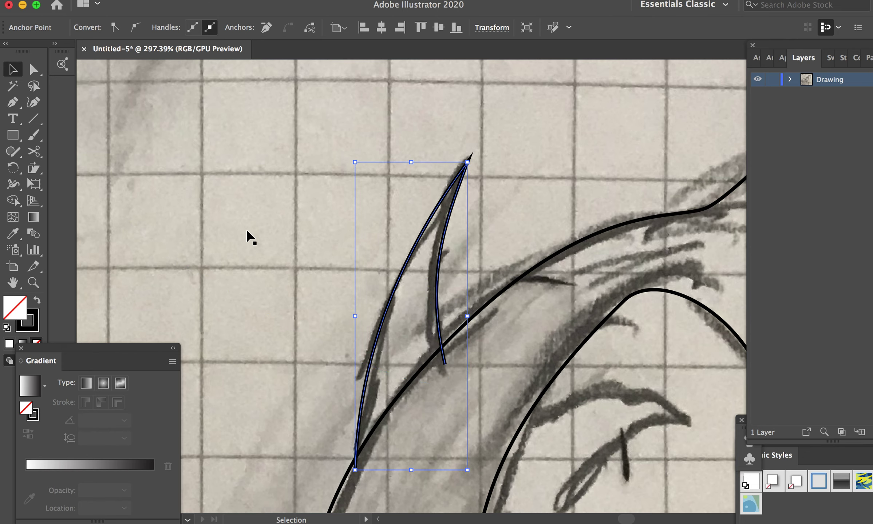
{"action": "left_click", "coordinate": [226, 223]}
{"action": "scroll", "coordinate": [225, 223], "scroll_direction": "down", "scroll_amount": 3}
{"action": "scroll", "coordinate": [225, 223], "scroll_direction": "down", "scroll_amount": 4}
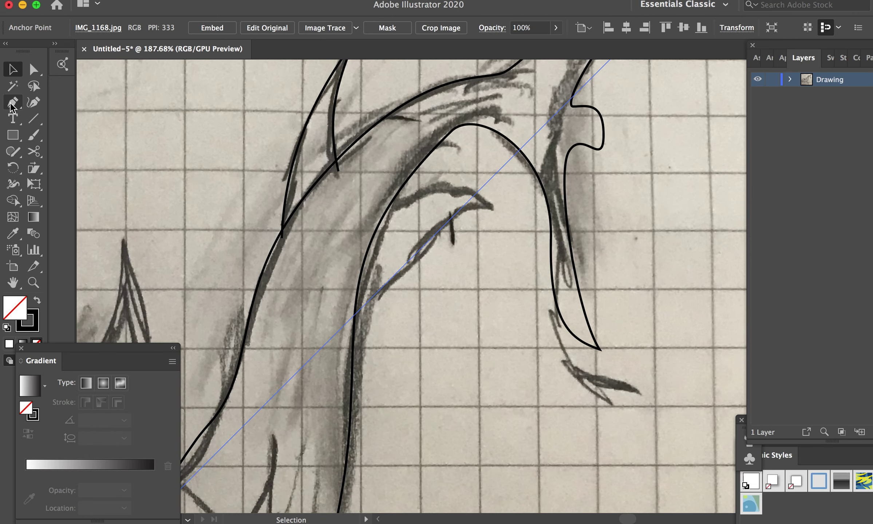
Step: Trace the second pointed fin curve inside the body toward the tail
{"action": "left_click", "coordinate": [12, 103]}
{"action": "left_click_drag", "start_coordinate": [351, 303], "coordinate": [415, 241]}
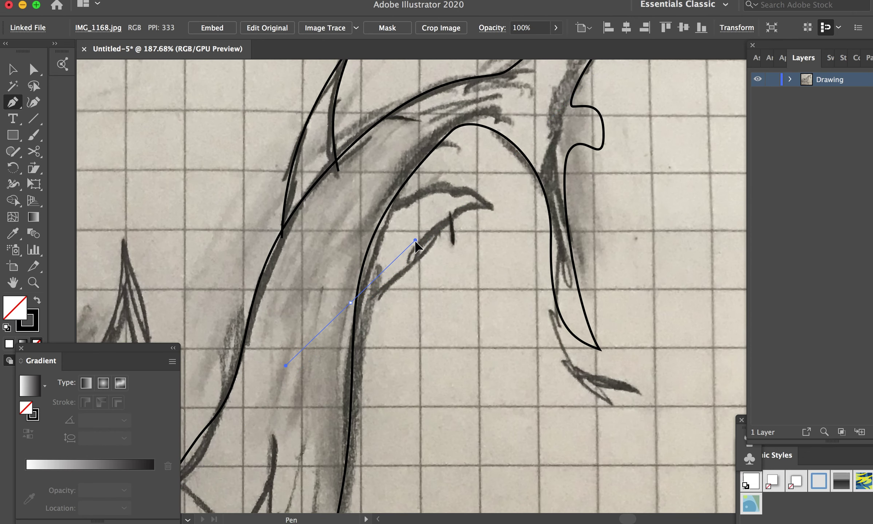
{"action": "mouse_move", "coordinate": [489, 208]}
{"action": "left_mouse_down"}
{"action": "mouse_move", "coordinate": [544, 211]}
{"action": "mouse_move", "coordinate": [454, 183]}
{"action": "left_mouse_up"}
{"action": "left_click_drag", "start_coordinate": [379, 205], "coordinate": [322, 246]}
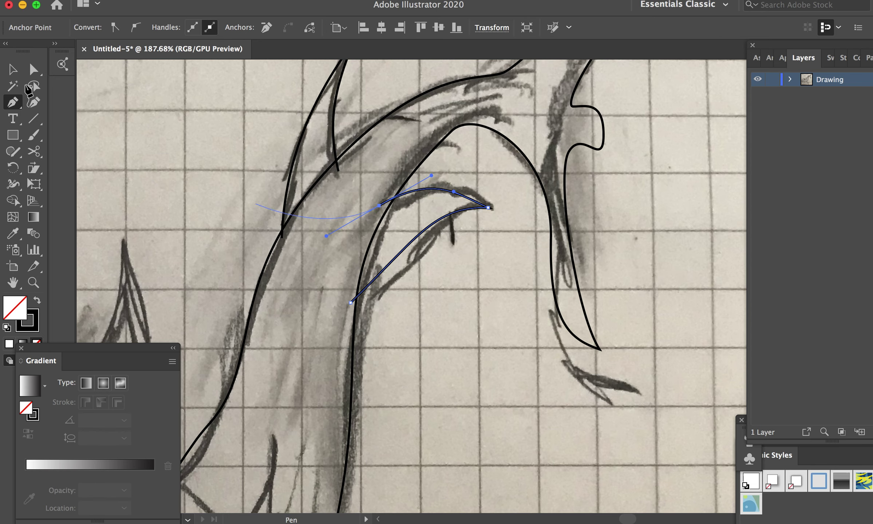
{"action": "key", "text": "v"}
{"action": "left_click", "coordinate": [181, 160]}
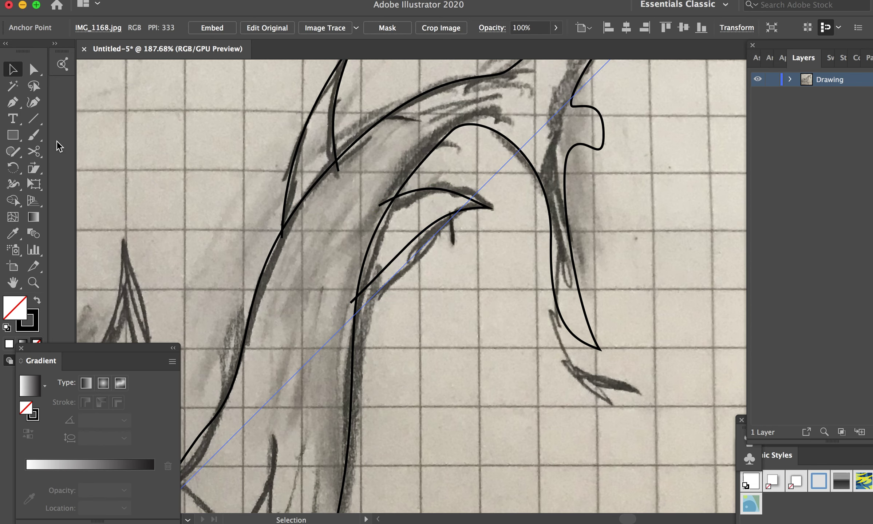
{"action": "scroll", "coordinate": [181, 218], "scroll_direction": "down", "scroll_amount": 5}
{"action": "scroll", "coordinate": [181, 218], "scroll_direction": "left", "scroll_amount": 10}
{"action": "scroll", "coordinate": [181, 218], "scroll_direction": "down", "scroll_amount": 5}
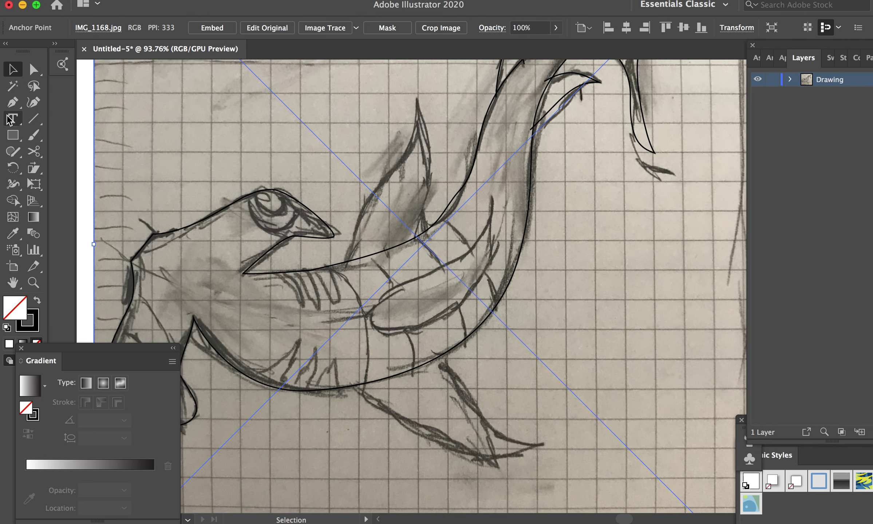
Step: Trace the tall dorsal fin from its base up to a sharp tip and back
{"action": "left_click", "coordinate": [12, 102]}
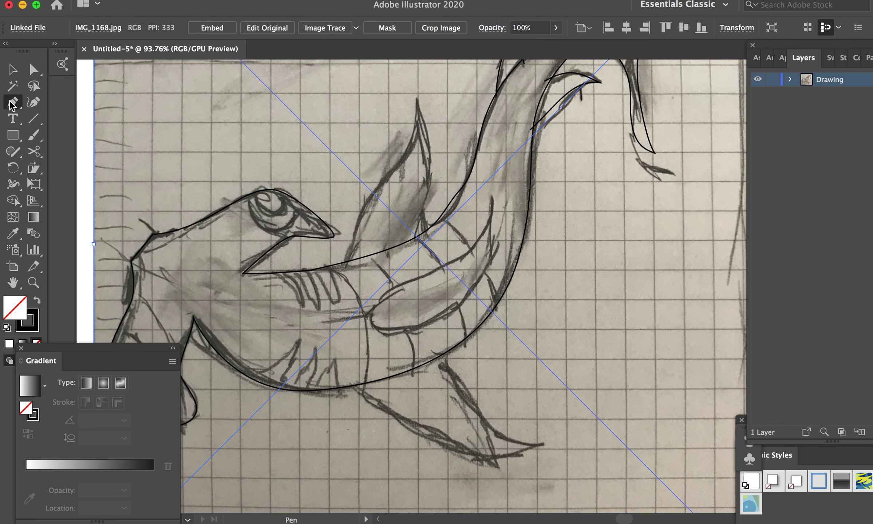
{"action": "left_click_drag", "start_coordinate": [339, 269], "coordinate": [359, 241]}
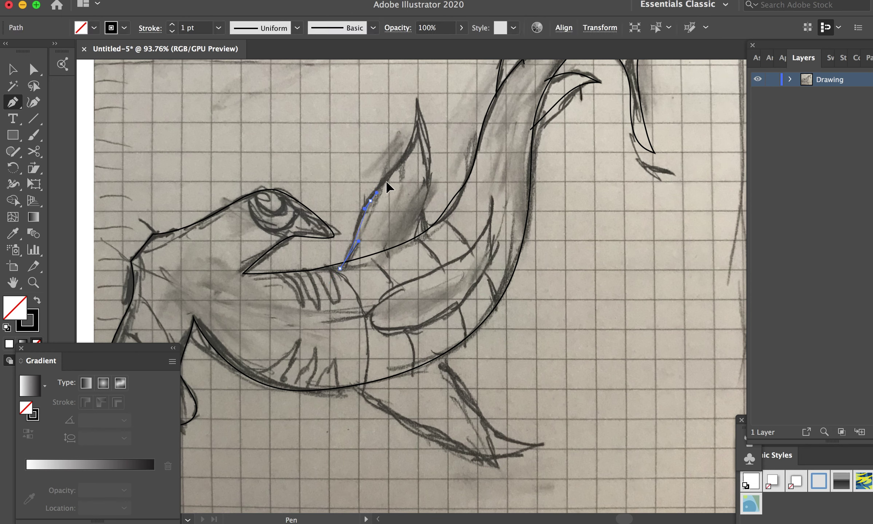
{"action": "left_click_drag", "start_coordinate": [415, 135], "coordinate": [417, 117]}
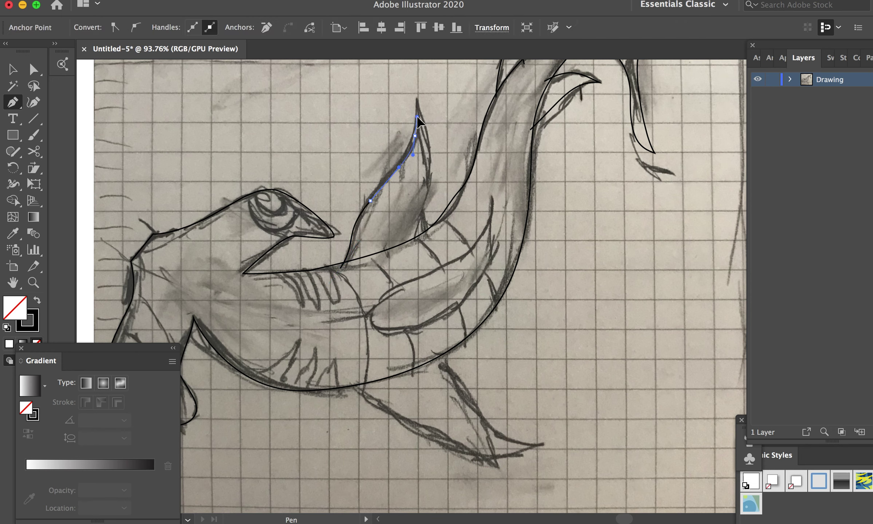
{"action": "left_click", "coordinate": [416, 93]}
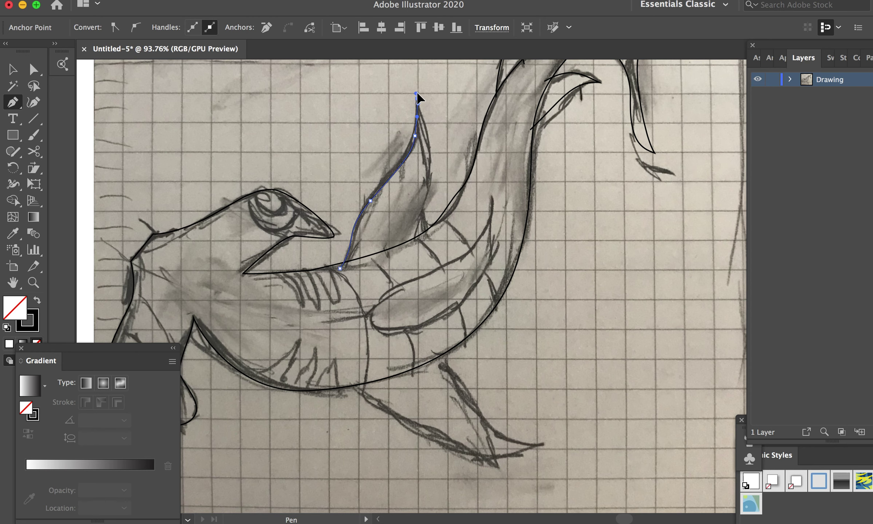
{"action": "left_click_drag", "start_coordinate": [429, 192], "coordinate": [420, 210]}
{"action": "left_click", "coordinate": [433, 240]}
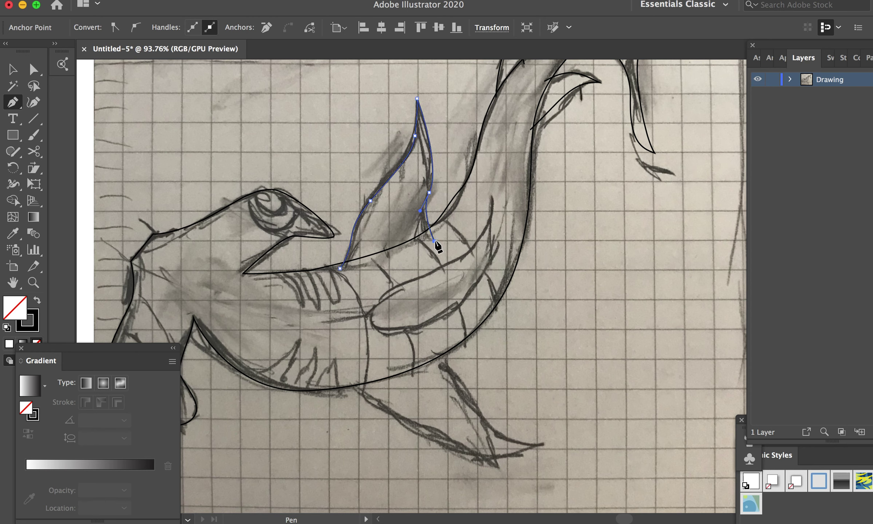
{"action": "left_click", "coordinate": [359, 391], "text": "ctrl"}
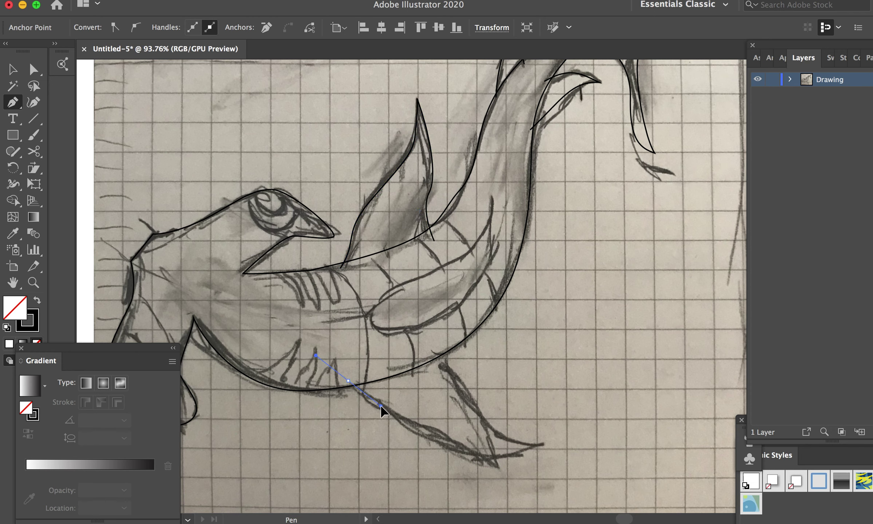
Step: Trace the curved pointed fin beneath the shark's belly
{"action": "left_click", "coordinate": [380, 405]}
{"action": "left_click_drag", "start_coordinate": [542, 442], "coordinate": [619, 403]}
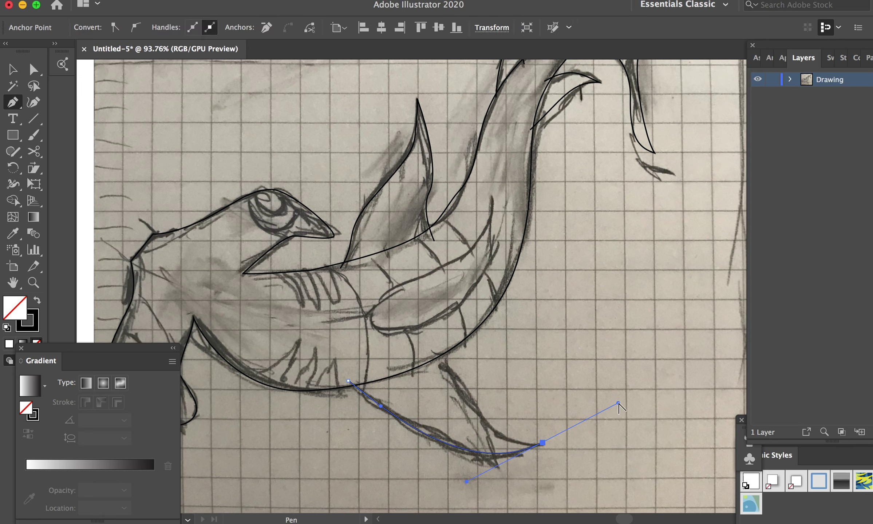
{"action": "left_click_drag", "start_coordinate": [467, 481], "coordinate": [482, 444]}
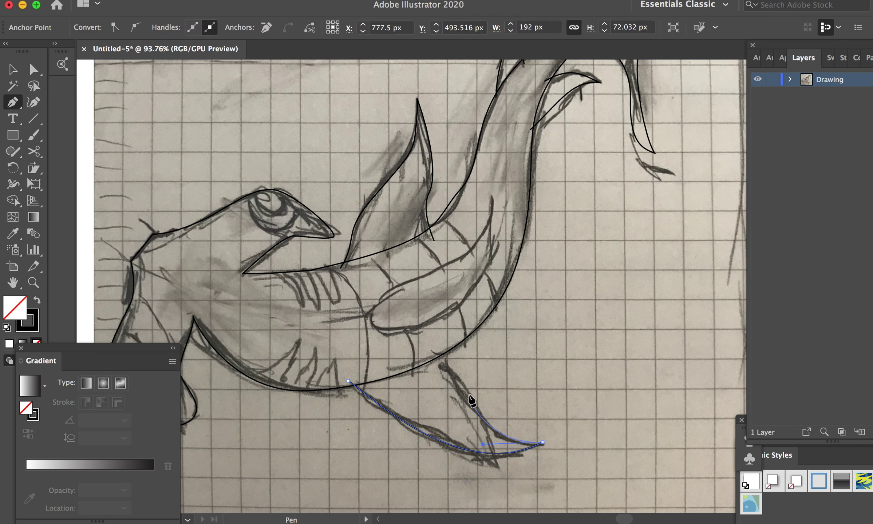
{"action": "left_click_drag", "start_coordinate": [468, 389], "coordinate": [461, 373]}
{"action": "left_click", "coordinate": [424, 353]}
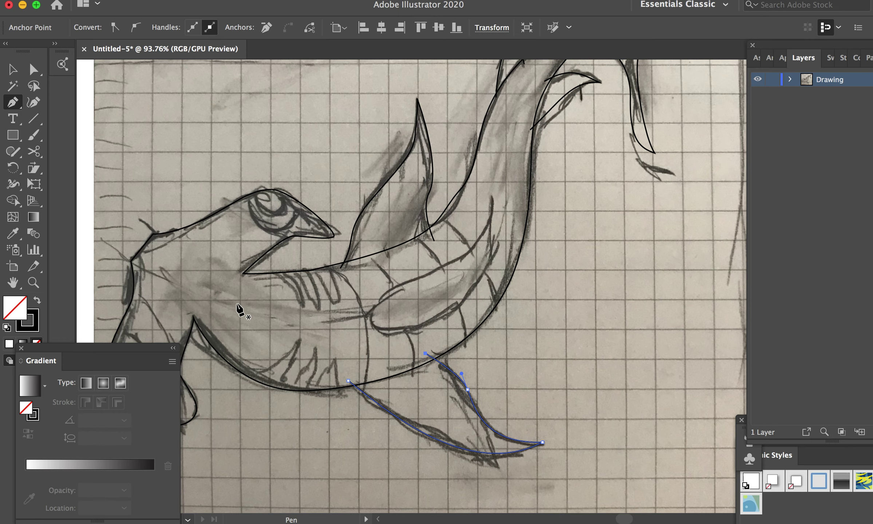
{"action": "scroll", "coordinate": [237, 308], "scroll_direction": "down", "scroll_amount": 2}
{"action": "scroll", "coordinate": [405, 351], "scroll_direction": "down", "scroll_amount": 2}
{"action": "scroll", "coordinate": [404, 350], "scroll_direction": "down", "scroll_amount": 2}
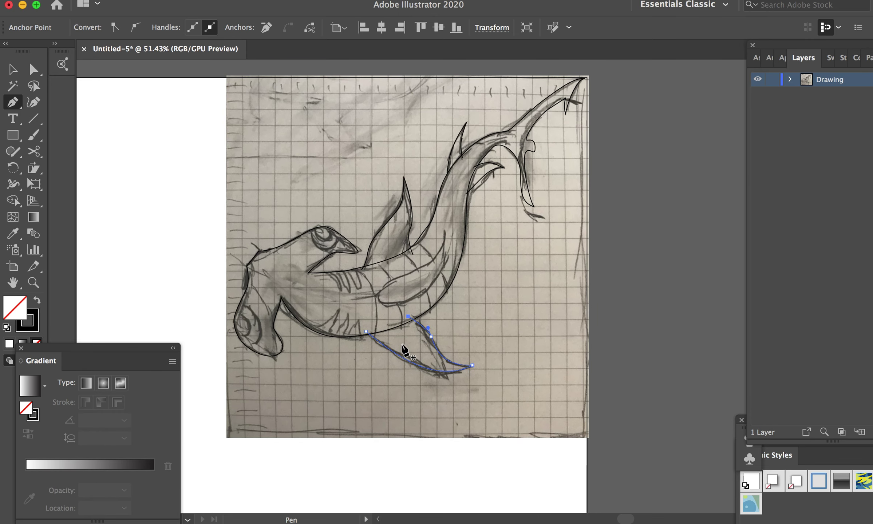
{"action": "scroll", "coordinate": [404, 349], "scroll_direction": "right", "scroll_amount": 1}
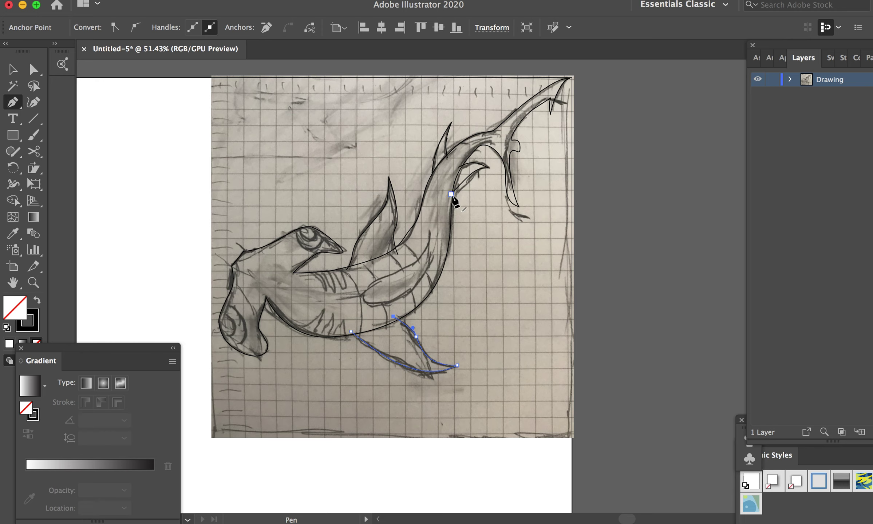
Step: Widen the tail's inner curve and pull the fin anchor and bottom tip to match the sketch
{"action": "key", "text": "a"}
{"action": "scroll", "coordinate": [491, 174], "scroll_direction": "up", "scroll_amount": 2}
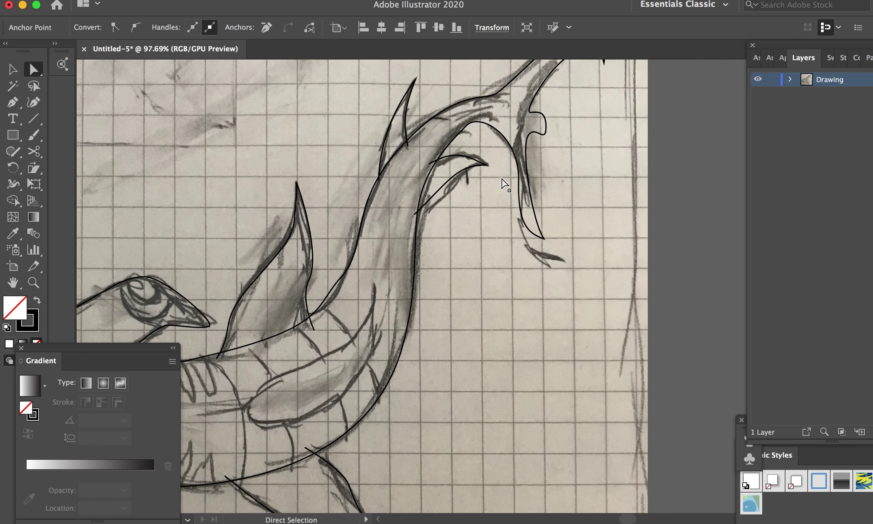
{"action": "scroll", "coordinate": [476, 172], "scroll_direction": "up", "scroll_amount": 1}
{"action": "left_click", "coordinate": [366, 186]}
{"action": "scroll", "coordinate": [368, 185], "scroll_direction": "up", "scroll_amount": 2}
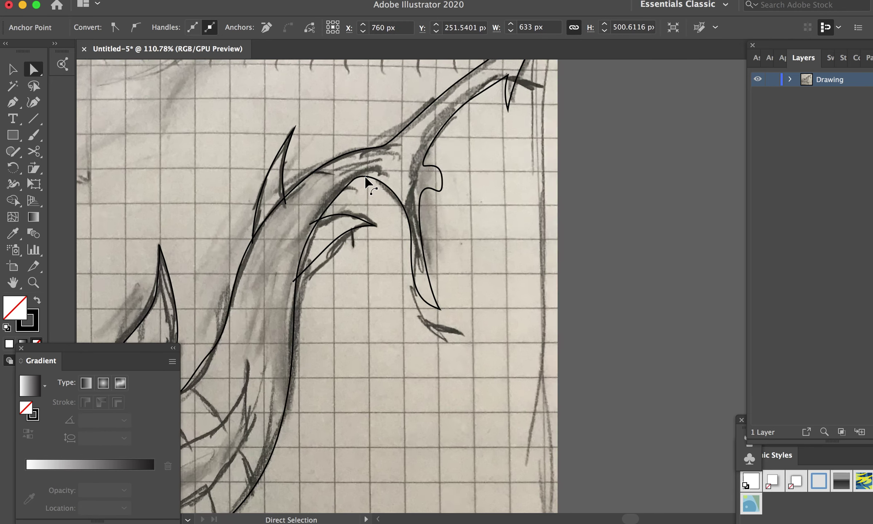
{"action": "scroll", "coordinate": [370, 171], "scroll_direction": "up", "scroll_amount": 2}
{"action": "left_click_drag", "start_coordinate": [371, 153], "coordinate": [412, 147]}
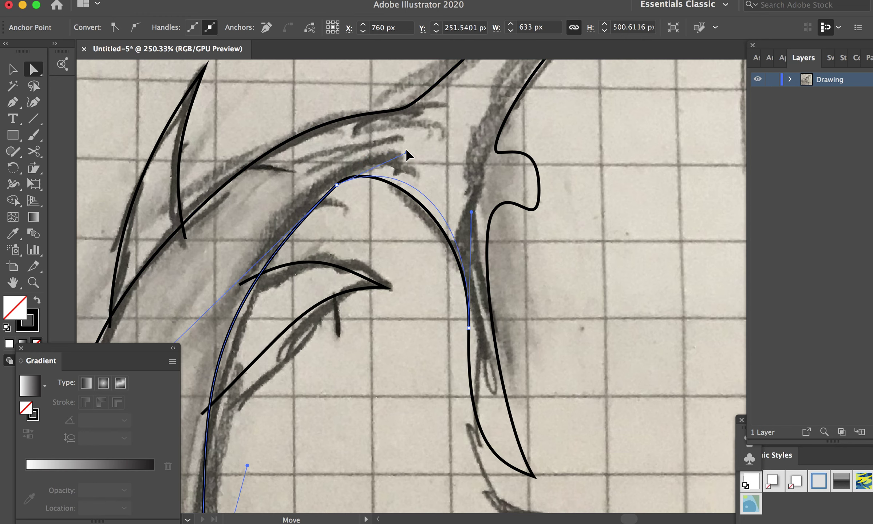
{"action": "left_click_drag", "start_coordinate": [471, 324], "coordinate": [454, 320]}
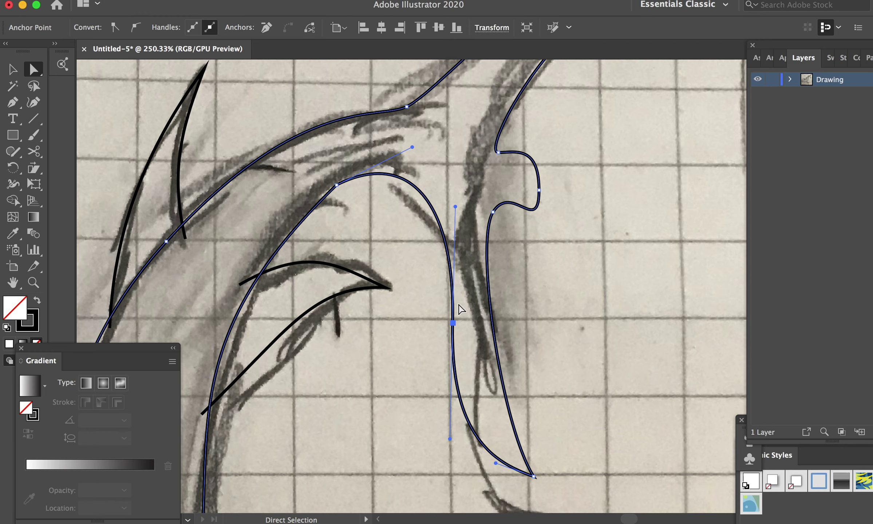
{"action": "left_click_drag", "start_coordinate": [455, 206], "coordinate": [429, 223]}
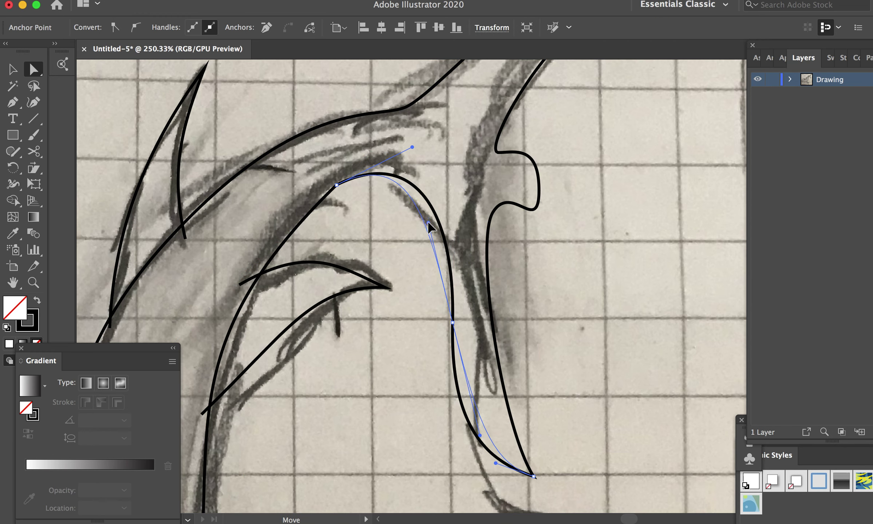
{"action": "mouse_move", "coordinate": [532, 476]}
{"action": "left_mouse_down"}
{"action": "mouse_move", "coordinate": [530, 441]}
{"action": "mouse_move", "coordinate": [471, 403]}
{"action": "left_mouse_up"}
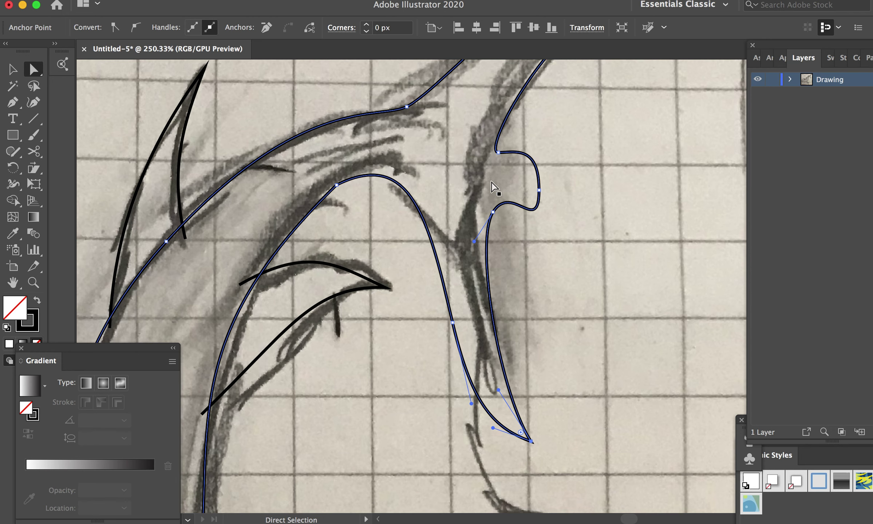
Step: Round the notch and refine the fin tip's position and handles
{"action": "left_click_drag", "start_coordinate": [492, 212], "coordinate": [488, 215]}
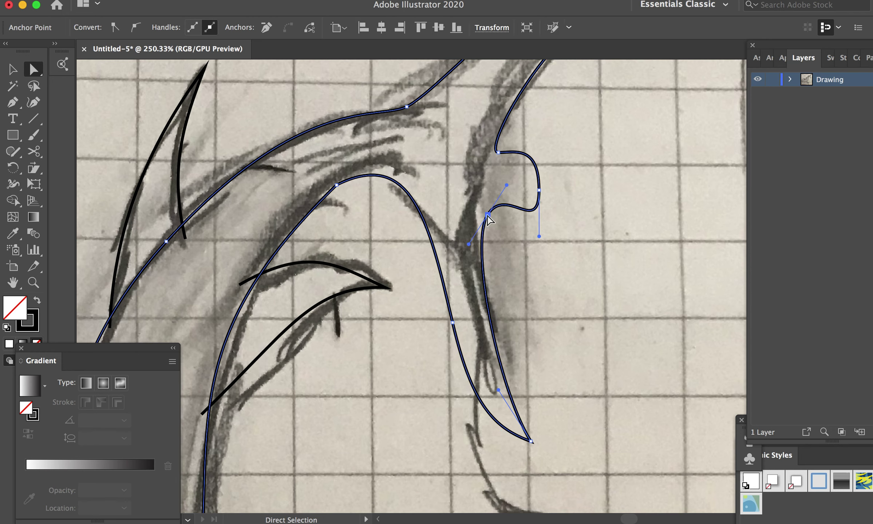
{"action": "mouse_move", "coordinate": [506, 185]}
{"action": "left_mouse_down"}
{"action": "mouse_move", "coordinate": [504, 207]}
{"action": "mouse_move", "coordinate": [487, 199]}
{"action": "left_mouse_up"}
{"action": "left_click", "coordinate": [486, 215]}
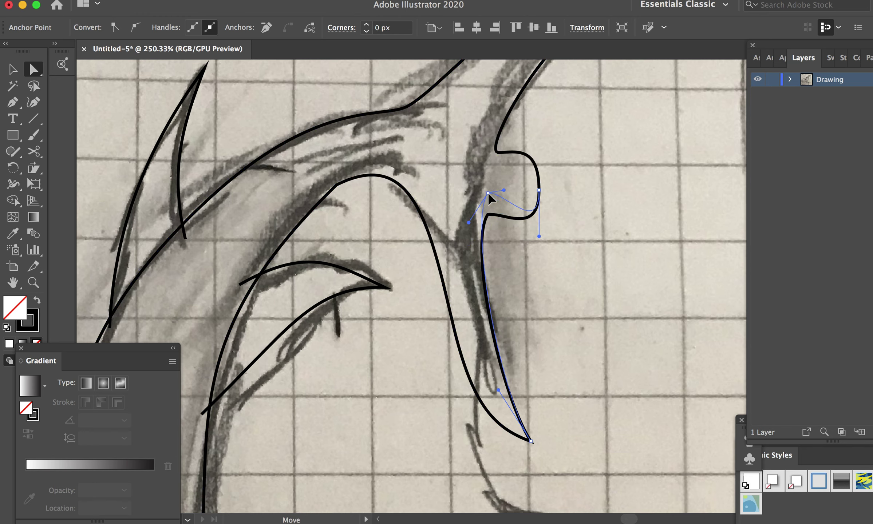
{"action": "left_click_drag", "start_coordinate": [530, 440], "coordinate": [536, 420]}
{"action": "left_click_drag", "start_coordinate": [490, 366], "coordinate": [482, 371]}
{"action": "left_click_drag", "start_coordinate": [471, 403], "coordinate": [474, 393]}
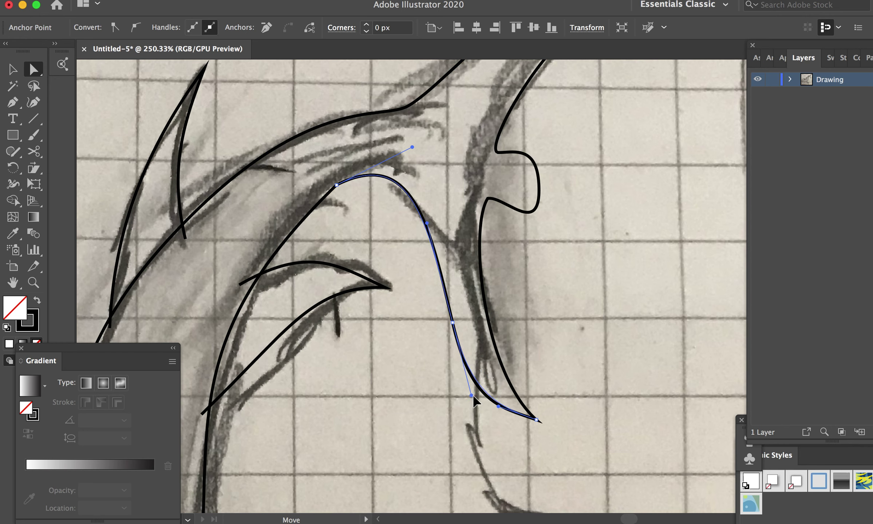
{"action": "scroll", "coordinate": [494, 258], "scroll_direction": "up", "scroll_amount": 5}
{"action": "scroll", "coordinate": [494, 258], "scroll_direction": "right", "scroll_amount": 3}
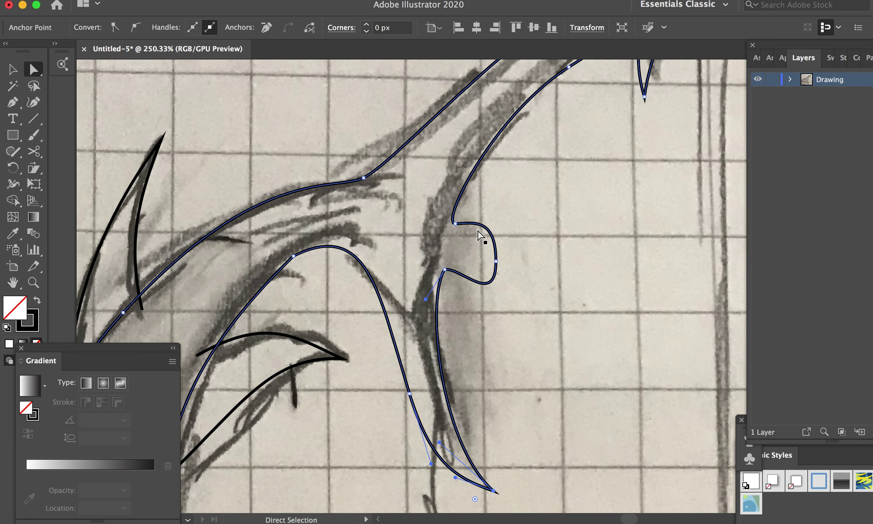
{"action": "mouse_move", "coordinate": [455, 223]}
{"action": "left_mouse_down"}
{"action": "mouse_move", "coordinate": [457, 216]}
{"action": "mouse_move", "coordinate": [471, 223]}
{"action": "left_mouse_up"}
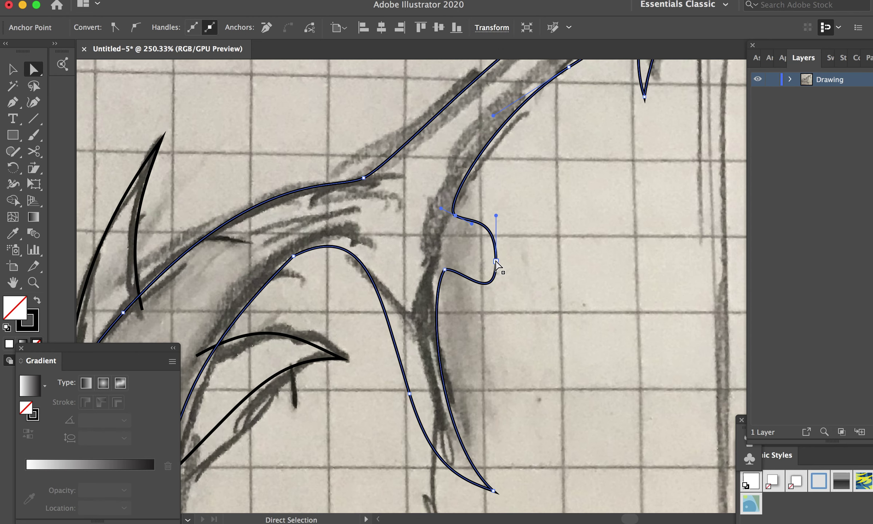
{"action": "scroll", "coordinate": [497, 335], "scroll_direction": "down", "scroll_amount": 2}
{"action": "scroll", "coordinate": [497, 336], "scroll_direction": "down", "scroll_amount": 5}
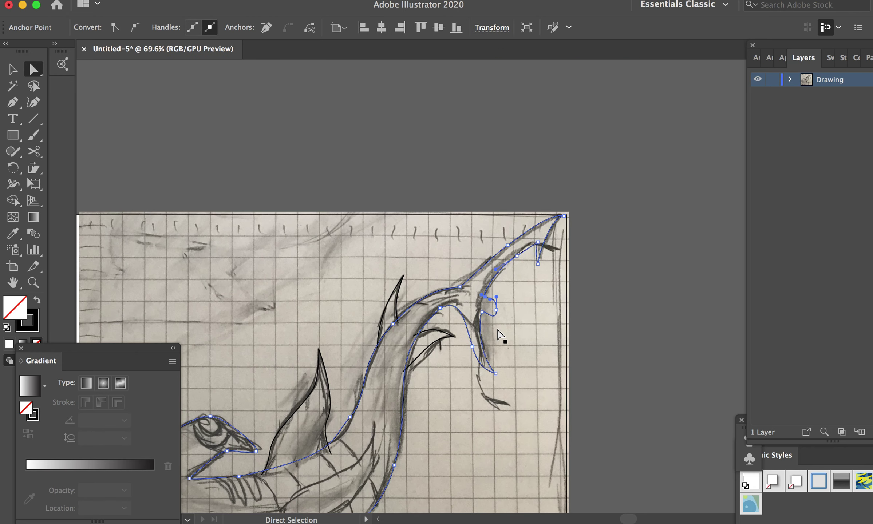
{"action": "scroll", "coordinate": [498, 336], "scroll_direction": "down", "scroll_amount": 4}
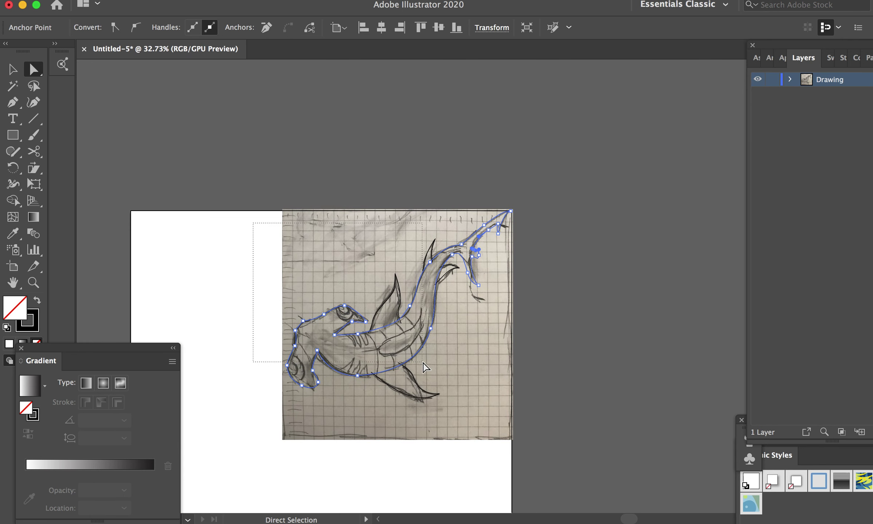
Step: Select all and merge the fin regions into the body with Shape Builder
{"action": "key", "text": "super+a"}
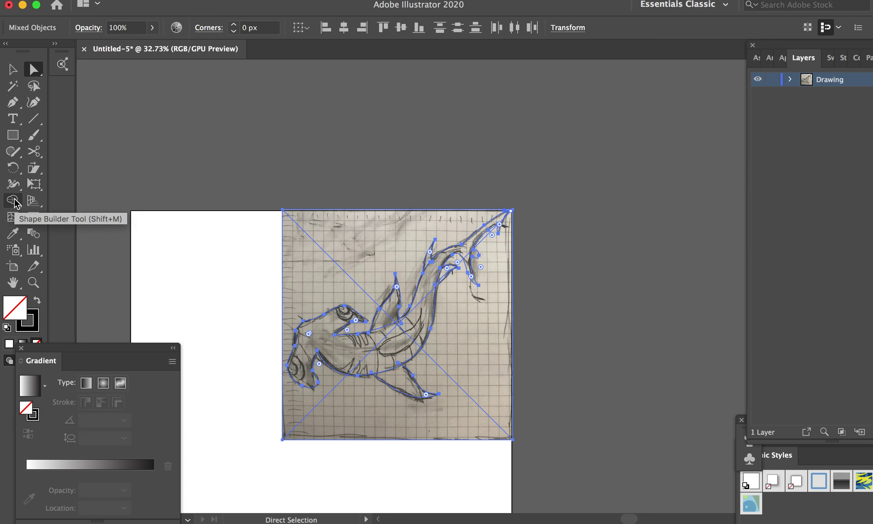
{"action": "left_click", "coordinate": [13, 200]}
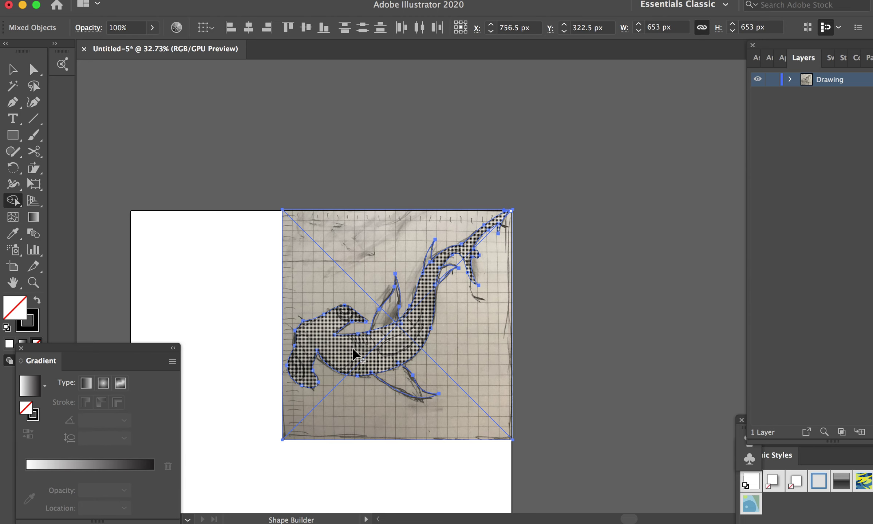
{"action": "scroll", "coordinate": [355, 355], "scroll_direction": "up", "scroll_amount": 5}
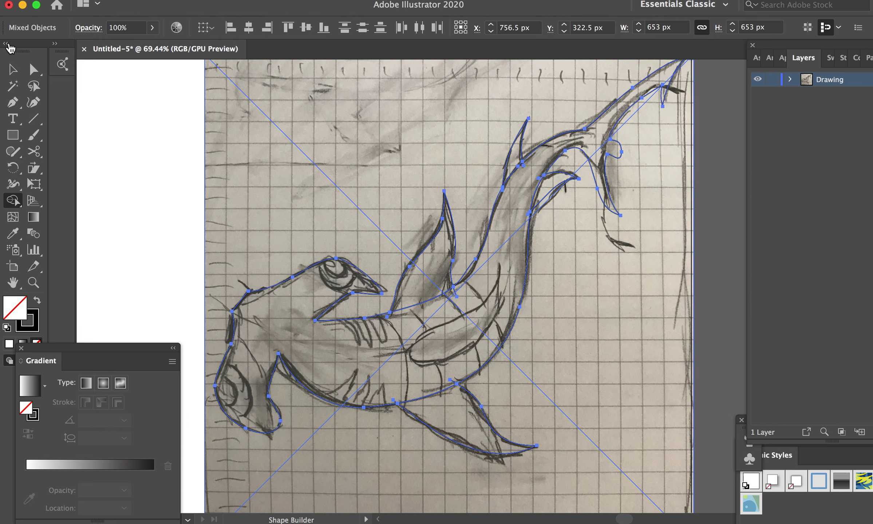
Step: Marquee-select just the traced shark outline
{"action": "left_click", "coordinate": [14, 69]}
{"action": "left_click", "coordinate": [159, 178]}
{"action": "scroll", "coordinate": [159, 178], "scroll_direction": "down", "scroll_amount": 3}
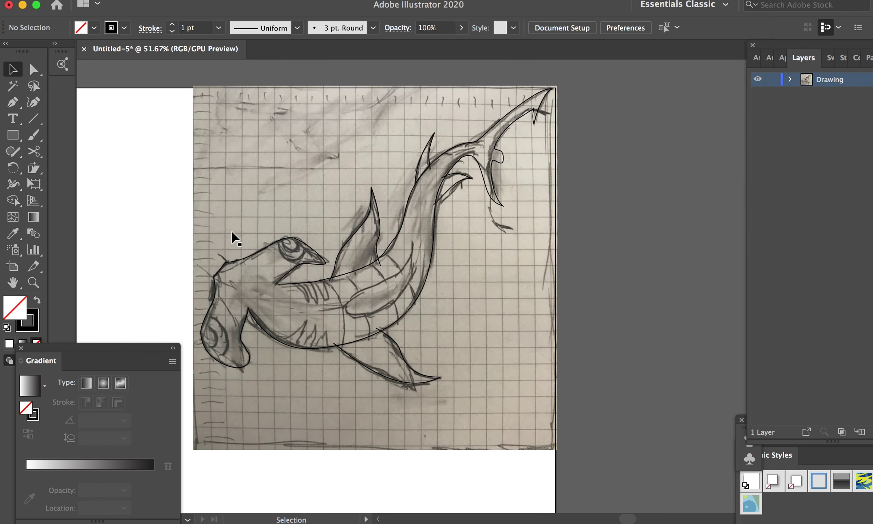
{"action": "left_click_drag", "start_coordinate": [165, 94], "coordinate": [467, 375]}
{"action": "left_click_drag", "start_coordinate": [570, 429], "coordinate": [569, 425]}
{"action": "left_click", "coordinate": [488, 301], "text": "shift"}
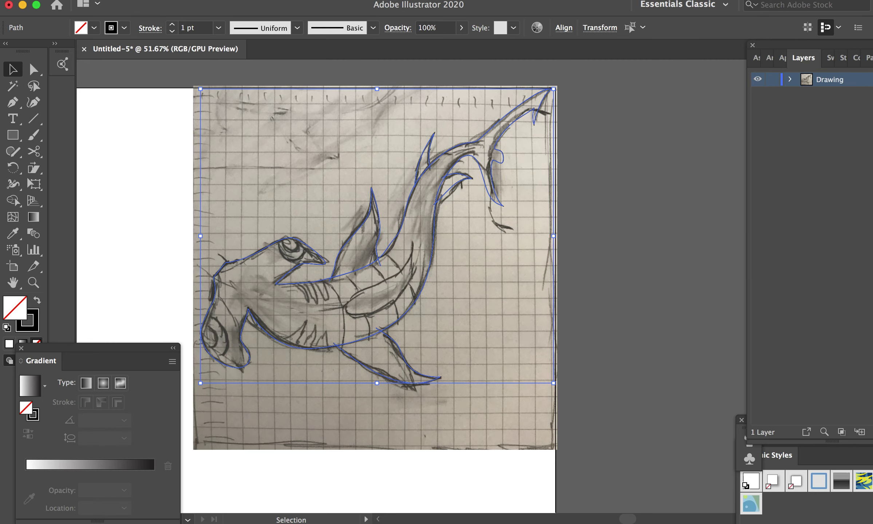
Step: Cut the traced shark outline and float the Layers panel
{"action": "left_click", "coordinate": [130, 3]}
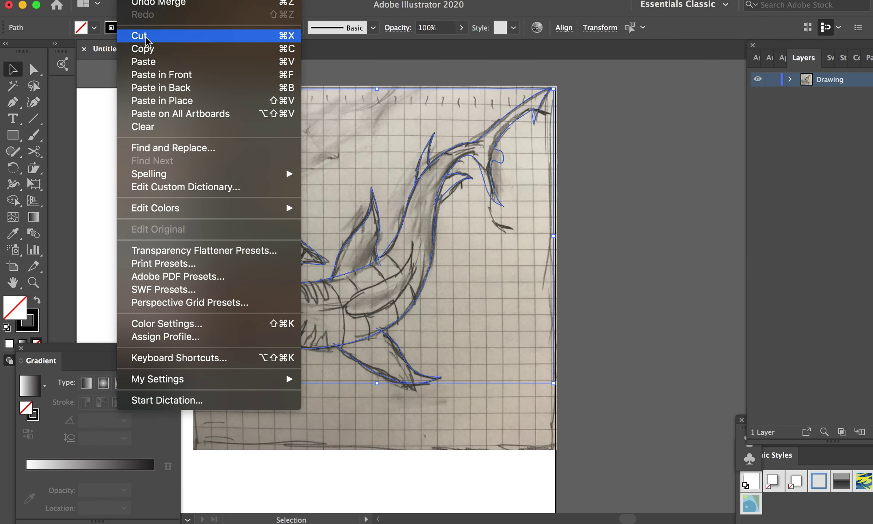
{"action": "left_click", "coordinate": [145, 37]}
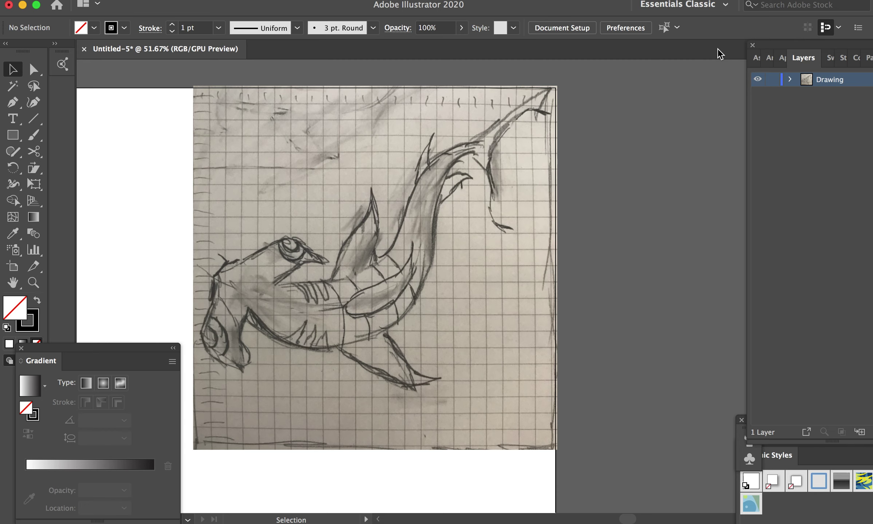
{"action": "left_click_drag", "start_coordinate": [770, 48], "coordinate": [625, 50]}
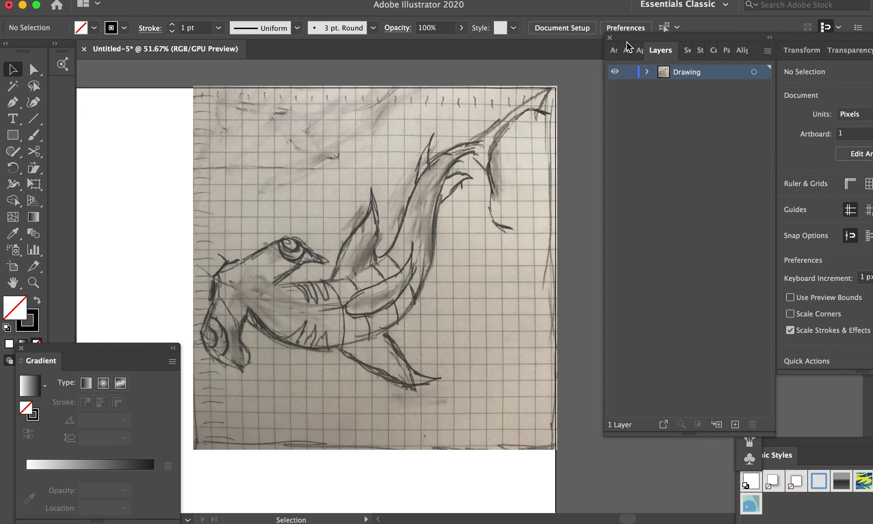
Step: Add a new layer named 'Shark' above the Drawing layer
{"action": "left_click", "coordinate": [732, 436]}
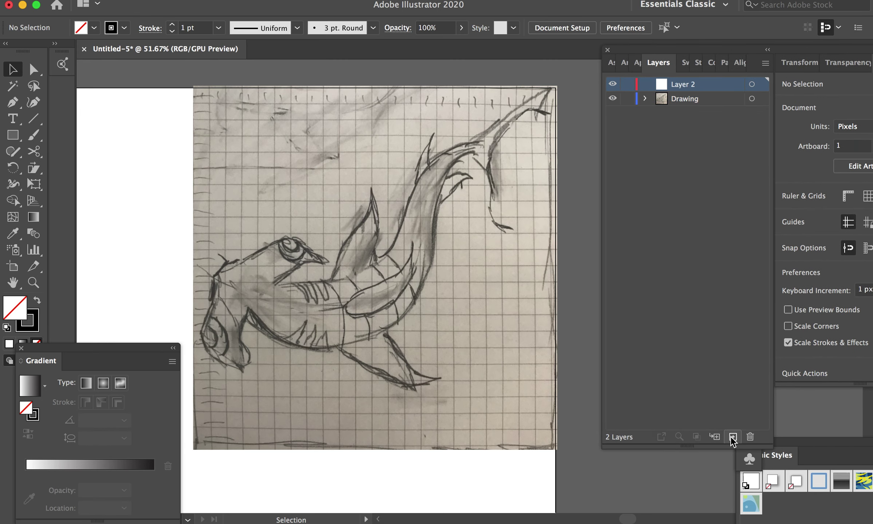
{"action": "double_click", "coordinate": [683, 88]}
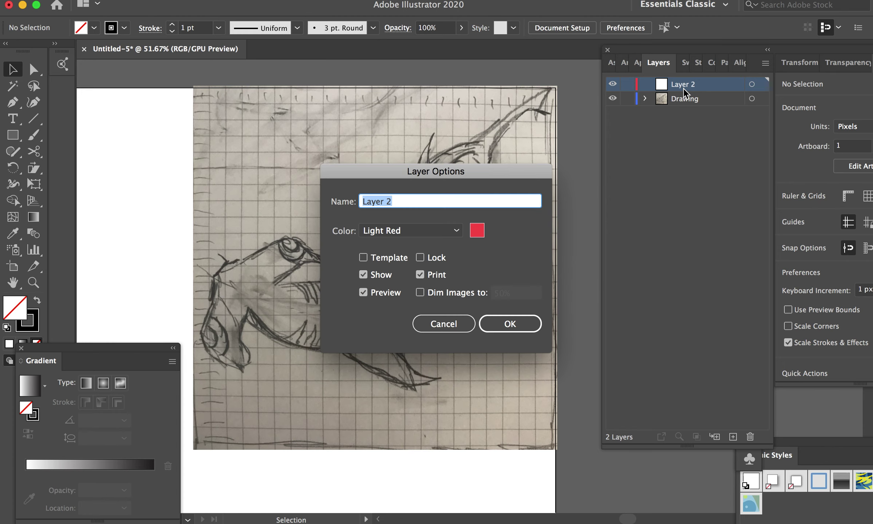
{"action": "type", "text": "O"}
{"action": "left_click", "coordinate": [504, 324]}
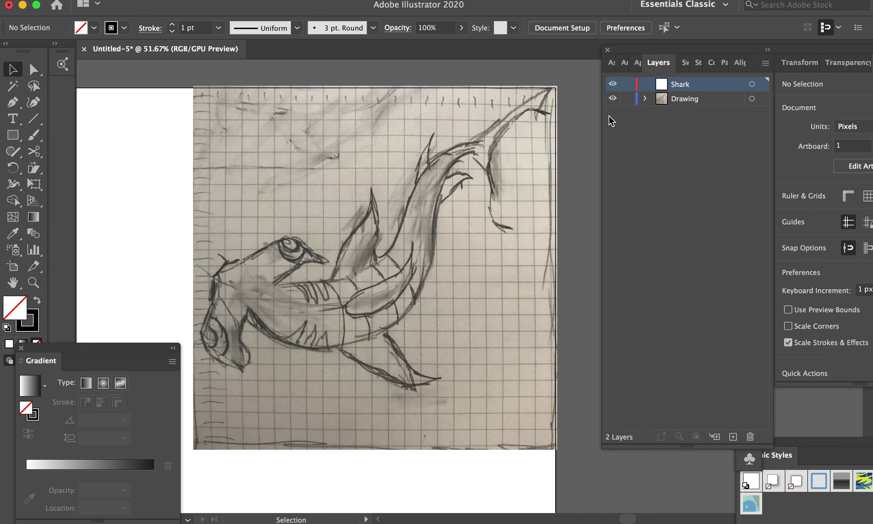
Step: Lock the Drawing layer, paste the outline in front on Shark, and hide the sketch
{"action": "left_click", "coordinate": [627, 99]}
{"action": "left_click", "coordinate": [156, 72]}
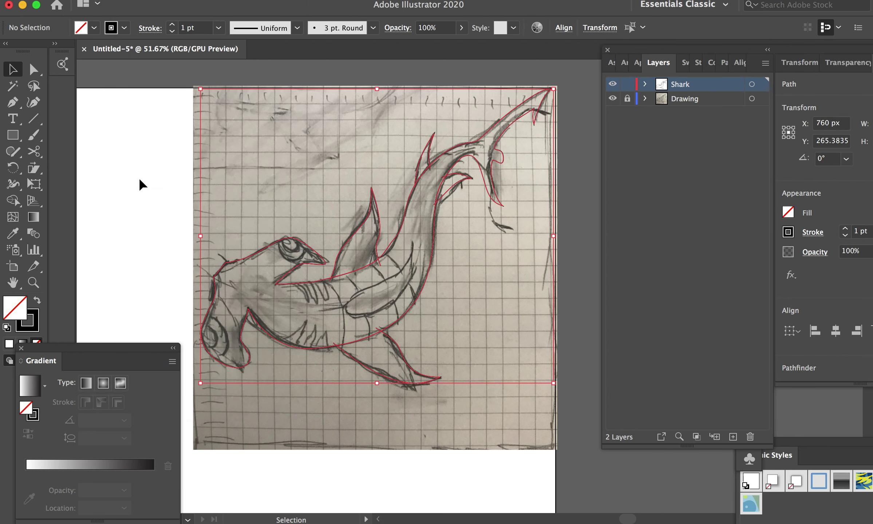
{"action": "left_click", "coordinate": [138, 178]}
{"action": "left_click", "coordinate": [613, 99]}
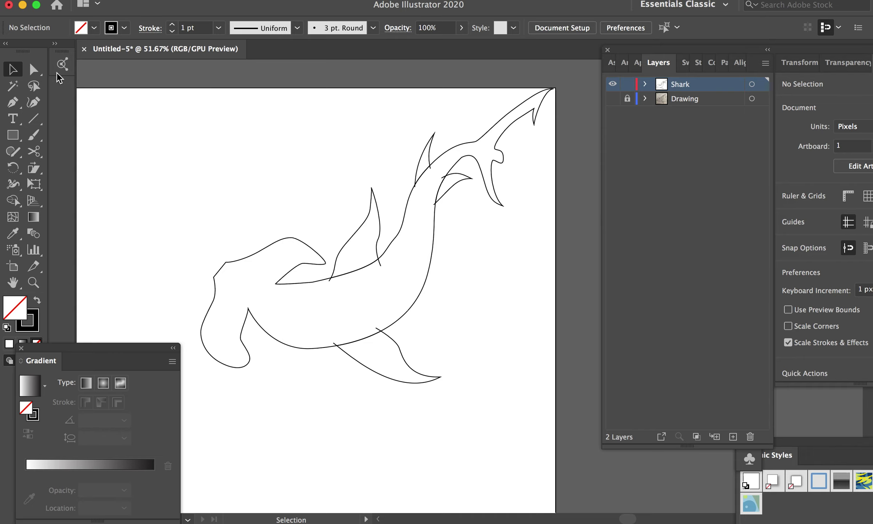
{"action": "left_click", "coordinate": [37, 72]}
Step: Reshape the head-notch anchors and lower body curve into a smooth S shape
{"action": "scroll", "coordinate": [251, 302], "scroll_direction": "up", "scroll_amount": 5}
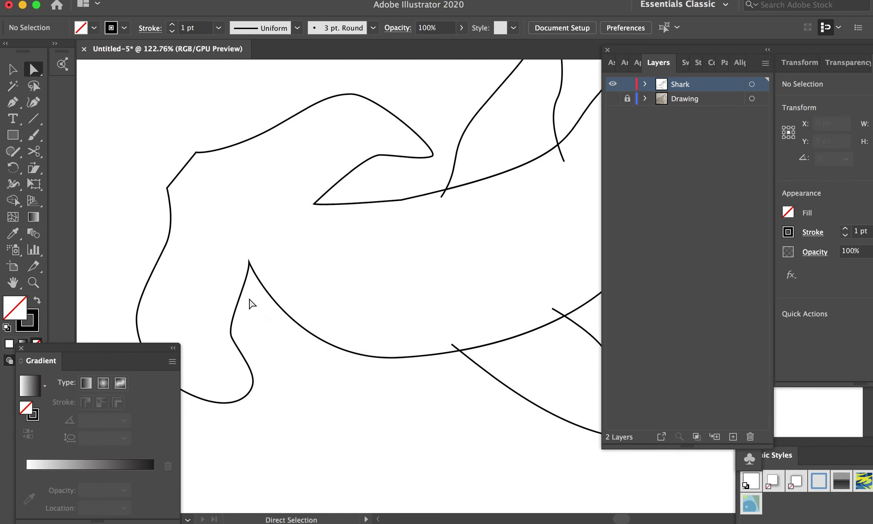
{"action": "left_click_drag", "start_coordinate": [380, 155], "coordinate": [369, 158]}
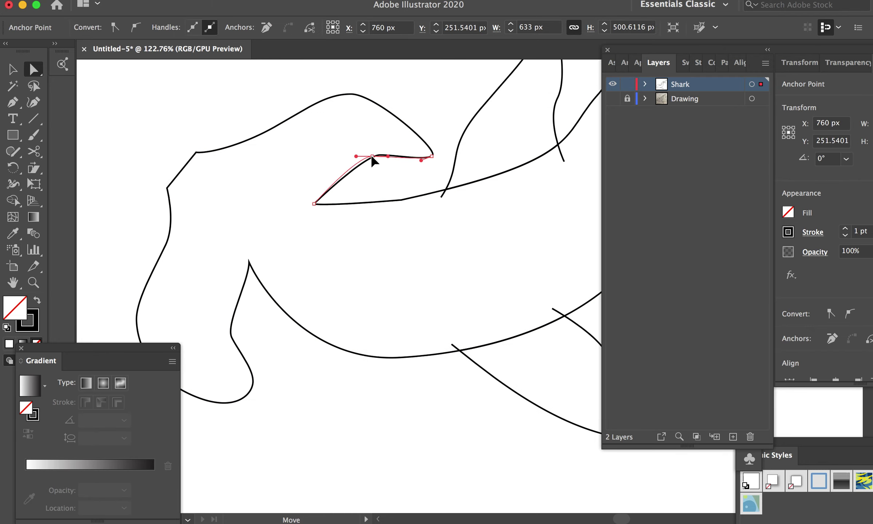
{"action": "left_click_drag", "start_coordinate": [421, 160], "coordinate": [396, 190]}
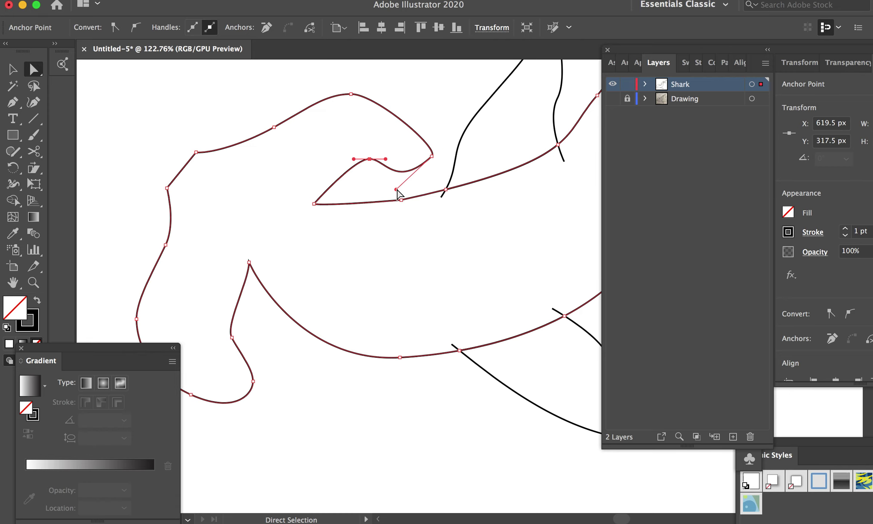
{"action": "left_click", "coordinate": [431, 156]}
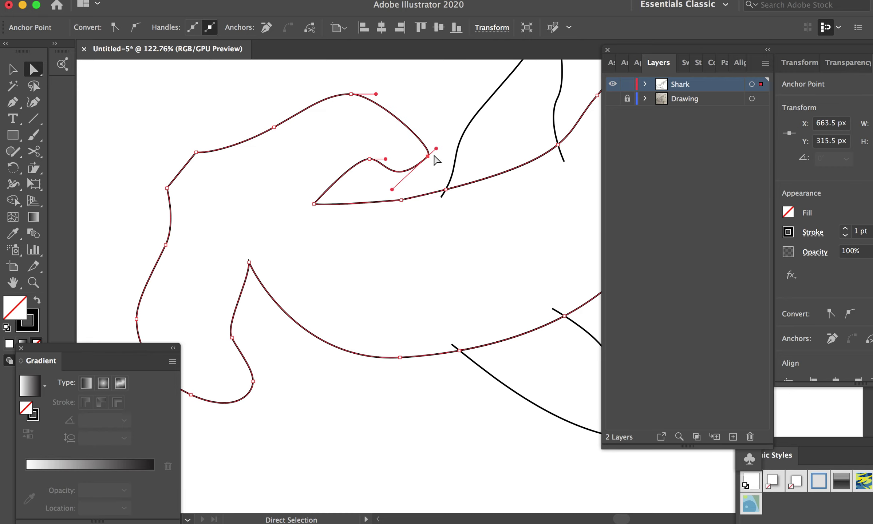
{"action": "left_click_drag", "start_coordinate": [436, 150], "coordinate": [451, 146]}
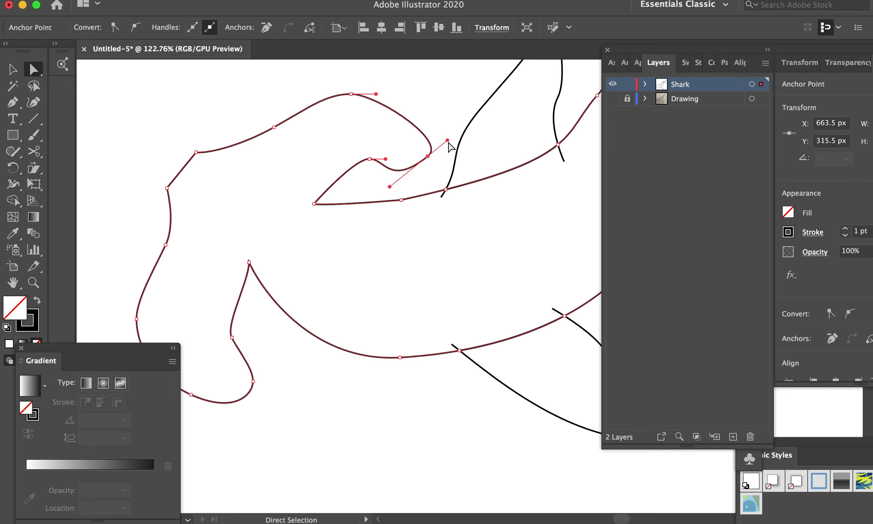
{"action": "left_click", "coordinate": [407, 199]}
{"action": "left_click_drag", "start_coordinate": [417, 196], "coordinate": [428, 194]}
{"action": "scroll", "coordinate": [428, 262], "scroll_direction": "down", "scroll_amount": 1}
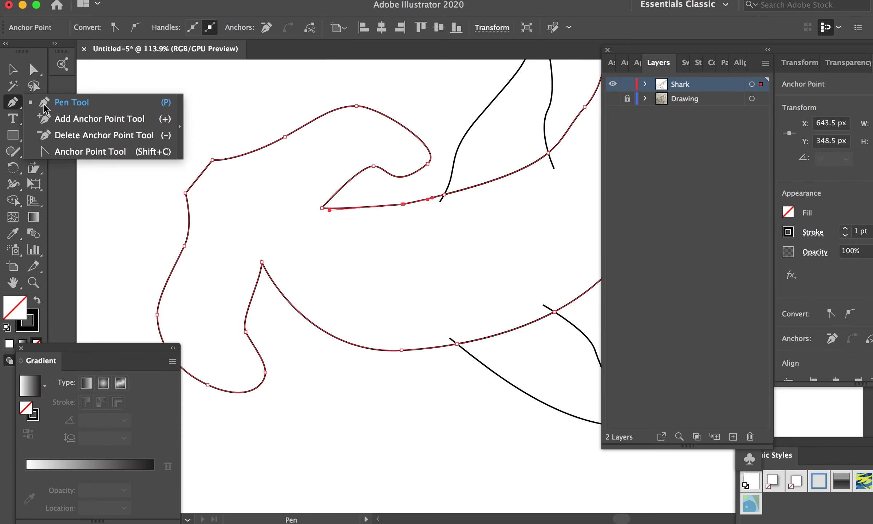
Step: Delete the extra anchor under the head and smooth the curve with its handle
{"action": "left_click_drag", "start_coordinate": [13, 102], "coordinate": [69, 133]}
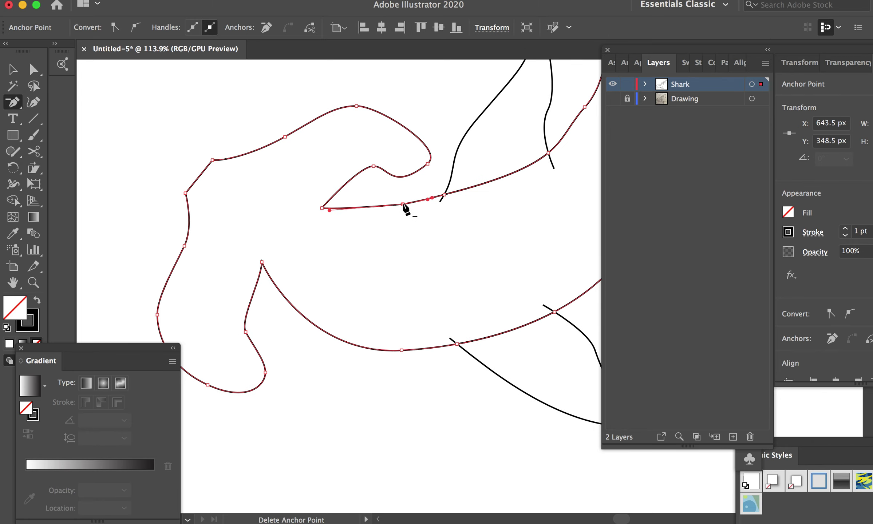
{"action": "left_click", "coordinate": [402, 204]}
{"action": "key", "text": "a"}
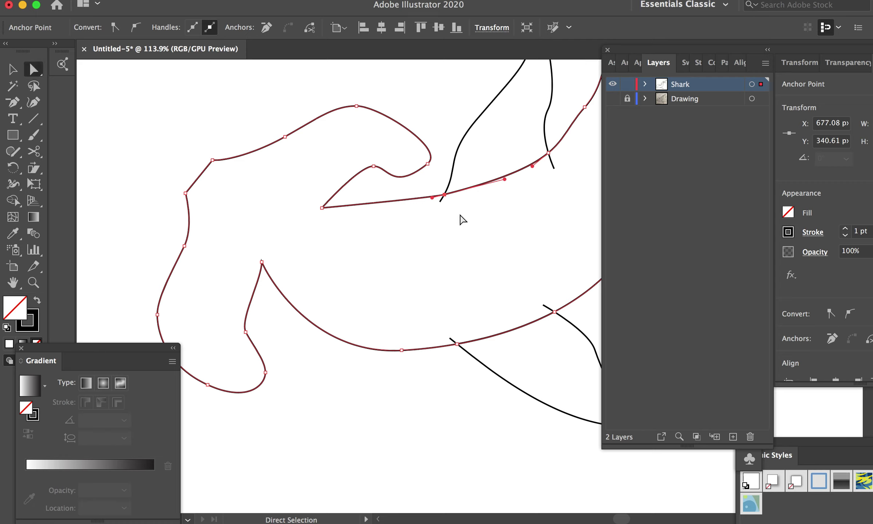
{"action": "left_click_drag", "start_coordinate": [432, 198], "coordinate": [352, 187]}
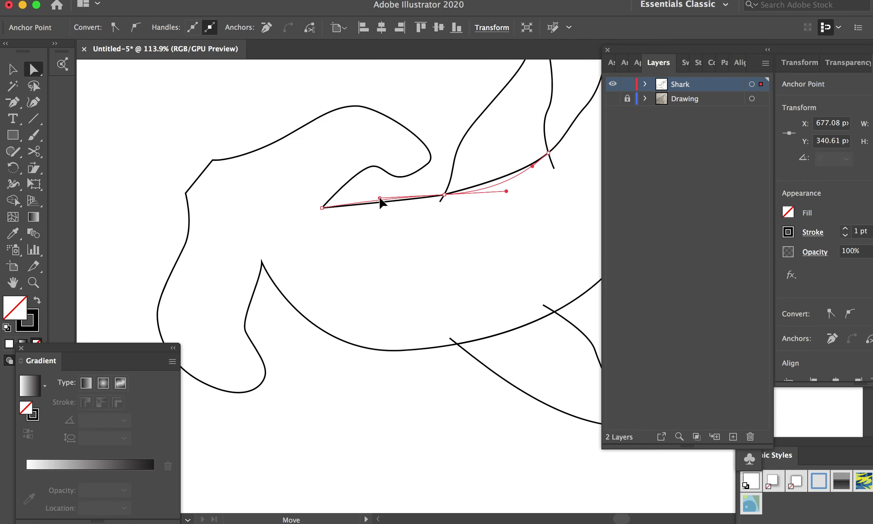
{"action": "left_click_drag", "start_coordinate": [351, 192], "coordinate": [352, 192]}
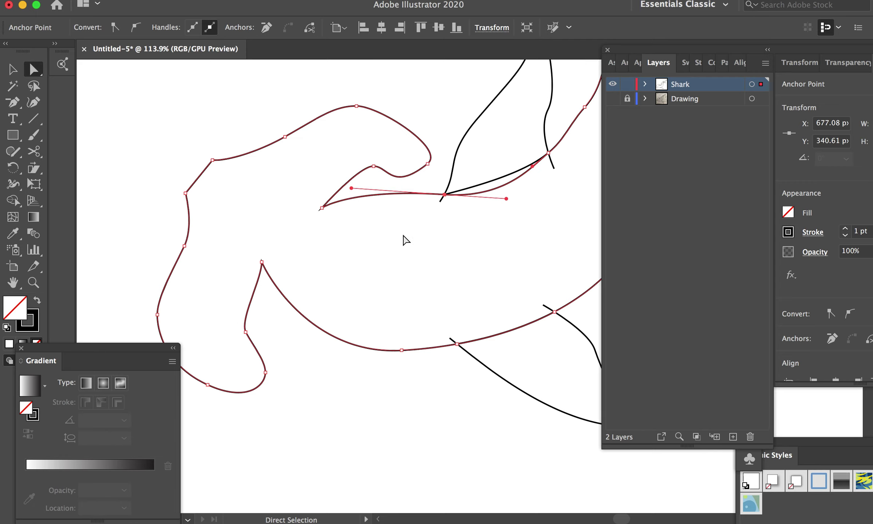
{"action": "scroll", "coordinate": [508, 250], "scroll_direction": "down", "scroll_amount": 5}
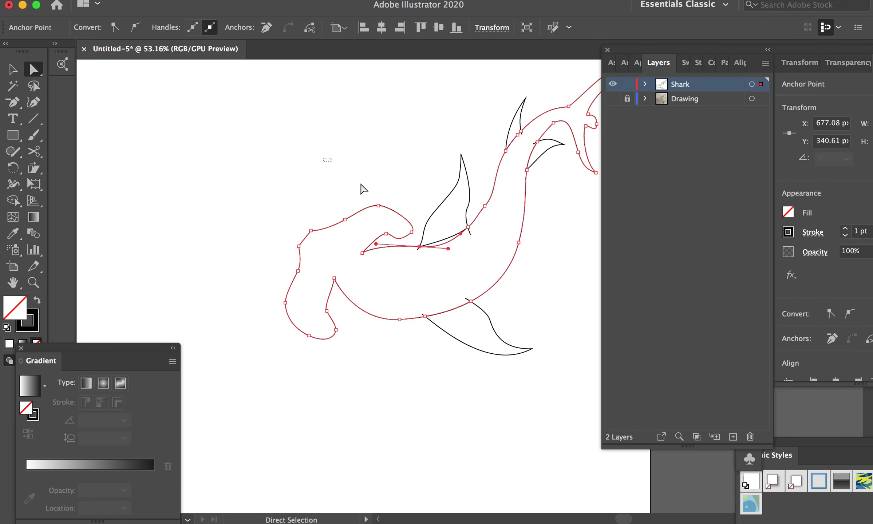
Step: Select all and Shape Builder-merge the body and dorsal fin into one outline
{"action": "key", "text": "super+a"}
{"action": "left_click", "coordinate": [13, 200]}
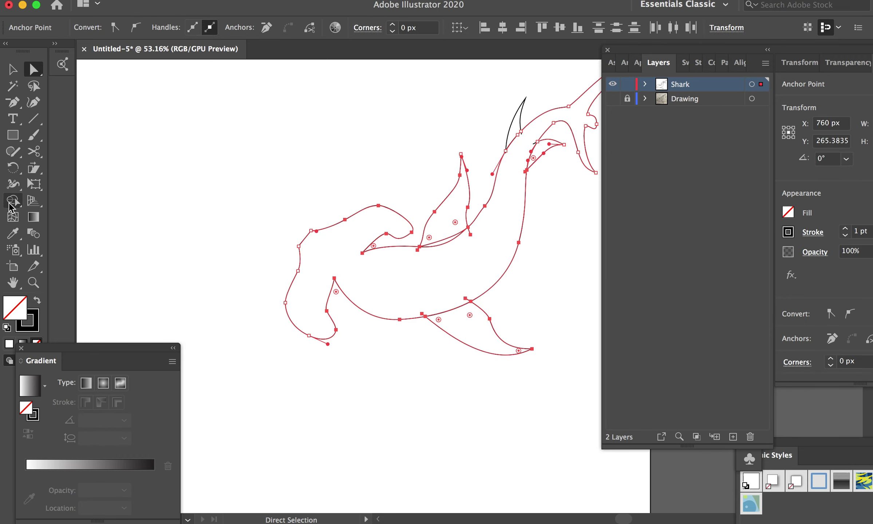
{"action": "left_click", "coordinate": [440, 251]}
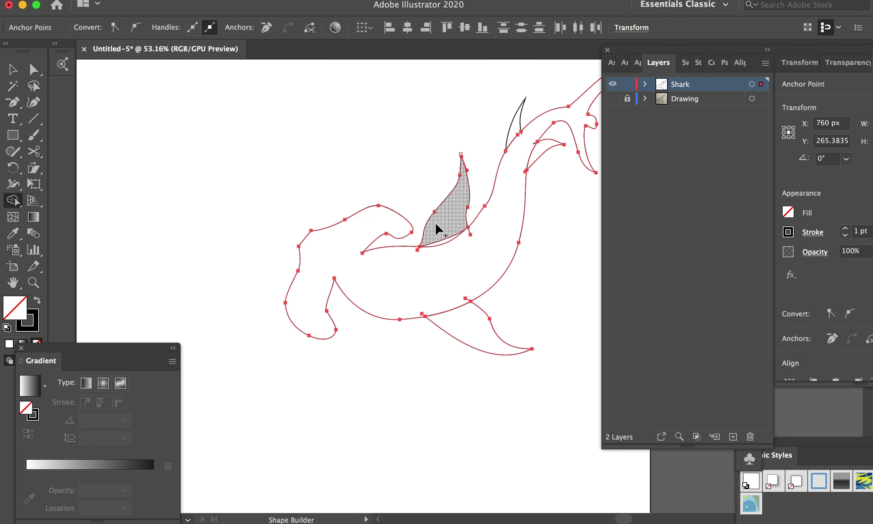
{"action": "left_click", "coordinate": [438, 245]}
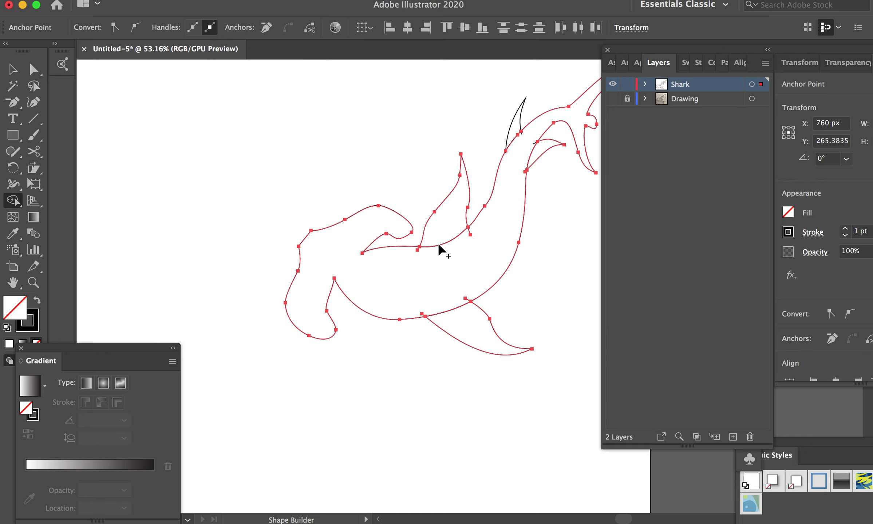
{"action": "left_click", "coordinate": [8, 69]}
{"action": "left_click", "coordinate": [223, 174]}
{"action": "scroll", "coordinate": [222, 174], "scroll_direction": "right", "scroll_amount": 5}
{"action": "scroll", "coordinate": [223, 174], "scroll_direction": "up", "scroll_amount": 3}
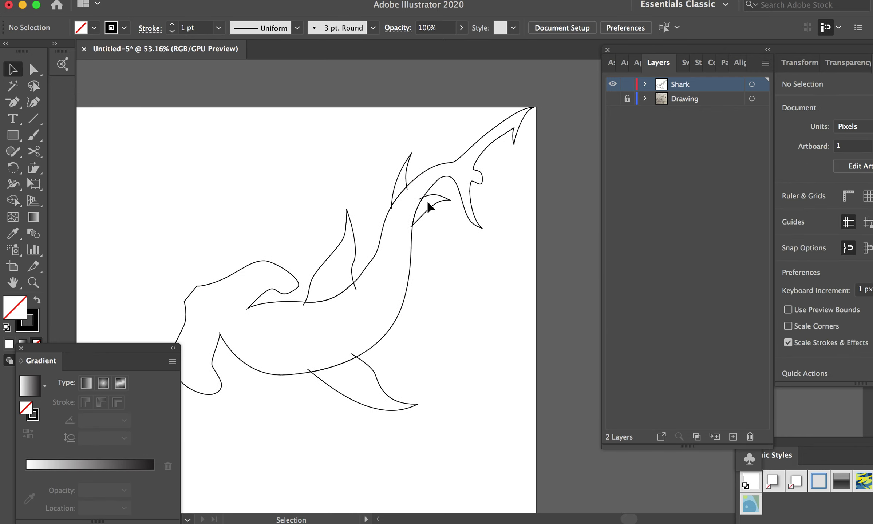
Step: Snap both loose fin ends onto the body outline
{"action": "scroll", "coordinate": [442, 206], "scroll_direction": "up", "scroll_amount": 5}
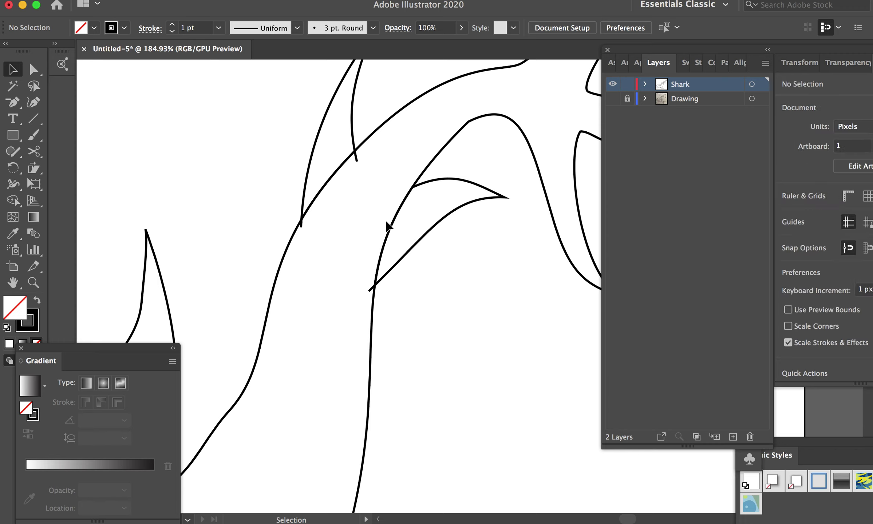
{"action": "left_click_drag", "start_coordinate": [370, 291], "coordinate": [375, 285]}
{"action": "left_click", "coordinate": [301, 223]}
{"action": "left_click", "coordinate": [357, 165]}
{"action": "scroll", "coordinate": [382, 206], "scroll_direction": "right", "scroll_amount": 5}
{"action": "scroll", "coordinate": [382, 206], "scroll_direction": "up", "scroll_amount": 3}
{"action": "scroll", "coordinate": [380, 203], "scroll_direction": "down", "scroll_amount": 5}
{"action": "scroll", "coordinate": [380, 203], "scroll_direction": "down", "scroll_amount": 3}
{"action": "left_click_drag", "start_coordinate": [319, 242], "coordinate": [322, 239]}
{"action": "left_click", "coordinate": [405, 222]}
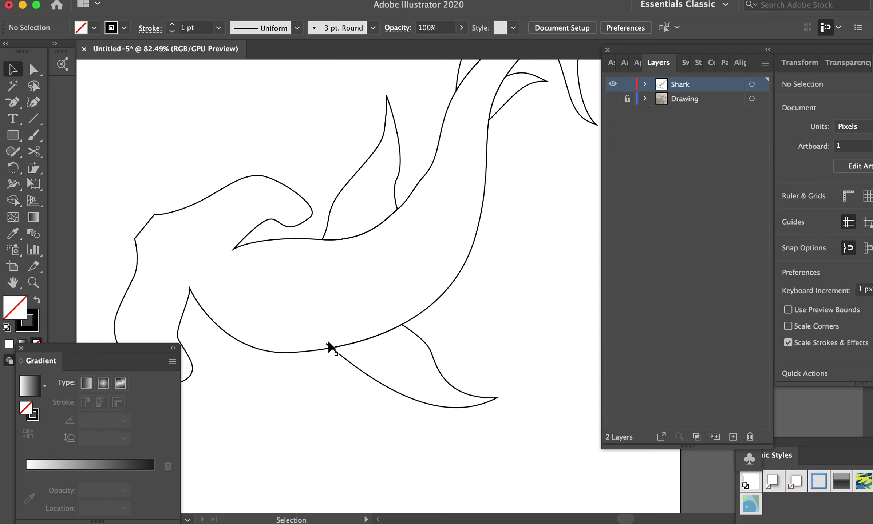
Step: Select the shark outline and move it left and down on the artboard
{"action": "scroll", "coordinate": [302, 410], "scroll_direction": "down", "scroll_amount": 3}
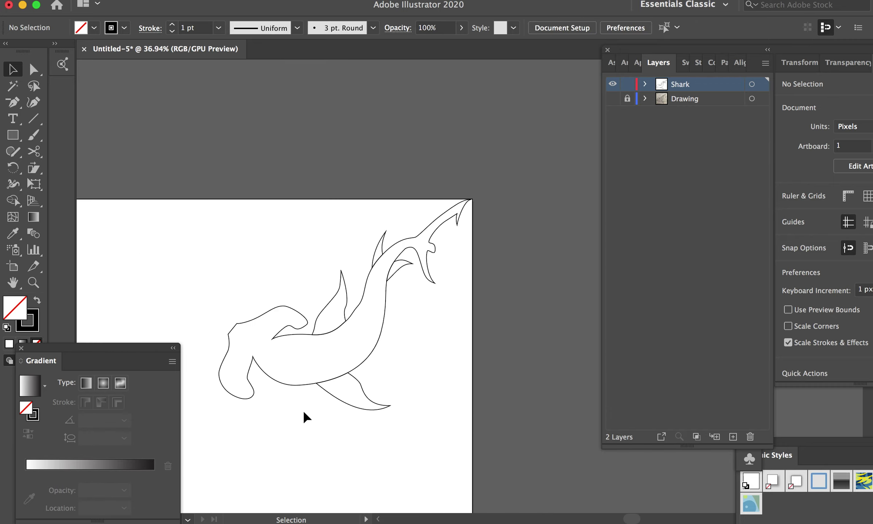
{"action": "scroll", "coordinate": [303, 410], "scroll_direction": "down", "scroll_amount": 2}
{"action": "scroll", "coordinate": [302, 409], "scroll_direction": "right", "scroll_amount": 1}
{"action": "left_click", "coordinate": [307, 299]}
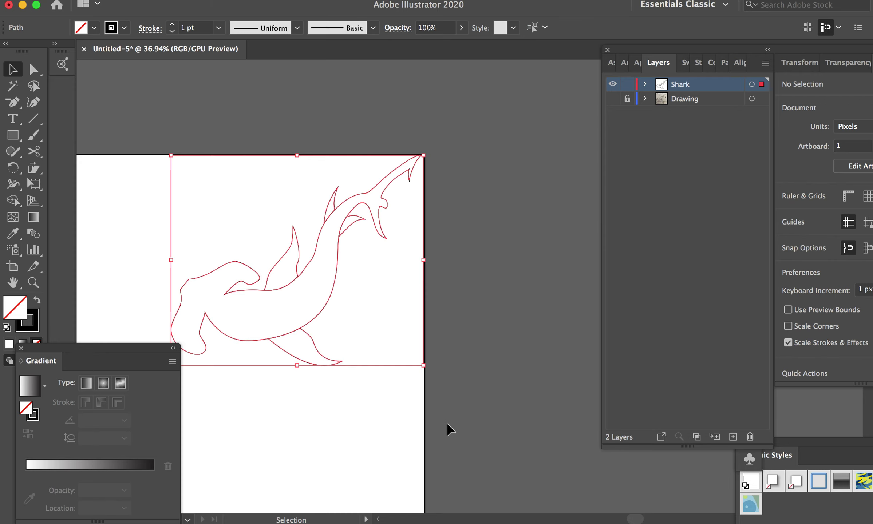
{"action": "scroll", "coordinate": [447, 422], "scroll_direction": "left", "scroll_amount": 5}
{"action": "scroll", "coordinate": [447, 422], "scroll_direction": "down", "scroll_amount": 2}
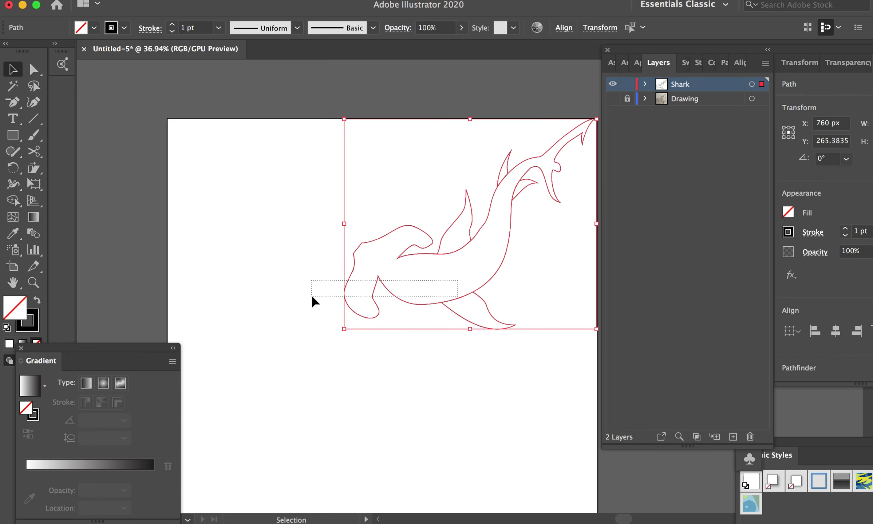
{"action": "left_click", "coordinate": [310, 294]}
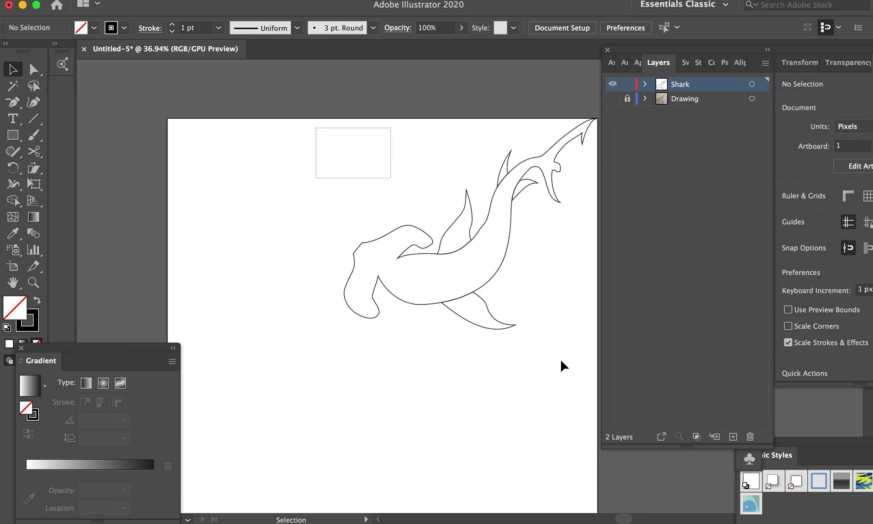
{"action": "left_click", "coordinate": [447, 249]}
{"action": "left_click_drag", "start_coordinate": [483, 284], "coordinate": [320, 333]}
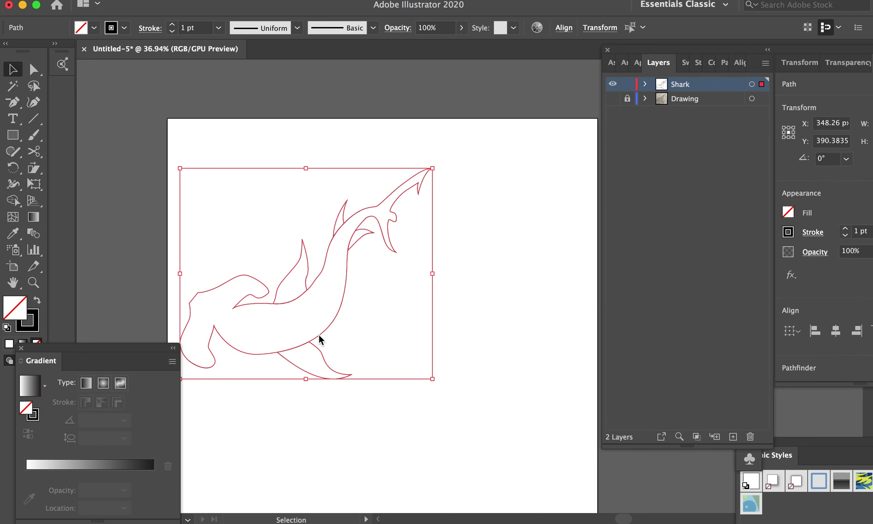
Step: Duplicate the shark up-right to X 832.26, Y 166.38, overlapping the first shark's head
{"action": "right_click", "coordinate": [319, 334]}
{"action": "left_click", "coordinate": [208, 268]}
{"action": "mouse_move", "coordinate": [324, 335]}
{"action": "left_mouse_down"}
{"action": "mouse_move", "coordinate": [473, 265]}
{"action": "mouse_move", "coordinate": [526, 259]}
{"action": "mouse_move", "coordinate": [528, 234]}
{"action": "mouse_move", "coordinate": [510, 237]}
{"action": "left_mouse_up"}
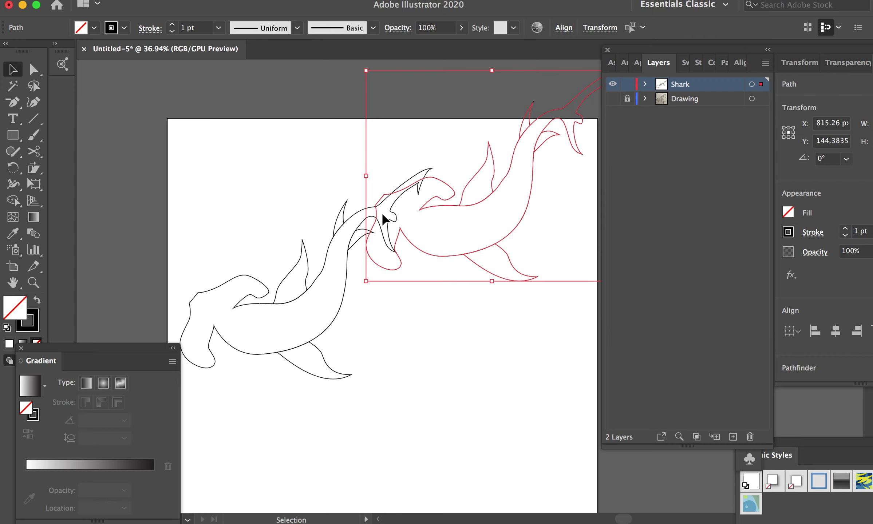
{"action": "scroll", "coordinate": [381, 212], "scroll_direction": "up", "scroll_amount": 3}
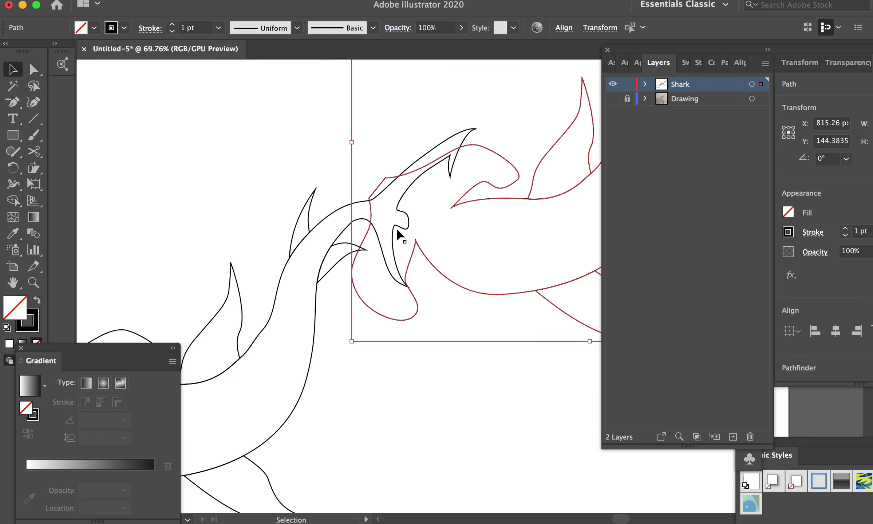
{"action": "mouse_move", "coordinate": [417, 242]}
{"action": "left_mouse_down"}
{"action": "mouse_move", "coordinate": [438, 260]}
{"action": "mouse_move", "coordinate": [428, 256]}
{"action": "left_mouse_up"}
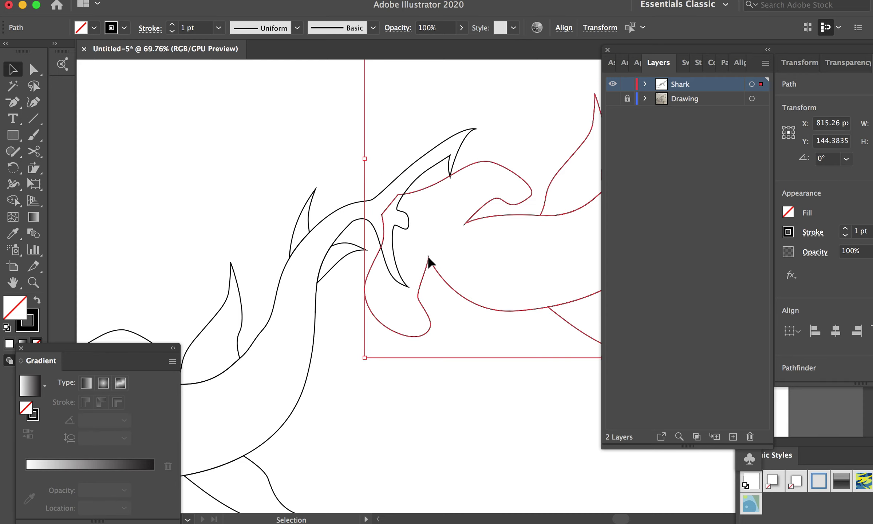
{"action": "left_click", "coordinate": [399, 112]}
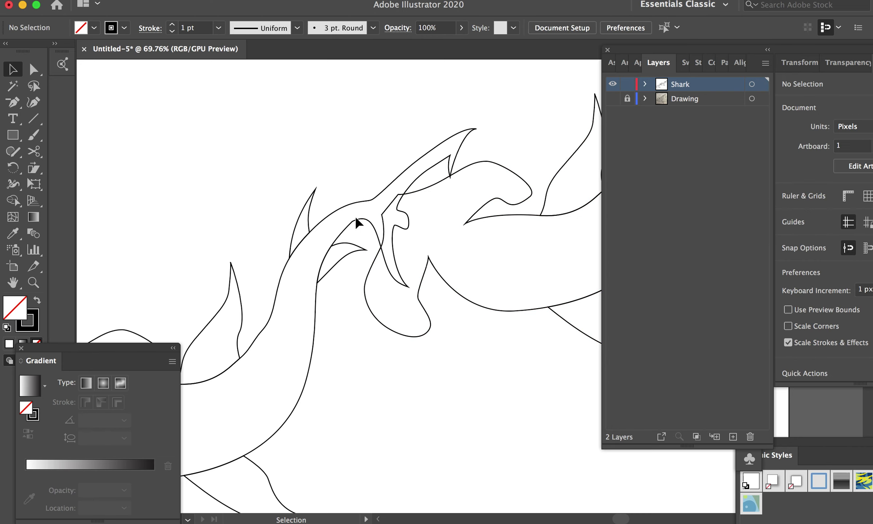
Step: Drag three head anchors to reshape the hammerhead's lower and left outline
{"action": "left_click", "coordinate": [34, 71]}
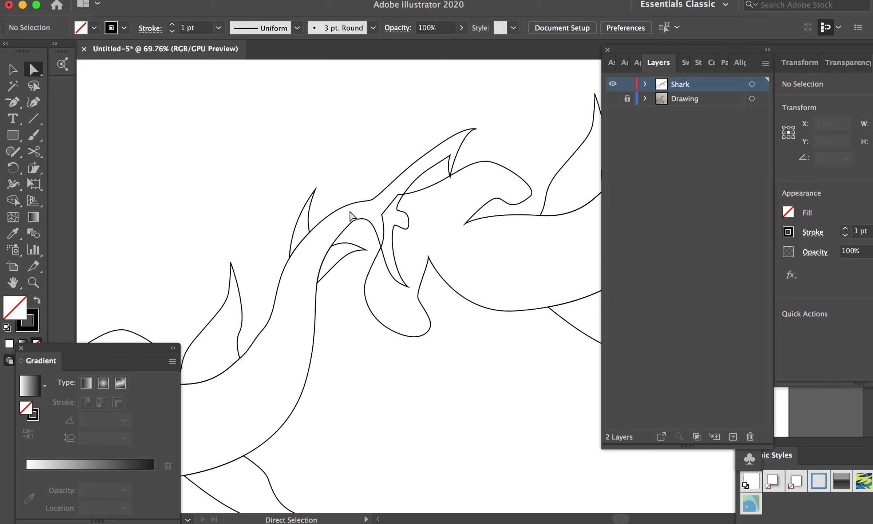
{"action": "left_click", "coordinate": [357, 220]}
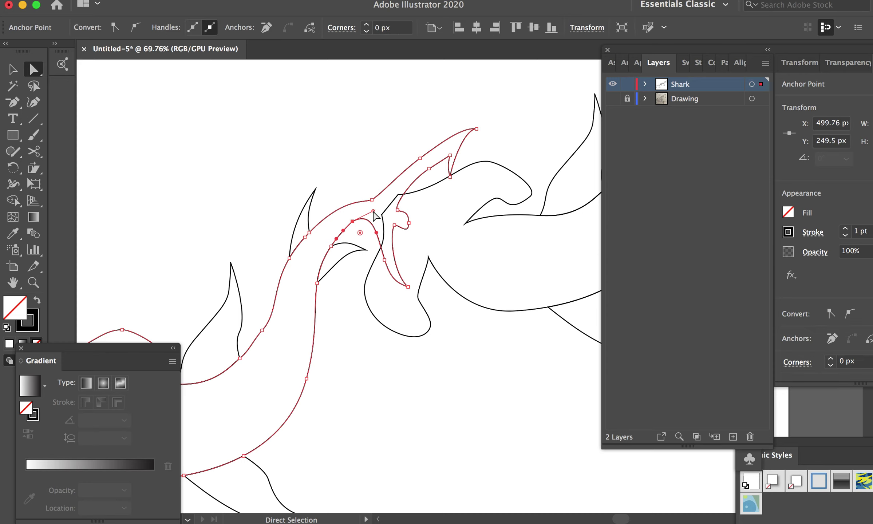
{"action": "left_click_drag", "start_coordinate": [409, 287], "coordinate": [372, 312]}
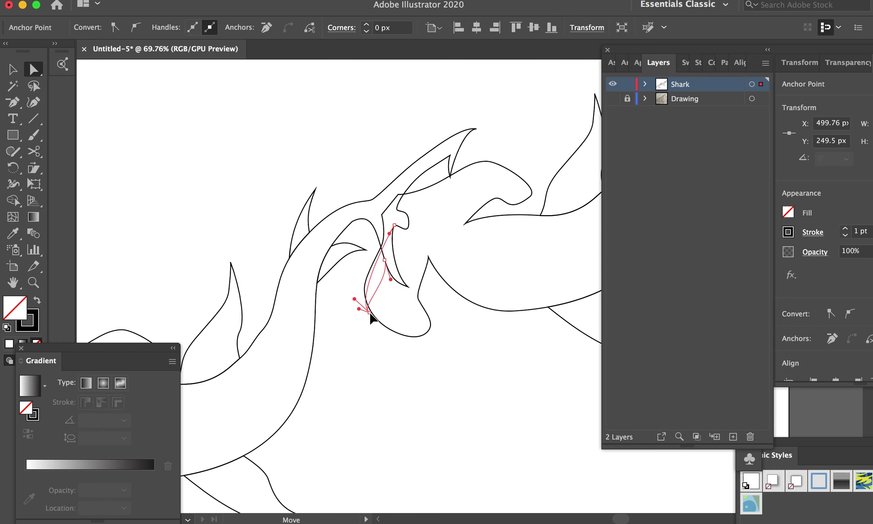
{"action": "mouse_move", "coordinate": [385, 260]}
{"action": "left_mouse_down"}
{"action": "mouse_move", "coordinate": [364, 262]}
{"action": "mouse_move", "coordinate": [371, 253]}
{"action": "left_mouse_up"}
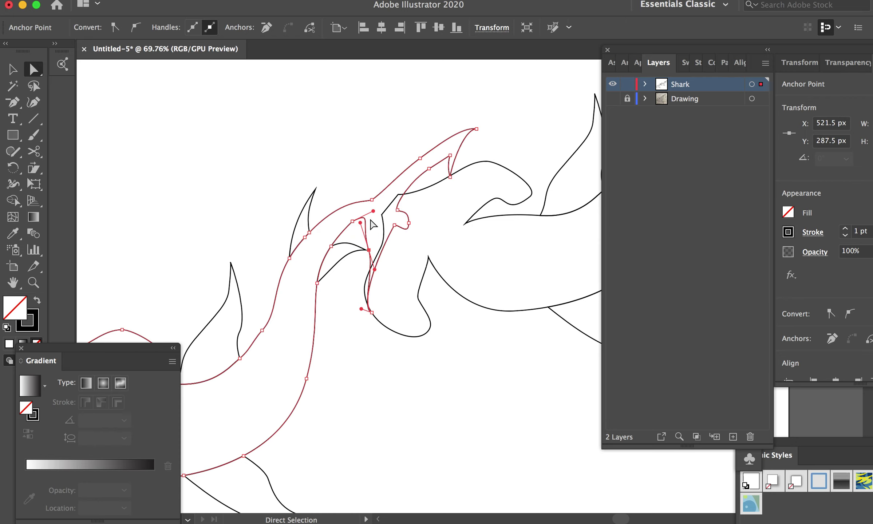
{"action": "mouse_move", "coordinate": [373, 212]}
{"action": "left_mouse_down"}
{"action": "mouse_move", "coordinate": [366, 222]}
{"action": "mouse_move", "coordinate": [381, 228]}
{"action": "left_mouse_up"}
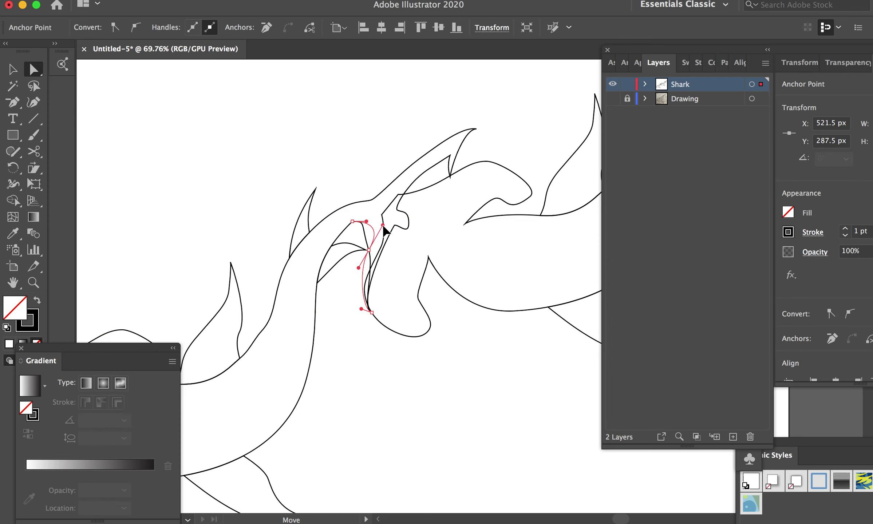
{"action": "scroll", "coordinate": [400, 261], "scroll_direction": "up", "scroll_amount": 2}
Step: Delete two extra anchor points from the head curve
{"action": "left_click", "coordinate": [13, 106]}
{"action": "left_click", "coordinate": [388, 232]}
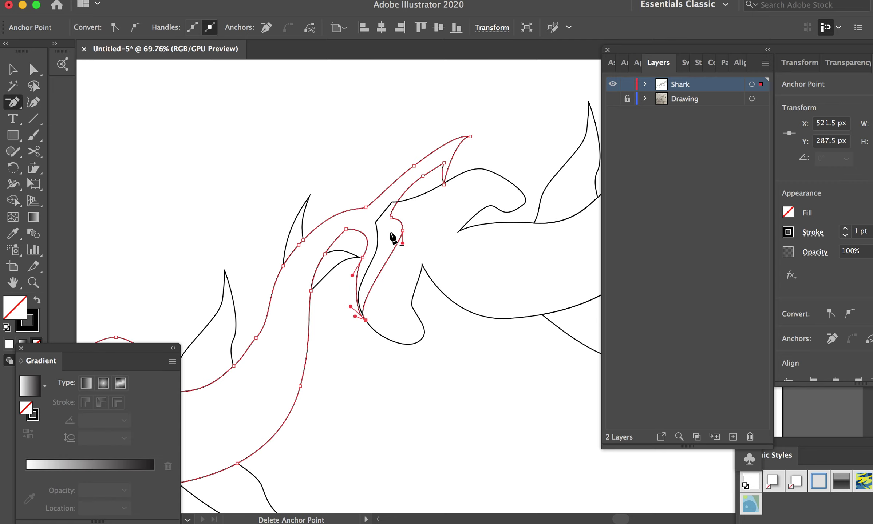
{"action": "left_click", "coordinate": [402, 230]}
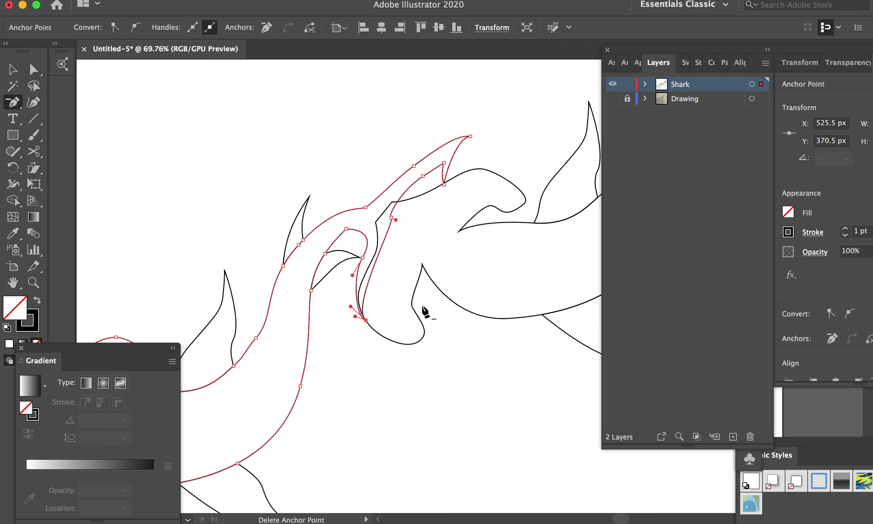
{"action": "scroll", "coordinate": [420, 356], "scroll_direction": "up", "scroll_amount": 3}
{"action": "scroll", "coordinate": [421, 356], "scroll_direction": "right", "scroll_amount": 3}
Step: Pull the head anchors right and up to extend and smooth the top point
{"action": "key", "text": "a"}
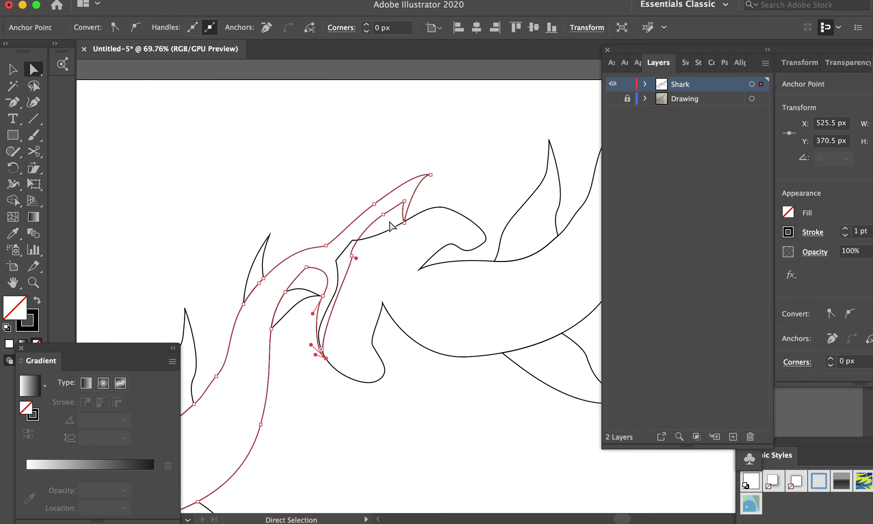
{"action": "left_click_drag", "start_coordinate": [384, 218], "coordinate": [395, 230]}
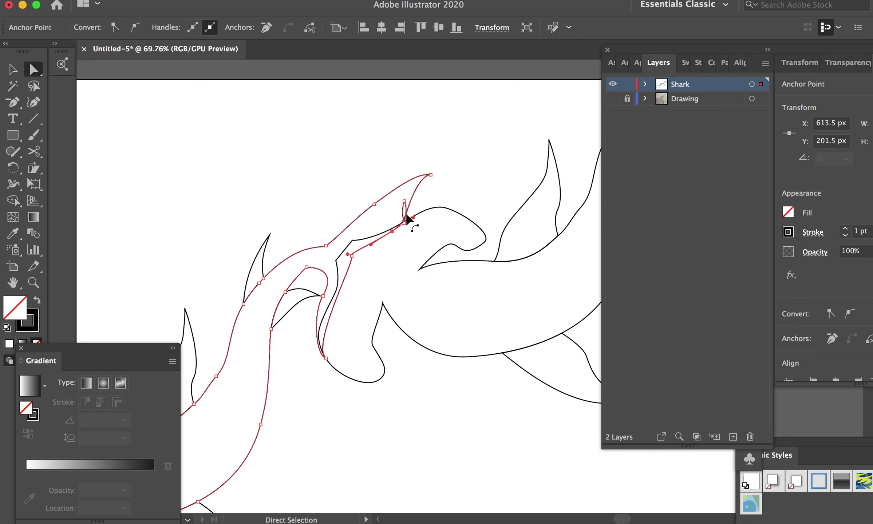
{"action": "left_click_drag", "start_coordinate": [406, 220], "coordinate": [479, 226]}
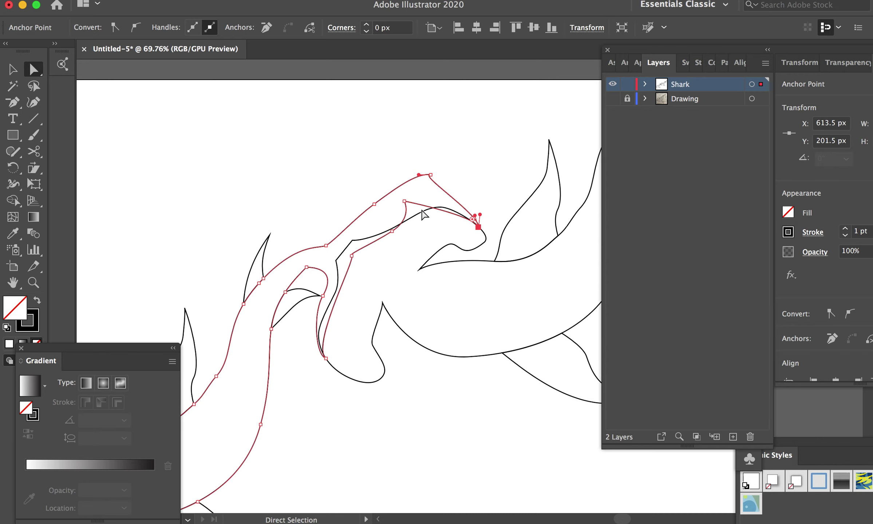
{"action": "left_click_drag", "start_coordinate": [404, 201], "coordinate": [431, 213]}
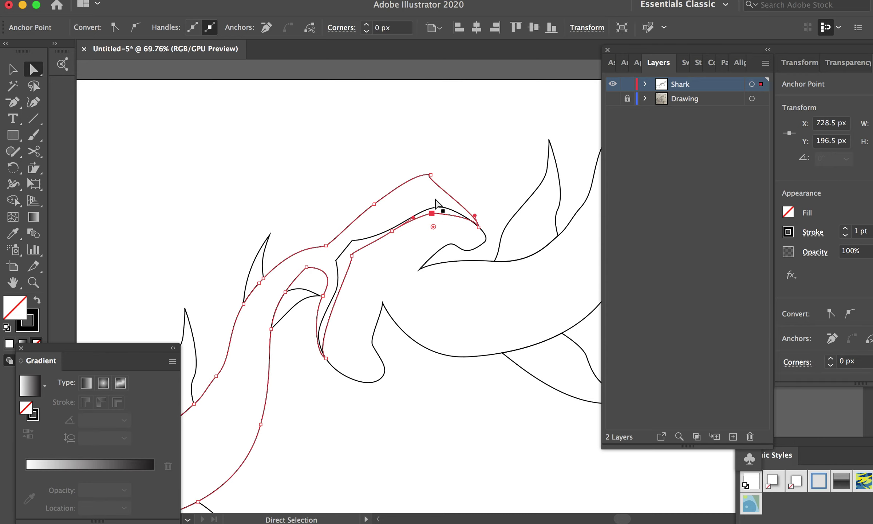
{"action": "left_click_drag", "start_coordinate": [430, 175], "coordinate": [499, 169]}
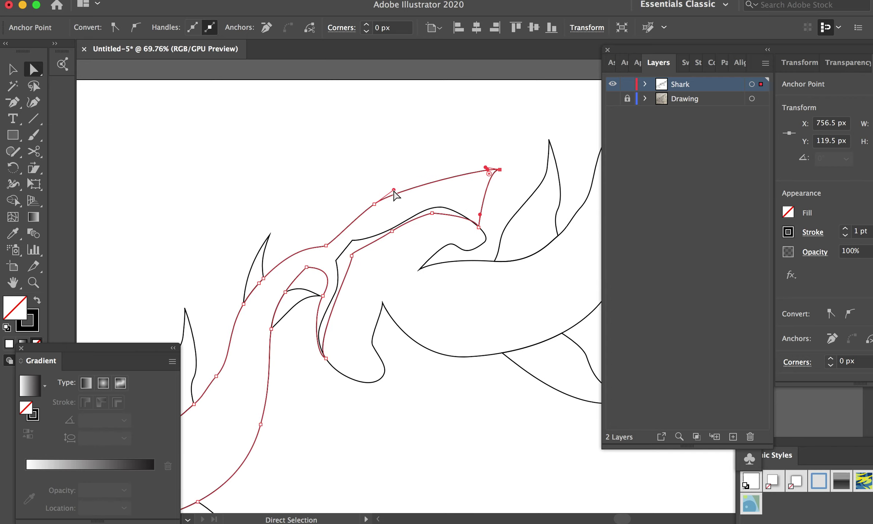
{"action": "left_click_drag", "start_coordinate": [394, 189], "coordinate": [420, 187]}
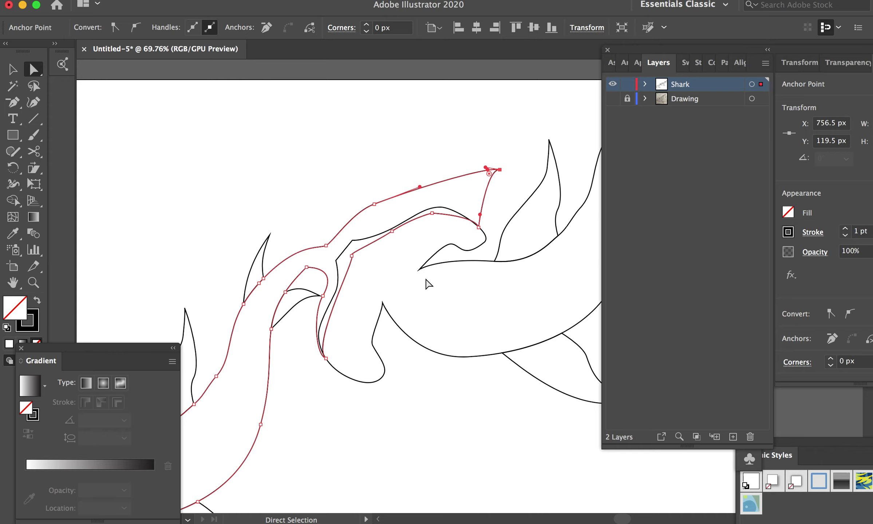
{"action": "scroll", "coordinate": [377, 277], "scroll_direction": "down", "scroll_amount": 5}
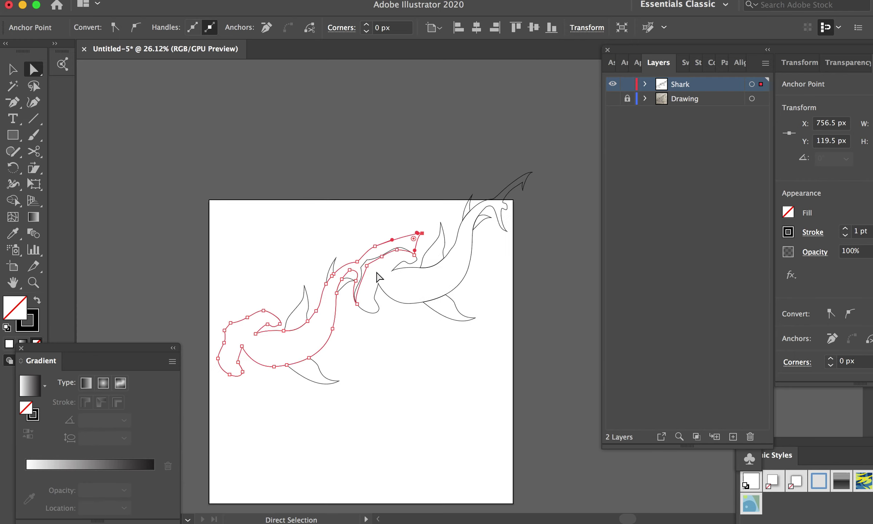
{"action": "scroll", "coordinate": [407, 183], "scroll_direction": "up", "scroll_amount": 6}
Step: Pull the tip anchor down-left and lower an anchor on the head's upper edge
{"action": "left_click_drag", "start_coordinate": [407, 185], "coordinate": [399, 222]}
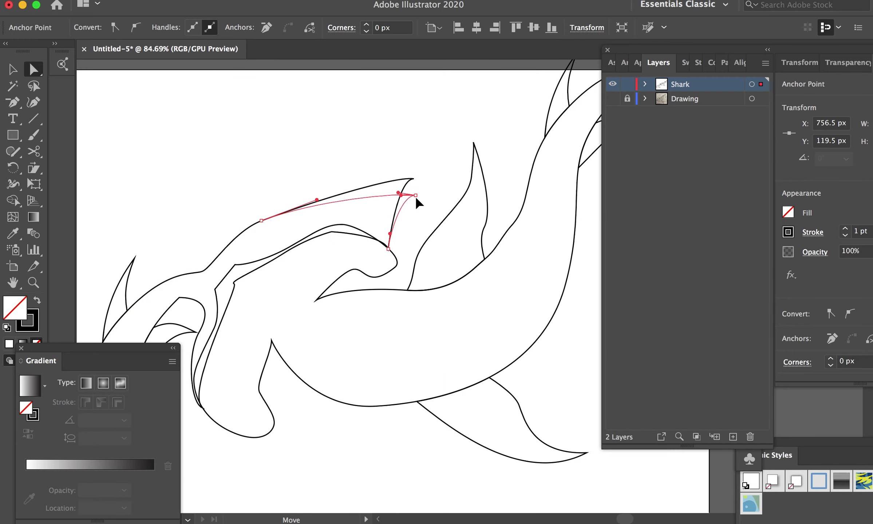
{"action": "left_click", "coordinate": [261, 222]}
{"action": "left_click_drag", "start_coordinate": [317, 200], "coordinate": [320, 201]}
{"action": "left_click_drag", "start_coordinate": [262, 222], "coordinate": [263, 236]}
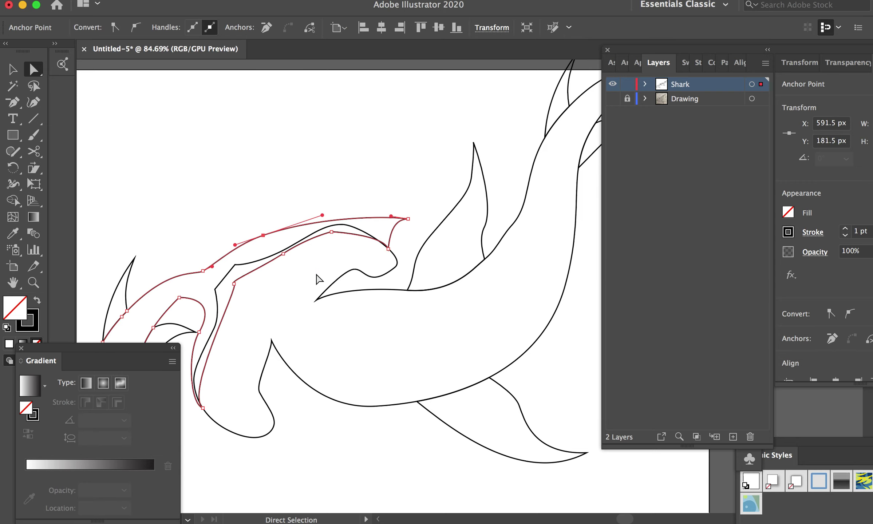
{"action": "scroll", "coordinate": [275, 292], "scroll_direction": "down", "scroll_amount": 1}
{"action": "scroll", "coordinate": [274, 292], "scroll_direction": "down", "scroll_amount": 3}
{"action": "scroll", "coordinate": [275, 293], "scroll_direction": "down", "scroll_amount": 2}
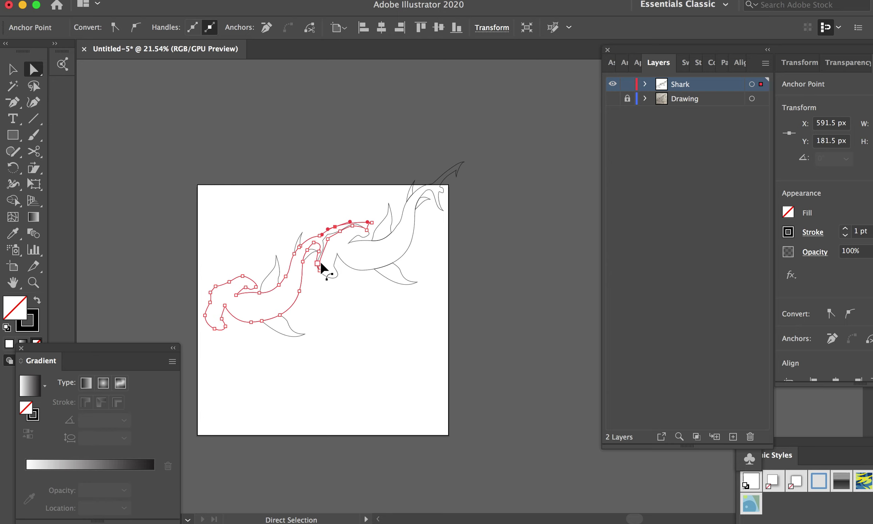
Step: Raise and flatten the head's upper curve and drag the tip anchor further right
{"action": "scroll", "coordinate": [350, 233], "scroll_direction": "up", "scroll_amount": 3}
{"action": "scroll", "coordinate": [349, 232], "scroll_direction": "up", "scroll_amount": 4}
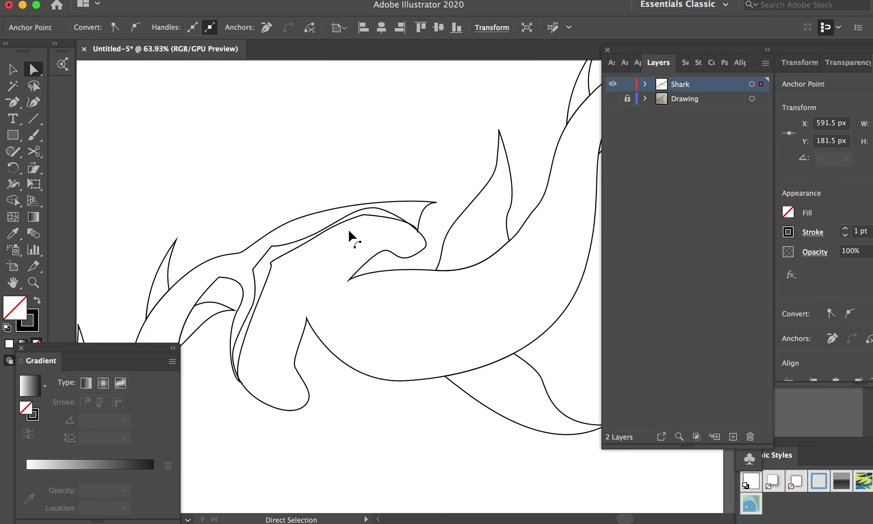
{"action": "scroll", "coordinate": [348, 232], "scroll_direction": "up", "scroll_amount": 3}
{"action": "scroll", "coordinate": [349, 231], "scroll_direction": "down", "scroll_amount": 1}
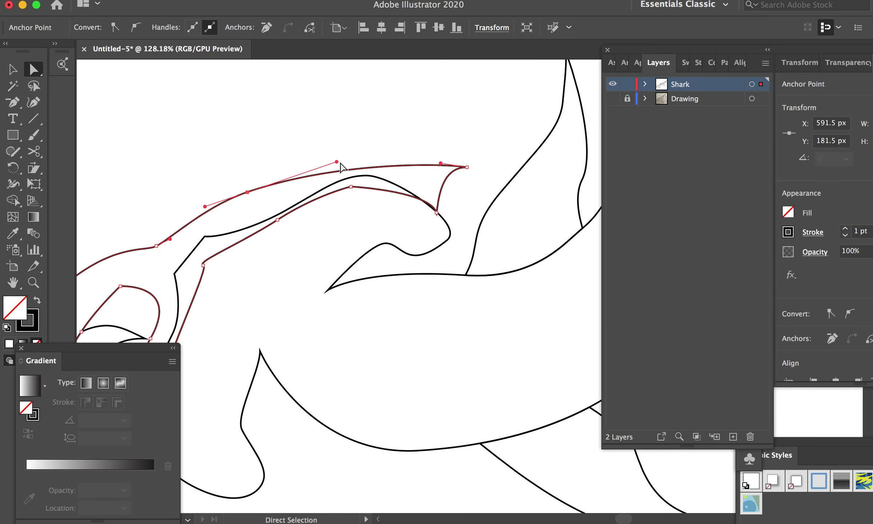
{"action": "left_click_drag", "start_coordinate": [336, 162], "coordinate": [404, 115]}
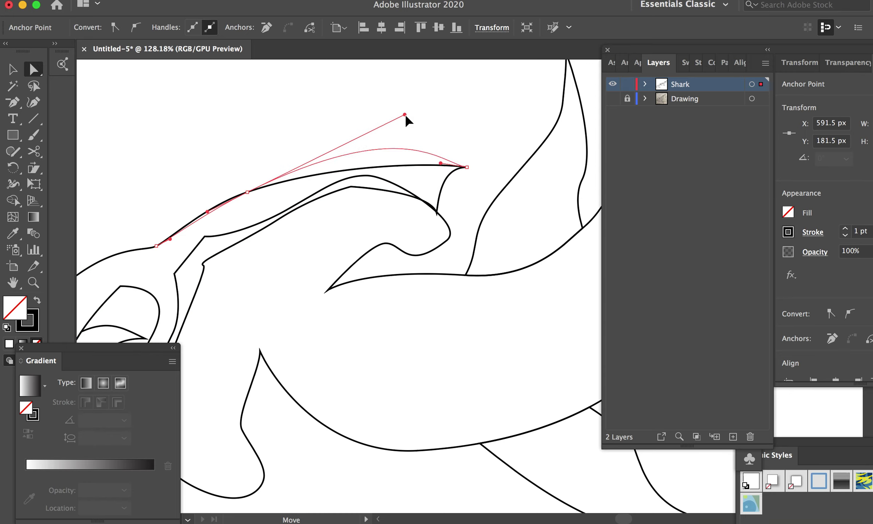
{"action": "left_click_drag", "start_coordinate": [207, 212], "coordinate": [190, 211]}
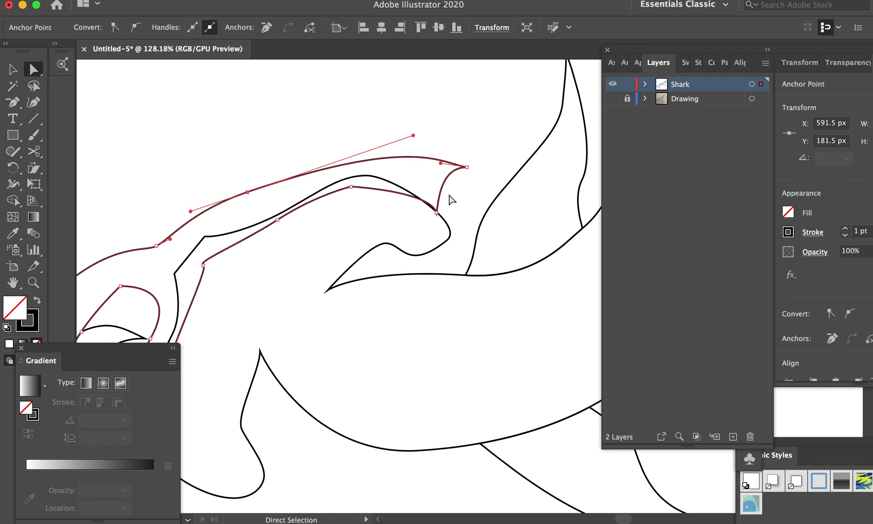
{"action": "left_click_drag", "start_coordinate": [467, 167], "coordinate": [528, 162]}
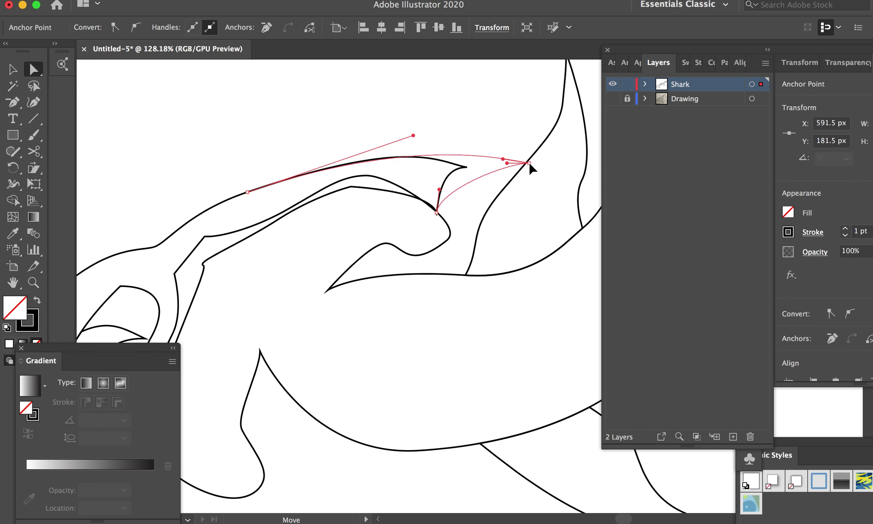
Step: Pull the anchor below the head tip down toward the body and adjust the tip curve
{"action": "left_click", "coordinate": [437, 212]}
{"action": "mouse_move", "coordinate": [437, 214]}
{"action": "left_mouse_down"}
{"action": "mouse_move", "coordinate": [443, 258]}
{"action": "mouse_move", "coordinate": [463, 226]}
{"action": "left_mouse_up"}
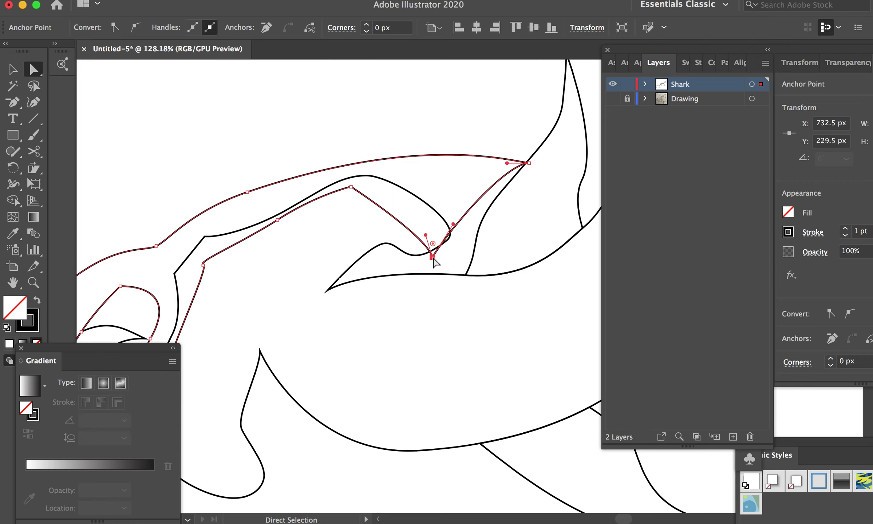
{"action": "scroll", "coordinate": [381, 239], "scroll_direction": "down", "scroll_amount": 3}
{"action": "scroll", "coordinate": [381, 238], "scroll_direction": "down", "scroll_amount": 2}
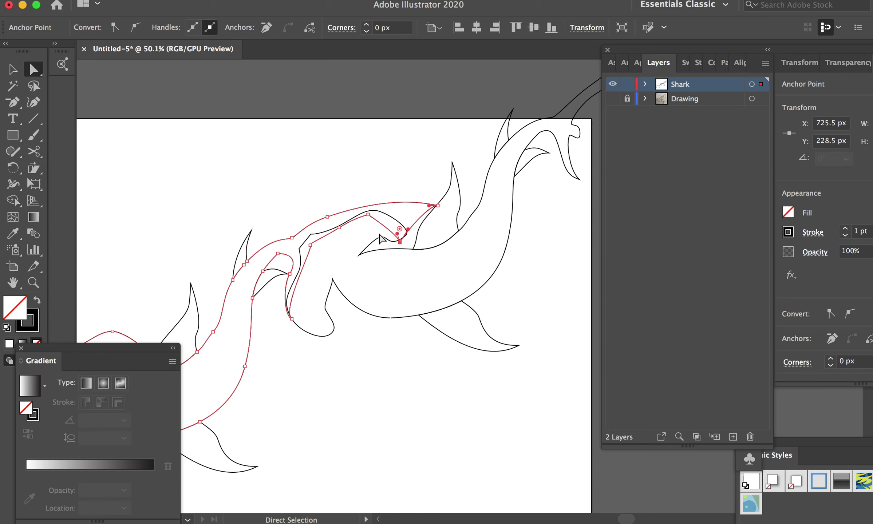
{"action": "scroll", "coordinate": [433, 209], "scroll_direction": "up", "scroll_amount": 3}
{"action": "left_click_drag", "start_coordinate": [443, 208], "coordinate": [424, 218]}
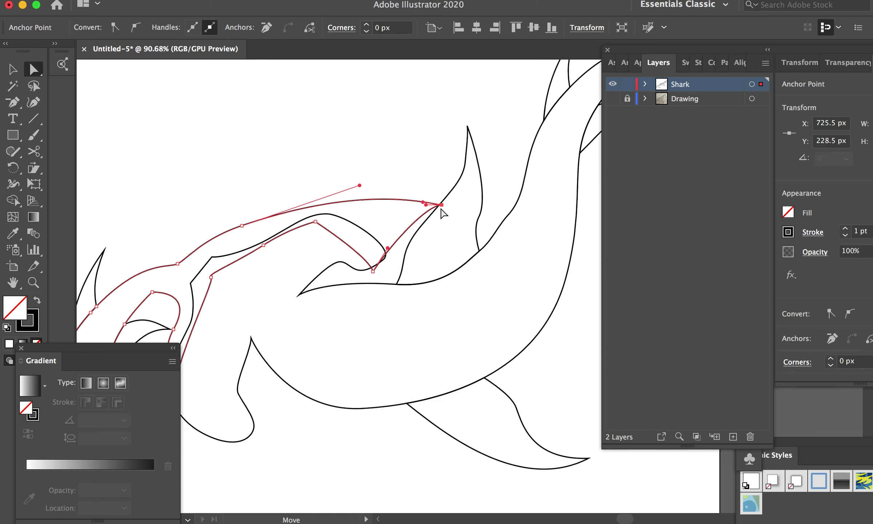
{"action": "scroll", "coordinate": [428, 251], "scroll_direction": "down", "scroll_amount": 3}
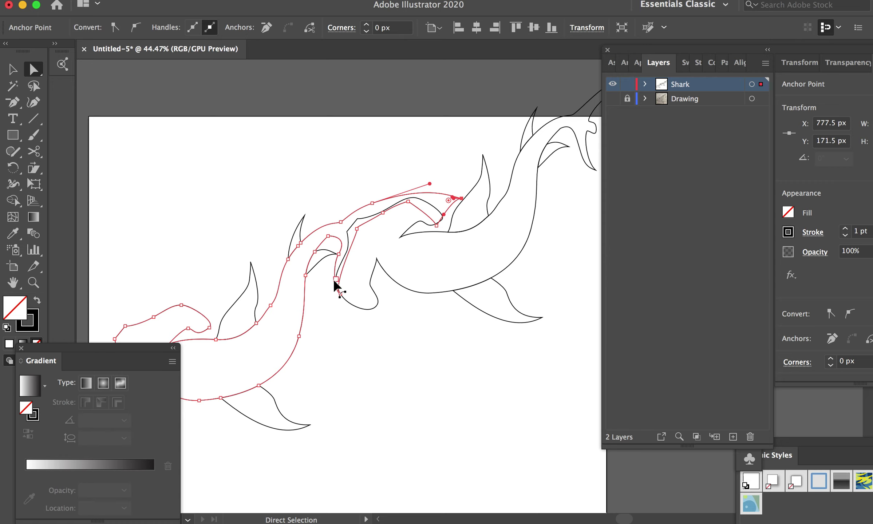
{"action": "scroll", "coordinate": [334, 272], "scroll_direction": "up", "scroll_amount": 1}
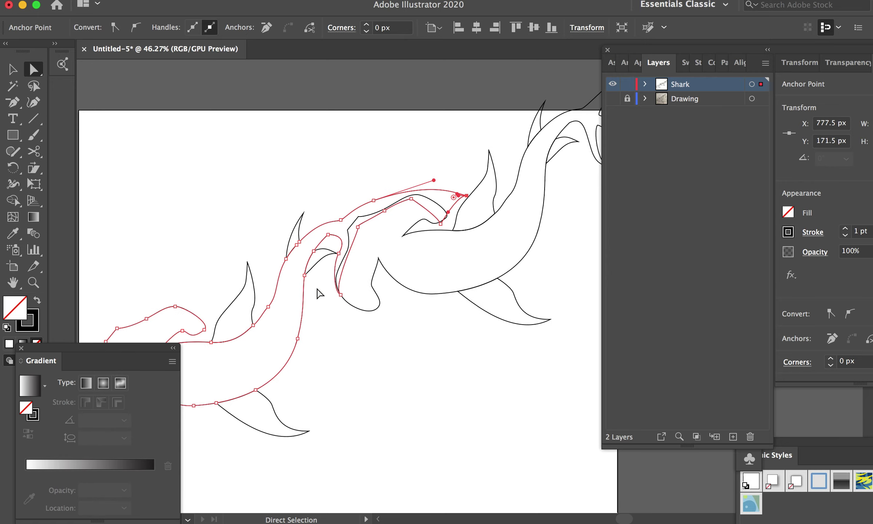
{"action": "scroll", "coordinate": [301, 286], "scroll_direction": "down", "scroll_amount": 3}
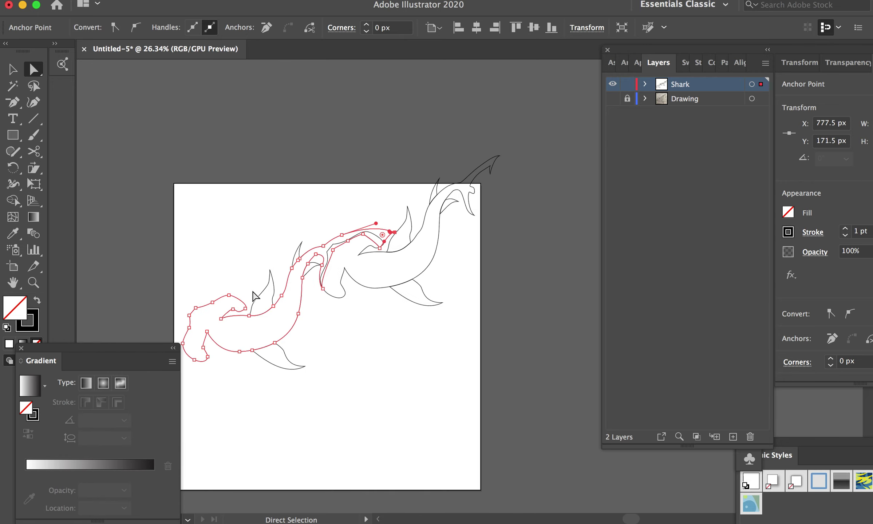
Step: Marquee-select every anchor of the shark outline
{"action": "left_click_drag", "start_coordinate": [245, 207], "coordinate": [438, 335]}
{"action": "scroll", "coordinate": [360, 233], "scroll_direction": "up", "scroll_amount": 3}
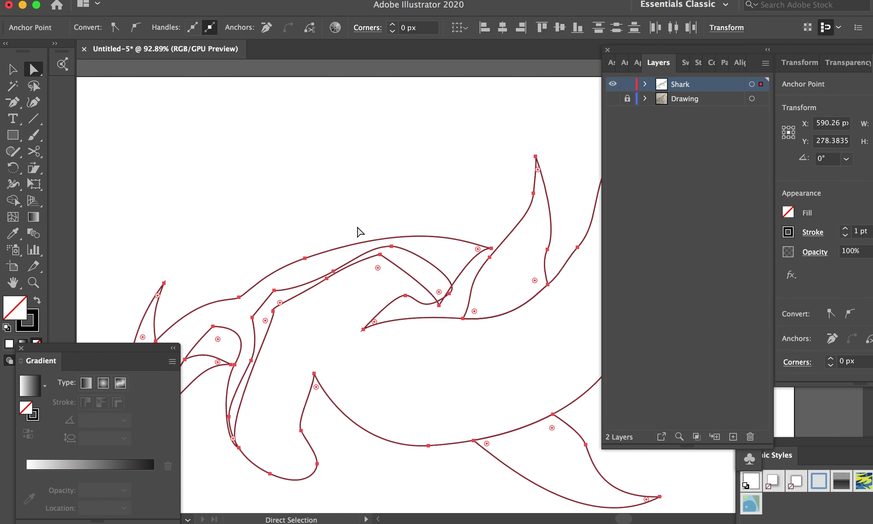
{"action": "scroll", "coordinate": [360, 233], "scroll_direction": "up", "scroll_amount": 2}
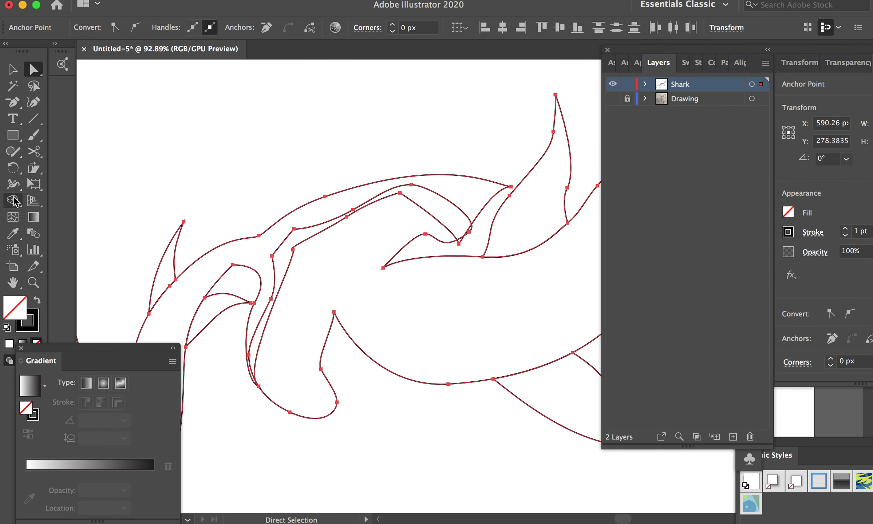
Step: Merge the head, body and fin regions into one shape with the Shape Builder
{"action": "left_click", "coordinate": [12, 200]}
{"action": "left_click_drag", "start_coordinate": [306, 257], "coordinate": [292, 247]}
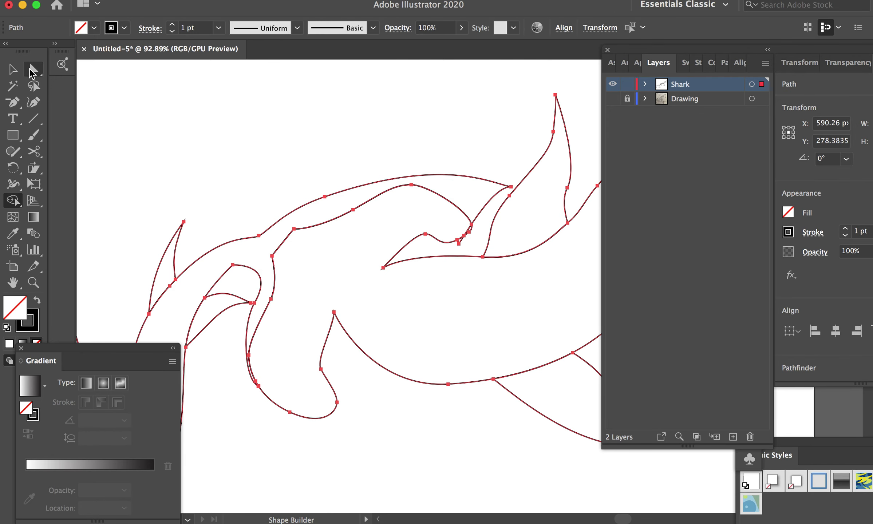
{"action": "scroll", "coordinate": [473, 248], "scroll_direction": "up", "scroll_amount": 3}
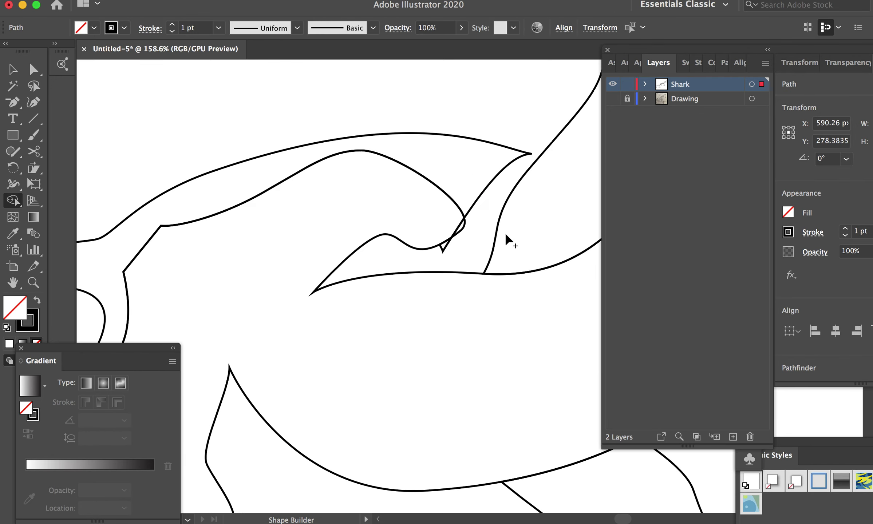
{"action": "scroll", "coordinate": [444, 235], "scroll_direction": "up", "scroll_amount": 3}
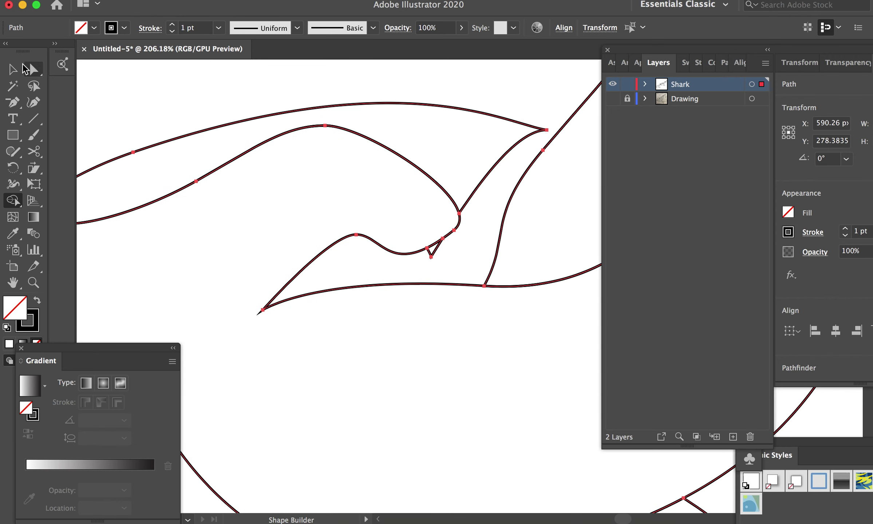
Step: Delete the old overlapping shark body outline
{"action": "left_click", "coordinate": [12, 69]}
{"action": "left_click", "coordinate": [263, 70]}
{"action": "left_click", "coordinate": [431, 257]}
{"action": "scroll", "coordinate": [451, 260], "scroll_direction": "down", "scroll_amount": 3}
{"action": "scroll", "coordinate": [450, 258], "scroll_direction": "down", "scroll_amount": 2}
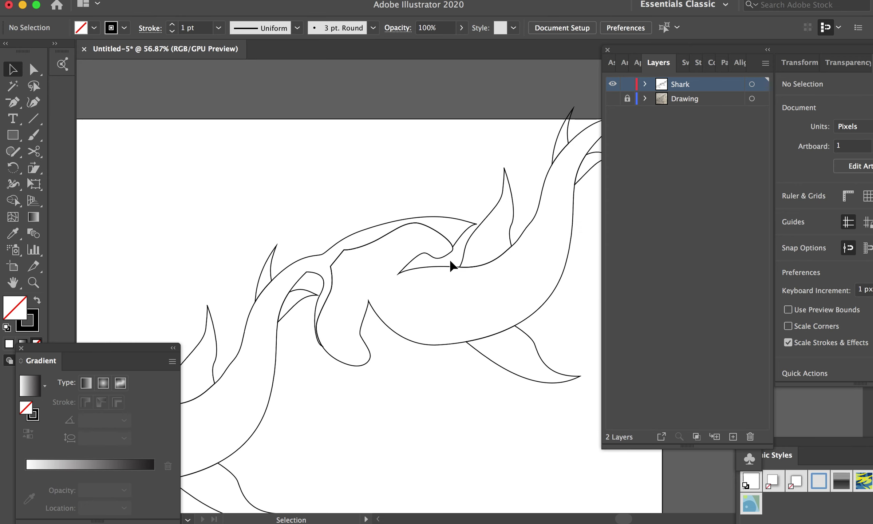
{"action": "left_click", "coordinate": [451, 273]}
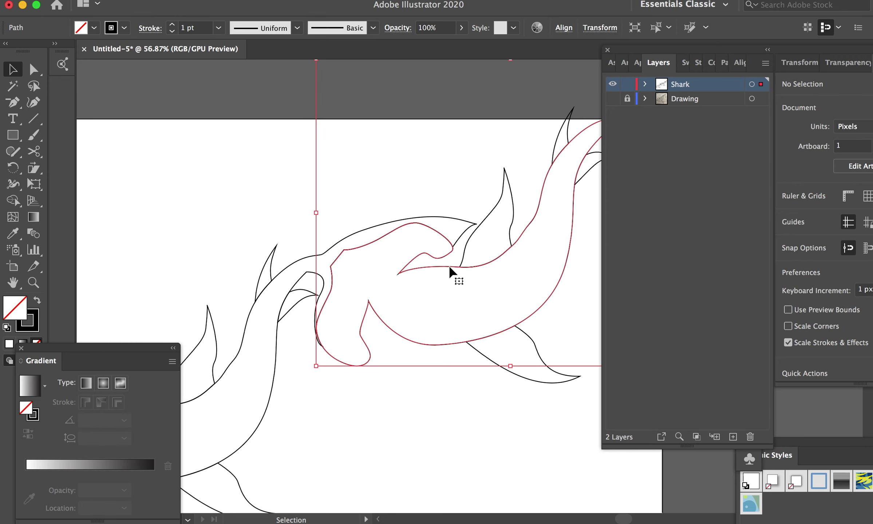
{"action": "key", "text": "Delete"}
Step: Delete the leftover dorsal, pectoral and top-right fin paths
{"action": "left_click_drag", "start_coordinate": [443, 257], "coordinate": [567, 390]}
{"action": "key", "text": "Delete"}
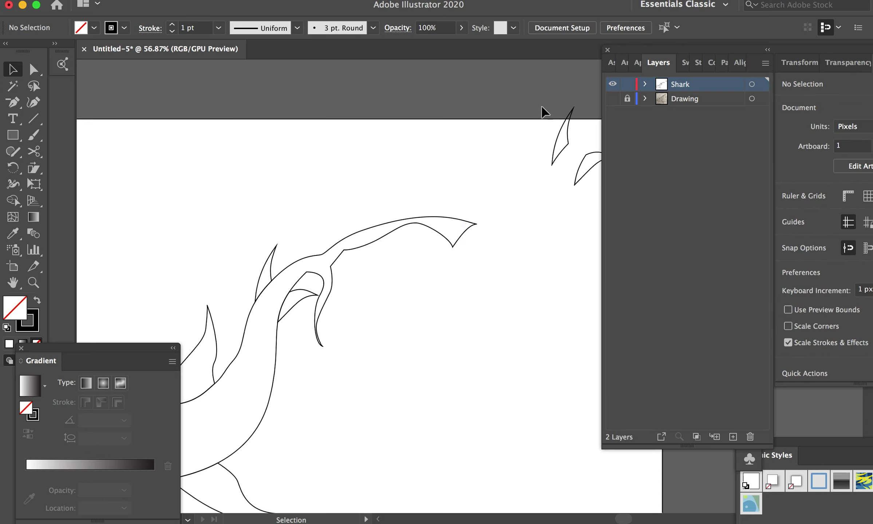
{"action": "scroll", "coordinate": [518, 104], "scroll_direction": "down", "scroll_amount": 1}
{"action": "scroll", "coordinate": [516, 104], "scroll_direction": "down", "scroll_amount": 1}
{"action": "left_click_drag", "start_coordinate": [429, 91], "coordinate": [557, 228]}
{"action": "key", "text": "Delete"}
{"action": "scroll", "coordinate": [226, 288], "scroll_direction": "down", "scroll_amount": 3}
{"action": "scroll", "coordinate": [225, 289], "scroll_direction": "left", "scroll_amount": 3}
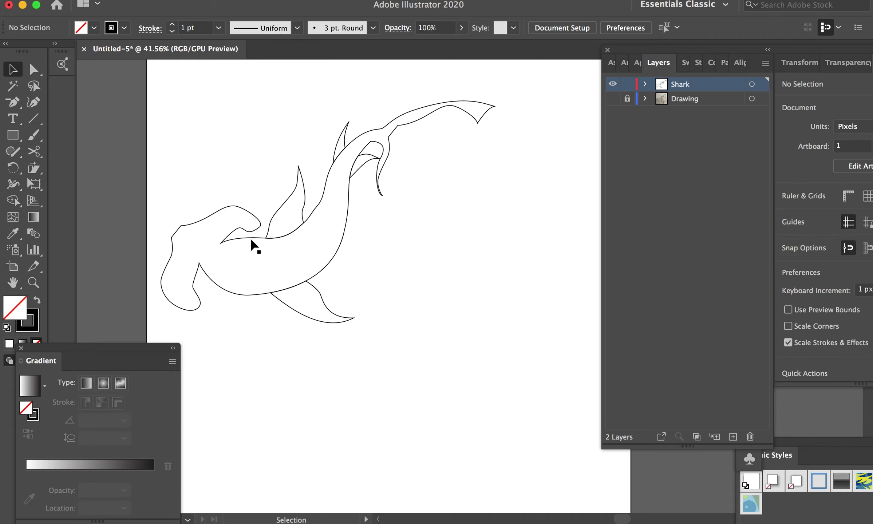
Step: Draw a closed, pointed leaf-shaped Pen path inside the shark's body
{"action": "key", "text": "minus"}
{"action": "left_click", "coordinate": [12, 102]}
{"action": "left_click", "coordinate": [74, 101]}
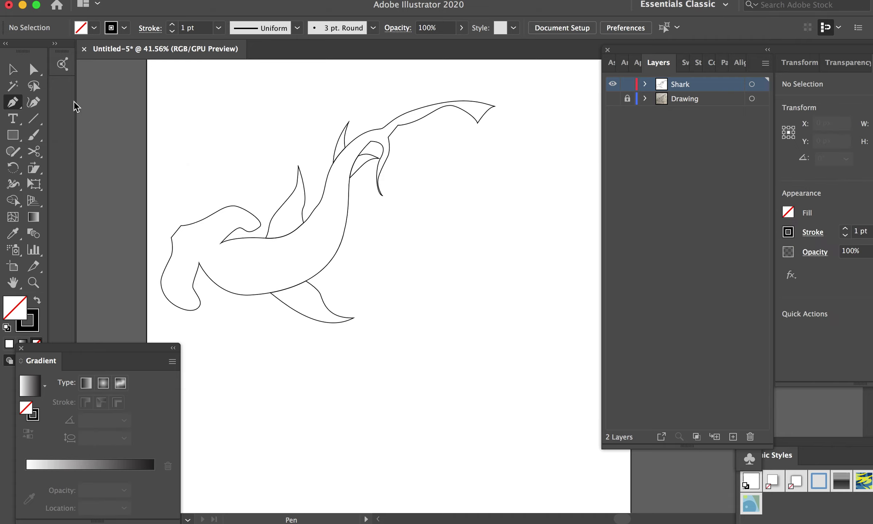
{"action": "scroll", "coordinate": [269, 273], "scroll_direction": "up", "scroll_amount": 4}
{"action": "left_click_drag", "start_coordinate": [211, 254], "coordinate": [211, 224]}
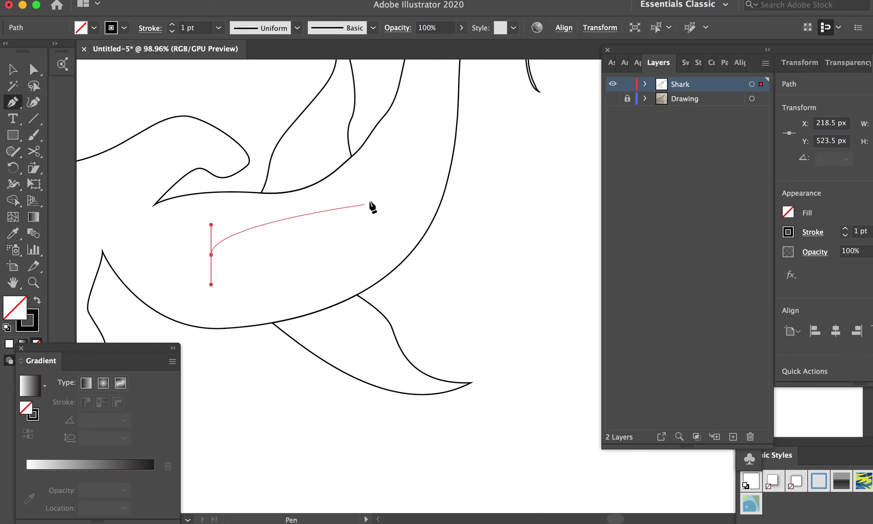
{"action": "left_click_drag", "start_coordinate": [377, 198], "coordinate": [409, 163]}
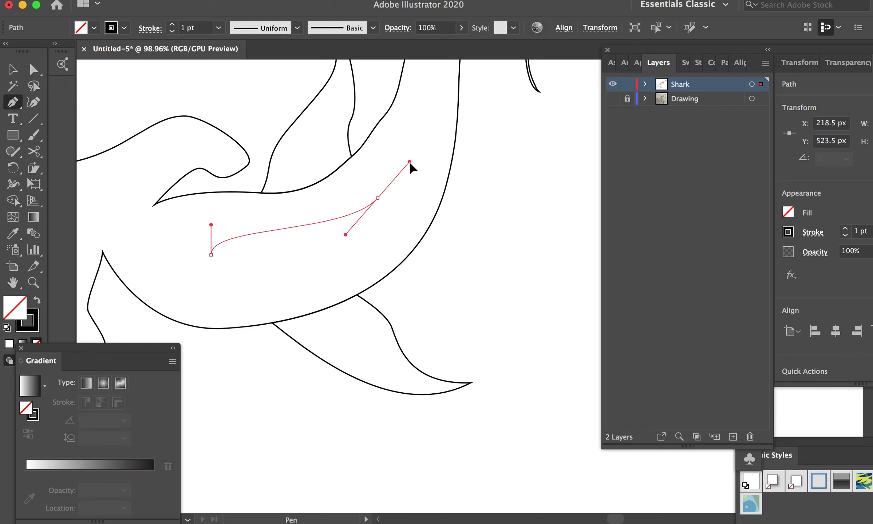
{"action": "left_click_drag", "start_coordinate": [409, 163], "coordinate": [368, 223]}
{"action": "left_click_drag", "start_coordinate": [211, 255], "coordinate": [207, 196]}
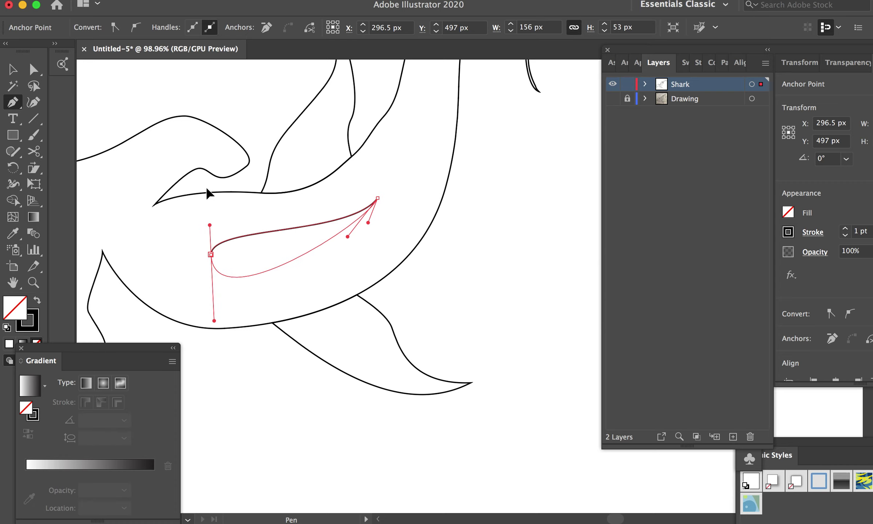
{"action": "left_click_drag", "start_coordinate": [206, 197], "coordinate": [210, 189]}
Step: Deselect the new shape and zoom out
{"action": "left_click", "coordinate": [13, 69]}
{"action": "left_click", "coordinate": [317, 191]}
{"action": "scroll", "coordinate": [343, 223], "scroll_direction": "down", "scroll_amount": 5}
{"action": "scroll", "coordinate": [344, 223], "scroll_direction": "down", "scroll_amount": 3}
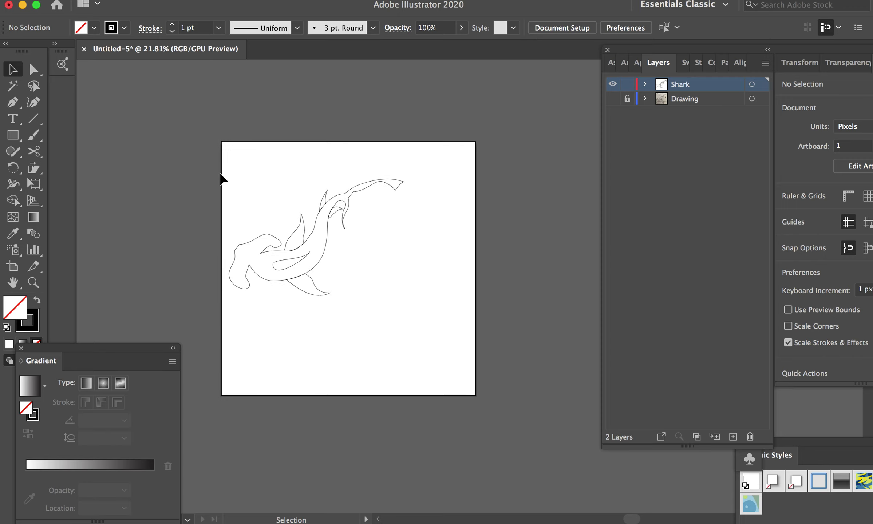
Step: Reshape the curve leading into the lower head lobe
{"action": "left_click_drag", "start_coordinate": [221, 176], "coordinate": [440, 322]}
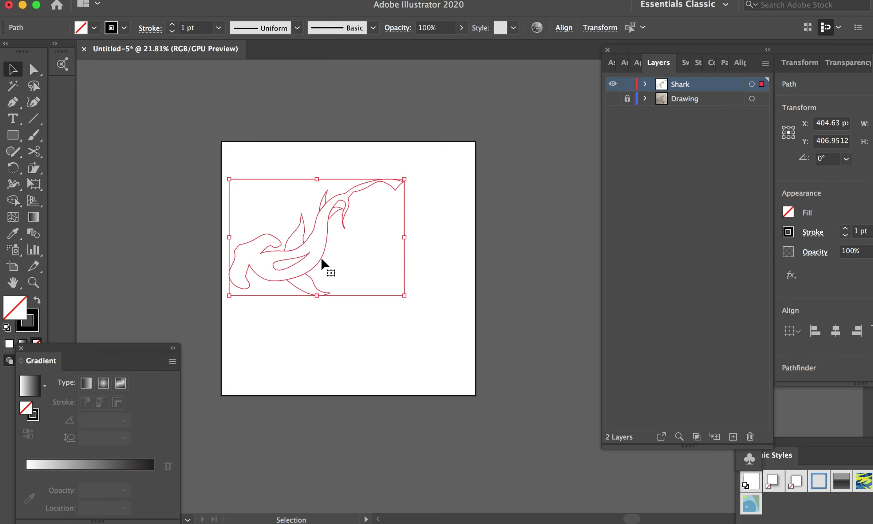
{"action": "left_click", "coordinate": [253, 286]}
{"action": "scroll", "coordinate": [253, 287], "scroll_direction": "up", "scroll_amount": 9}
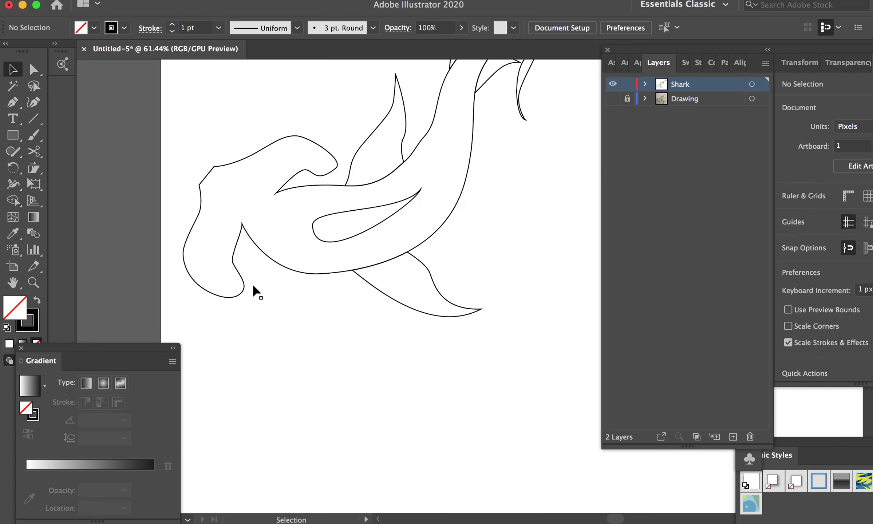
{"action": "scroll", "coordinate": [253, 286], "scroll_direction": "up", "scroll_amount": 1}
{"action": "key", "text": "a"}
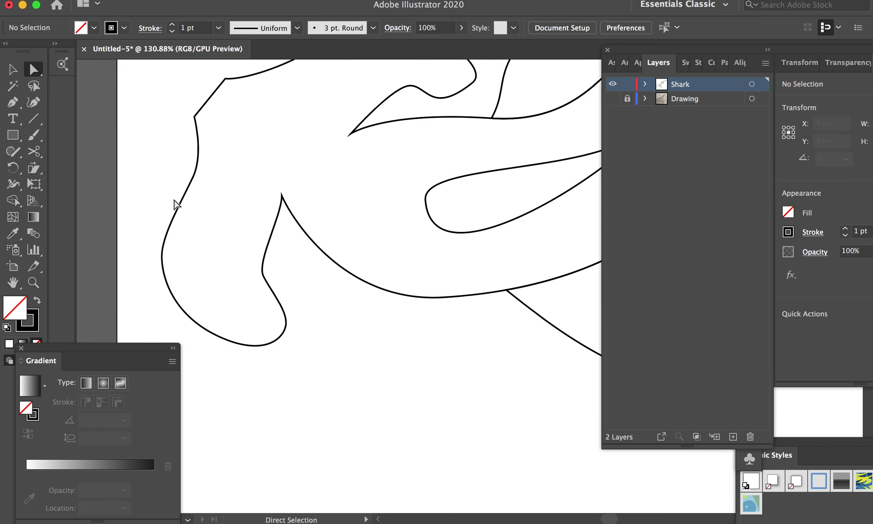
{"action": "scroll", "coordinate": [262, 272], "scroll_direction": "down", "scroll_amount": 10}
{"action": "left_click", "coordinate": [263, 273]}
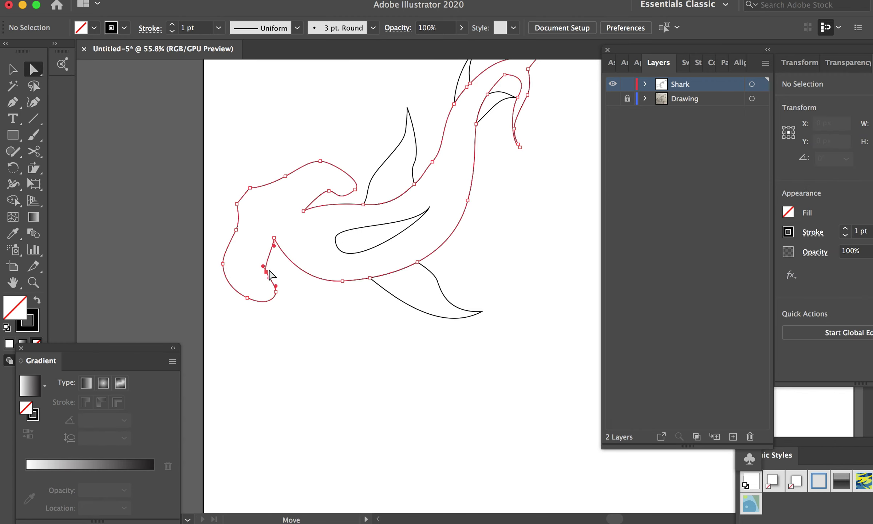
{"action": "scroll", "coordinate": [262, 272], "scroll_direction": "up", "scroll_amount": 8}
{"action": "scroll", "coordinate": [271, 275], "scroll_direction": "up", "scroll_amount": 3}
{"action": "mouse_move", "coordinate": [283, 210]}
{"action": "left_mouse_down"}
{"action": "mouse_move", "coordinate": [255, 219]}
{"action": "mouse_move", "coordinate": [254, 238]}
{"action": "left_mouse_up"}
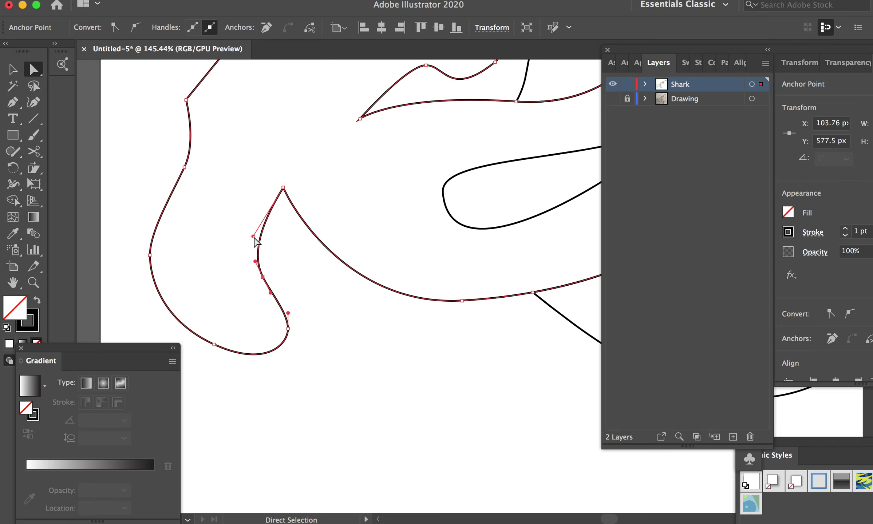
Step: Sharpen the lower lobe tip via its handles and raise the lower-left head anchor
{"action": "left_click", "coordinate": [287, 329]}
{"action": "mouse_move", "coordinate": [288, 344]}
{"action": "left_mouse_down"}
{"action": "mouse_move", "coordinate": [265, 343]}
{"action": "mouse_move", "coordinate": [270, 352]}
{"action": "left_mouse_up"}
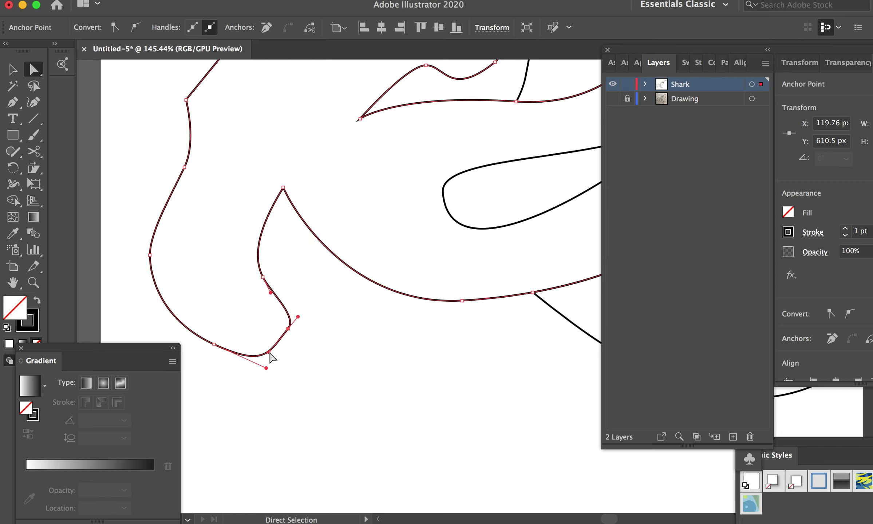
{"action": "left_click_drag", "start_coordinate": [297, 316], "coordinate": [245, 316]}
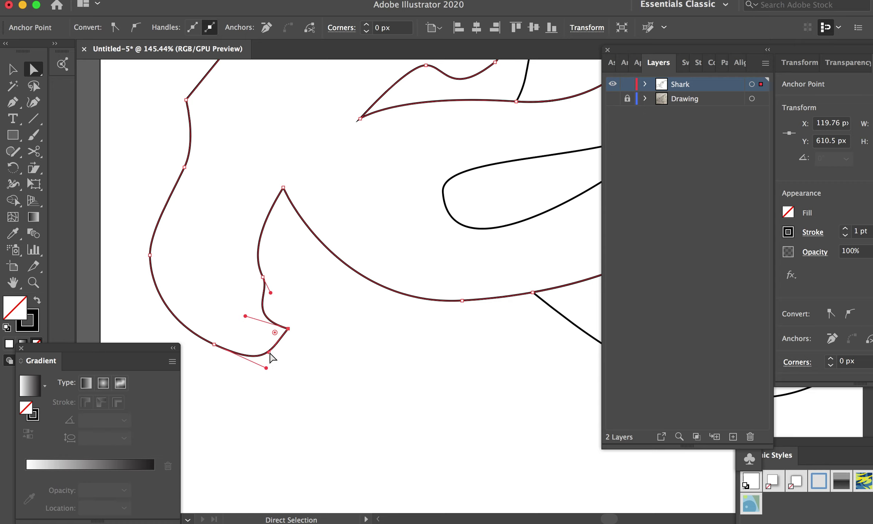
{"action": "left_click_drag", "start_coordinate": [269, 352], "coordinate": [233, 336]}
{"action": "left_click_drag", "start_coordinate": [214, 344], "coordinate": [213, 304]}
{"action": "mouse_move", "coordinate": [288, 329]}
{"action": "left_mouse_down"}
{"action": "mouse_move", "coordinate": [300, 343]}
{"action": "mouse_move", "coordinate": [254, 322]}
{"action": "left_mouse_up"}
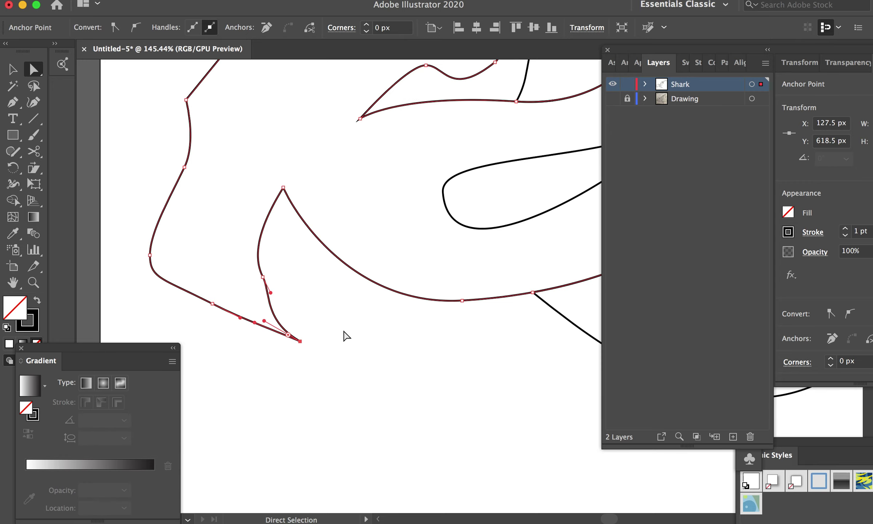
{"action": "scroll", "coordinate": [345, 335], "scroll_direction": "down", "scroll_amount": 3}
{"action": "scroll", "coordinate": [352, 322], "scroll_direction": "up", "scroll_amount": 2}
{"action": "scroll", "coordinate": [345, 291], "scroll_direction": "up", "scroll_amount": 2}
{"action": "scroll", "coordinate": [345, 287], "scroll_direction": "up", "scroll_amount": 2}
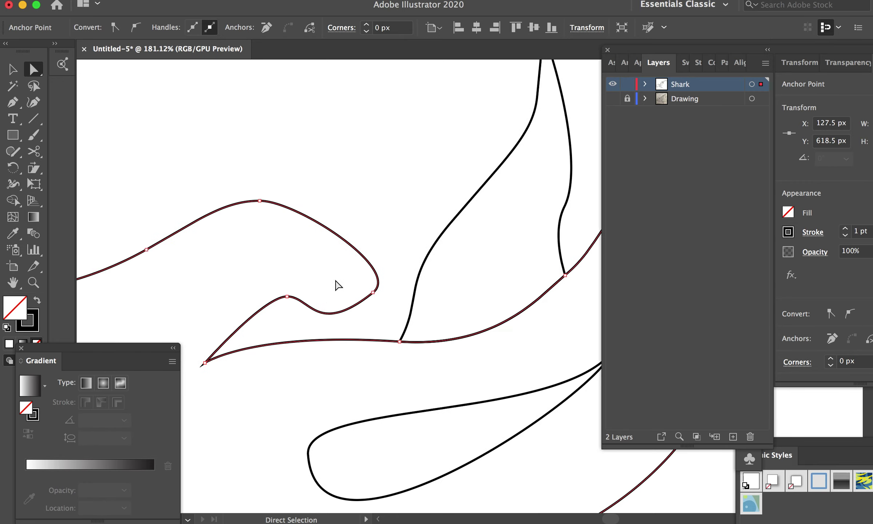
Step: Reshape the upper lobe's curve, straighten it into the tip and raise the tip
{"action": "left_click", "coordinate": [288, 297]}
{"action": "left_click_drag", "start_coordinate": [316, 338], "coordinate": [314, 246]}
{"action": "left_click", "coordinate": [372, 292]}
{"action": "left_click_drag", "start_coordinate": [402, 269], "coordinate": [319, 239]}
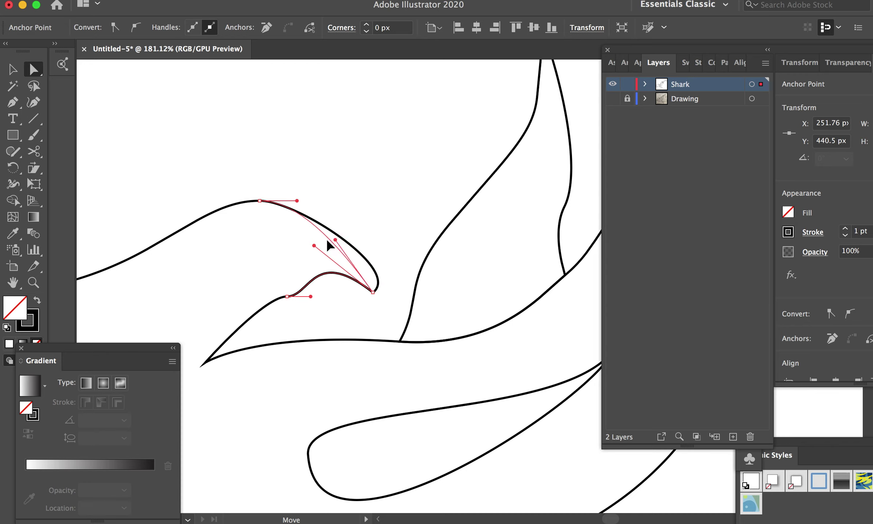
{"action": "left_click_drag", "start_coordinate": [374, 295], "coordinate": [373, 287]}
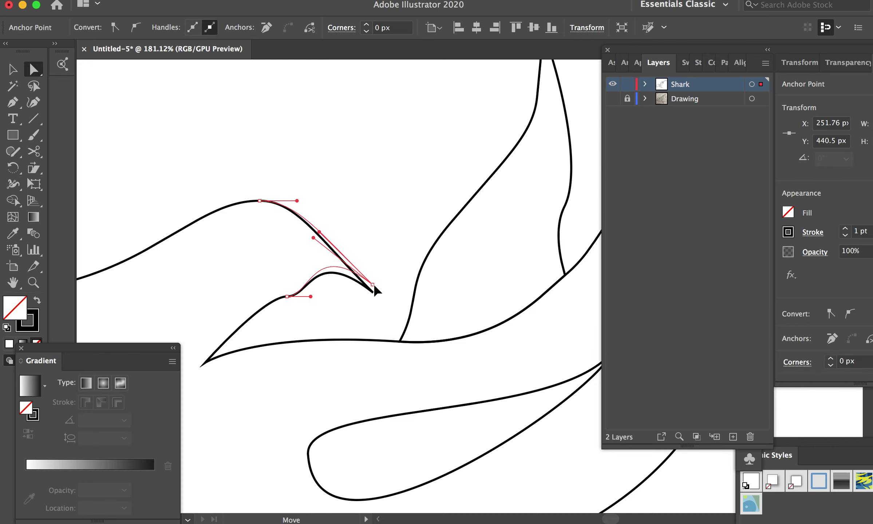
{"action": "left_click_drag", "start_coordinate": [261, 205], "coordinate": [260, 196]}
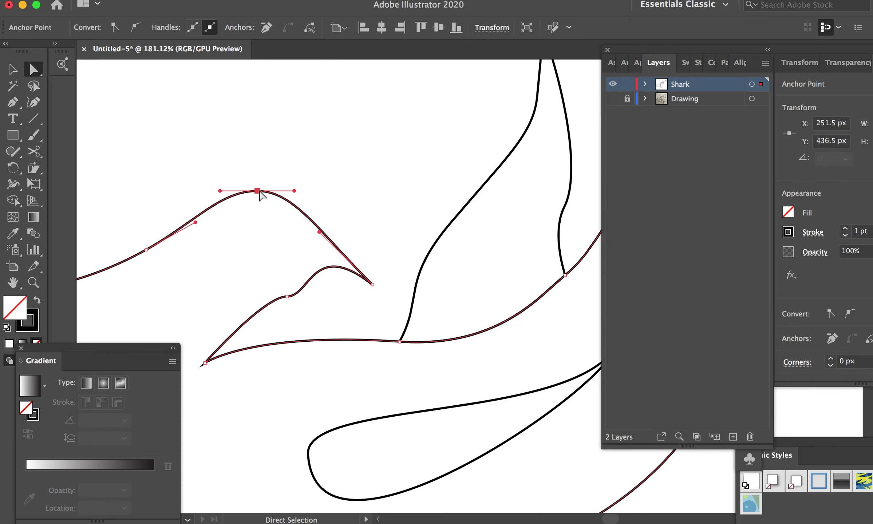
Step: Remove two extra anchors from the lobe curve
{"action": "left_click_drag", "start_coordinate": [12, 109], "coordinate": [69, 134]}
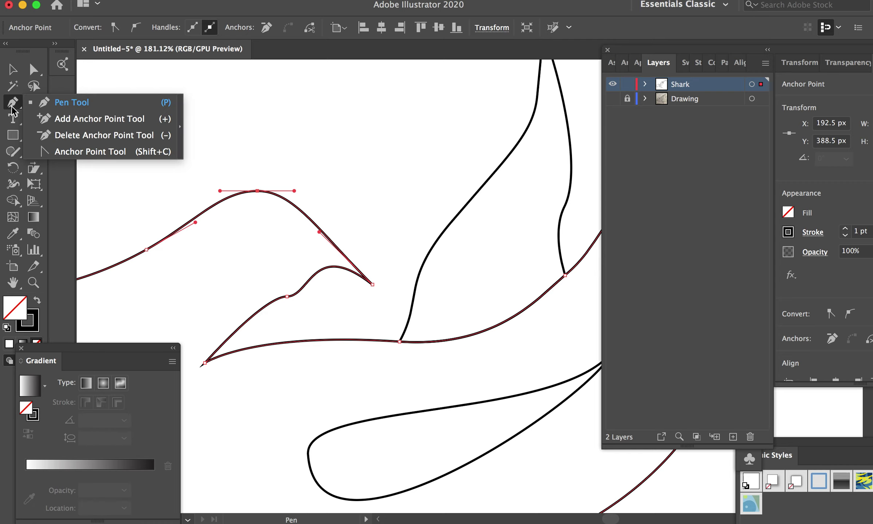
{"action": "left_click", "coordinate": [286, 297]}
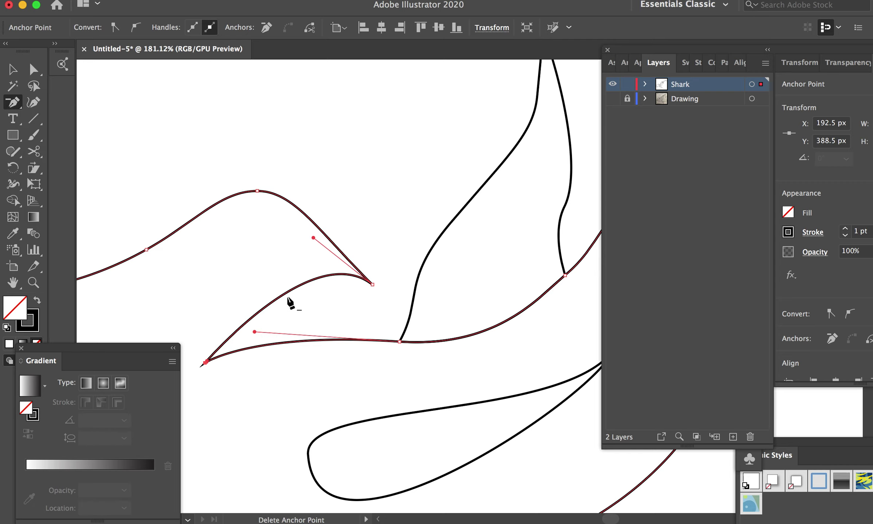
{"action": "scroll", "coordinate": [328, 316], "scroll_direction": "down", "scroll_amount": 5}
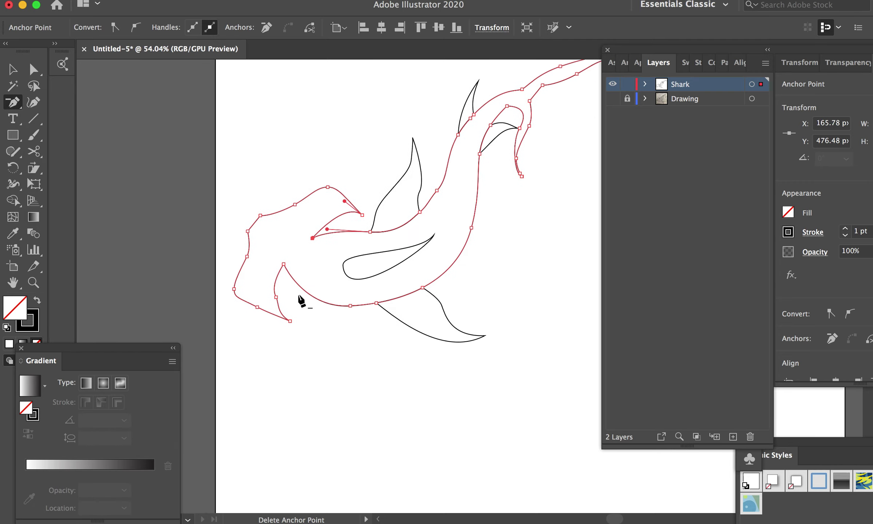
{"action": "scroll", "coordinate": [301, 301], "scroll_direction": "up", "scroll_amount": 3}
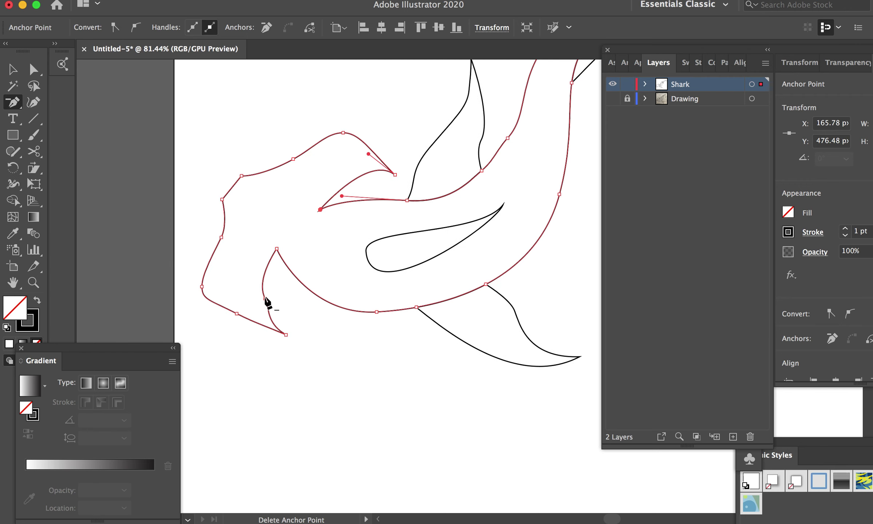
{"action": "left_click", "coordinate": [265, 298]}
Step: Move the top-left and corner head anchors up and right
{"action": "left_click", "coordinate": [34, 69]}
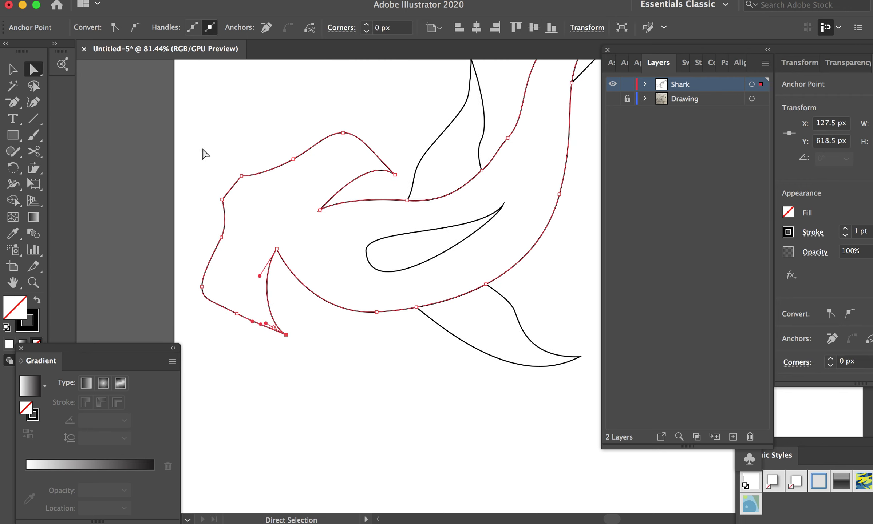
{"action": "scroll", "coordinate": [201, 149], "scroll_direction": "up", "scroll_amount": 3}
{"action": "left_click_drag", "start_coordinate": [270, 194], "coordinate": [278, 187]}
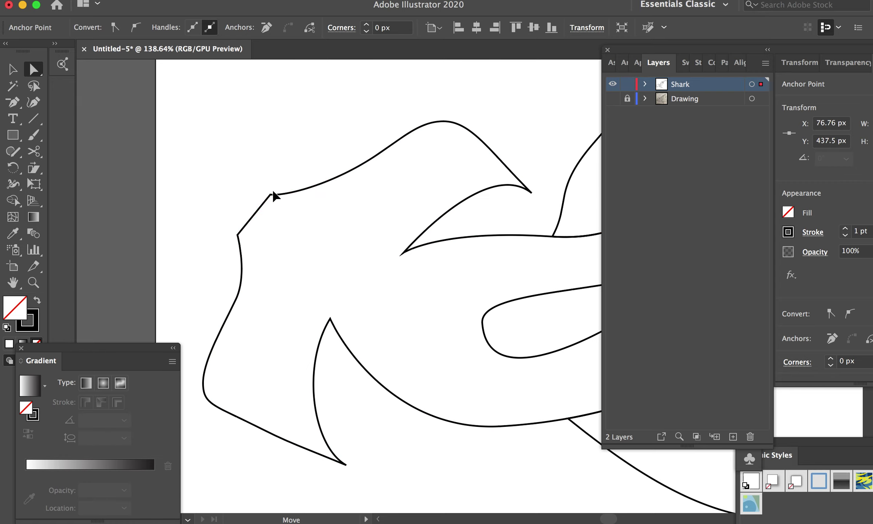
{"action": "left_click_drag", "start_coordinate": [238, 236], "coordinate": [255, 215]}
{"action": "scroll", "coordinate": [307, 289], "scroll_direction": "down", "scroll_amount": 4}
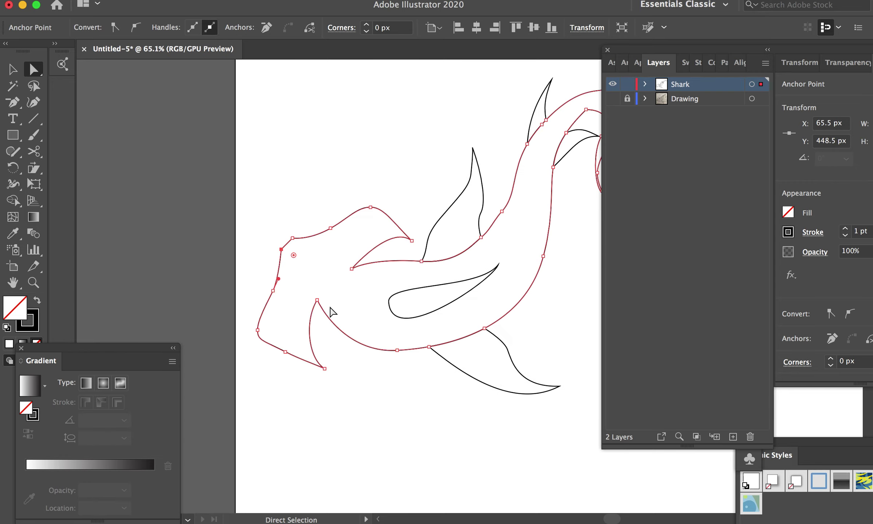
Step: Nudge the inner lobe tip anchor up one pixel, then deselect
{"action": "left_click", "coordinate": [352, 269]}
{"action": "scroll", "coordinate": [368, 276], "scroll_direction": "up", "scroll_amount": 4}
{"action": "scroll", "coordinate": [403, 288], "scroll_direction": "up", "scroll_amount": 3}
{"action": "scroll", "coordinate": [323, 261], "scroll_direction": "up", "scroll_amount": 5}
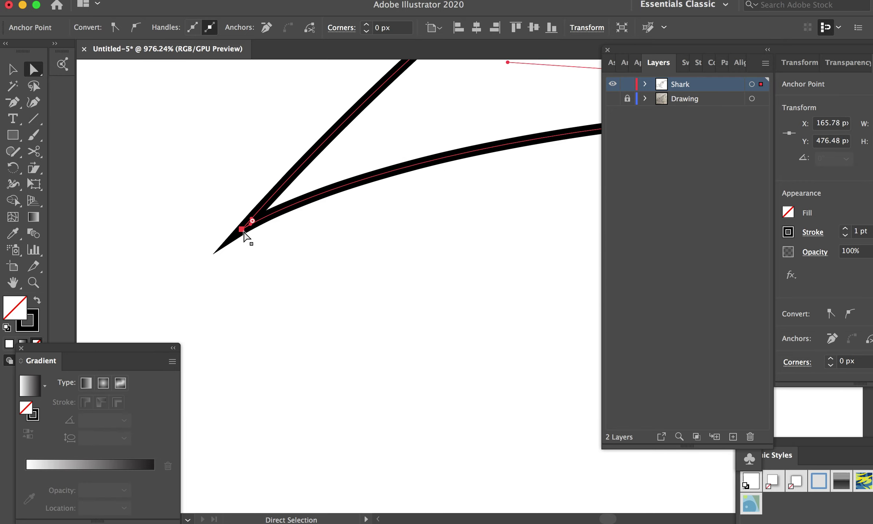
{"action": "scroll", "coordinate": [244, 236], "scroll_direction": "right", "scroll_amount": 2}
{"action": "scroll", "coordinate": [244, 236], "scroll_direction": "right", "scroll_amount": 2}
{"action": "key", "text": "Up"}
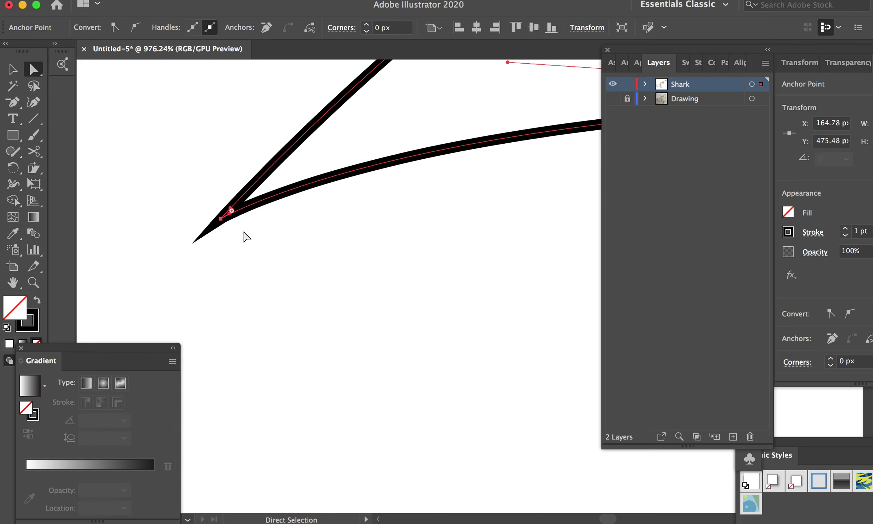
{"action": "scroll", "coordinate": [332, 259], "scroll_direction": "down", "scroll_amount": 5}
{"action": "scroll", "coordinate": [333, 259], "scroll_direction": "down", "scroll_amount": 5}
{"action": "scroll", "coordinate": [332, 259], "scroll_direction": "down", "scroll_amount": 2}
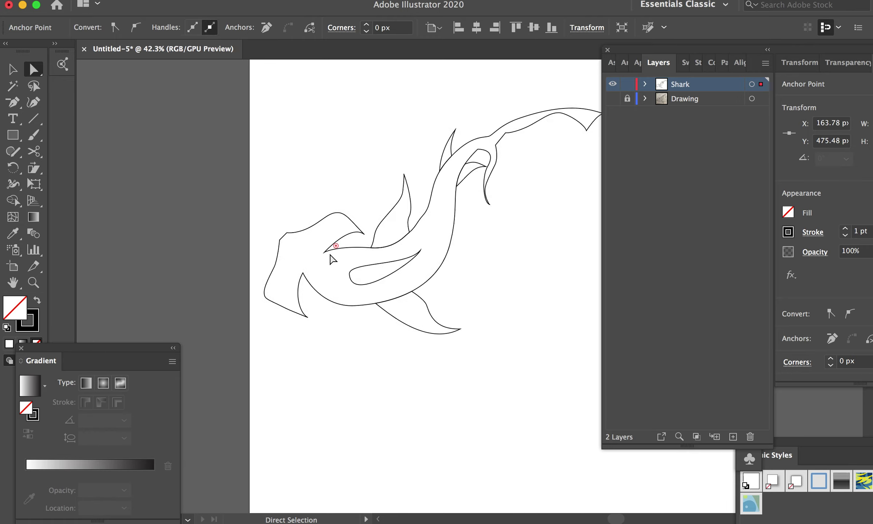
{"action": "scroll", "coordinate": [332, 259], "scroll_direction": "down", "scroll_amount": 1}
{"action": "left_click", "coordinate": [359, 350]}
Step: Alt-drag a copy of the whole shark up and right so it overlaps the original's head
{"action": "scroll", "coordinate": [359, 350], "scroll_direction": "down", "scroll_amount": 1}
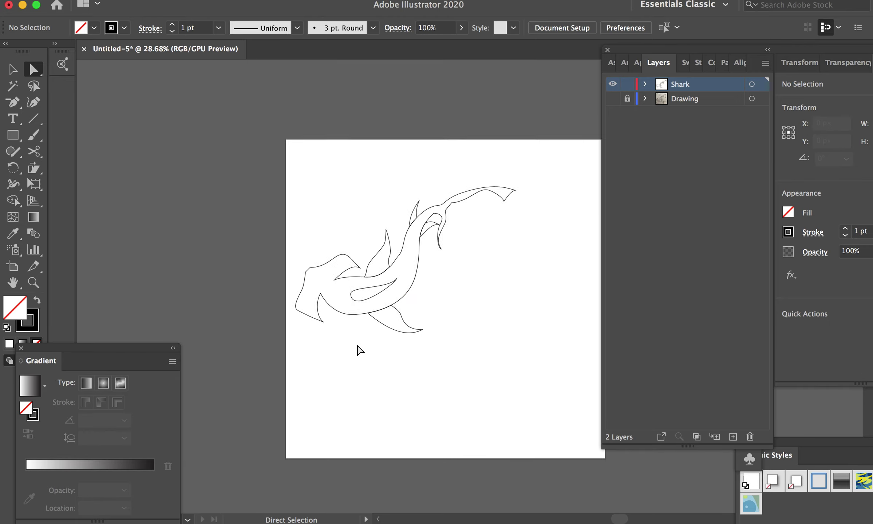
{"action": "scroll", "coordinate": [363, 344], "scroll_direction": "right", "scroll_amount": 3}
{"action": "left_click_drag", "start_coordinate": [346, 278], "coordinate": [493, 388]}
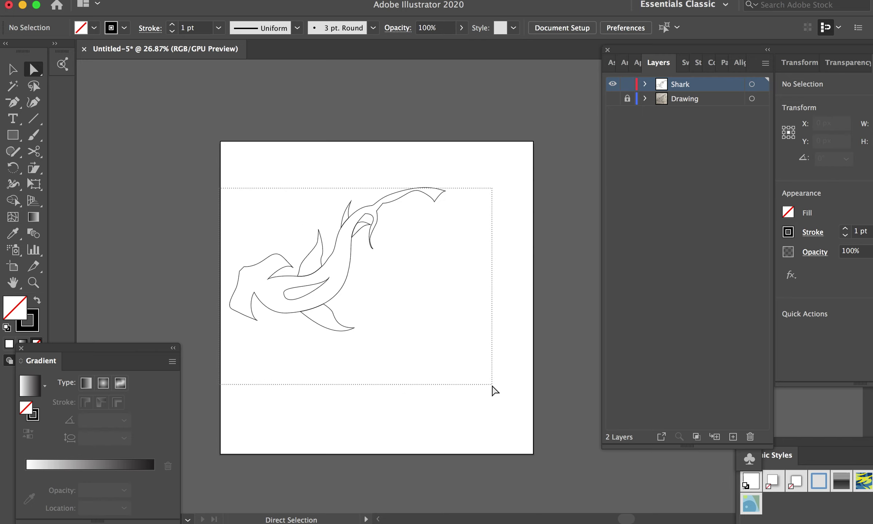
{"action": "left_click", "coordinate": [12, 69]}
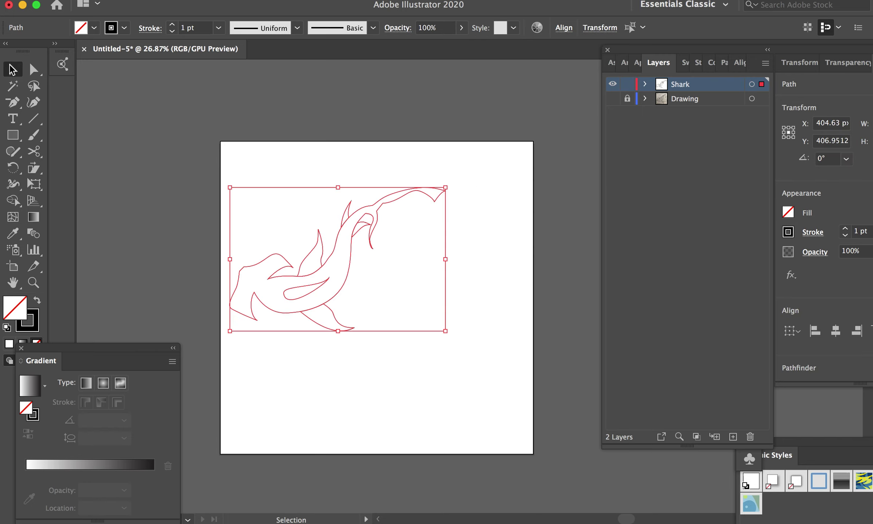
{"action": "left_click", "coordinate": [273, 143]}
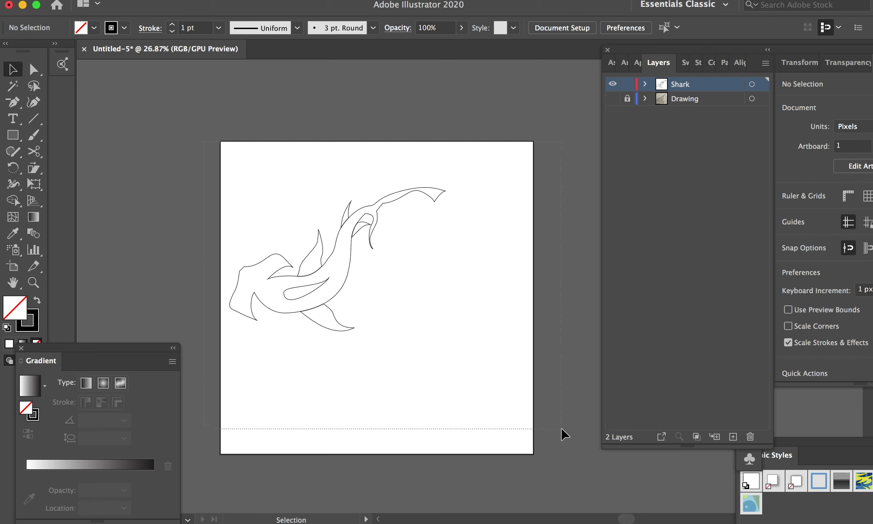
{"action": "left_click", "coordinate": [283, 302]}
{"action": "mouse_move", "coordinate": [280, 311]}
{"action": "left_mouse_down"}
{"action": "mouse_move", "coordinate": [439, 247]}
{"action": "mouse_move", "coordinate": [422, 253]}
{"action": "left_mouse_up"}
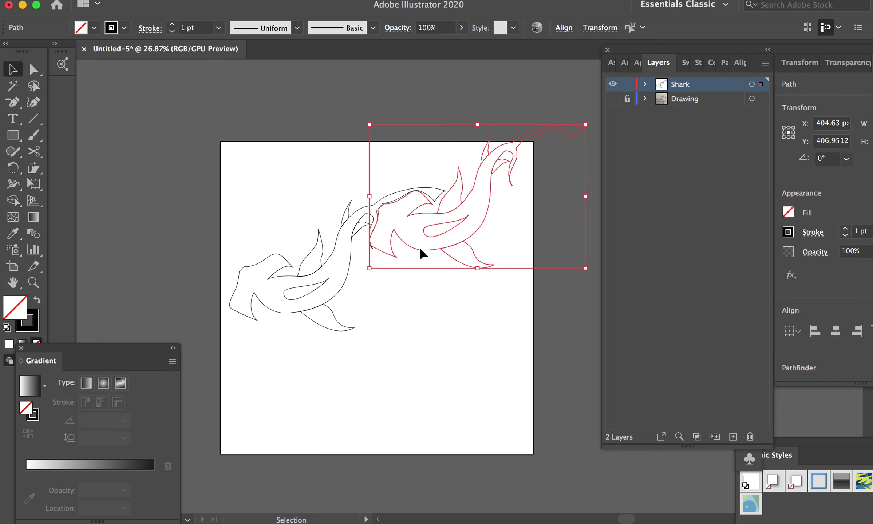
{"action": "left_click", "coordinate": [409, 278]}
{"action": "scroll", "coordinate": [402, 202], "scroll_direction": "up", "scroll_amount": 5}
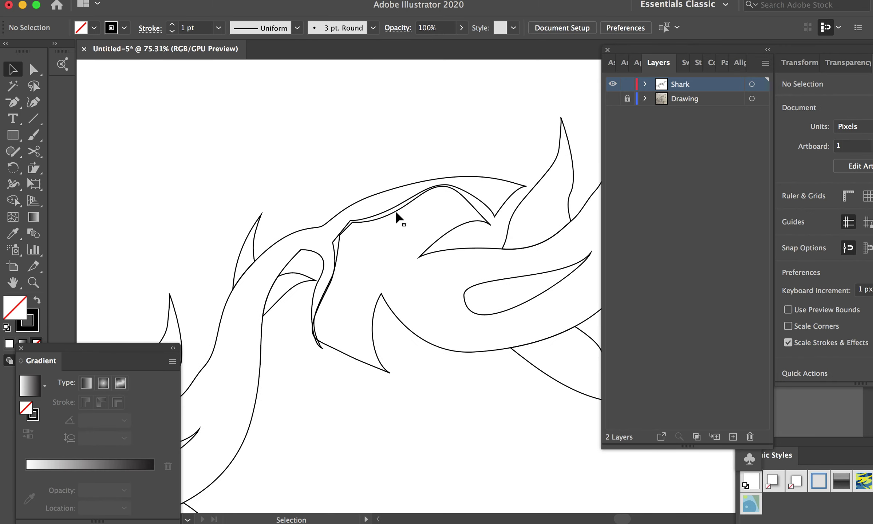
{"action": "scroll", "coordinate": [354, 231], "scroll_direction": "up", "scroll_amount": 1}
{"action": "scroll", "coordinate": [354, 230], "scroll_direction": "up", "scroll_amount": 4}
Step: Drag the head path's anchors and handles with Direct Selection to form a sharp notch near the fin
{"action": "left_click", "coordinate": [40, 72]}
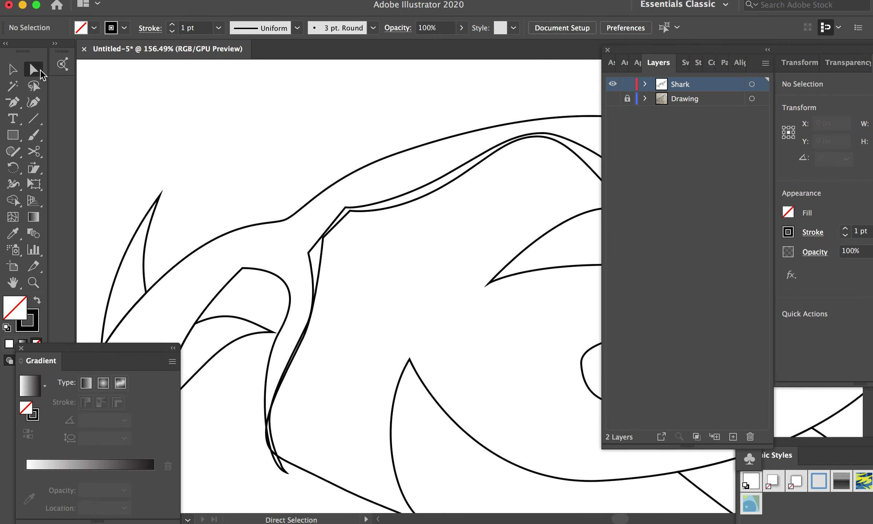
{"action": "mouse_move", "coordinate": [308, 252]}
{"action": "left_mouse_down"}
{"action": "mouse_move", "coordinate": [345, 208]}
{"action": "mouse_move", "coordinate": [359, 228]}
{"action": "left_mouse_up"}
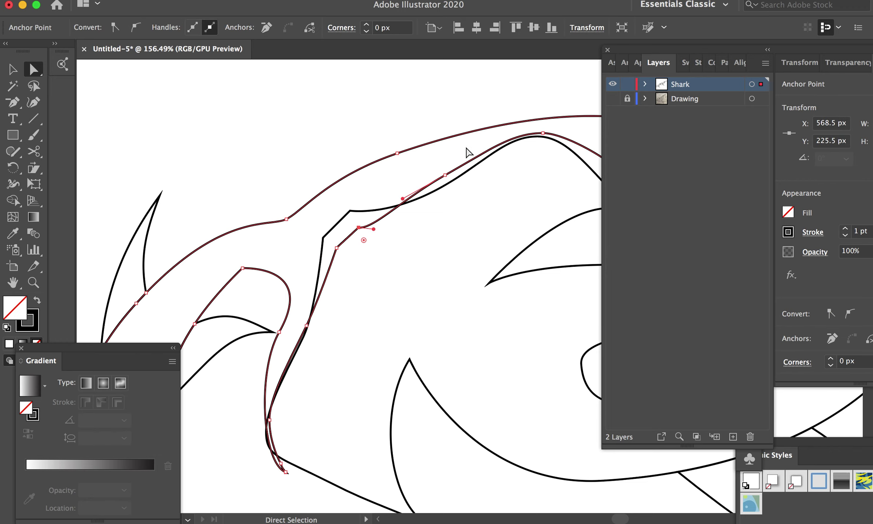
{"action": "mouse_move", "coordinate": [450, 174]}
{"action": "left_mouse_down"}
{"action": "mouse_move", "coordinate": [452, 196]}
{"action": "mouse_move", "coordinate": [400, 226]}
{"action": "left_mouse_up"}
{"action": "scroll", "coordinate": [456, 201], "scroll_direction": "up", "scroll_amount": 3}
{"action": "scroll", "coordinate": [455, 201], "scroll_direction": "right", "scroll_amount": 7}
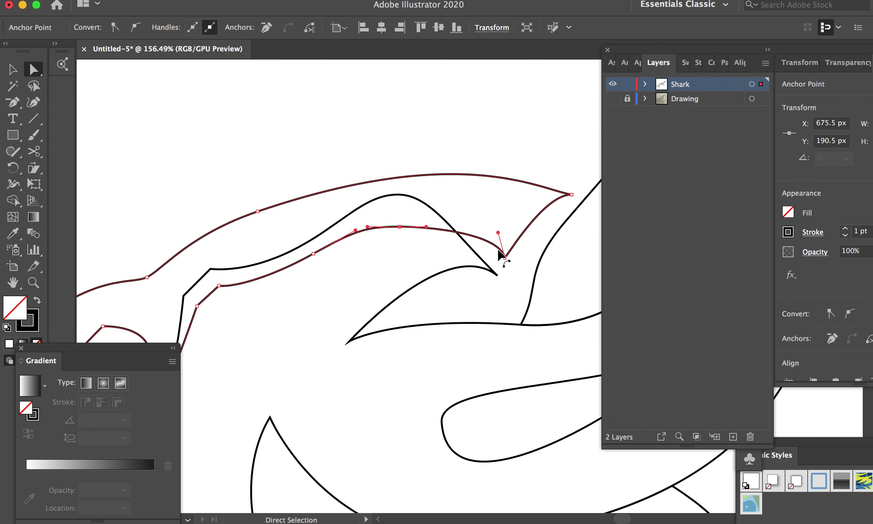
{"action": "mouse_move", "coordinate": [504, 258]}
{"action": "left_mouse_down"}
{"action": "mouse_move", "coordinate": [483, 281]}
{"action": "mouse_move", "coordinate": [479, 291]}
{"action": "mouse_move", "coordinate": [490, 298]}
{"action": "left_mouse_up"}
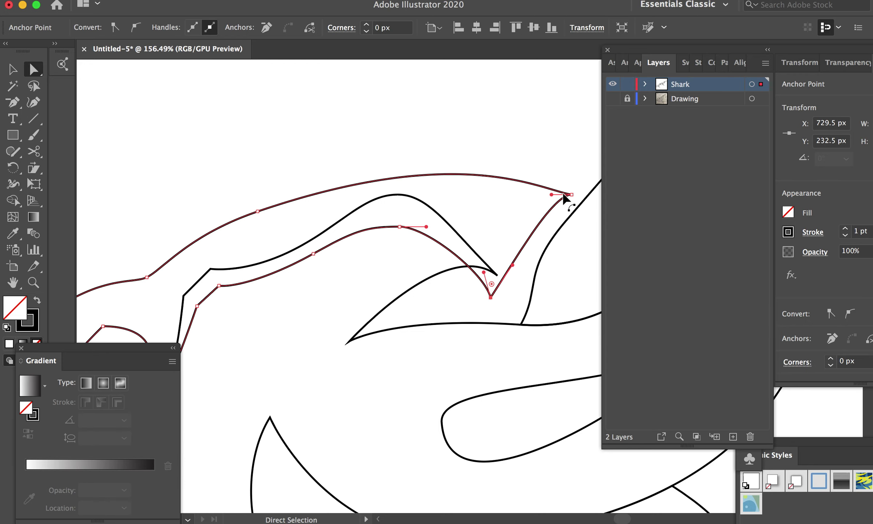
{"action": "mouse_move", "coordinate": [571, 195]}
{"action": "left_mouse_down"}
{"action": "mouse_move", "coordinate": [589, 196]}
{"action": "mouse_move", "coordinate": [548, 243]}
{"action": "left_mouse_up"}
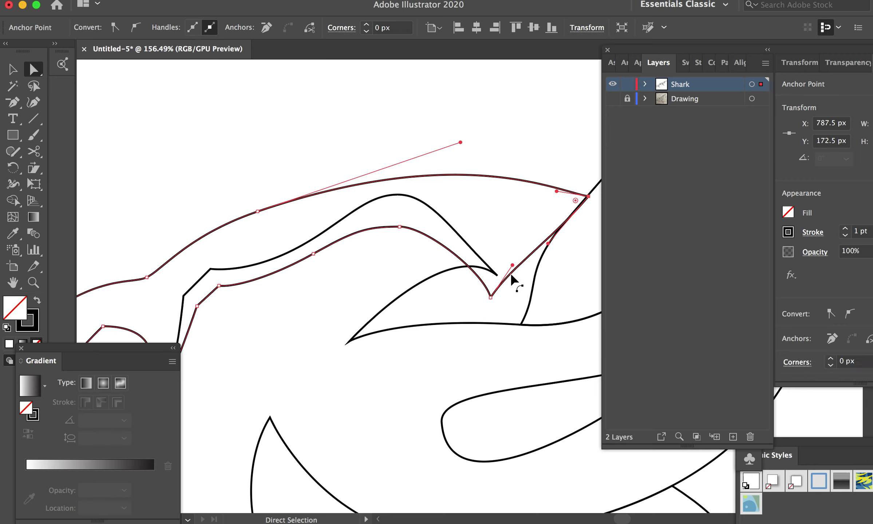
{"action": "mouse_move", "coordinate": [512, 267]}
{"action": "left_mouse_down"}
{"action": "mouse_move", "coordinate": [534, 295]}
{"action": "mouse_move", "coordinate": [530, 279]}
{"action": "mouse_move", "coordinate": [501, 287]}
{"action": "mouse_move", "coordinate": [503, 296]}
{"action": "left_mouse_up"}
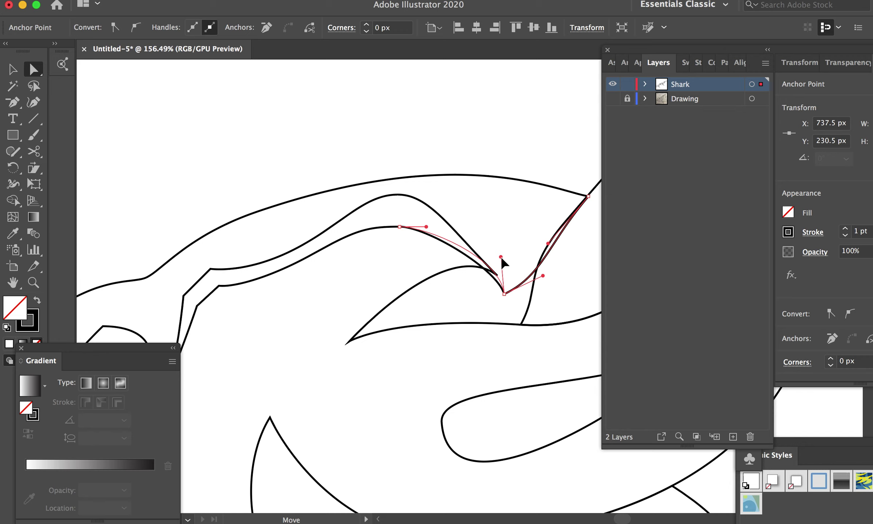
Step: Marquee-select all the shark outline paths
{"action": "scroll", "coordinate": [498, 273], "scroll_direction": "down", "scroll_amount": 5}
{"action": "scroll", "coordinate": [496, 280], "scroll_direction": "down", "scroll_amount": 3}
{"action": "scroll", "coordinate": [497, 286], "scroll_direction": "down", "scroll_amount": 1}
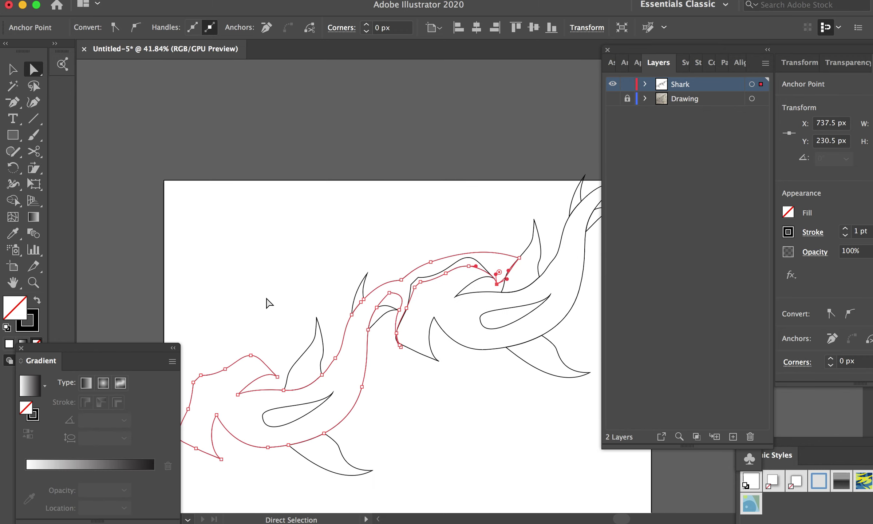
{"action": "scroll", "coordinate": [268, 303], "scroll_direction": "down", "scroll_amount": 5}
{"action": "left_click_drag", "start_coordinate": [265, 129], "coordinate": [633, 470]}
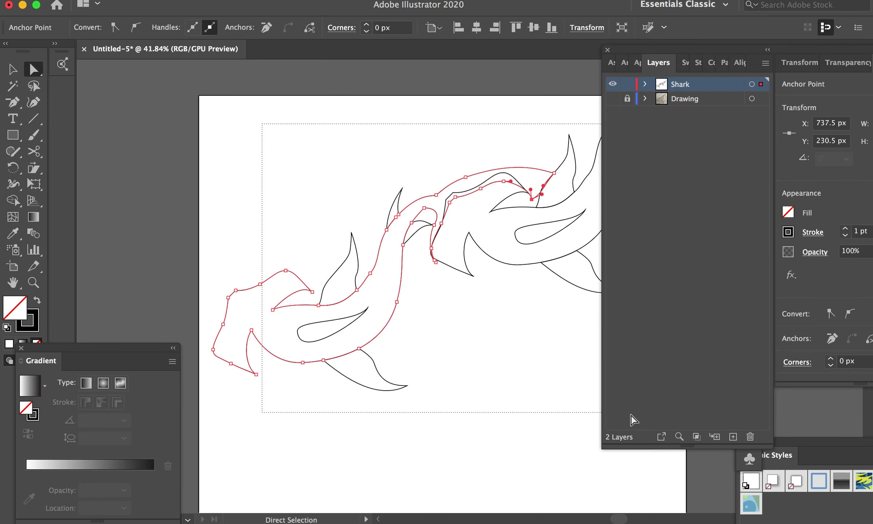
Step: Merge the overlapping shark head regions into one shape with the Shape Builder
{"action": "left_click", "coordinate": [13, 200]}
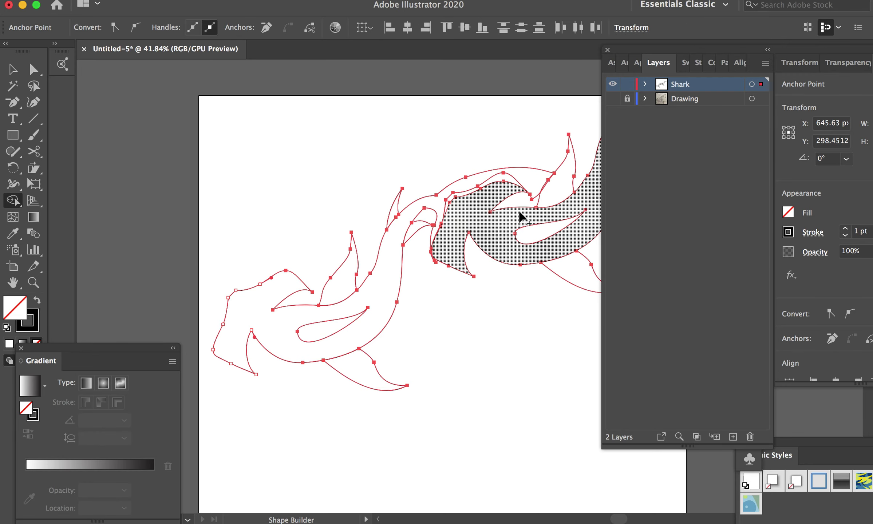
{"action": "scroll", "coordinate": [498, 209], "scroll_direction": "up", "scroll_amount": 3}
{"action": "scroll", "coordinate": [498, 209], "scroll_direction": "up", "scroll_amount": 10}
{"action": "left_click", "coordinate": [347, 163]}
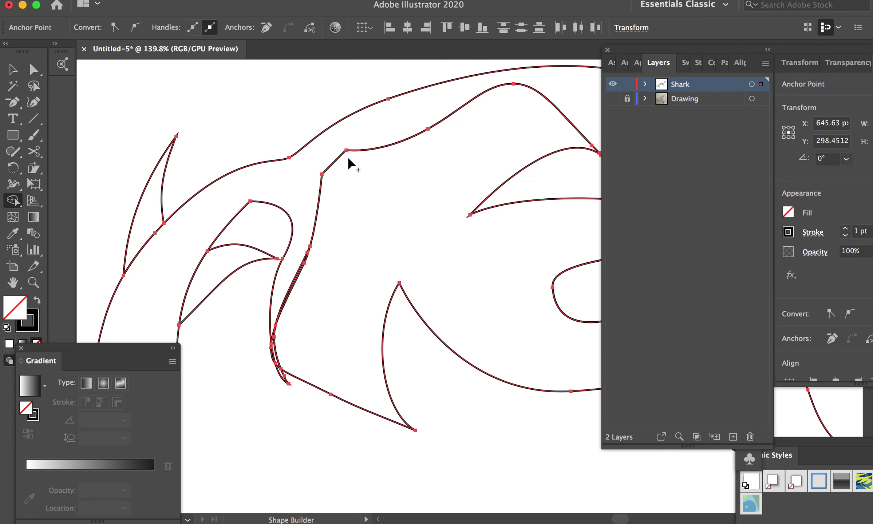
{"action": "scroll", "coordinate": [280, 344], "scroll_direction": "up", "scroll_amount": 10}
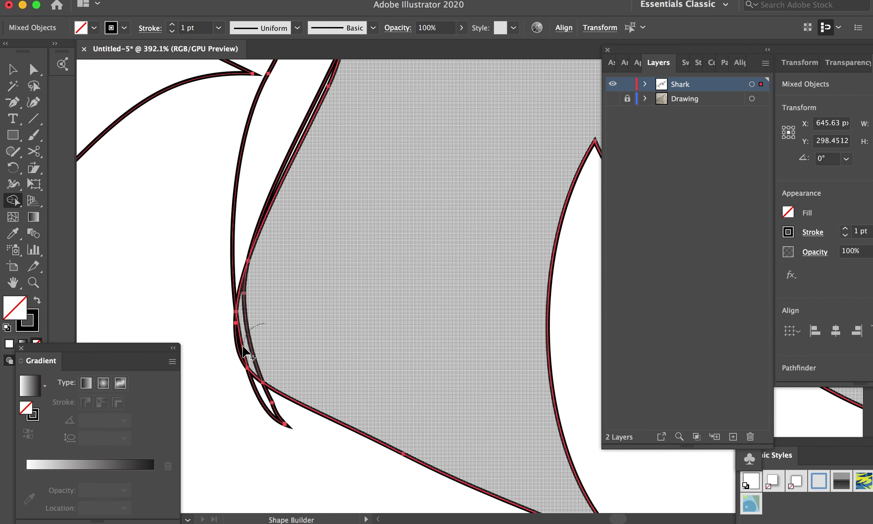
{"action": "scroll", "coordinate": [364, 329], "scroll_direction": "down", "scroll_amount": 5}
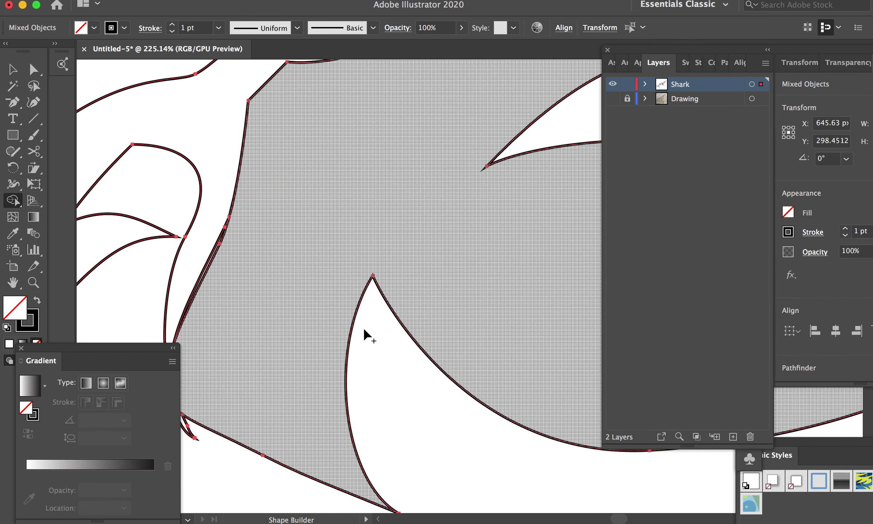
{"action": "scroll", "coordinate": [389, 240], "scroll_direction": "up", "scroll_amount": 10}
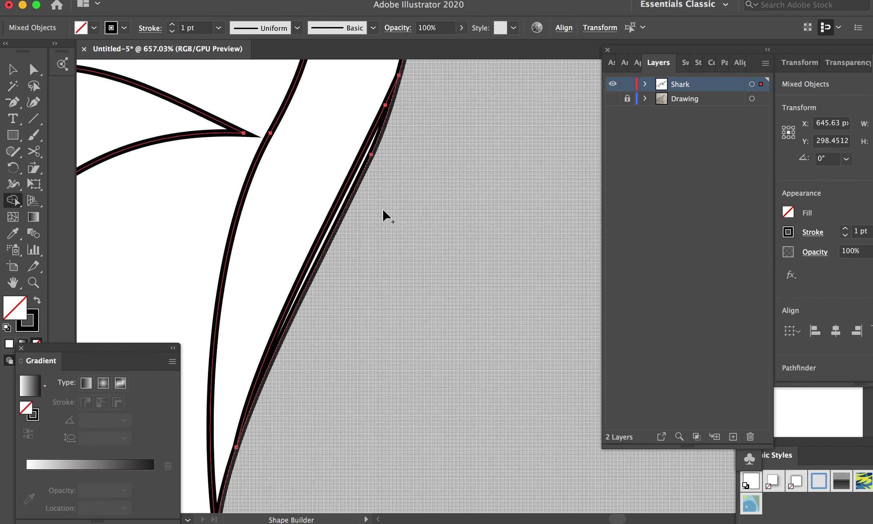
{"action": "scroll", "coordinate": [347, 187], "scroll_direction": "down", "scroll_amount": 3}
{"action": "scroll", "coordinate": [347, 188], "scroll_direction": "down", "scroll_amount": 3}
{"action": "scroll", "coordinate": [348, 188], "scroll_direction": "up", "scroll_amount": 3}
{"action": "scroll", "coordinate": [347, 187], "scroll_direction": "up", "scroll_amount": 3}
{"action": "scroll", "coordinate": [346, 184], "scroll_direction": "down", "scroll_amount": 2}
{"action": "scroll", "coordinate": [464, 239], "scroll_direction": "right", "scroll_amount": 5}
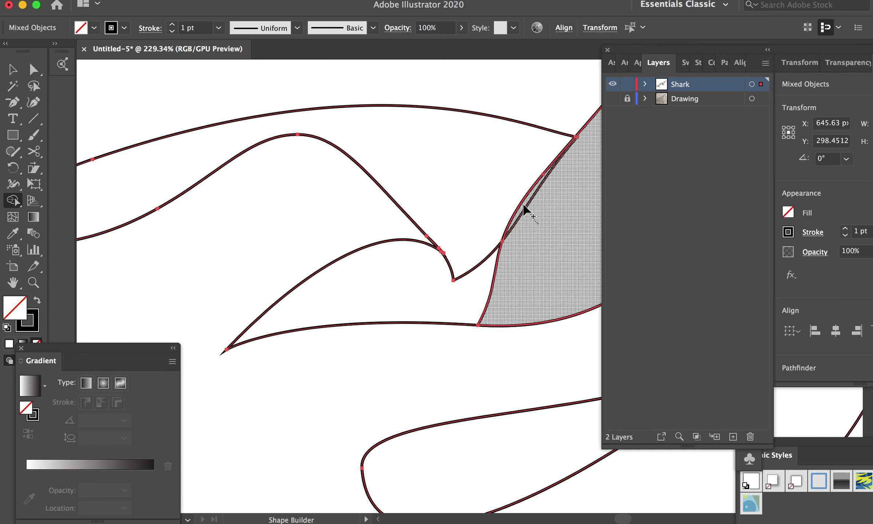
{"action": "scroll", "coordinate": [535, 261], "scroll_direction": "down", "scroll_amount": 5}
{"action": "scroll", "coordinate": [536, 261], "scroll_direction": "down", "scroll_amount": 5}
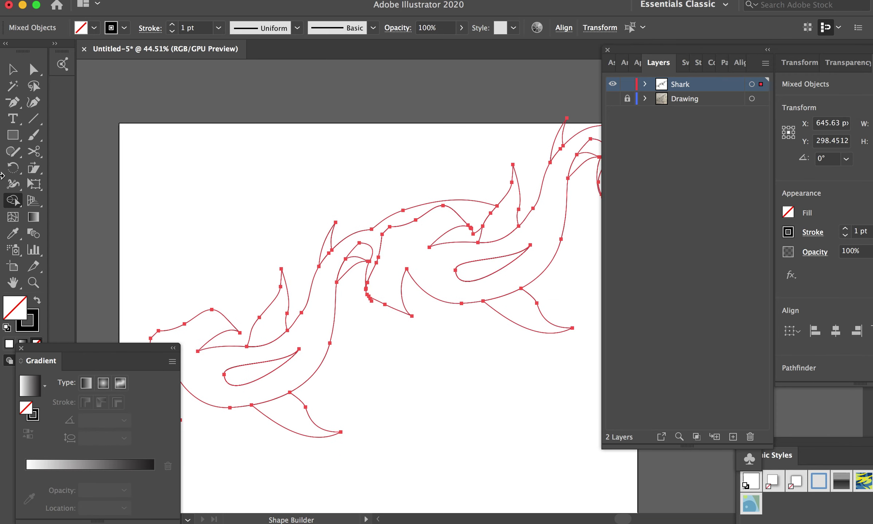
Step: Return to the Selection tool and deselect the artwork
{"action": "left_click", "coordinate": [12, 70]}
{"action": "left_click", "coordinate": [377, 314]}
{"action": "scroll", "coordinate": [373, 324], "scroll_direction": "up", "scroll_amount": 6}
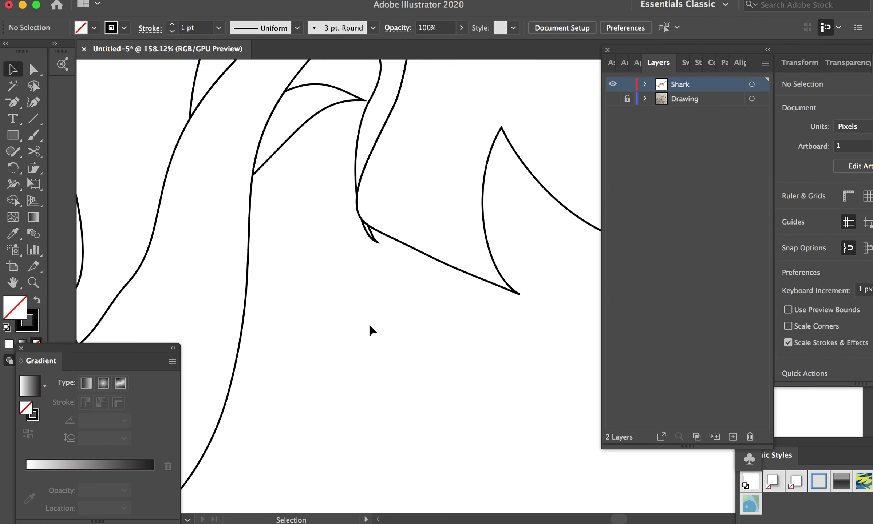
Step: Delete the small stray path fragment and the extra shark paths on the right
{"action": "left_click", "coordinate": [368, 228]}
{"action": "key", "text": "Delete"}
{"action": "scroll", "coordinate": [361, 261], "scroll_direction": "down", "scroll_amount": 3}
{"action": "scroll", "coordinate": [356, 257], "scroll_direction": "down", "scroll_amount": 3}
{"action": "scroll", "coordinate": [350, 256], "scroll_direction": "down", "scroll_amount": 3}
{"action": "scroll", "coordinate": [411, 295], "scroll_direction": "down", "scroll_amount": 2}
{"action": "scroll", "coordinate": [411, 287], "scroll_direction": "down", "scroll_amount": 2}
{"action": "left_click_drag", "start_coordinate": [484, 254], "coordinate": [394, 291]}
{"action": "key", "text": "Delete"}
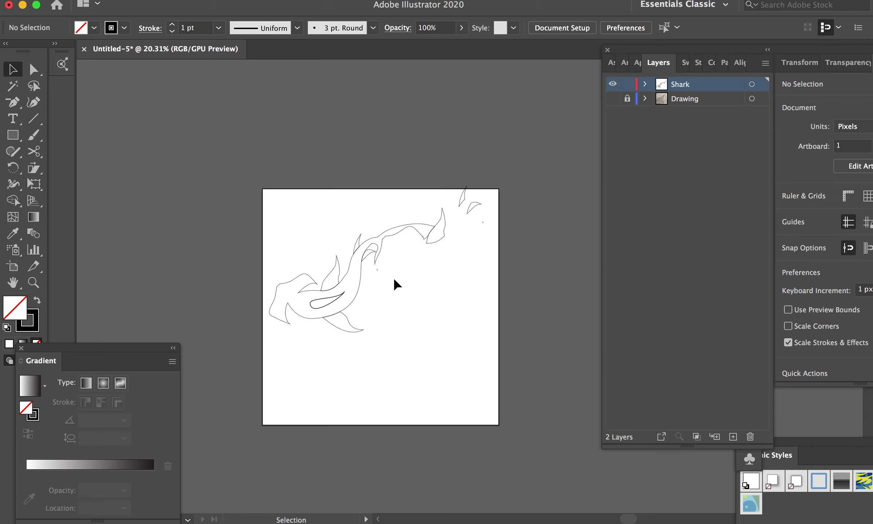
Step: Delete the leftover fin paths at the top right, leaving a single shark outline
{"action": "left_click", "coordinate": [442, 221]}
{"action": "key", "text": "Delete"}
{"action": "left_click_drag", "start_coordinate": [495, 233], "coordinate": [502, 237]}
{"action": "key", "text": "Delete"}
{"action": "left_click_drag", "start_coordinate": [265, 216], "coordinate": [466, 388]}
{"action": "scroll", "coordinate": [283, 299], "scroll_direction": "up", "scroll_amount": 1}
{"action": "scroll", "coordinate": [283, 299], "scroll_direction": "up", "scroll_amount": 3}
{"action": "scroll", "coordinate": [283, 299], "scroll_direction": "up", "scroll_amount": 2}
Step: Draw a curved gill line across the body with the Curvature tool and refine its anchors
{"action": "left_click", "coordinate": [13, 103]}
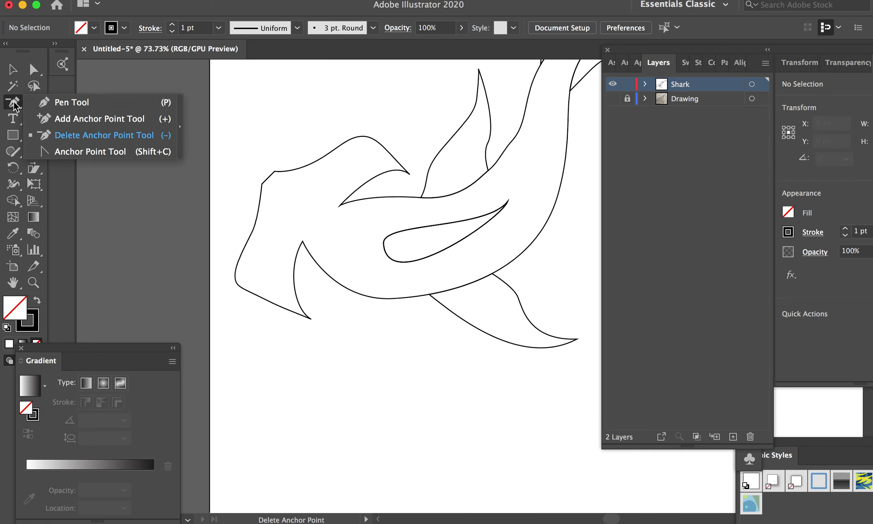
{"action": "left_click", "coordinate": [72, 102]}
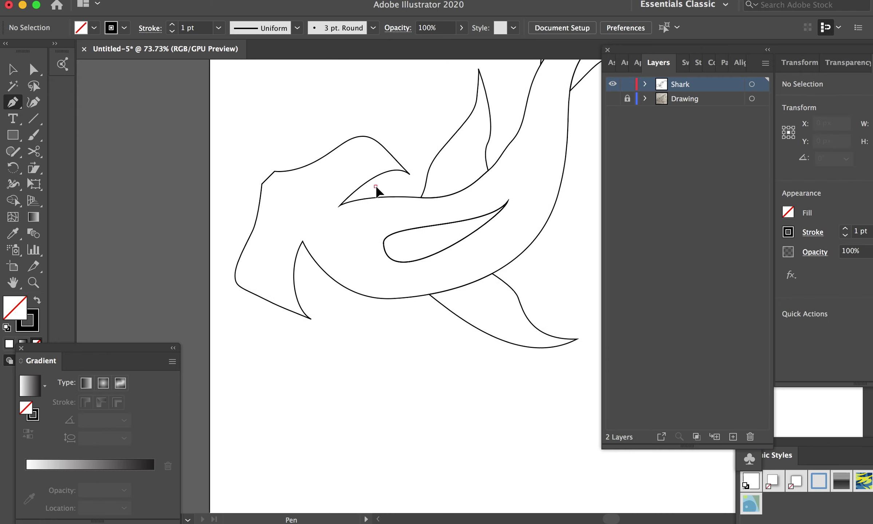
{"action": "left_click_drag", "start_coordinate": [389, 206], "coordinate": [389, 204]}
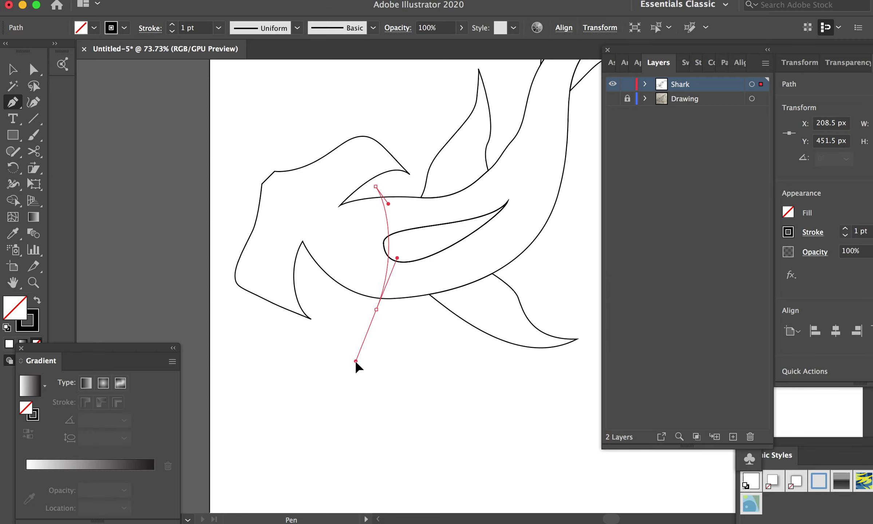
{"action": "left_click_drag", "start_coordinate": [369, 332], "coordinate": [356, 361]}
{"action": "left_click", "coordinate": [34, 69]}
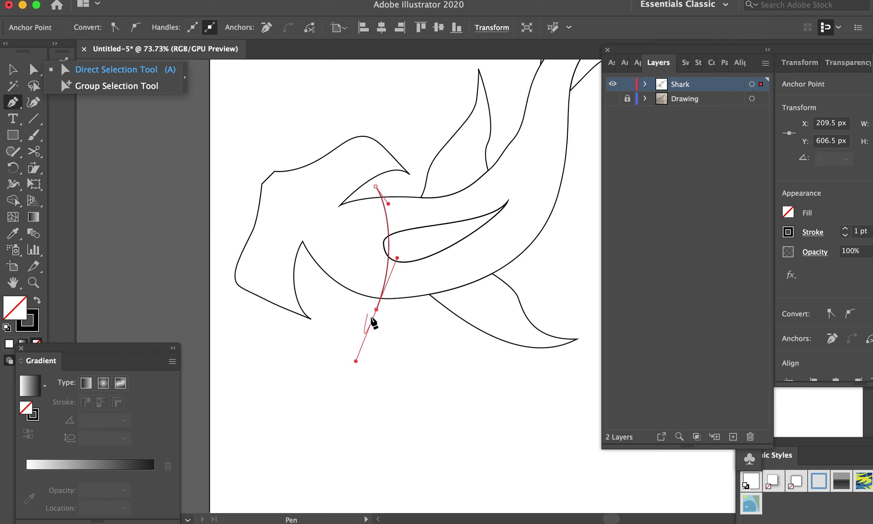
{"action": "left_click", "coordinate": [33, 70]}
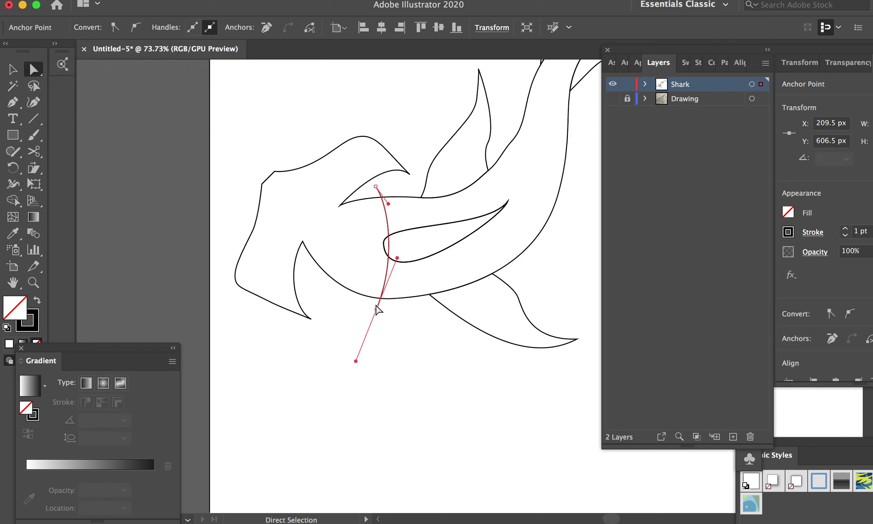
{"action": "left_click_drag", "start_coordinate": [375, 310], "coordinate": [361, 309]}
{"action": "left_click_drag", "start_coordinate": [397, 258], "coordinate": [395, 291]}
{"action": "left_click_drag", "start_coordinate": [388, 204], "coordinate": [392, 199]}
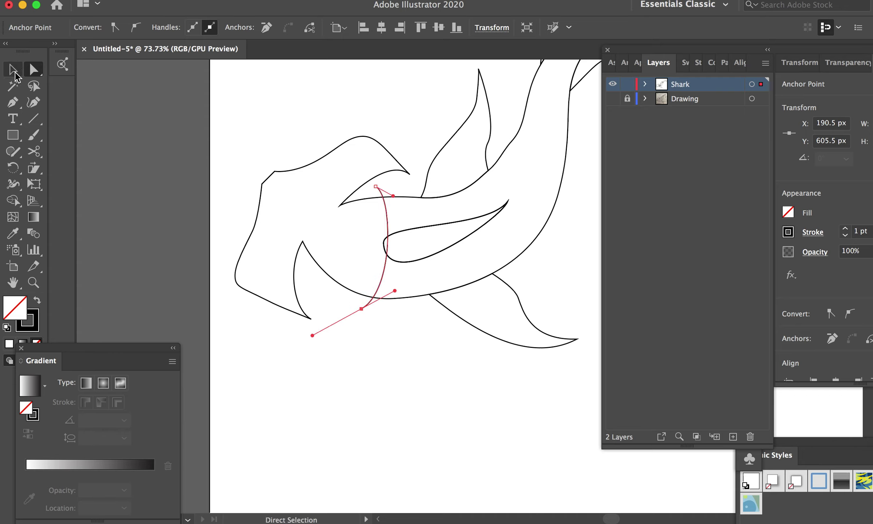
Step: Shift the gill line right, tilt it about 4 degrees, and draw a small circle at the head's left tip
{"action": "key", "text": "v"}
{"action": "left_click_drag", "start_coordinate": [385, 211], "coordinate": [469, 209]}
{"action": "left_click_drag", "start_coordinate": [473, 176], "coordinate": [469, 175]}
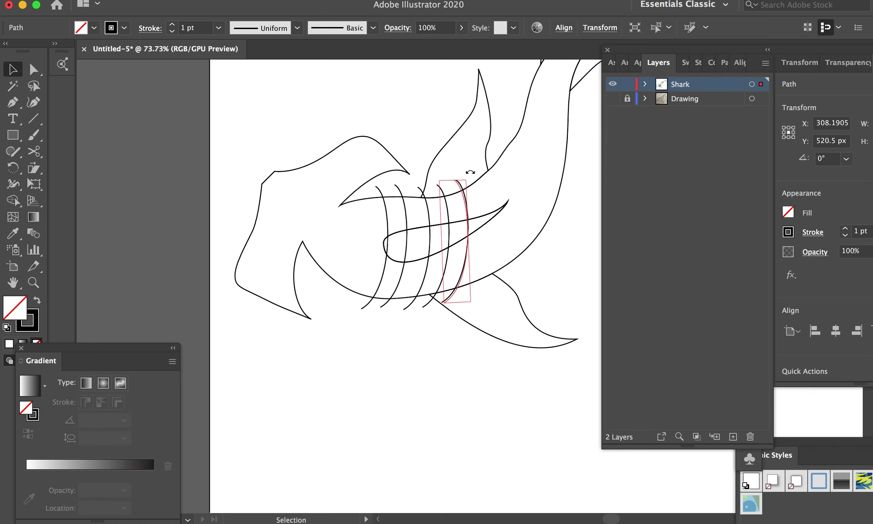
{"action": "left_click", "coordinate": [418, 389]}
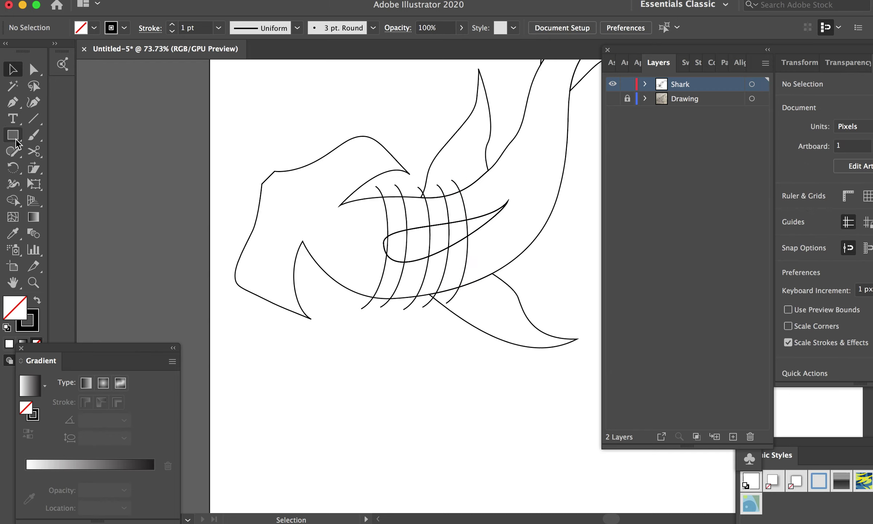
{"action": "left_click_drag", "start_coordinate": [16, 143], "coordinate": [69, 168]}
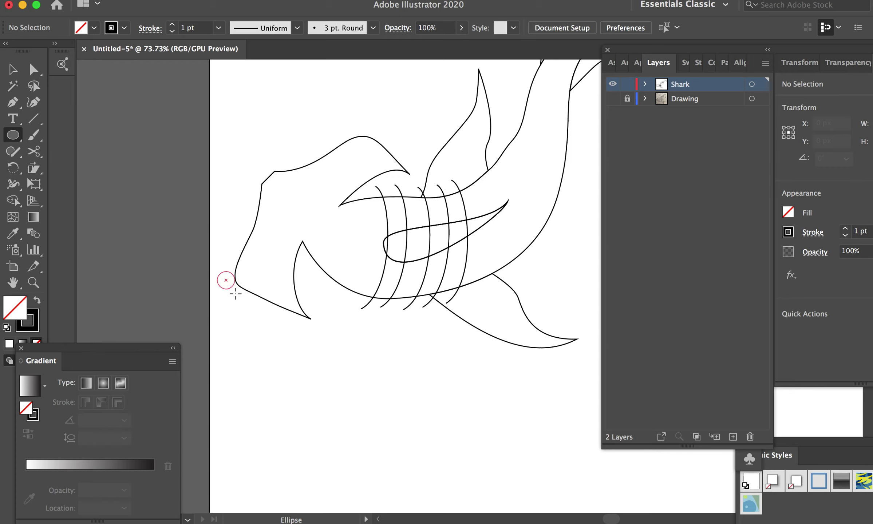
{"action": "left_click_drag", "start_coordinate": [226, 281], "coordinate": [253, 308]}
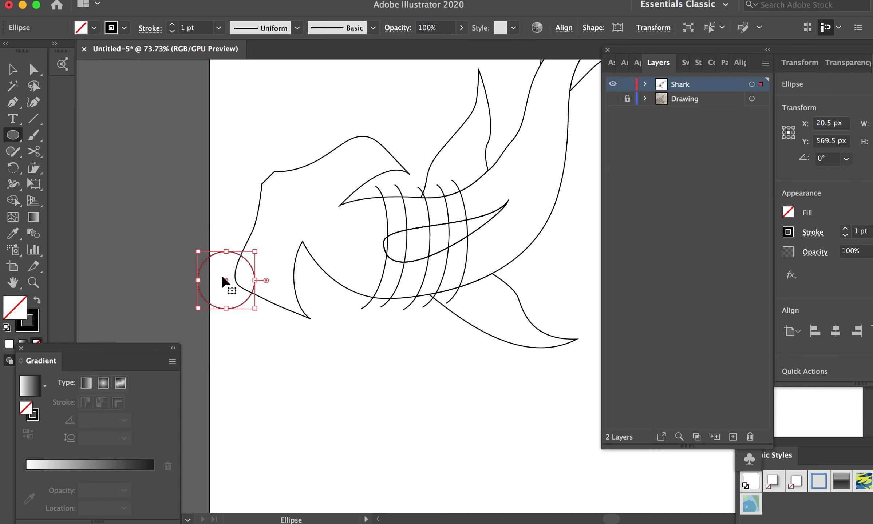
Step: Copy the circle into a larger ring around it and duplicate the shark outline slightly upward
{"action": "key", "text": "v"}
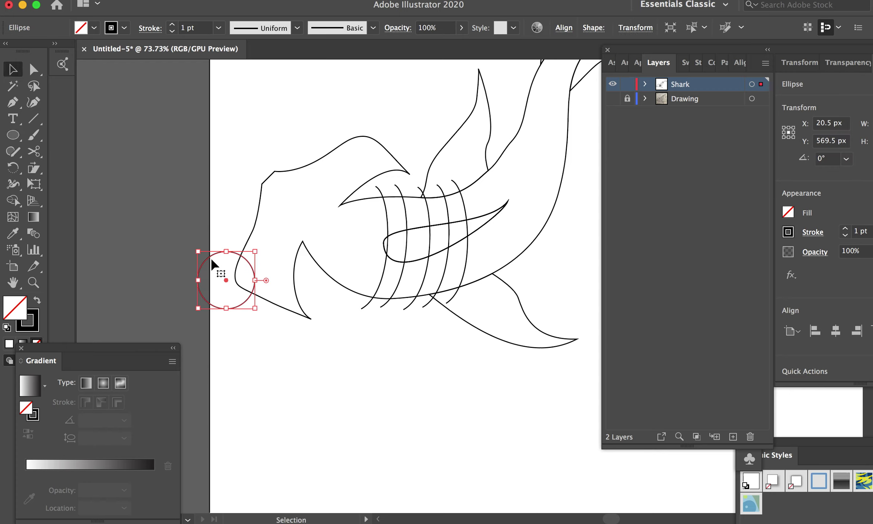
{"action": "left_click_drag", "start_coordinate": [213, 262], "coordinate": [264, 337]}
{"action": "mouse_move", "coordinate": [298, 384]}
{"action": "left_mouse_down"}
{"action": "mouse_move", "coordinate": [330, 404]}
{"action": "mouse_move", "coordinate": [253, 304]}
{"action": "mouse_move", "coordinate": [262, 312]}
{"action": "left_mouse_up"}
{"action": "left_click", "coordinate": [333, 338]}
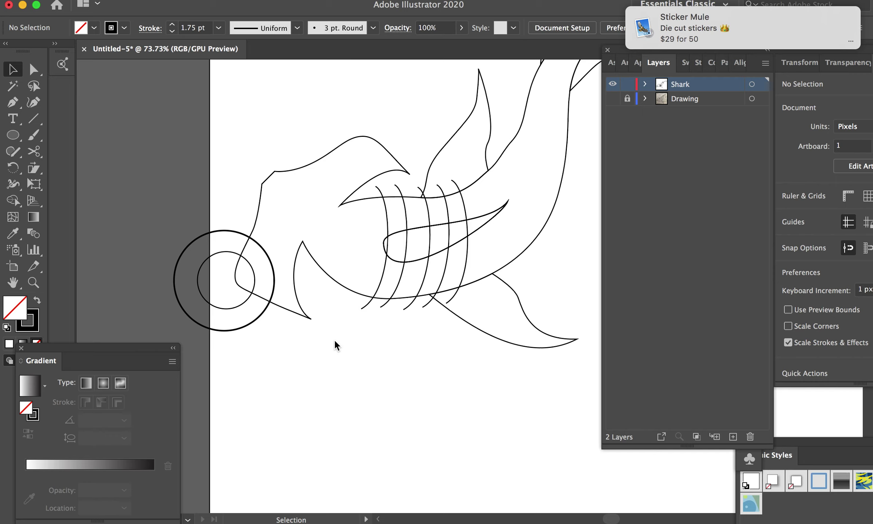
{"action": "left_click", "coordinate": [293, 281]}
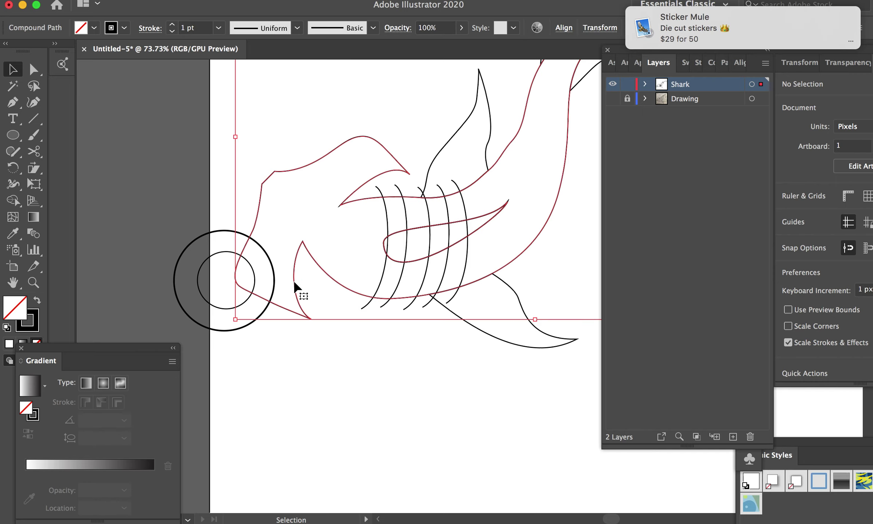
{"action": "left_click_drag", "start_coordinate": [294, 280], "coordinate": [295, 273]}
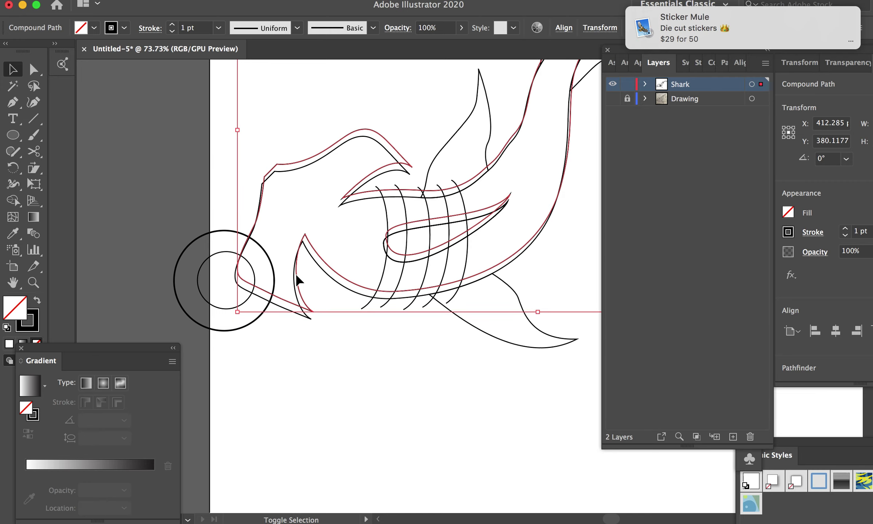
Step: Close the lower fin strip's tip with a short straight Pen line, then select both circles
{"action": "left_click", "coordinate": [12, 103]}
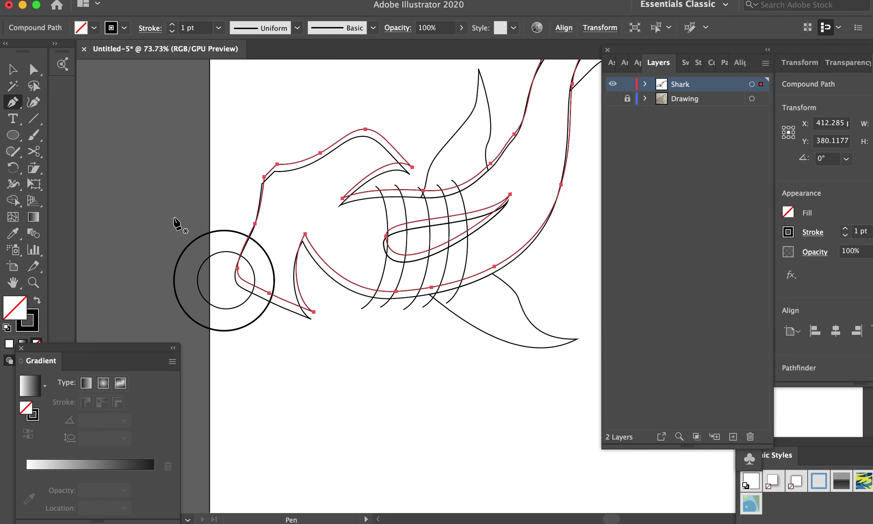
{"action": "scroll", "coordinate": [303, 295], "scroll_direction": "up", "scroll_amount": 5}
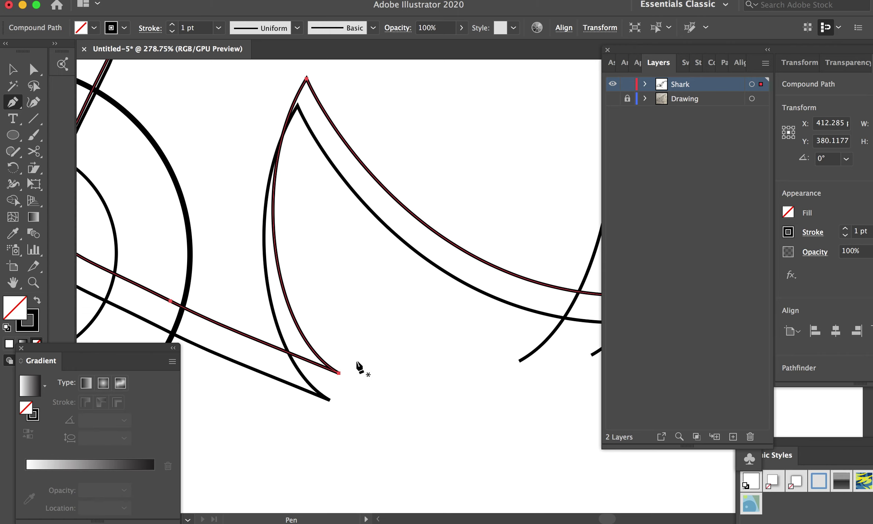
{"action": "left_click", "coordinate": [357, 361]}
{"action": "left_click", "coordinate": [312, 433]}
{"action": "left_click", "coordinate": [21, 74]}
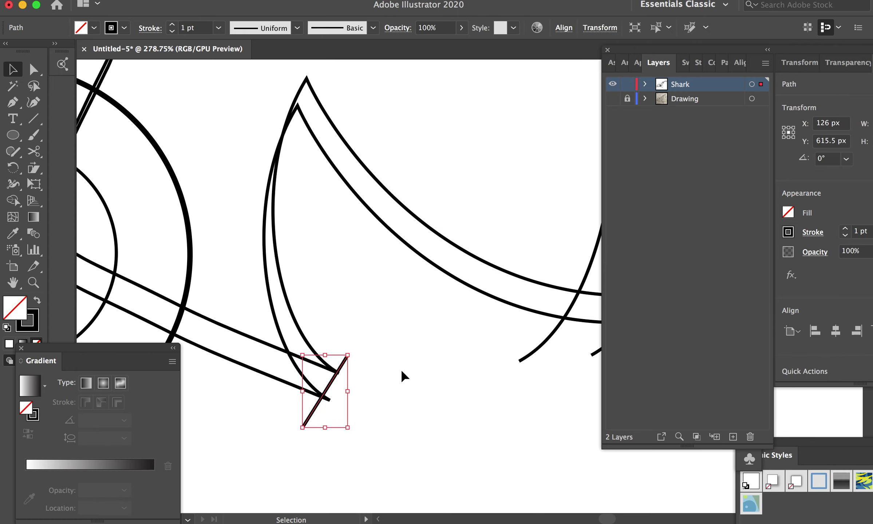
{"action": "scroll", "coordinate": [401, 369], "scroll_direction": "down", "scroll_amount": 4}
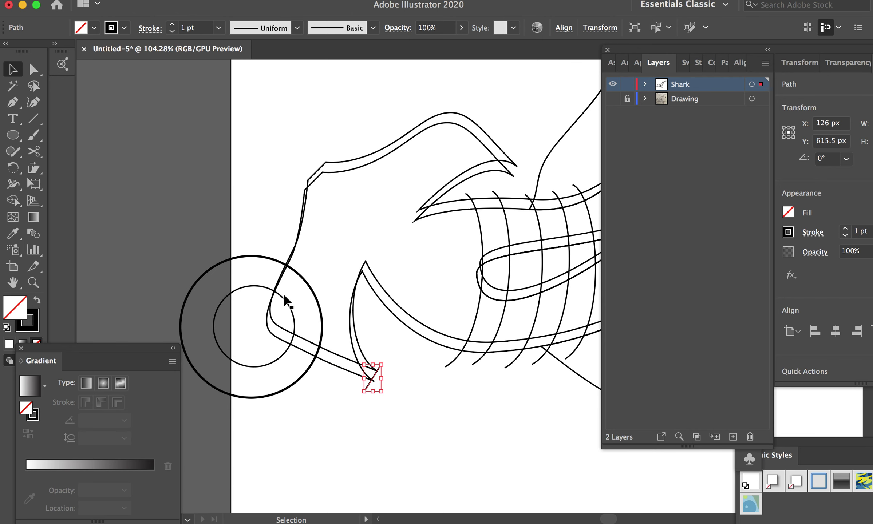
{"action": "left_click", "coordinate": [215, 310]}
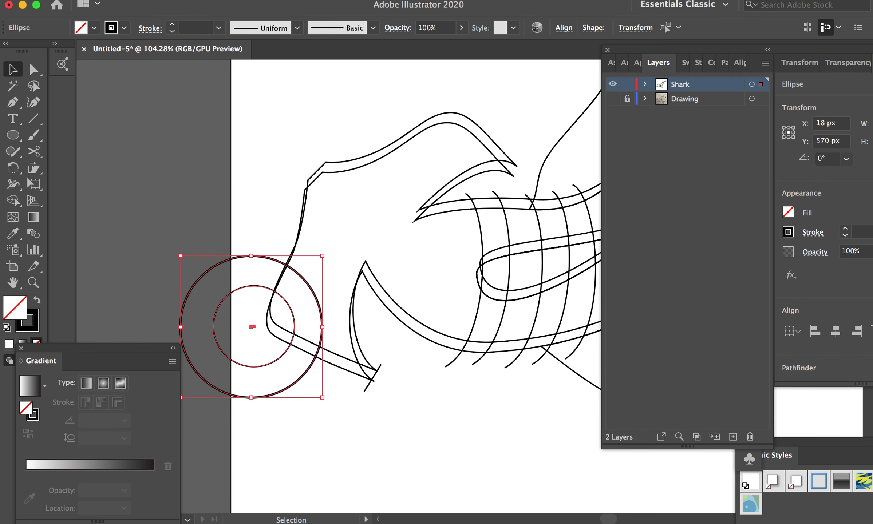
Step: Hide the two circles via Object > Hide > Selection and merge the lower fin strip with Shape Builder
{"action": "left_click", "coordinate": [164, 0]}
{"action": "mouse_move", "coordinate": [171, 100]}
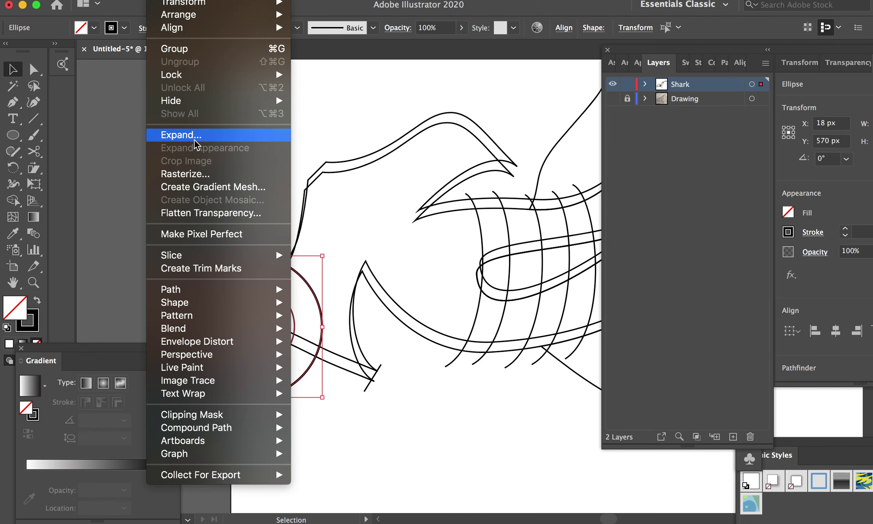
{"action": "left_click", "coordinate": [302, 104]}
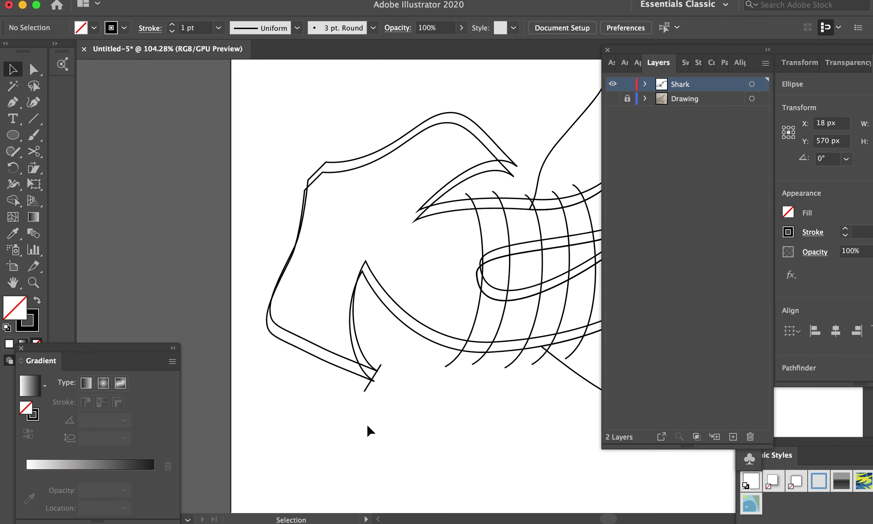
{"action": "left_click_drag", "start_coordinate": [234, 194], "coordinate": [438, 478]}
{"action": "key", "text": "shift+m"}
{"action": "left_click_drag", "start_coordinate": [369, 375], "coordinate": [350, 372]}
{"action": "scroll", "coordinate": [415, 409], "scroll_direction": "right", "scroll_amount": 5}
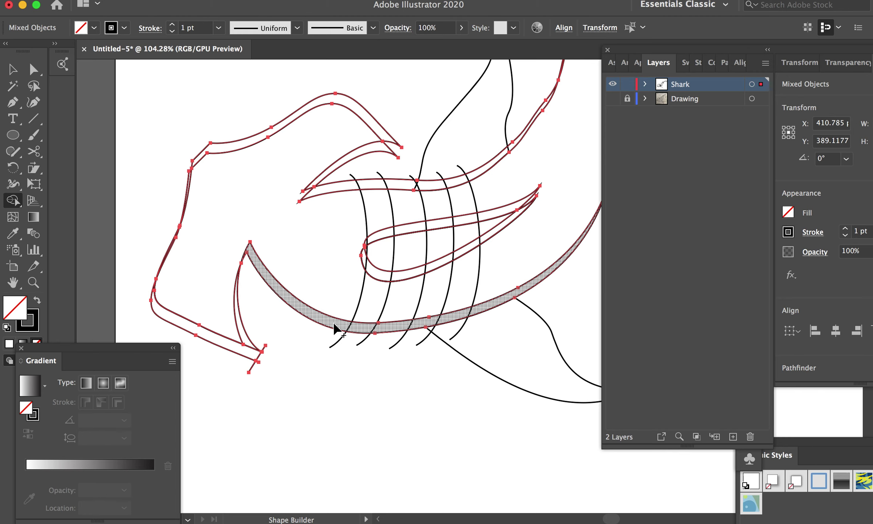
{"action": "left_click", "coordinate": [336, 329]}
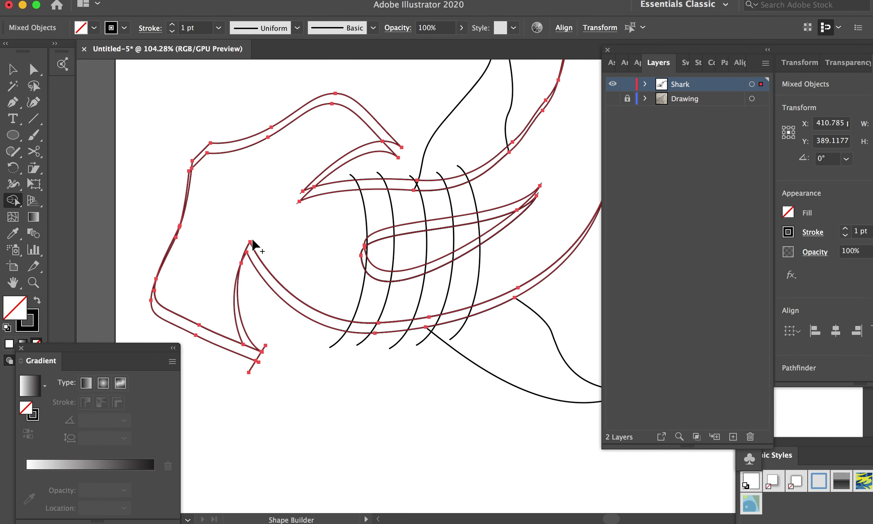
Step: Delete the doubled outer offset head outline
{"action": "key", "text": "v"}
{"action": "left_click", "coordinate": [218, 108]}
{"action": "left_click", "coordinate": [249, 140]}
{"action": "key", "text": "Delete"}
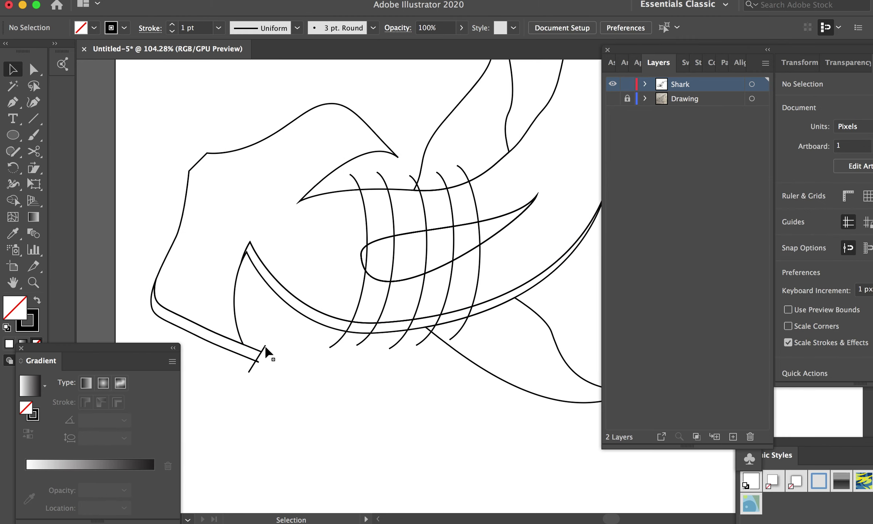
Step: Delete the stray short segments at the end of the lower fin strip
{"action": "left_click", "coordinate": [263, 348]}
{"action": "key", "text": "Delete"}
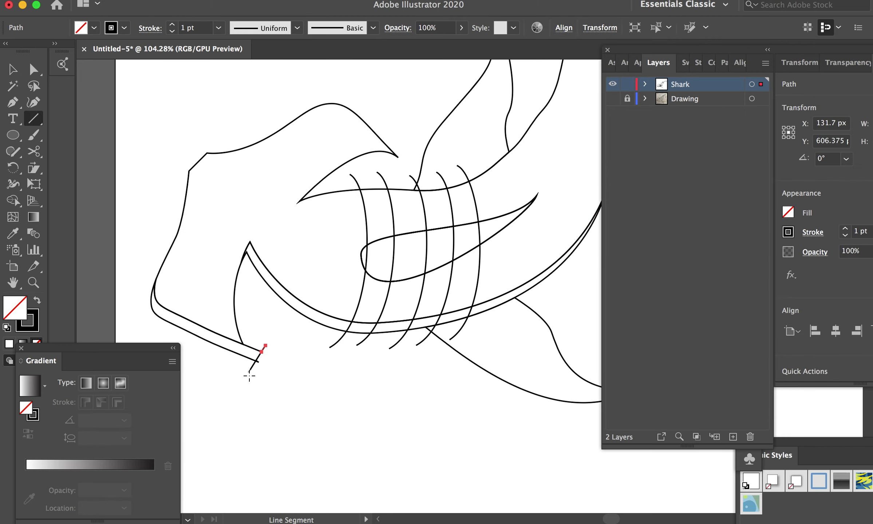
{"action": "key", "text": "backslash"}
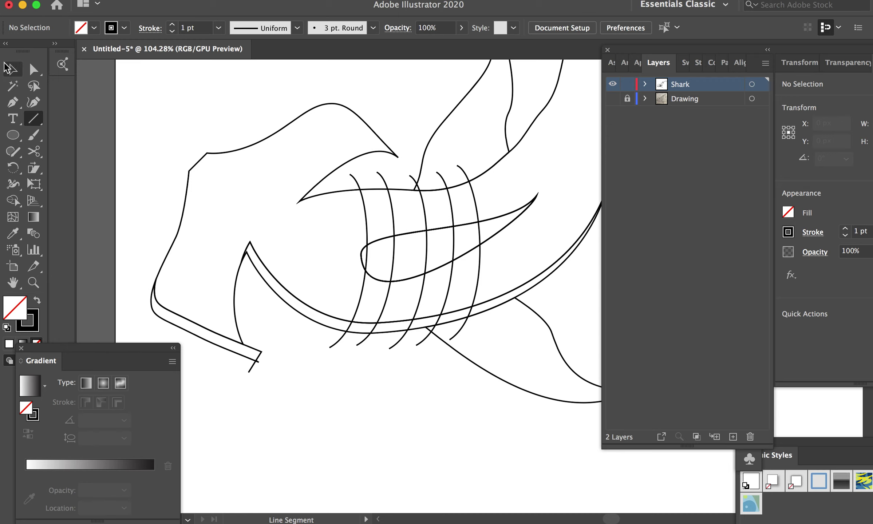
{"action": "left_click", "coordinate": [13, 70]}
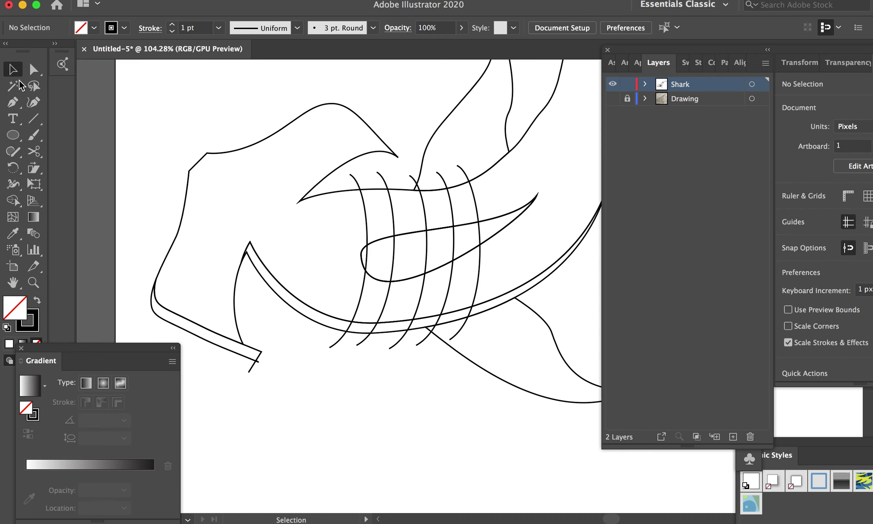
{"action": "left_click", "coordinate": [252, 368]}
{"action": "key", "text": "Delete"}
Step: Remove the remaining leftover pieces at the strip end
{"action": "left_click", "coordinate": [249, 357]}
{"action": "scroll", "coordinate": [250, 348], "scroll_direction": "up", "scroll_amount": 3}
{"action": "left_click", "coordinate": [330, 403]}
{"action": "right_click", "coordinate": [265, 380]}
{"action": "left_click", "coordinate": [265, 380]}
{"action": "key", "text": "Delete"}
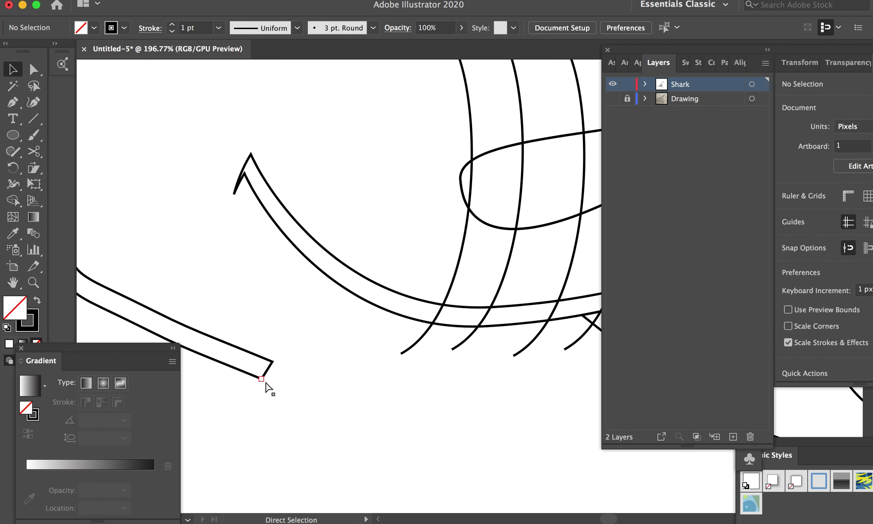
Step: Select all paths, run the Shape Builder, and delete the small protruding end piece
{"action": "key", "text": "ctrl+a"}
{"action": "scroll", "coordinate": [235, 399], "scroll_direction": "up", "scroll_amount": 5}
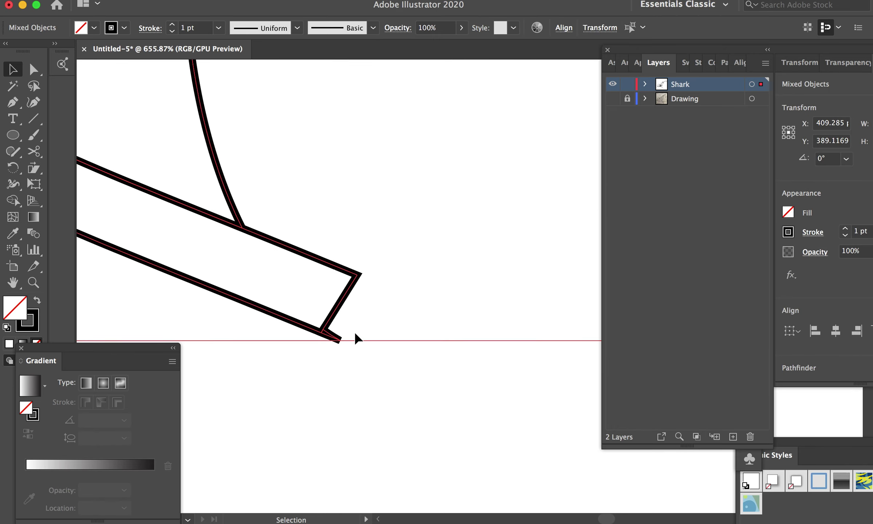
{"action": "scroll", "coordinate": [355, 334], "scroll_direction": "up", "scroll_amount": 5}
{"action": "left_click", "coordinate": [13, 200]}
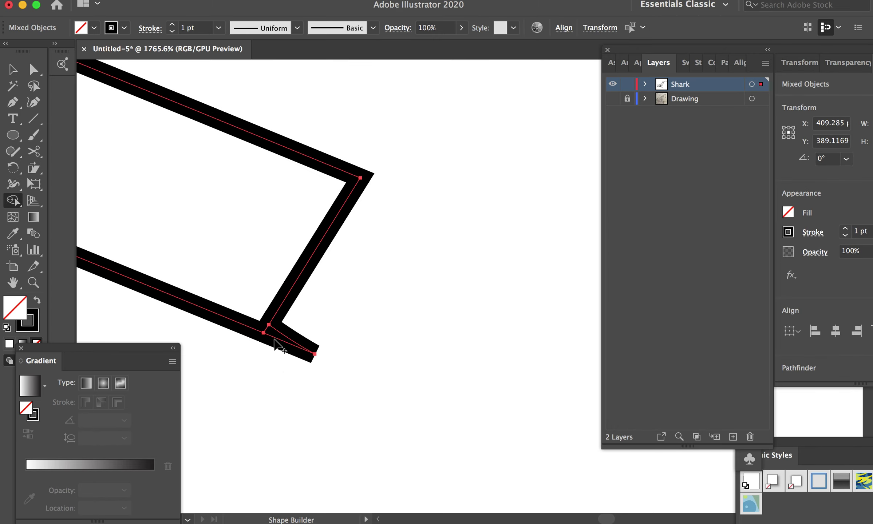
{"action": "key", "text": "v"}
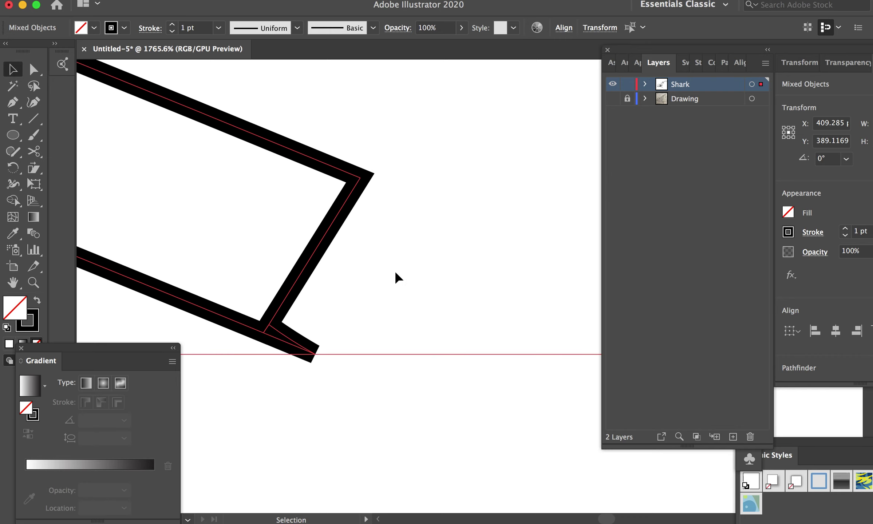
{"action": "left_click", "coordinate": [395, 274]}
{"action": "left_click", "coordinate": [291, 339]}
{"action": "key", "text": "Delete"}
Step: Drag the fin curve's end anchor onto the strip corner with Direct Selection, then deselect
{"action": "scroll", "coordinate": [259, 337], "scroll_direction": "down", "scroll_amount": 1}
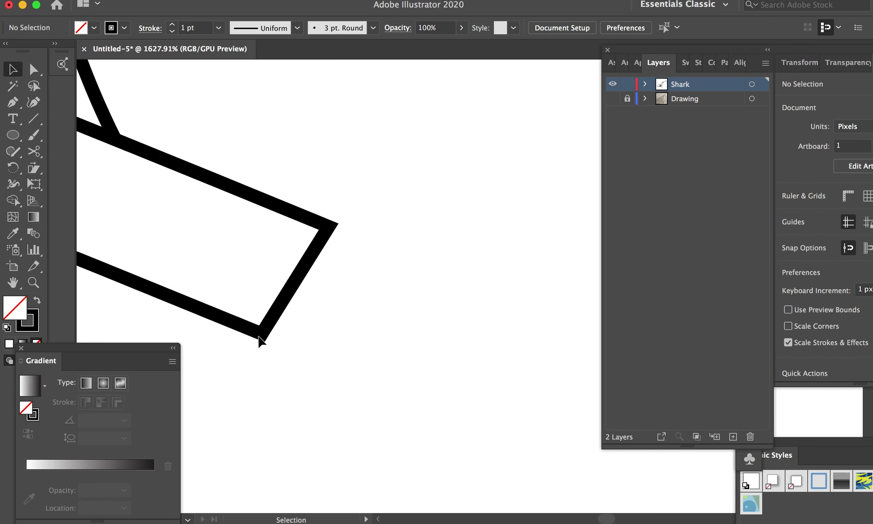
{"action": "scroll", "coordinate": [259, 338], "scroll_direction": "down", "scroll_amount": 10}
{"action": "scroll", "coordinate": [257, 335], "scroll_direction": "down", "scroll_amount": 6}
{"action": "scroll", "coordinate": [258, 335], "scroll_direction": "up", "scroll_amount": 1}
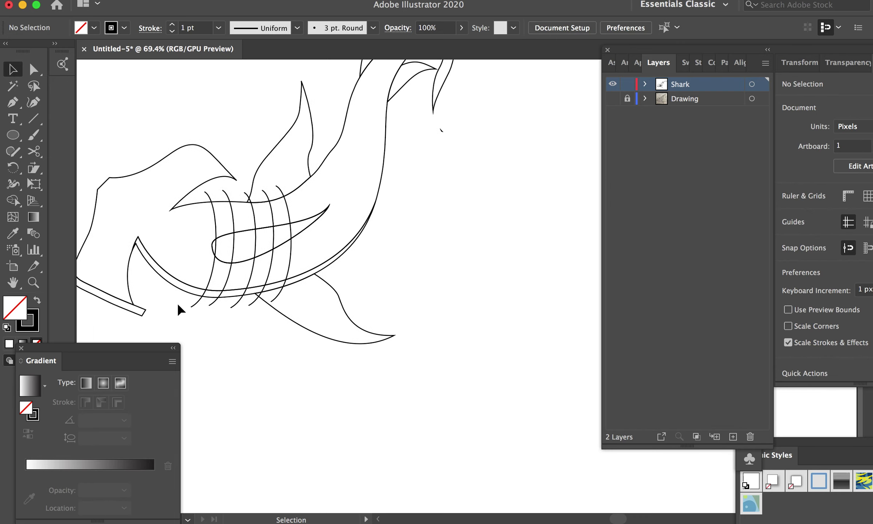
{"action": "scroll", "coordinate": [181, 279], "scroll_direction": "up", "scroll_amount": 4}
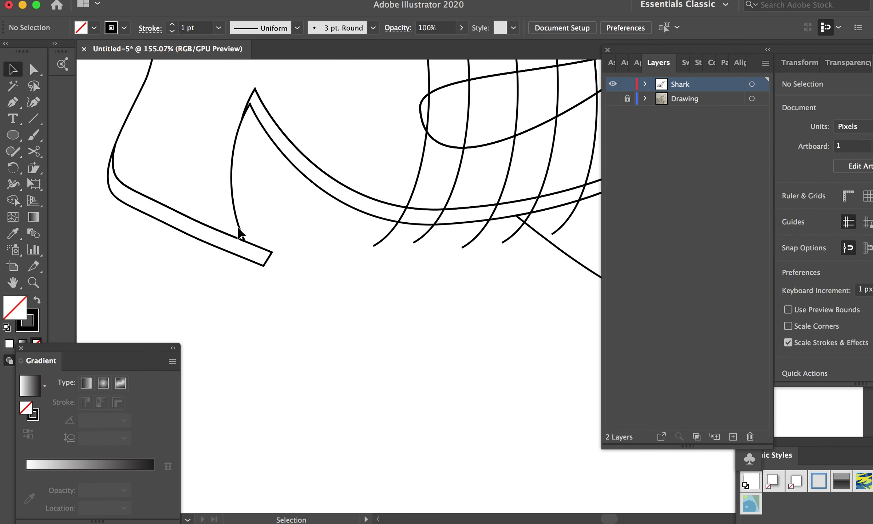
{"action": "scroll", "coordinate": [249, 254], "scroll_direction": "up", "scroll_amount": 5}
{"action": "left_click", "coordinate": [255, 262]}
{"action": "key", "text": "a"}
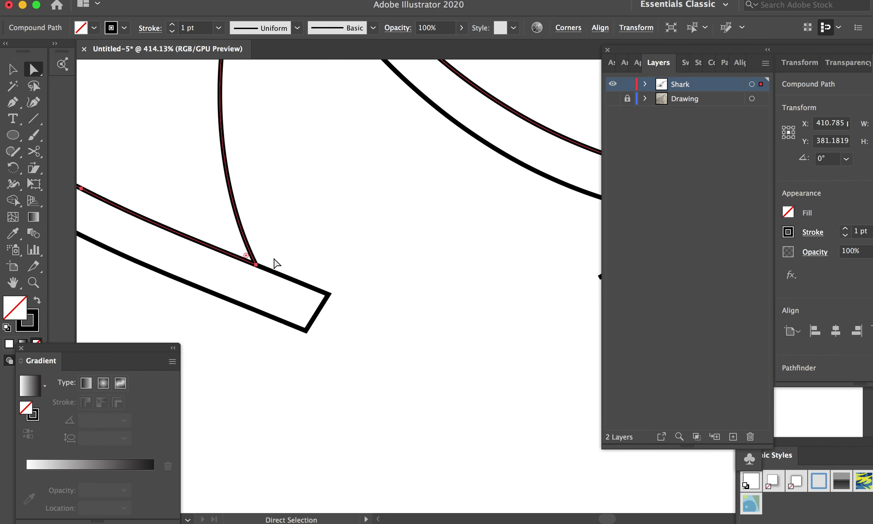
{"action": "left_click_drag", "start_coordinate": [256, 265], "coordinate": [328, 294]}
{"action": "scroll", "coordinate": [397, 265], "scroll_direction": "down", "scroll_amount": 3}
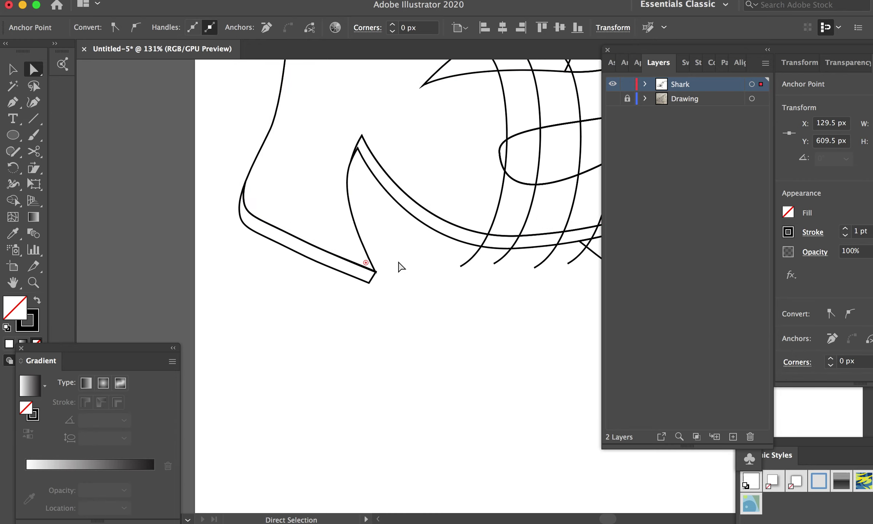
{"action": "scroll", "coordinate": [397, 265], "scroll_direction": "down", "scroll_amount": 3}
{"action": "scroll", "coordinate": [400, 267], "scroll_direction": "down", "scroll_amount": 1}
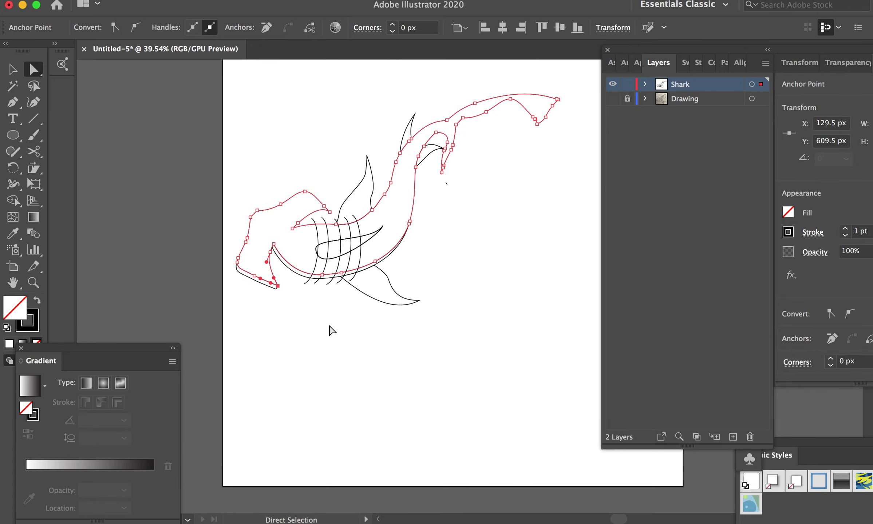
{"action": "left_click", "coordinate": [330, 326]}
{"action": "scroll", "coordinate": [322, 199], "scroll_direction": "up", "scroll_amount": 3}
Step: Alt-drag a slightly offset copy of the shark body outline and nudge it right and up
{"action": "key", "text": "v"}
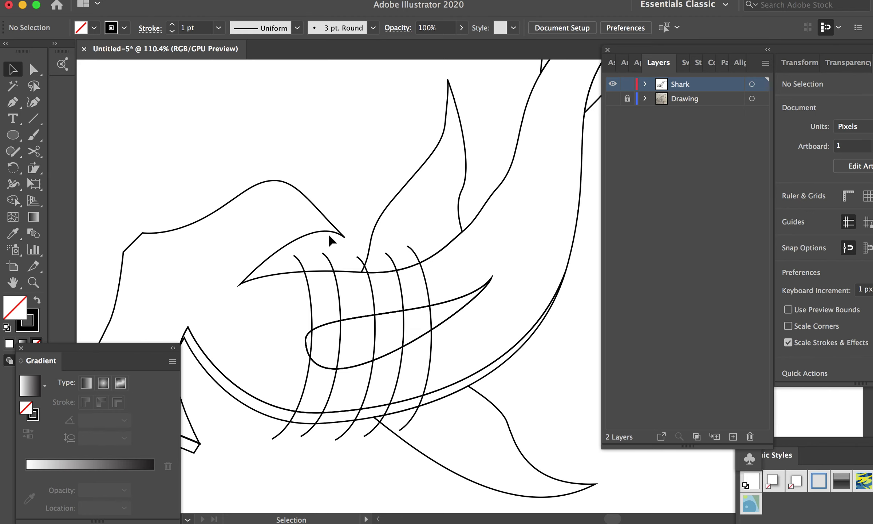
{"action": "left_click", "coordinate": [296, 243]}
{"action": "left_click_drag", "start_coordinate": [296, 244], "coordinate": [301, 255]}
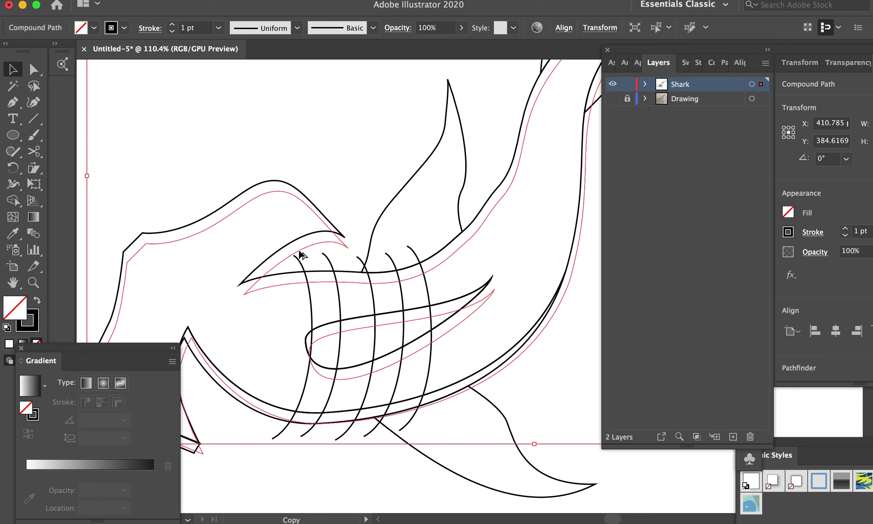
{"action": "left_click_drag", "start_coordinate": [301, 255], "coordinate": [301, 251]}
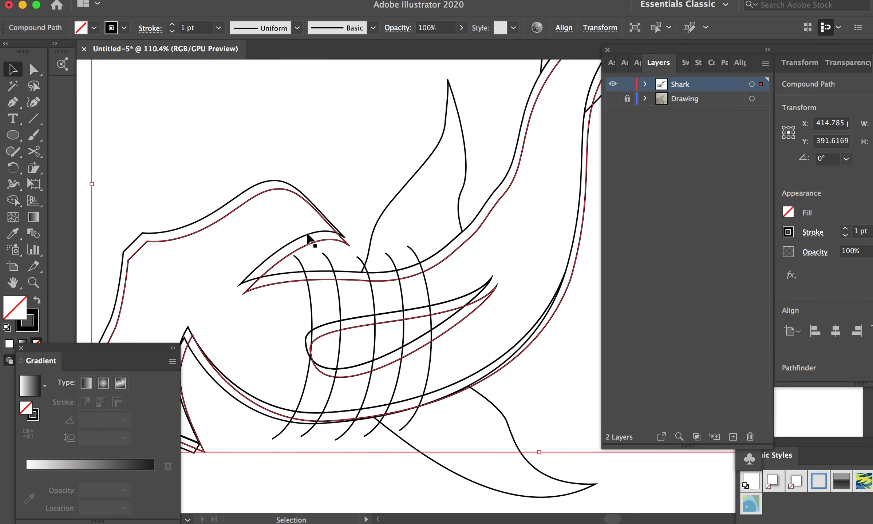
{"action": "key", "text": "Right"}
{"action": "key", "text": "Up"}
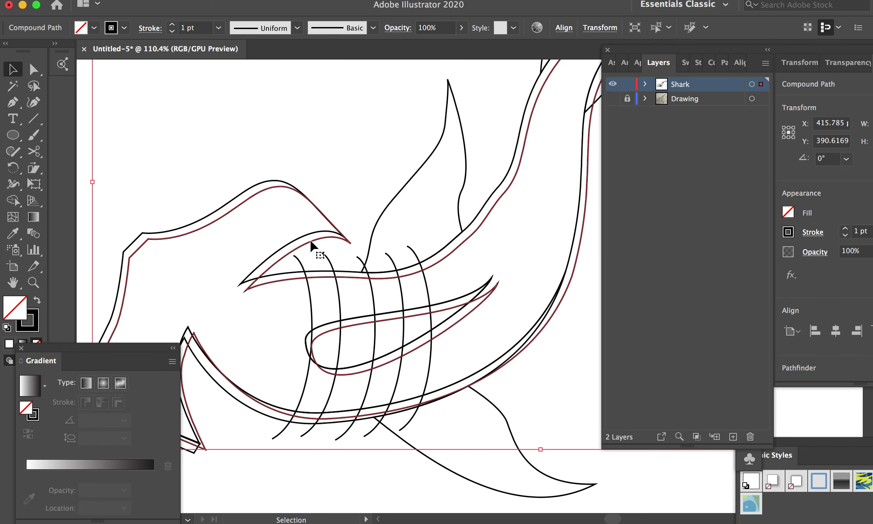
Step: Merge the fin region between the doubled outlines with Shape Builder and deselect everything
{"action": "left_click_drag", "start_coordinate": [335, 195], "coordinate": [218, 321]}
{"action": "key", "text": "shift+m"}
{"action": "left_click", "coordinate": [273, 262]}
{"action": "left_click", "coordinate": [12, 69]}
{"action": "left_click", "coordinate": [273, 138]}
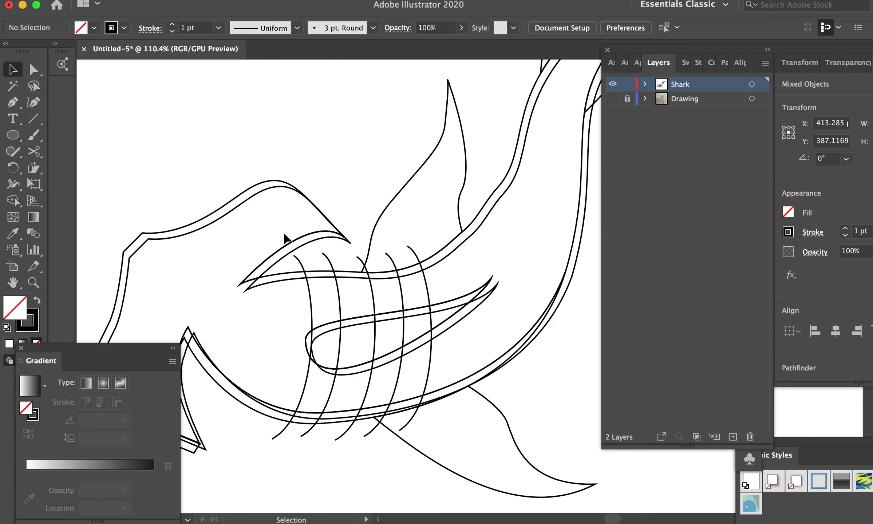
{"action": "left_click", "coordinate": [271, 286]}
{"action": "scroll", "coordinate": [323, 312], "scroll_direction": "down", "scroll_amount": 5}
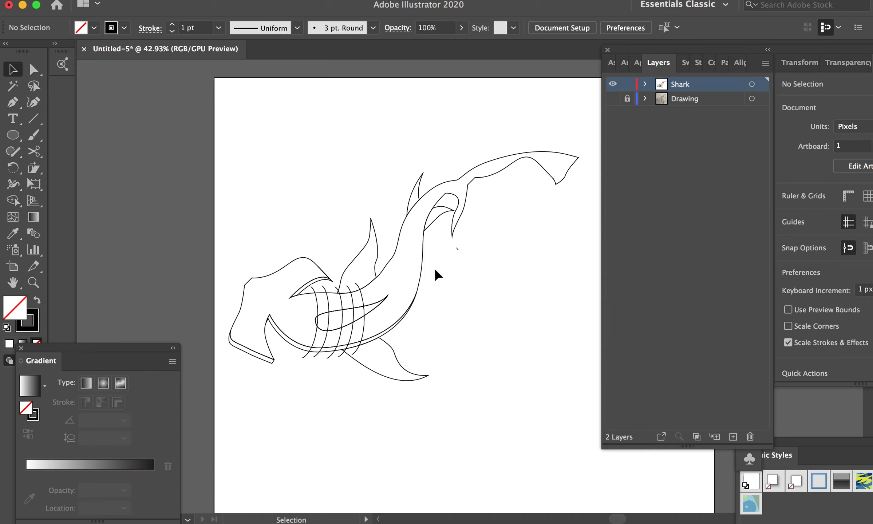
Step: Marquee-select the whole shark and split the overlapping gill lines with the Shape Builder
{"action": "scroll", "coordinate": [378, 353], "scroll_direction": "up", "scroll_amount": 5}
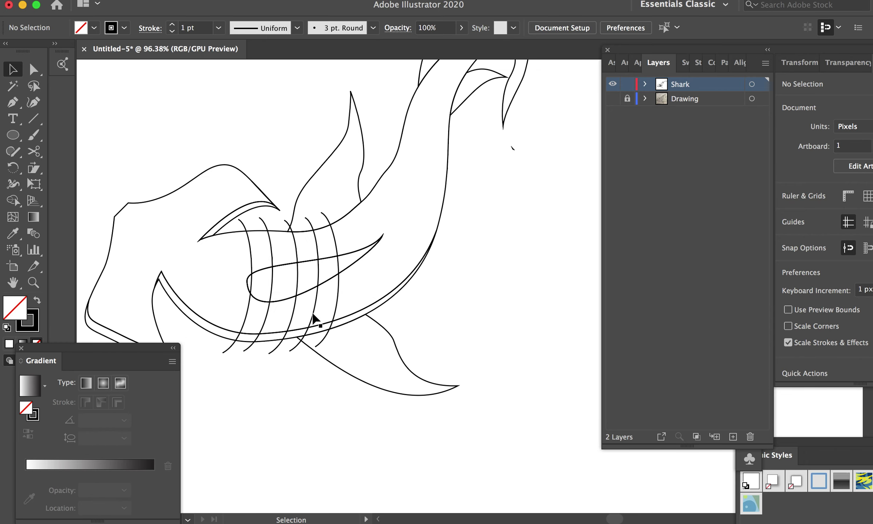
{"action": "scroll", "coordinate": [312, 315], "scroll_direction": "down", "scroll_amount": 3}
{"action": "left_click_drag", "start_coordinate": [177, 146], "coordinate": [427, 437]}
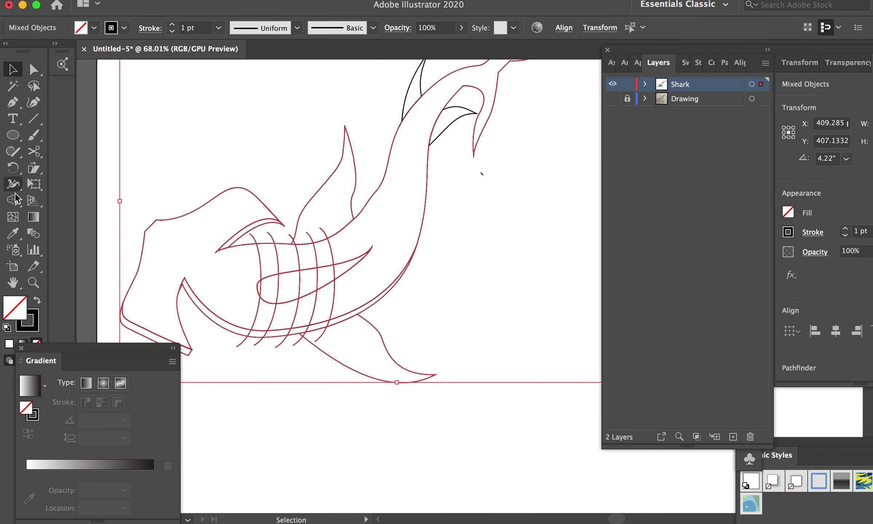
{"action": "left_click", "coordinate": [13, 200]}
{"action": "scroll", "coordinate": [311, 340], "scroll_direction": "up", "scroll_amount": 1}
{"action": "scroll", "coordinate": [311, 340], "scroll_direction": "up", "scroll_amount": 5}
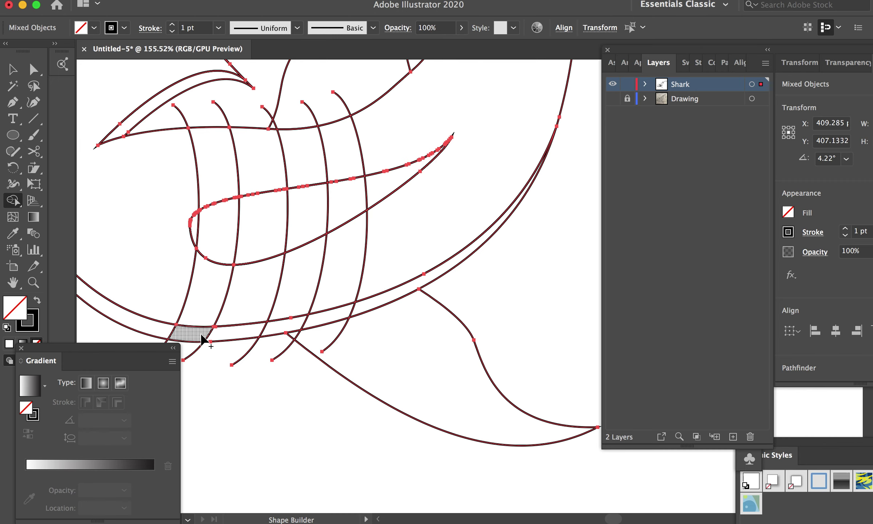
{"action": "left_click", "coordinate": [279, 331]}
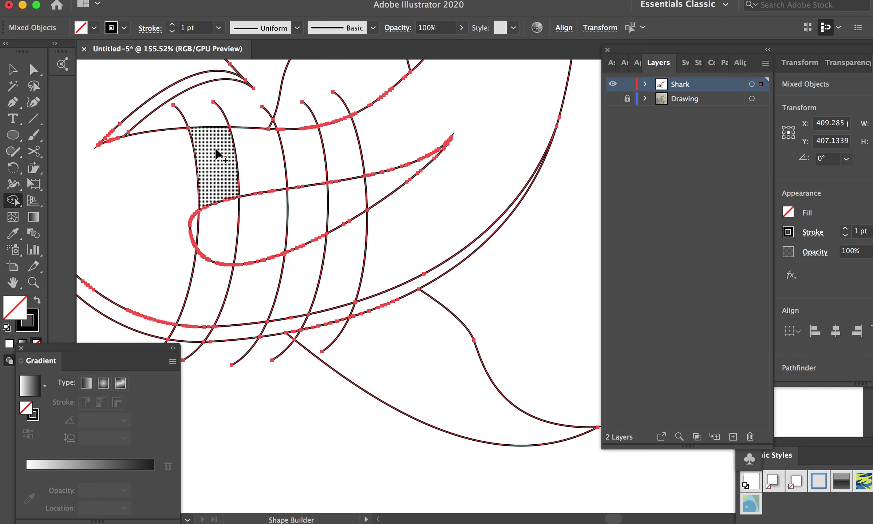
Step: Delete the five stray gill stubs overhanging the top of the shark's body
{"action": "key", "text": "v"}
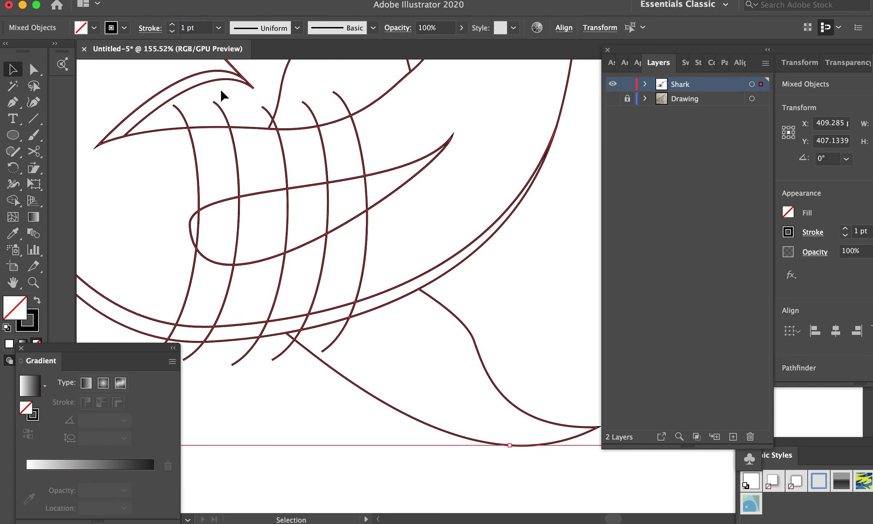
{"action": "left_click", "coordinate": [218, 109]}
{"action": "key", "text": "Delete"}
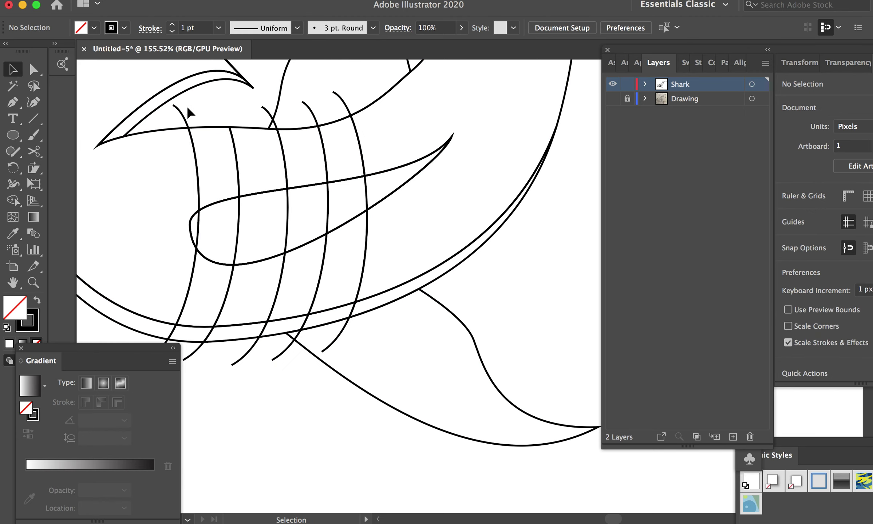
{"action": "left_click", "coordinate": [180, 116]}
{"action": "key", "text": "Delete"}
{"action": "left_click", "coordinate": [268, 114]}
{"action": "key", "text": "Delete"}
{"action": "left_click", "coordinate": [311, 109]}
{"action": "key", "text": "Delete"}
{"action": "left_click", "coordinate": [339, 99]}
{"action": "key", "text": "Delete"}
Step: Delete the three leftover gill stubs hanging below the belly
{"action": "left_click", "coordinate": [332, 344]}
{"action": "key", "text": "Delete"}
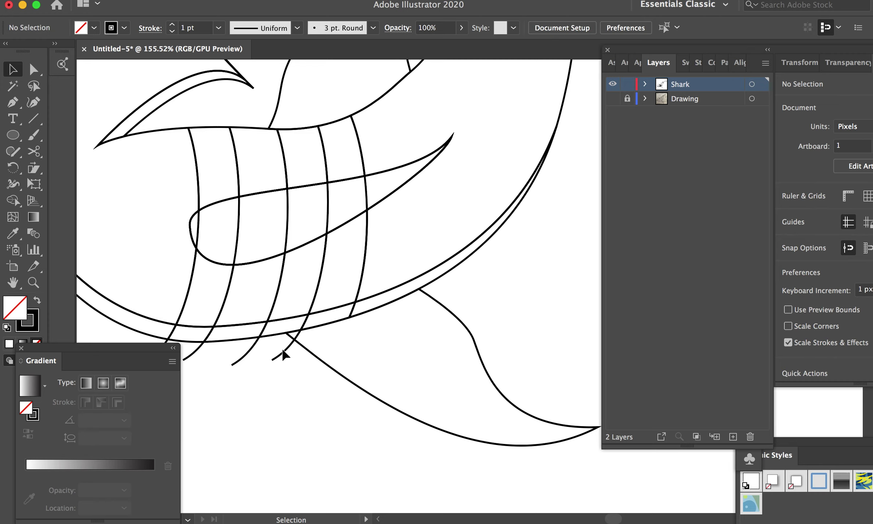
{"action": "left_click", "coordinate": [282, 352]}
{"action": "key", "text": "Delete"}
{"action": "left_click", "coordinate": [247, 351]}
{"action": "key", "text": "Delete"}
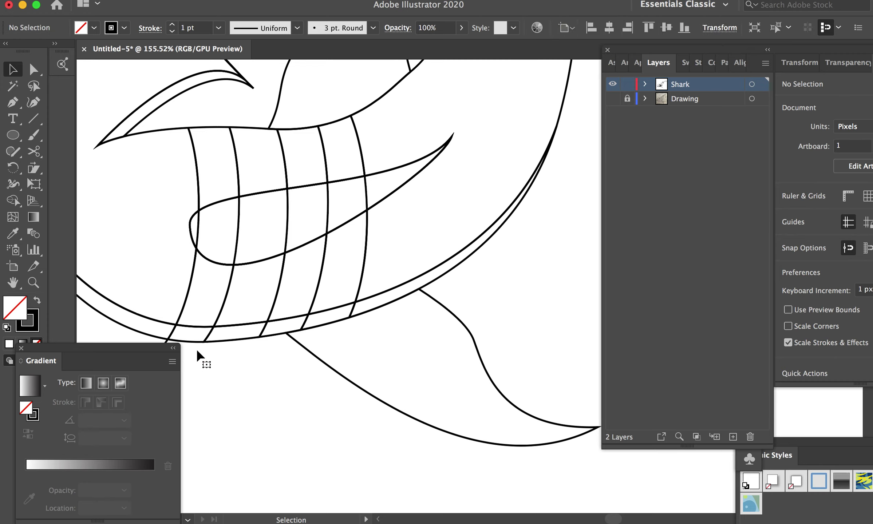
Step: Delete the leftover stubs and the three gill segments inside the long pointed shape
{"action": "scroll", "coordinate": [198, 355], "scroll_direction": "left", "scroll_amount": 10}
{"action": "scroll", "coordinate": [198, 355], "scroll_direction": "down", "scroll_amount": 4}
{"action": "left_click", "coordinate": [339, 301]}
{"action": "key", "text": "Delete"}
{"action": "left_click", "coordinate": [383, 174]}
{"action": "key", "text": "Delete"}
{"action": "left_click", "coordinate": [425, 171]}
{"action": "key", "text": "Delete"}
{"action": "left_click", "coordinate": [473, 167]}
{"action": "key", "text": "Delete"}
{"action": "left_click", "coordinate": [516, 159]}
{"action": "key", "text": "Delete"}
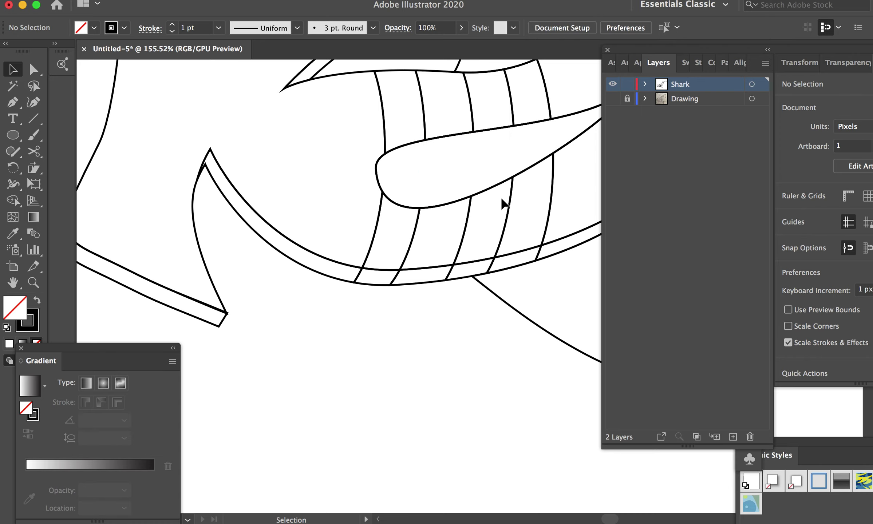
Step: Draw a closed curved inner outline from the shape's rounded end toward its tip with the Pen
{"action": "scroll", "coordinate": [501, 196], "scroll_direction": "down", "scroll_amount": 3, "text": "alt"}
{"action": "key", "text": "p"}
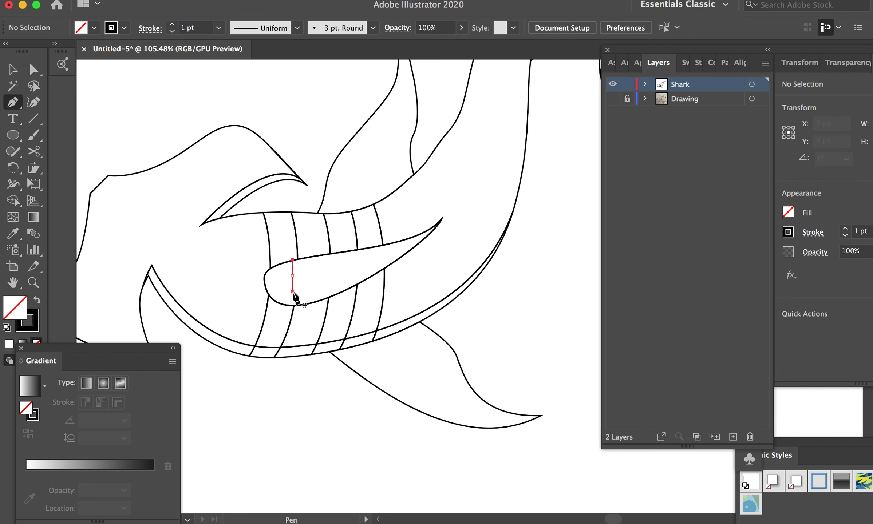
{"action": "left_click_drag", "start_coordinate": [292, 275], "coordinate": [292, 292]}
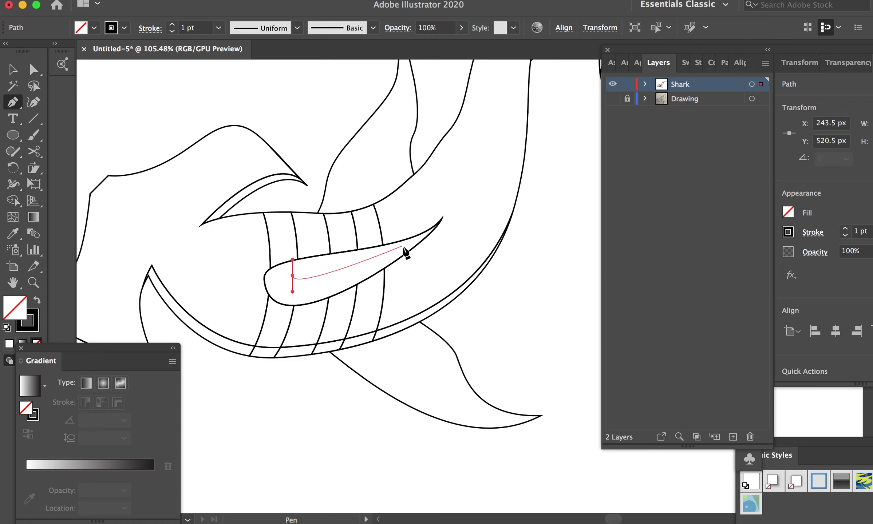
{"action": "left_click_drag", "start_coordinate": [401, 251], "coordinate": [429, 236]}
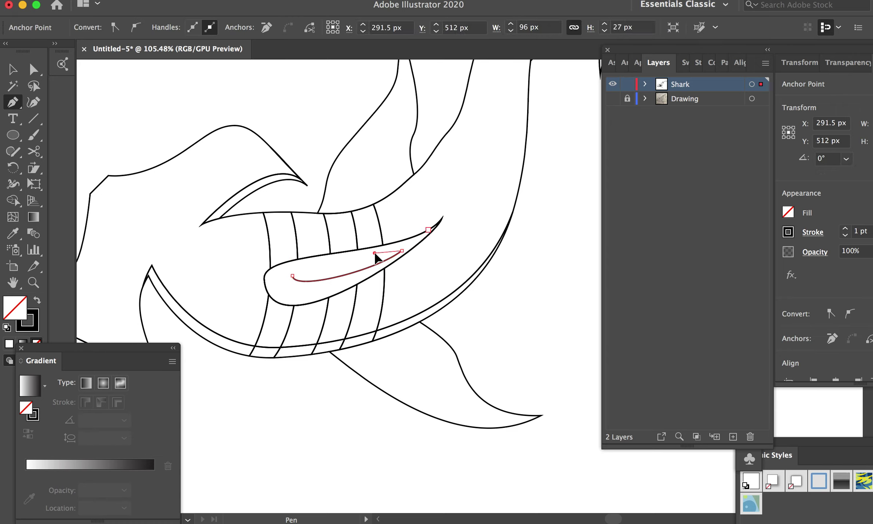
{"action": "left_click_drag", "start_coordinate": [293, 276], "coordinate": [296, 291]}
Step: Reshape the inner outline's curves and nudge its left point using Direct Selection
{"action": "scroll", "coordinate": [317, 278], "scroll_direction": "up", "scroll_amount": 3, "text": "alt"}
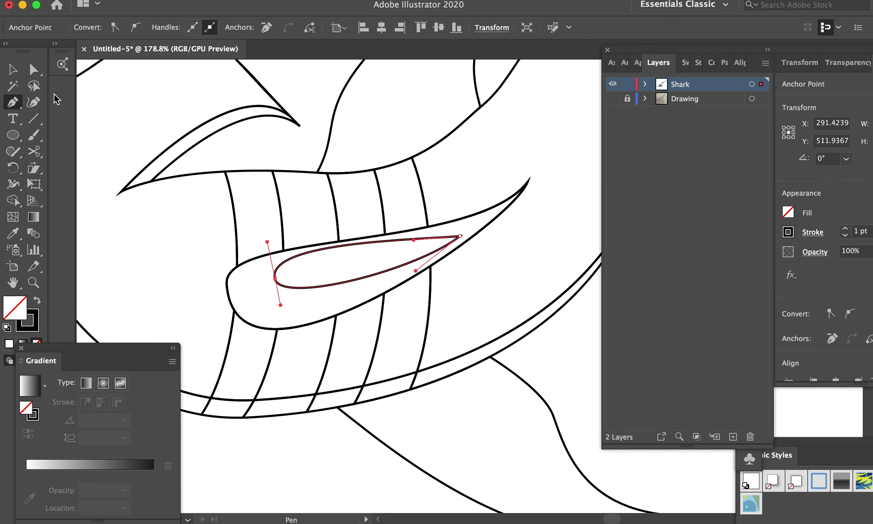
{"action": "left_click", "coordinate": [34, 70]}
{"action": "left_click_drag", "start_coordinate": [413, 241], "coordinate": [325, 267]}
{"action": "scroll", "coordinate": [355, 274], "scroll_direction": "down", "scroll_amount": 4, "text": "alt"}
{"action": "scroll", "coordinate": [425, 301], "scroll_direction": "down", "scroll_amount": 4, "text": "alt"}
{"action": "scroll", "coordinate": [416, 309], "scroll_direction": "up", "scroll_amount": 5, "text": "alt"}
{"action": "scroll", "coordinate": [415, 311], "scroll_direction": "up", "scroll_amount": 3, "text": "alt"}
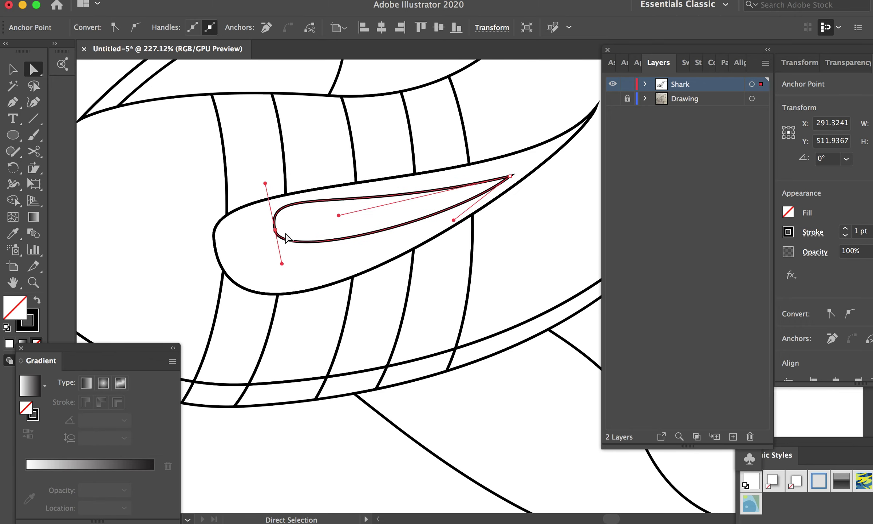
{"action": "left_click_drag", "start_coordinate": [275, 231], "coordinate": [275, 250]}
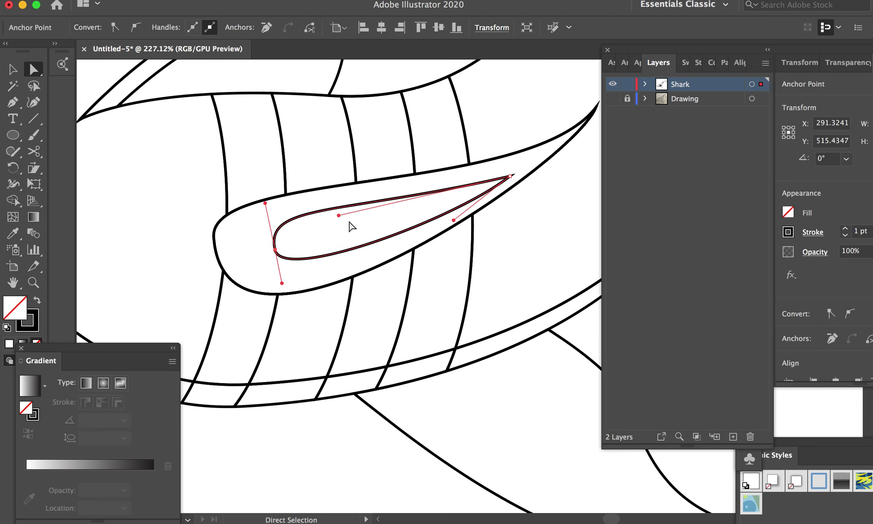
{"action": "left_click_drag", "start_coordinate": [338, 218], "coordinate": [340, 224]}
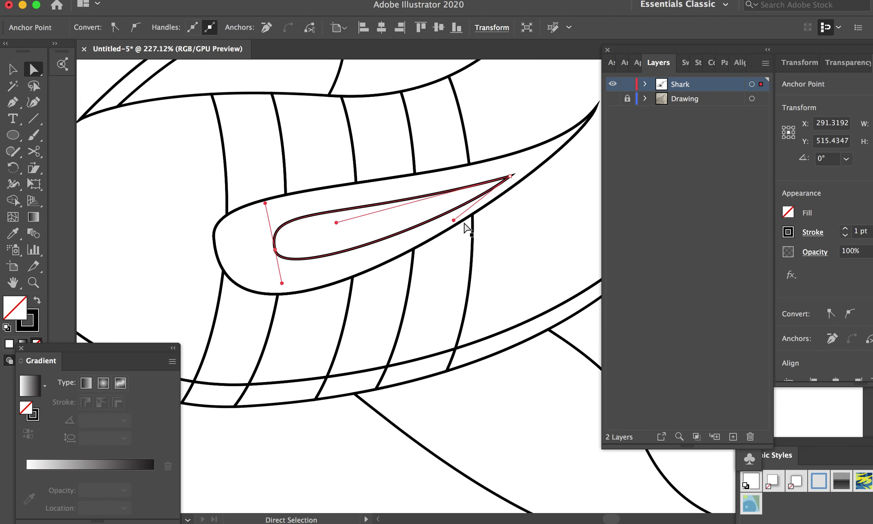
{"action": "scroll", "coordinate": [452, 229], "scroll_direction": "down", "scroll_amount": 2, "text": "alt"}
{"action": "scroll", "coordinate": [451, 232], "scroll_direction": "down", "scroll_amount": 3, "text": "alt"}
{"action": "scroll", "coordinate": [451, 231], "scroll_direction": "down", "scroll_amount": 3, "text": "alt"}
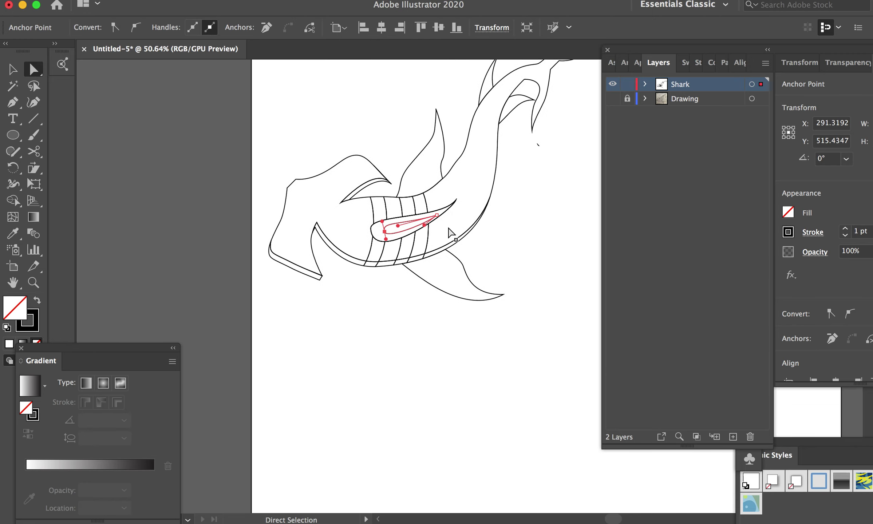
Step: Deselect the inner outline and select the lower fin outline
{"action": "left_click", "coordinate": [349, 345]}
{"action": "left_click", "coordinate": [12, 69]}
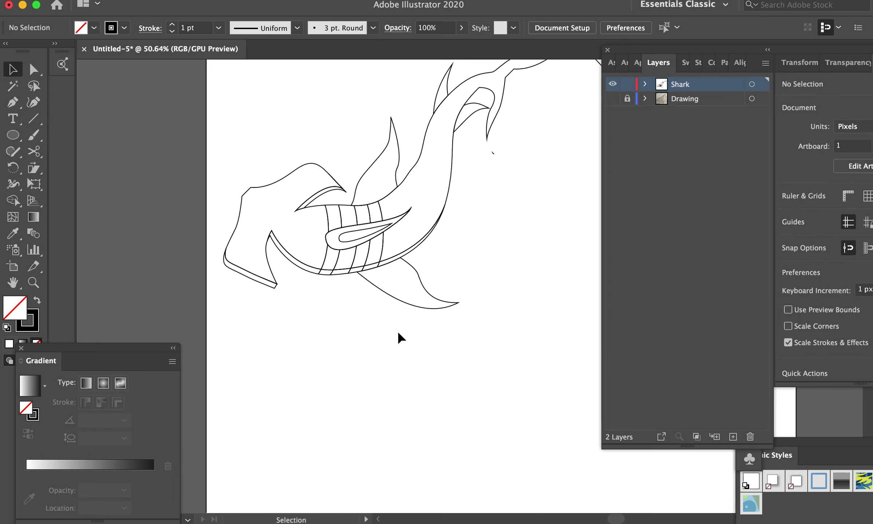
{"action": "scroll", "coordinate": [396, 331], "scroll_direction": "up", "scroll_amount": 4, "text": "alt"}
{"action": "left_click", "coordinate": [387, 258]}
Step: Duplicate the lower fin and merge it with the body's lower curve using Shape Builder
{"action": "mouse_move", "coordinate": [388, 259]}
{"action": "left_mouse_down", "text": "alt"}
{"action": "mouse_move", "coordinate": [390, 247]}
{"action": "mouse_move", "coordinate": [411, 248]}
{"action": "left_mouse_up", "text": "alt"}
{"action": "left_click_drag", "start_coordinate": [515, 205], "coordinate": [338, 367]}
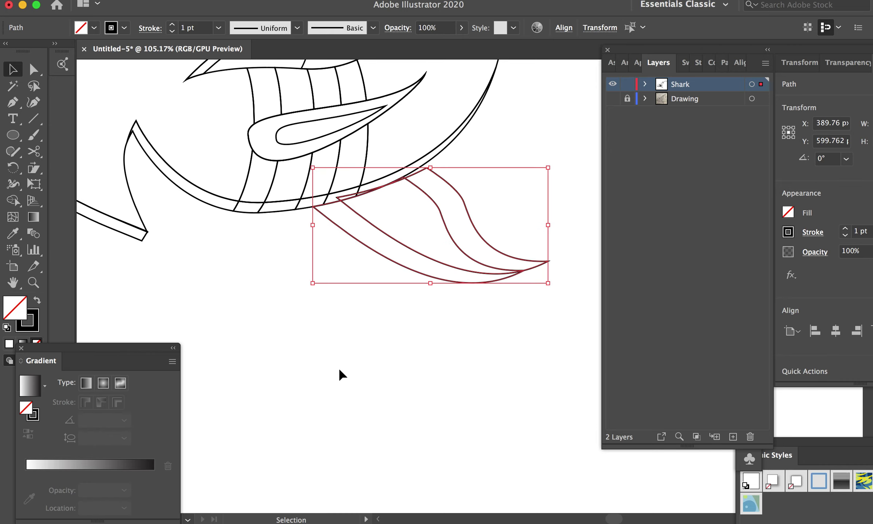
{"action": "left_click", "coordinate": [13, 200]}
{"action": "left_click_drag", "start_coordinate": [364, 236], "coordinate": [405, 234]}
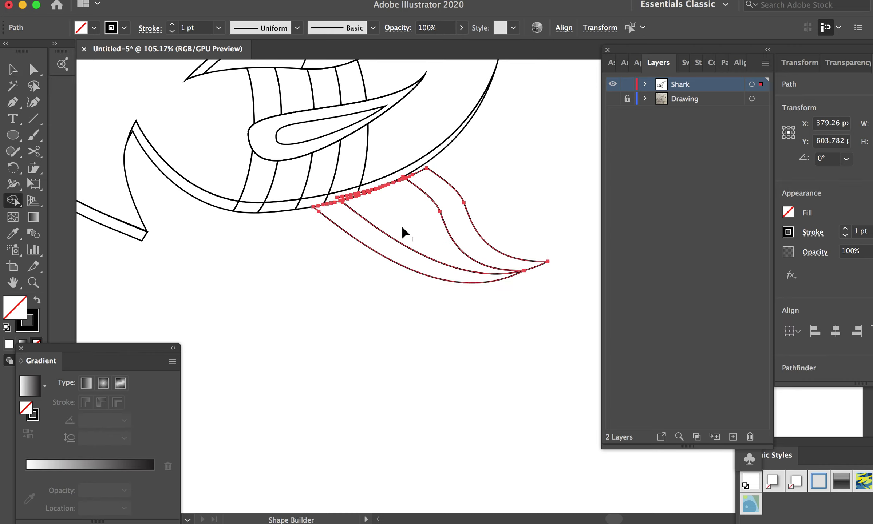
{"action": "left_click", "coordinate": [13, 69]}
{"action": "left_click", "coordinate": [345, 319]}
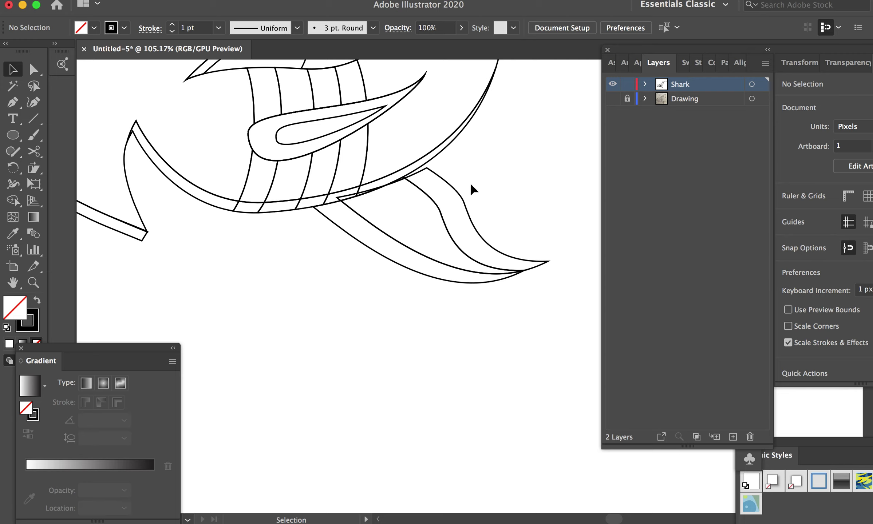
Step: Delete the fin's leftover outer curve and the small sliver at its base
{"action": "left_click", "coordinate": [461, 198]}
{"action": "key", "text": "Delete"}
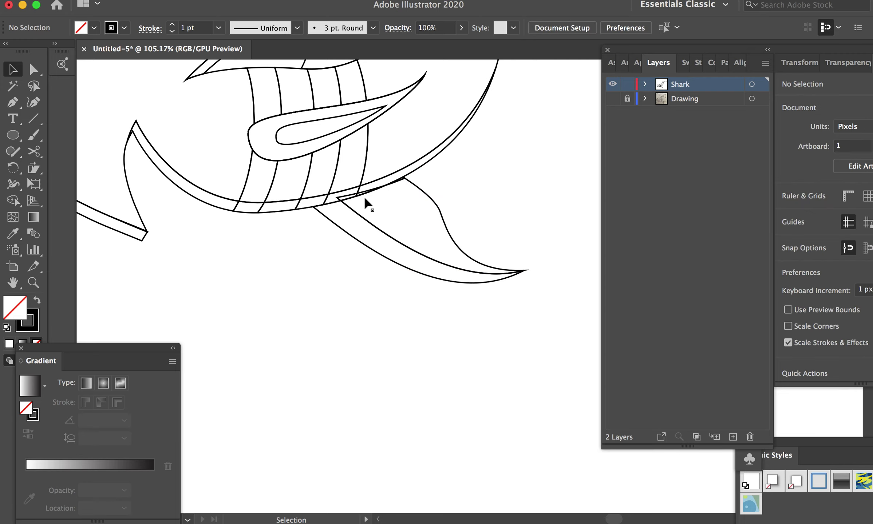
{"action": "left_click", "coordinate": [347, 195]}
{"action": "key", "text": "Delete"}
{"action": "scroll", "coordinate": [397, 264], "scroll_direction": "down", "scroll_amount": 3}
{"action": "scroll", "coordinate": [398, 267], "scroll_direction": "up", "scroll_amount": 3}
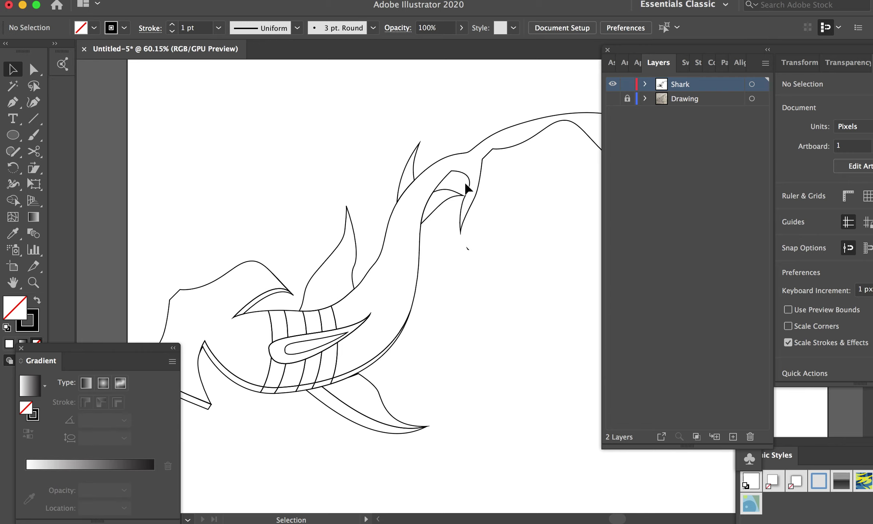
{"action": "scroll", "coordinate": [452, 245], "scroll_direction": "down", "scroll_amount": 2}
{"action": "scroll", "coordinate": [452, 245], "scroll_direction": "down", "scroll_amount": 2}
{"action": "scroll", "coordinate": [452, 245], "scroll_direction": "down", "scroll_amount": 1}
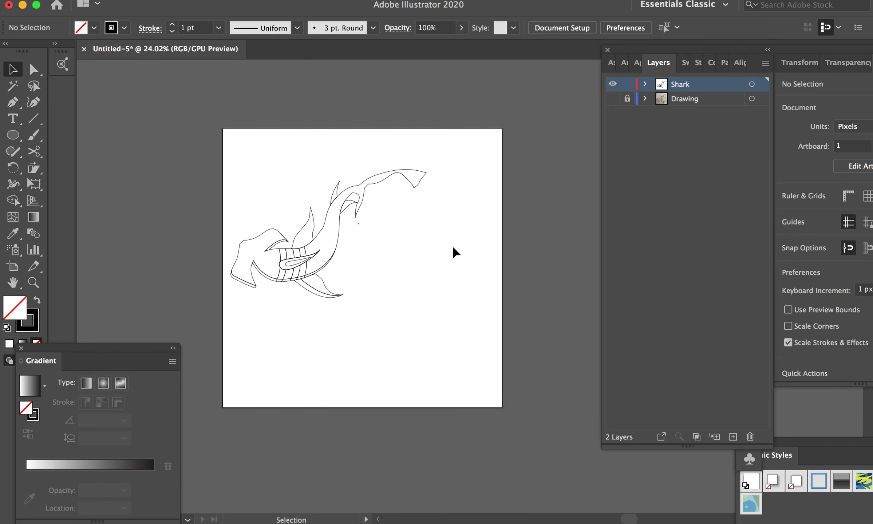
Step: Select the whole shark, drag out a copy up and right, then delete it
{"action": "left_click_drag", "start_coordinate": [200, 143], "coordinate": [473, 322]}
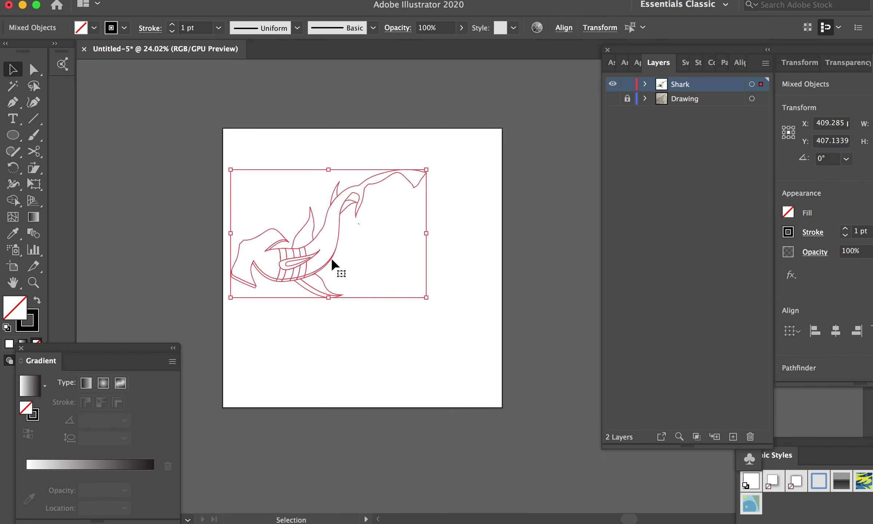
{"action": "left_click_drag", "start_coordinate": [331, 260], "coordinate": [367, 259]}
{"action": "mouse_move", "coordinate": [396, 259]}
{"action": "left_mouse_down"}
{"action": "mouse_move", "coordinate": [460, 209]}
{"action": "mouse_move", "coordinate": [458, 243]}
{"action": "left_mouse_up"}
{"action": "key", "text": "Delete"}
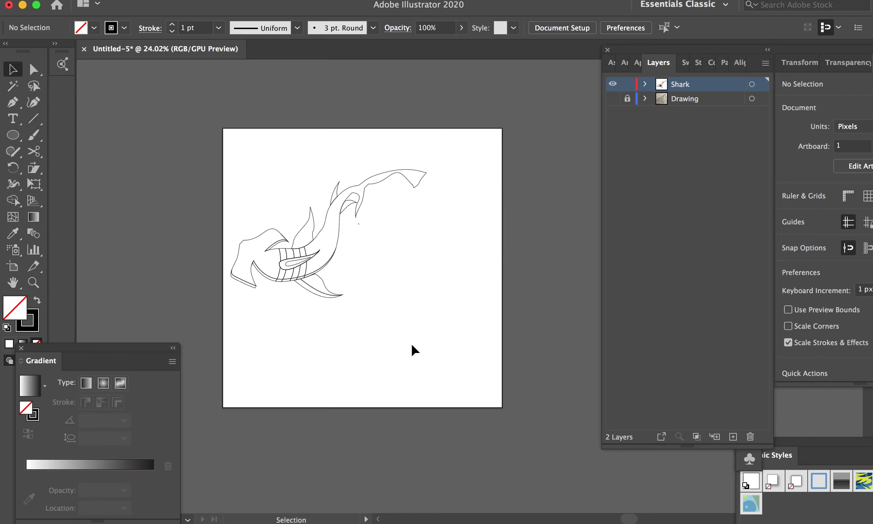
{"action": "scroll", "coordinate": [411, 344], "scroll_direction": "right", "scroll_amount": 5}
Step: Draw a small square beside the artboard with the Rectangle tool and position it
{"action": "left_click", "coordinate": [13, 135]}
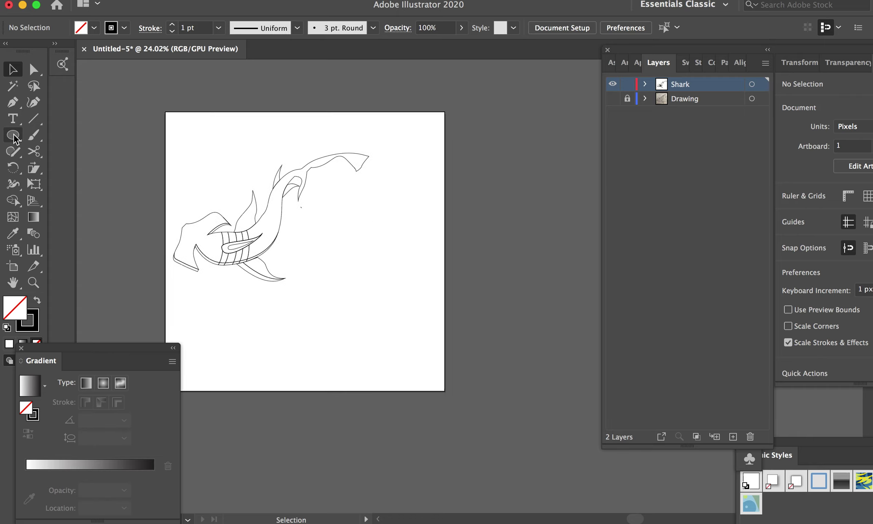
{"action": "left_click", "coordinate": [73, 138]}
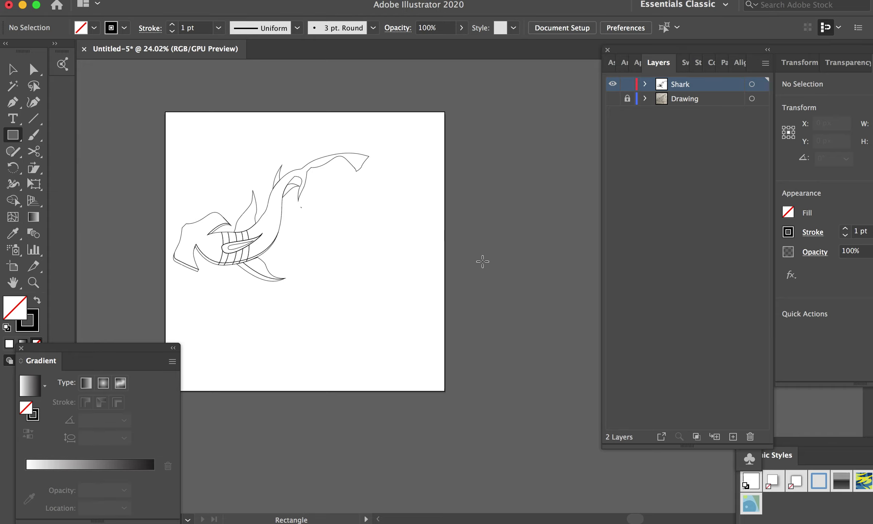
{"action": "scroll", "coordinate": [480, 254], "scroll_direction": "right", "scroll_amount": 5}
{"action": "scroll", "coordinate": [480, 254], "scroll_direction": "up", "scroll_amount": 3}
{"action": "scroll", "coordinate": [391, 207], "scroll_direction": "up", "scroll_amount": 1}
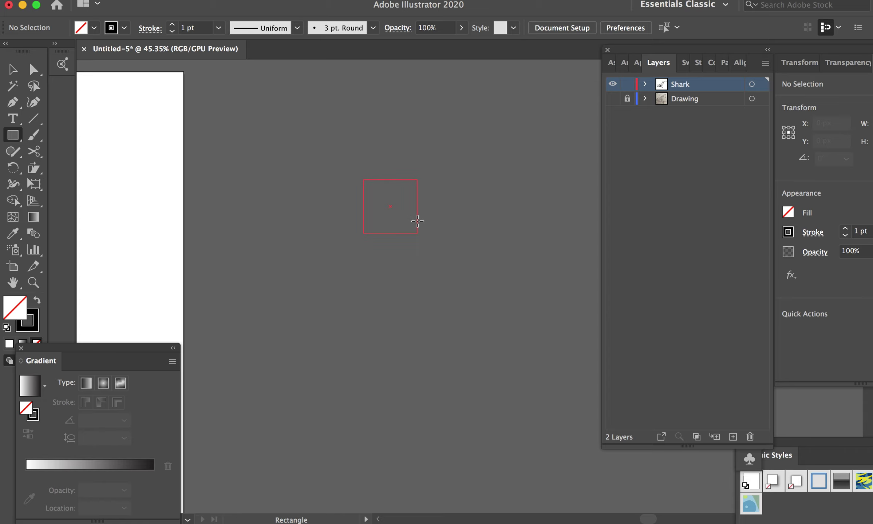
{"action": "left_click_drag", "start_coordinate": [406, 218], "coordinate": [407, 217]}
{"action": "key", "text": "v"}
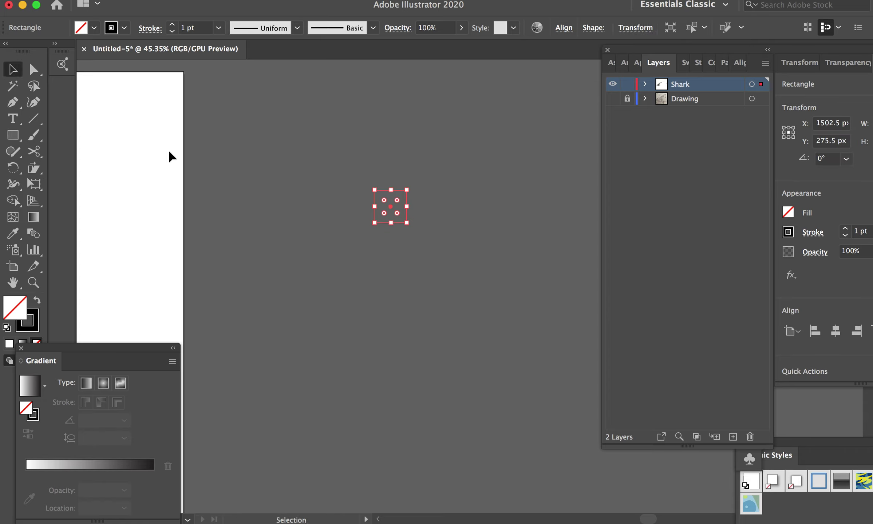
{"action": "left_click", "coordinate": [225, 213]}
{"action": "left_click_drag", "start_coordinate": [406, 222], "coordinate": [474, 250]}
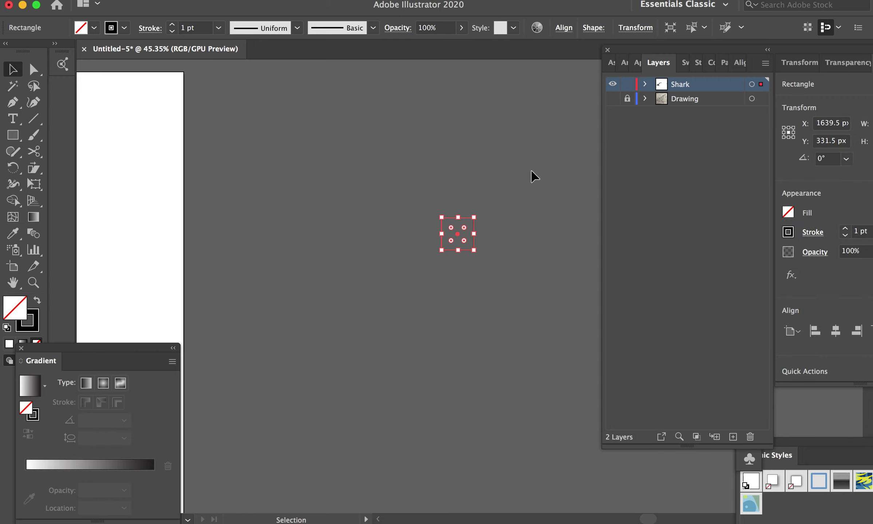
Step: Fill the square very light grey and add copies leftward in progressively darker greys
{"action": "left_click", "coordinate": [686, 62]}
{"action": "left_click", "coordinate": [715, 135]}
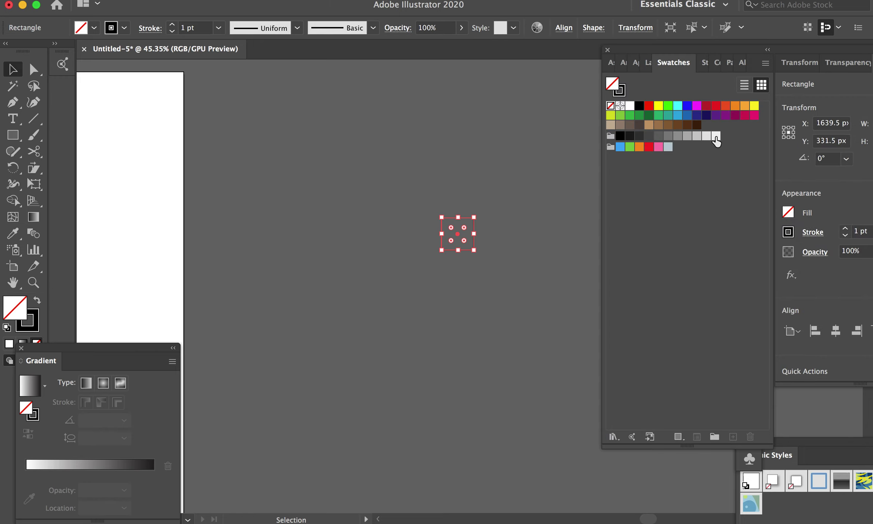
{"action": "left_click", "coordinate": [485, 236]}
{"action": "mouse_move", "coordinate": [467, 236]}
{"action": "left_mouse_down"}
{"action": "mouse_move", "coordinate": [524, 238]}
{"action": "mouse_move", "coordinate": [492, 253]}
{"action": "left_mouse_up"}
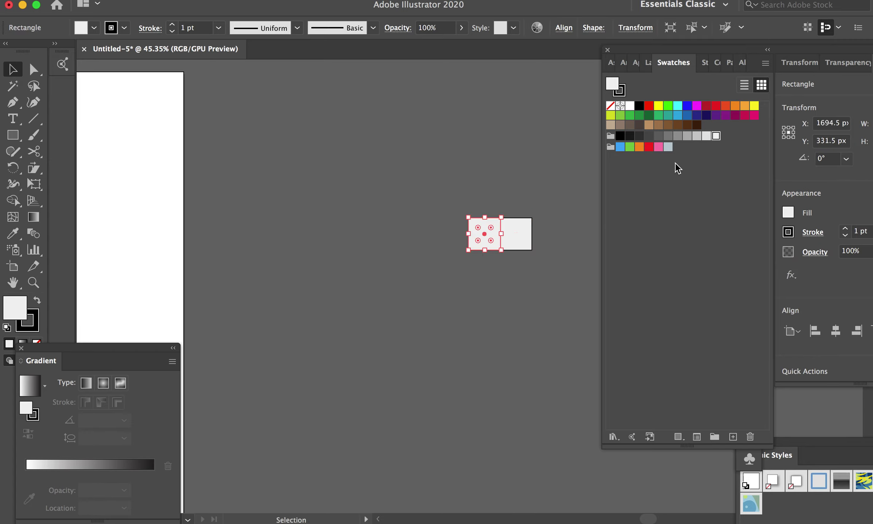
{"action": "left_click", "coordinate": [702, 136]}
{"action": "left_click", "coordinate": [534, 202]}
{"action": "left_click_drag", "start_coordinate": [492, 249], "coordinate": [426, 243]}
{"action": "left_click", "coordinate": [696, 136]}
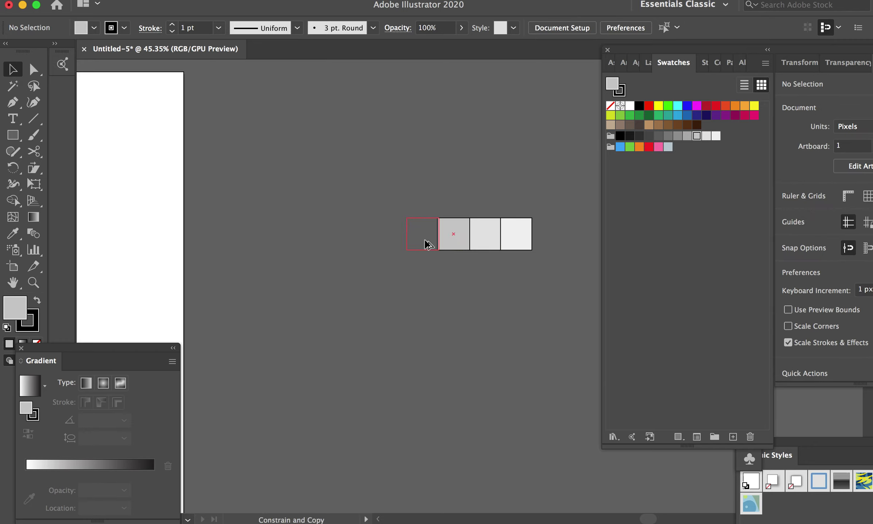
{"action": "left_click", "coordinate": [686, 136]}
{"action": "left_click", "coordinate": [519, 168]}
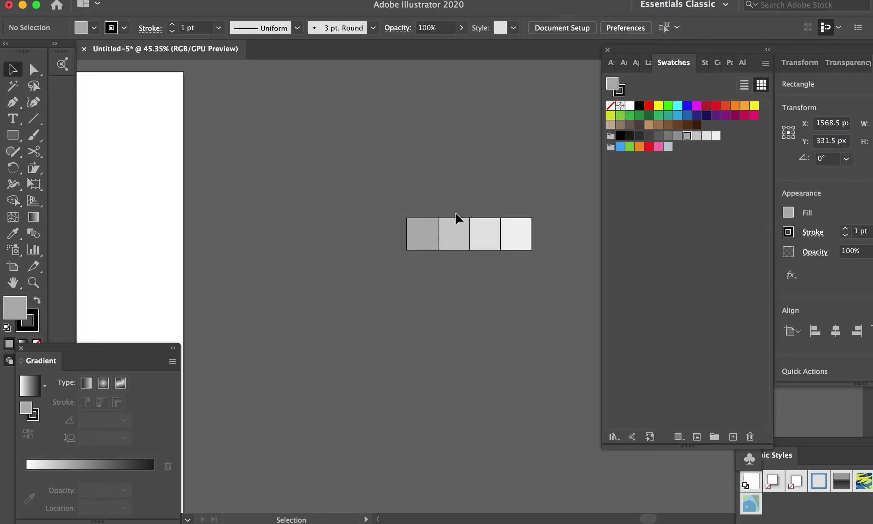
Step: Add three more squares at the left end, each a darker grey swatch
{"action": "left_click_drag", "start_coordinate": [422, 251], "coordinate": [391, 251]}
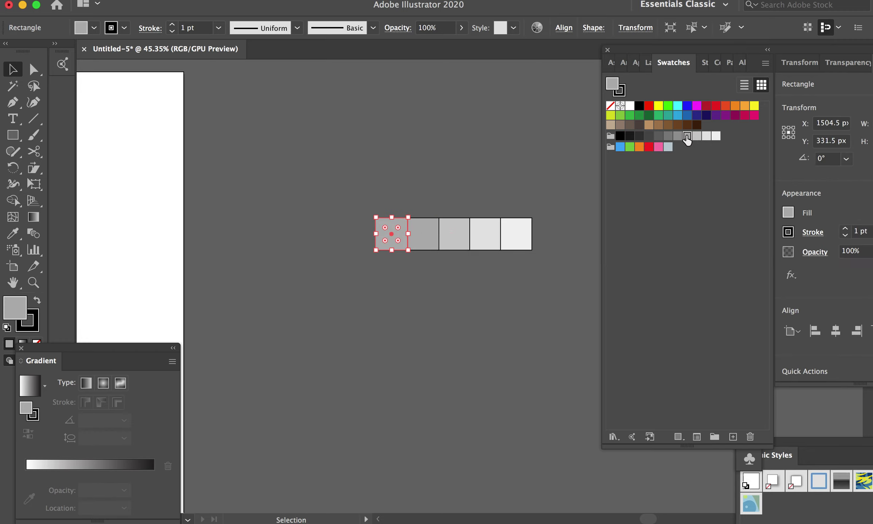
{"action": "left_click", "coordinate": [678, 136]}
{"action": "left_click", "coordinate": [445, 198]}
{"action": "left_click_drag", "start_coordinate": [389, 251], "coordinate": [358, 252]}
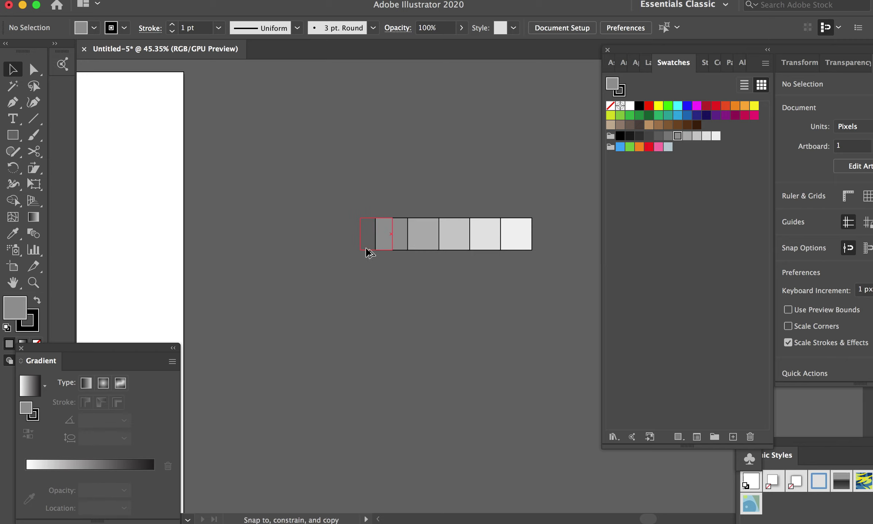
{"action": "left_click", "coordinate": [668, 136]}
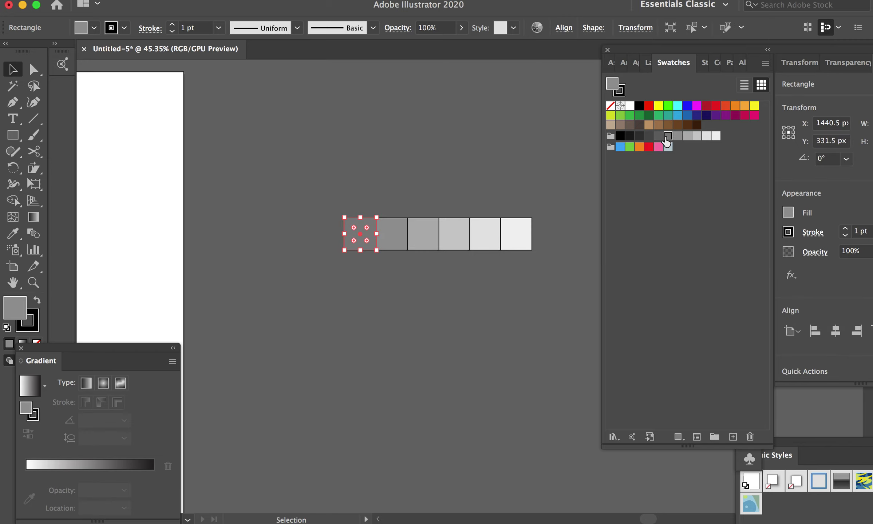
{"action": "left_click", "coordinate": [520, 150]}
{"action": "scroll", "coordinate": [430, 244], "scroll_direction": "left", "scroll_amount": 3}
{"action": "mouse_move", "coordinate": [427, 239]}
{"action": "left_mouse_down"}
{"action": "mouse_move", "coordinate": [389, 251]}
{"action": "mouse_move", "coordinate": [347, 241]}
{"action": "left_mouse_up"}
{"action": "left_click", "coordinate": [658, 135]}
{"action": "left_click", "coordinate": [472, 167]}
{"action": "left_click", "coordinate": [649, 137]}
{"action": "left_click", "coordinate": [477, 151]}
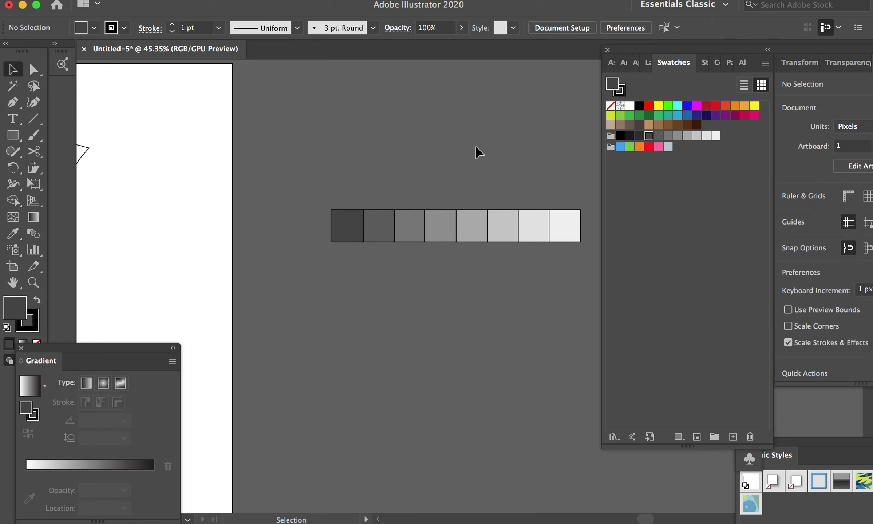
Step: Add the final squares at the left end, finishing the row with black
{"action": "scroll", "coordinate": [448, 189], "scroll_direction": "left", "scroll_amount": 5}
{"action": "left_click_drag", "start_coordinate": [404, 230], "coordinate": [373, 231]}
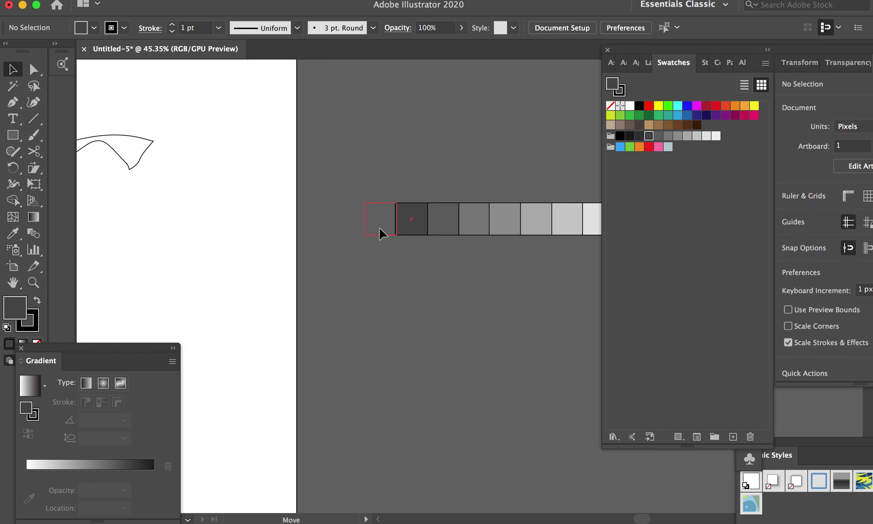
{"action": "left_click", "coordinate": [639, 137]}
{"action": "left_click", "coordinate": [468, 181]}
{"action": "left_click_drag", "start_coordinate": [381, 233], "coordinate": [352, 233]}
{"action": "left_click", "coordinate": [644, 135]}
{"action": "left_click", "coordinate": [479, 146]}
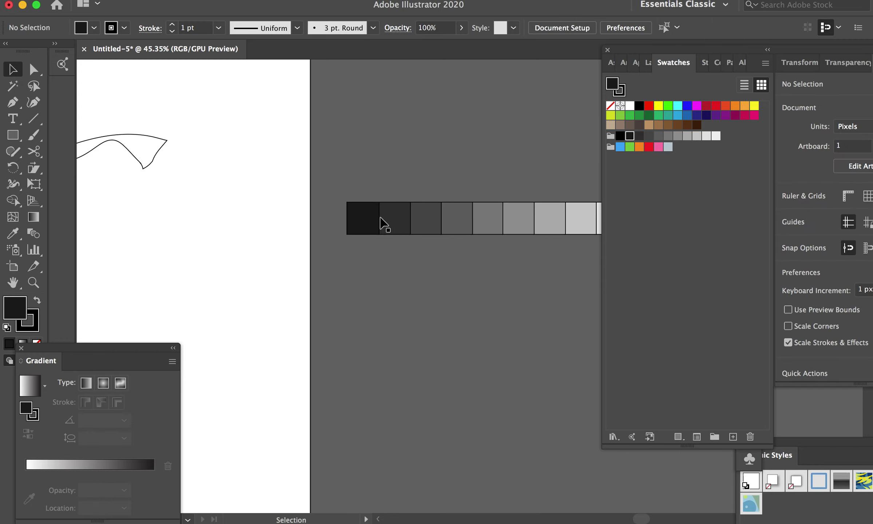
{"action": "left_click_drag", "start_coordinate": [370, 225], "coordinate": [341, 229]}
{"action": "left_click", "coordinate": [618, 139]}
{"action": "left_click", "coordinate": [461, 152]}
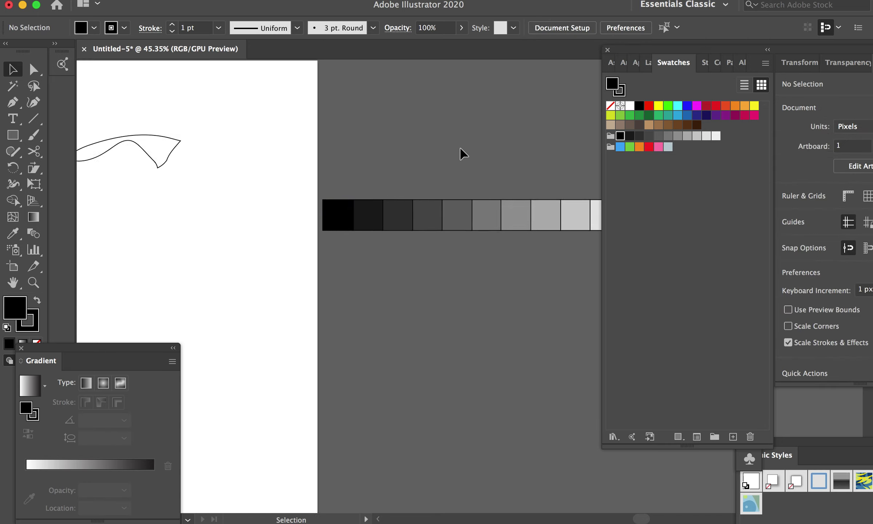
Step: Select the whole eleven-square row and move it lower down
{"action": "scroll", "coordinate": [461, 152], "scroll_direction": "down", "scroll_amount": 3}
{"action": "left_click_drag", "start_coordinate": [494, 283], "coordinate": [491, 278]}
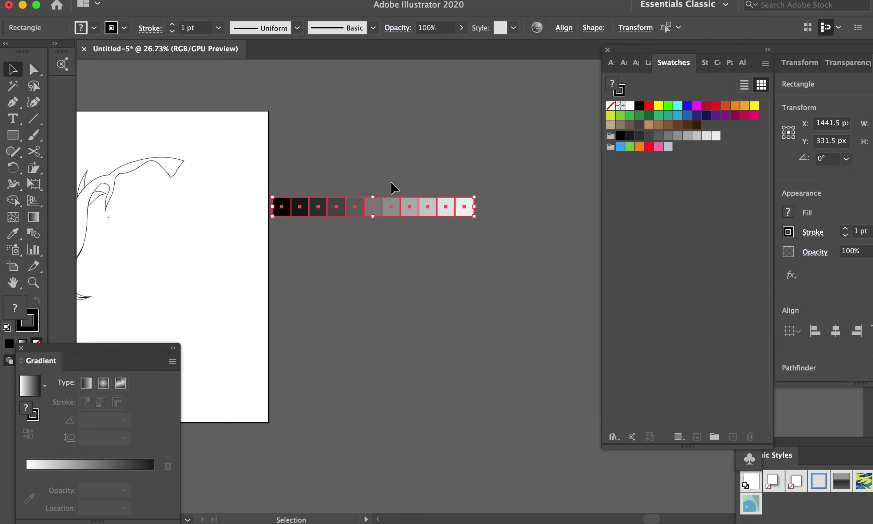
{"action": "left_click_drag", "start_coordinate": [413, 217], "coordinate": [467, 356]}
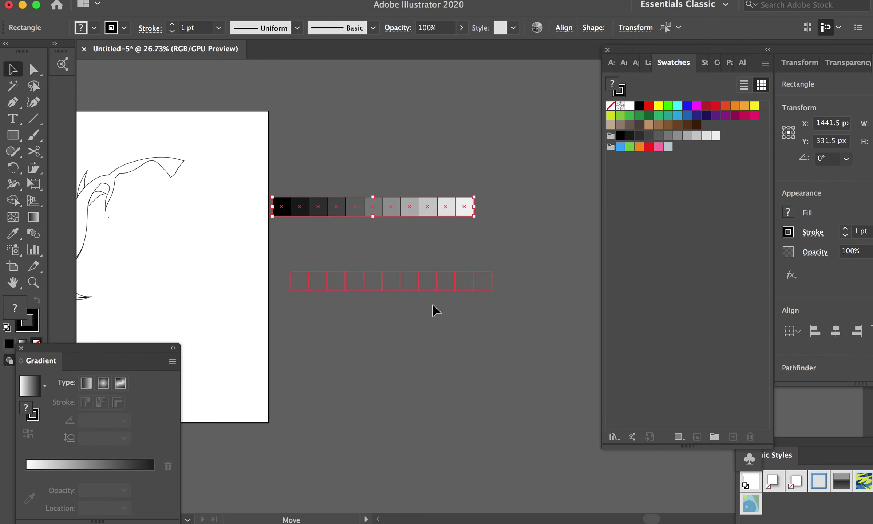
{"action": "left_click", "coordinate": [464, 401]}
{"action": "scroll", "coordinate": [460, 380], "scroll_direction": "up", "scroll_amount": 3}
{"action": "scroll", "coordinate": [460, 380], "scroll_direction": "down", "scroll_amount": 1}
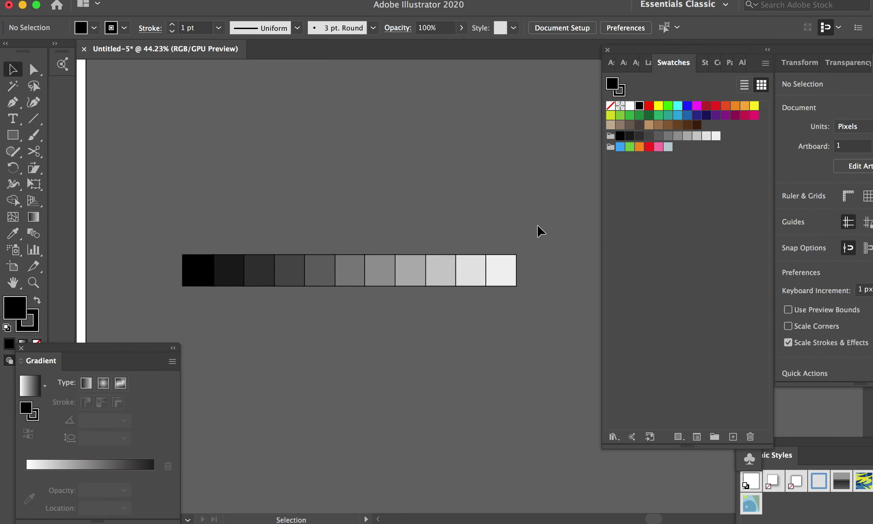
Step: Select all the squares and set their stroke to None
{"action": "key", "text": "super+a"}
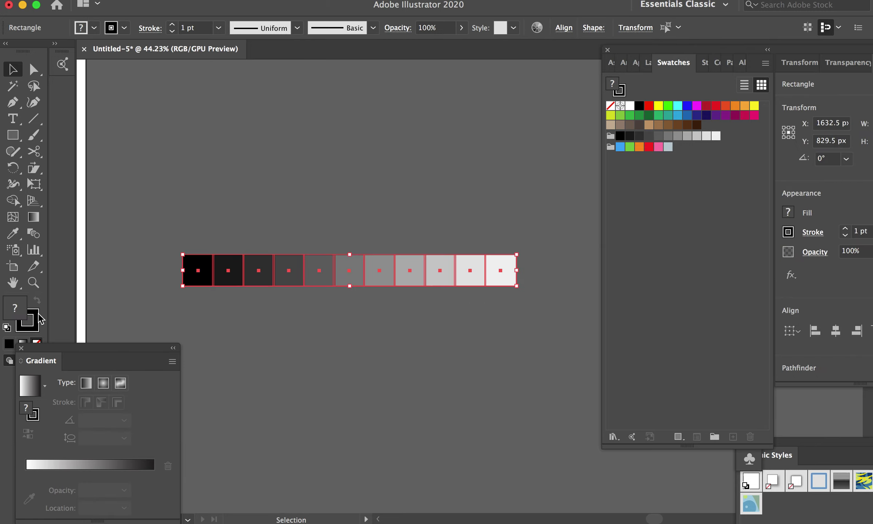
{"action": "left_click", "coordinate": [36, 314]}
{"action": "left_click", "coordinate": [36, 343]}
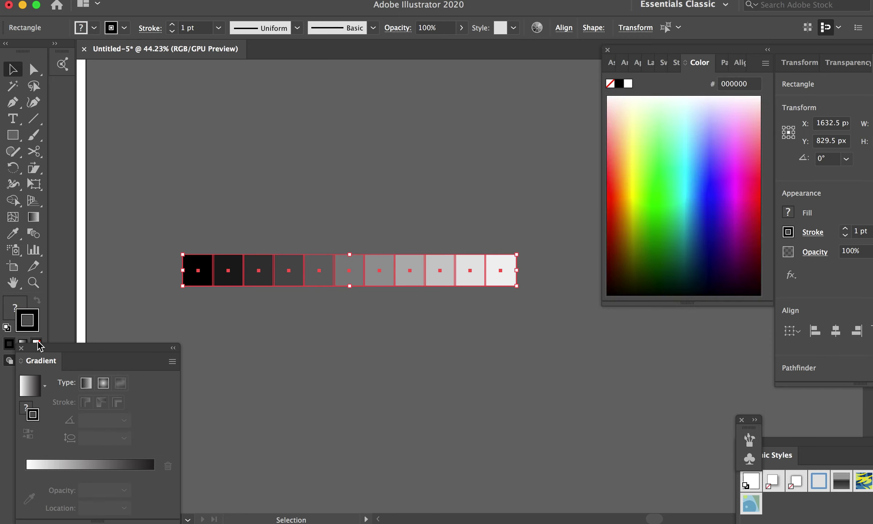
{"action": "left_click", "coordinate": [133, 320]}
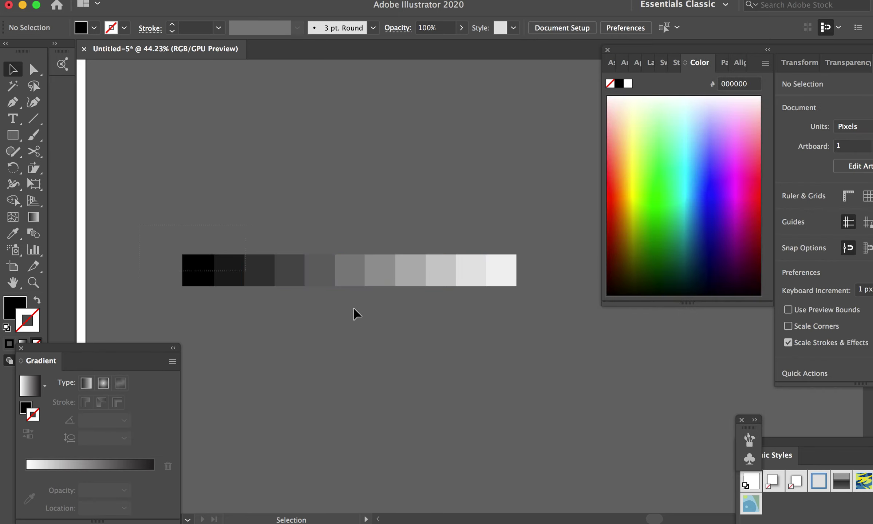
Step: Duplicate the strip upward twice to make three stacked rows
{"action": "left_click_drag", "start_coordinate": [111, 226], "coordinate": [549, 341]}
{"action": "left_click_drag", "start_coordinate": [440, 282], "coordinate": [441, 243], "text": "alt"}
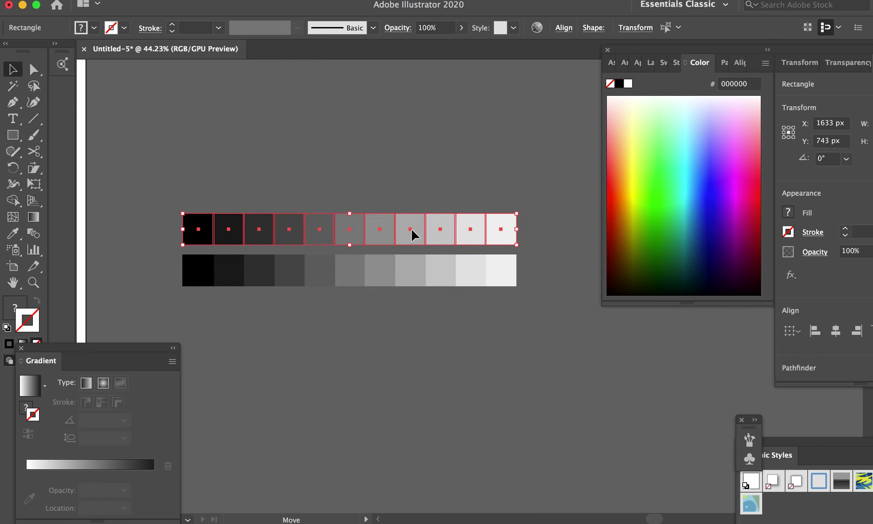
{"action": "left_click_drag", "start_coordinate": [413, 241], "coordinate": [413, 195], "text": "alt"}
{"action": "left_click", "coordinate": [431, 364]}
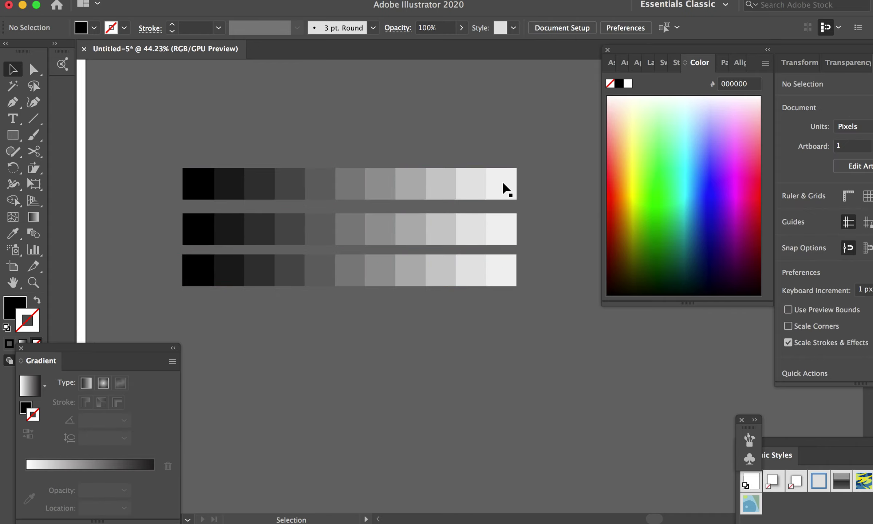
Step: Select the top row's rightmost square and show the Swatches panel
{"action": "scroll", "coordinate": [506, 186], "scroll_direction": "up", "scroll_amount": 2}
{"action": "left_click", "coordinate": [502, 184]}
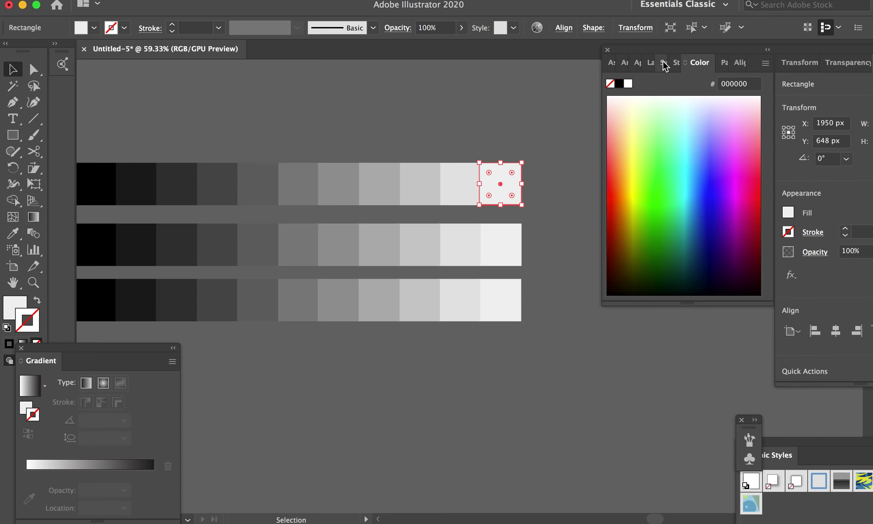
{"action": "left_click", "coordinate": [663, 63]}
Step: Open the Color Picker for the top-right square's EFEFEF fill and drag the hue to 172°
{"action": "double_click", "coordinate": [613, 86]}
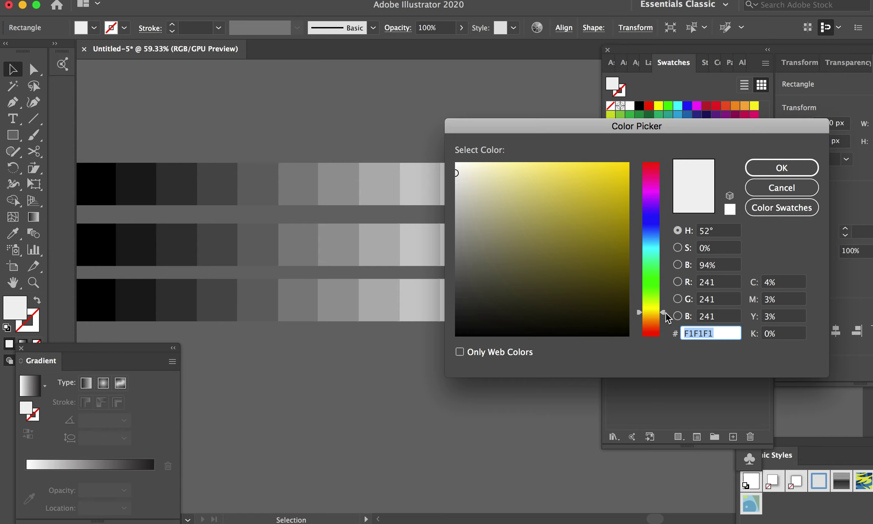
{"action": "left_click_drag", "start_coordinate": [665, 316], "coordinate": [667, 251]}
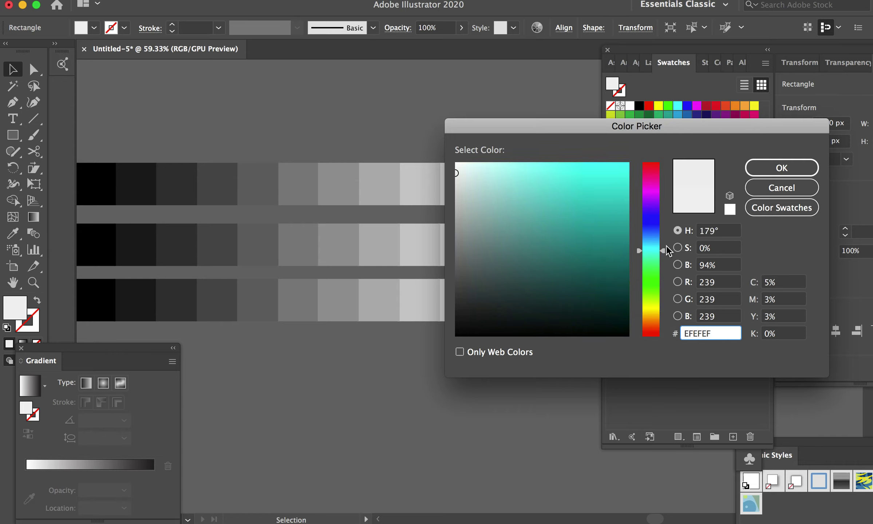
{"action": "left_click_drag", "start_coordinate": [665, 249], "coordinate": [666, 251]}
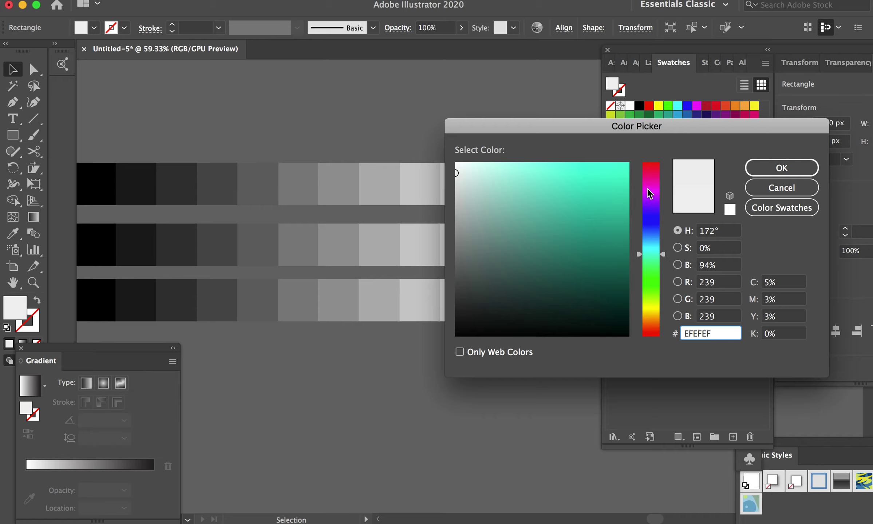
Step: Give the rightmost top-row square a bright teal and check its colour values
{"action": "left_click", "coordinate": [627, 174]}
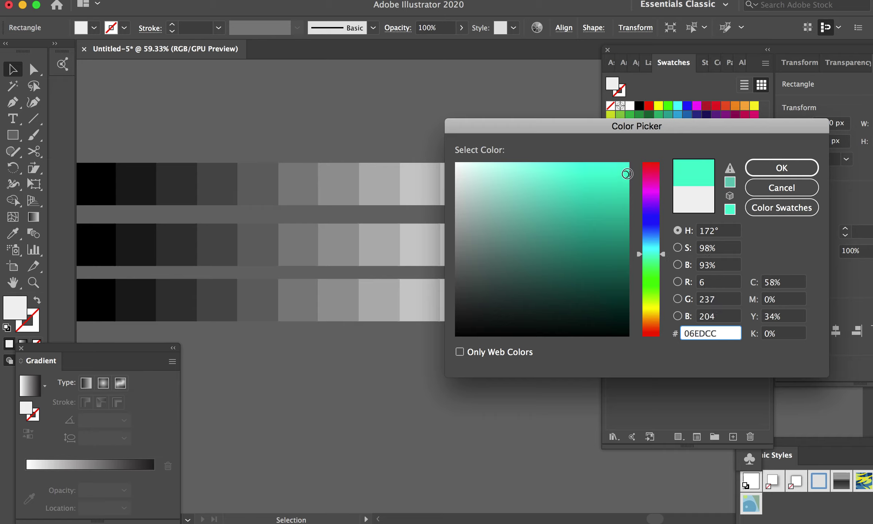
{"action": "left_click", "coordinate": [778, 167]}
{"action": "left_click", "coordinate": [460, 179]}
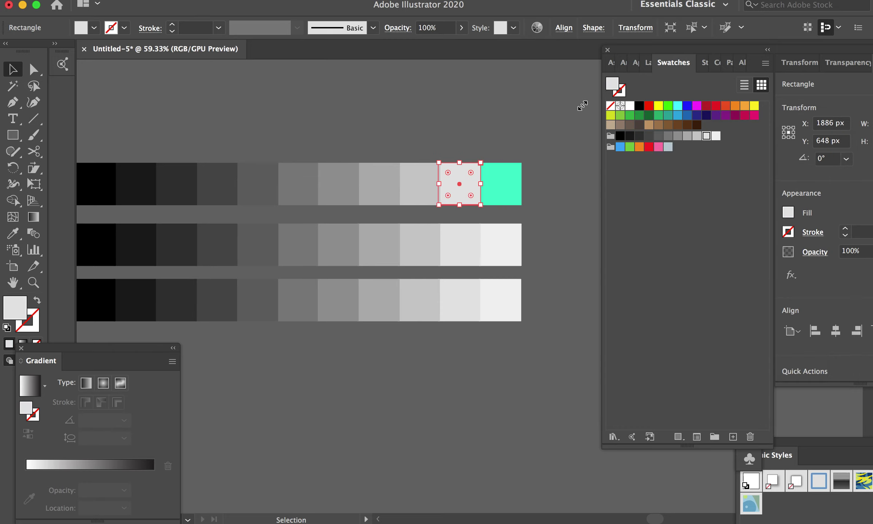
{"action": "double_click", "coordinate": [613, 88]}
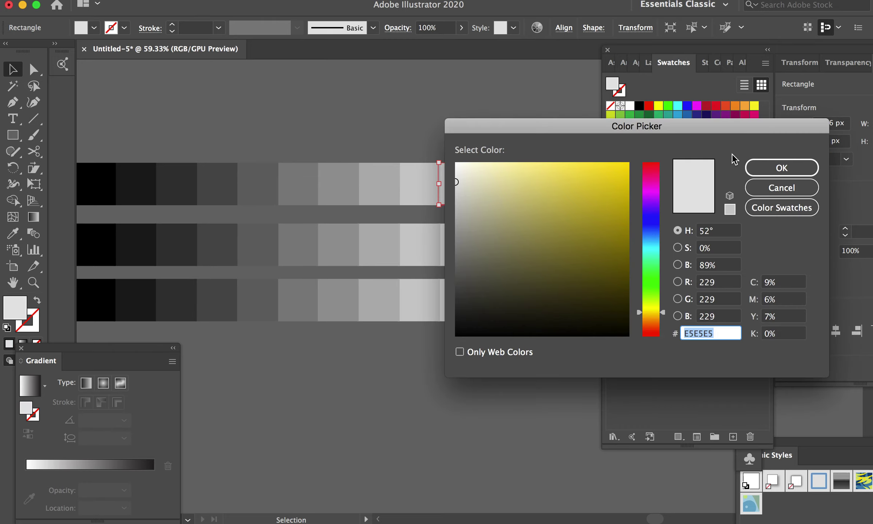
{"action": "left_click", "coordinate": [758, 189]}
{"action": "left_click", "coordinate": [510, 174]}
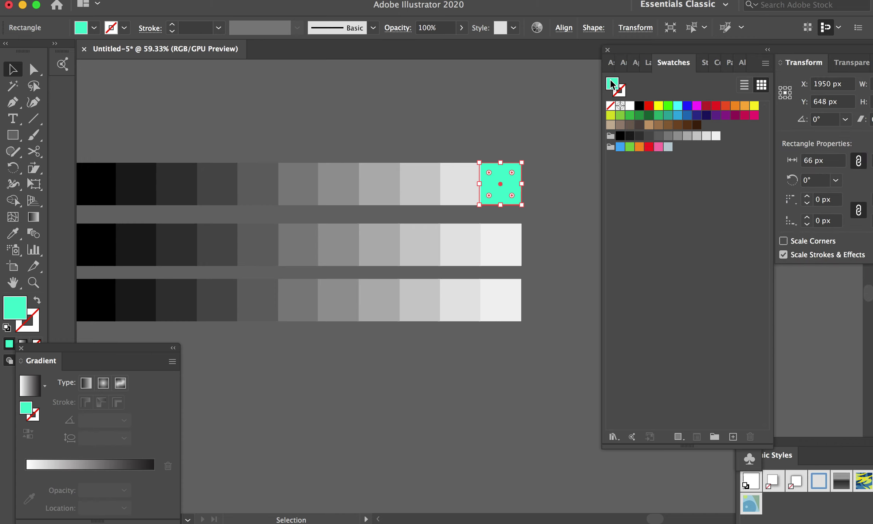
{"action": "double_click", "coordinate": [613, 87]}
{"action": "left_click", "coordinate": [781, 168]}
{"action": "left_click", "coordinate": [483, 132]}
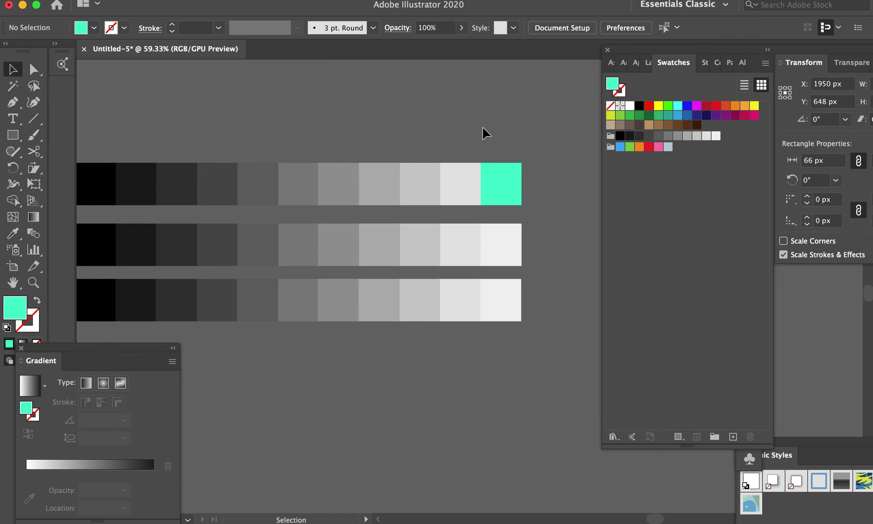
Step: Fill the next two light-grey squares leftward with progressively darker teals
{"action": "left_click", "coordinate": [459, 183]}
{"action": "double_click", "coordinate": [615, 87]}
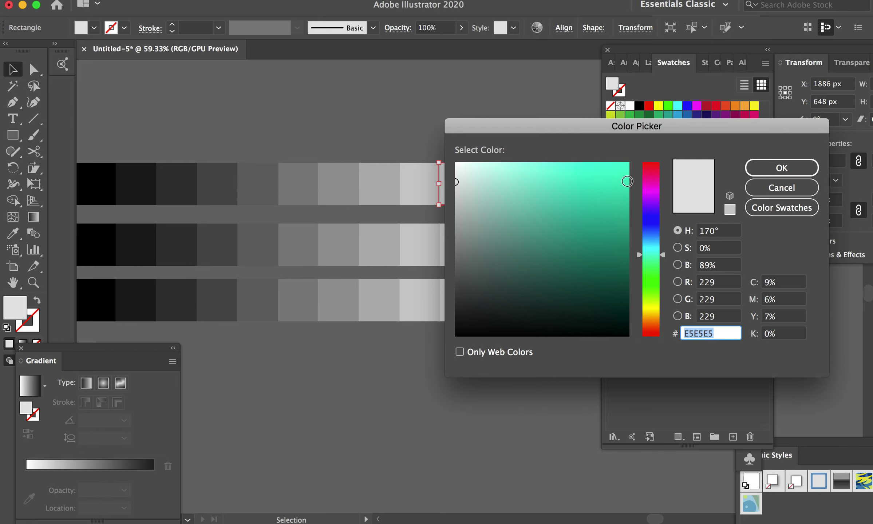
{"action": "left_click", "coordinate": [627, 182]}
{"action": "key", "text": "Return"}
{"action": "left_click", "coordinate": [560, 171]}
{"action": "left_click", "coordinate": [427, 178]}
{"action": "double_click", "coordinate": [613, 88]}
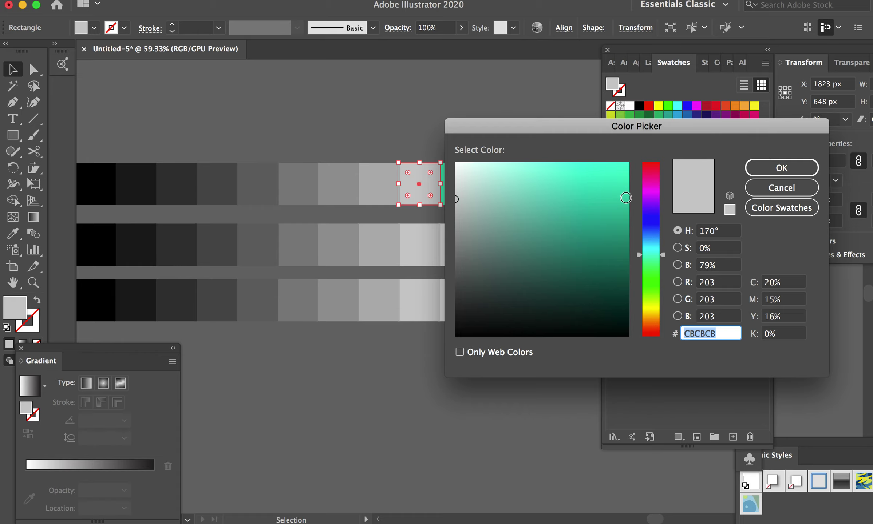
{"action": "left_click", "coordinate": [625, 198]}
{"action": "left_click", "coordinate": [781, 167]}
{"action": "left_click", "coordinate": [438, 98]}
Step: Recolour the next top-row square with a darker teal
{"action": "left_click", "coordinate": [381, 198]}
{"action": "double_click", "coordinate": [613, 87]}
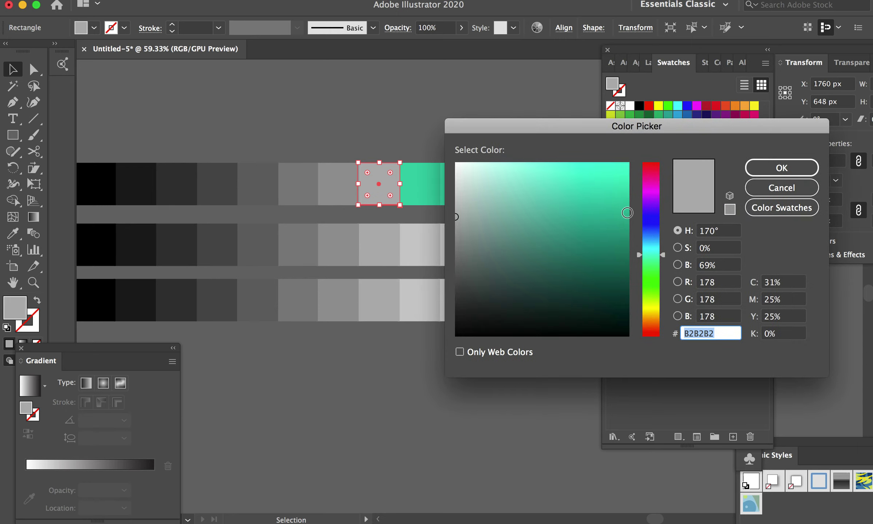
{"action": "left_click", "coordinate": [627, 214]}
{"action": "left_click", "coordinate": [780, 168]}
{"action": "left_click", "coordinate": [404, 132]}
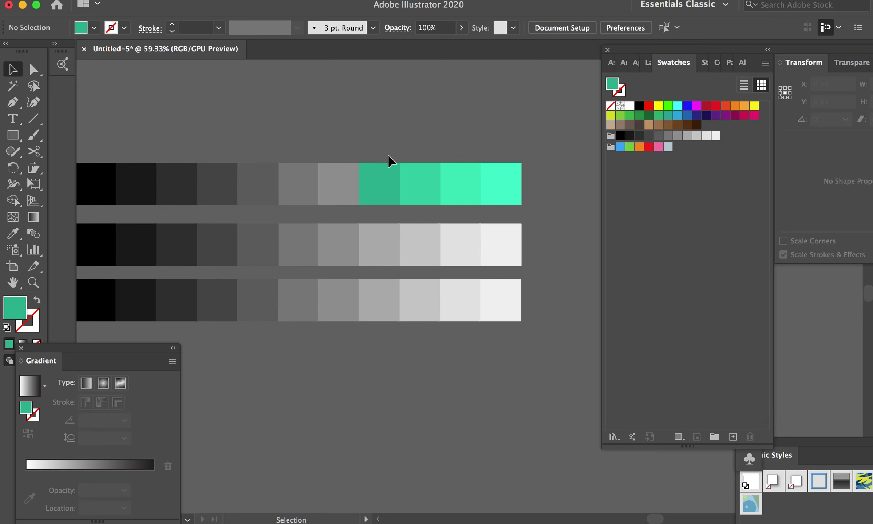
{"action": "scroll", "coordinate": [378, 163], "scroll_direction": "left", "scroll_amount": 3}
Step: Fill the following top-row square with deeper teal 049980
{"action": "left_click", "coordinate": [404, 183]}
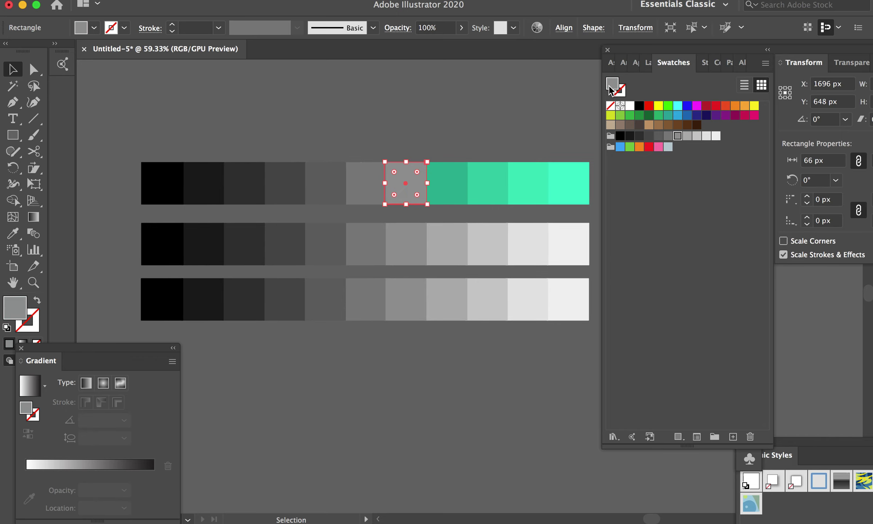
{"action": "double_click", "coordinate": [612, 87]}
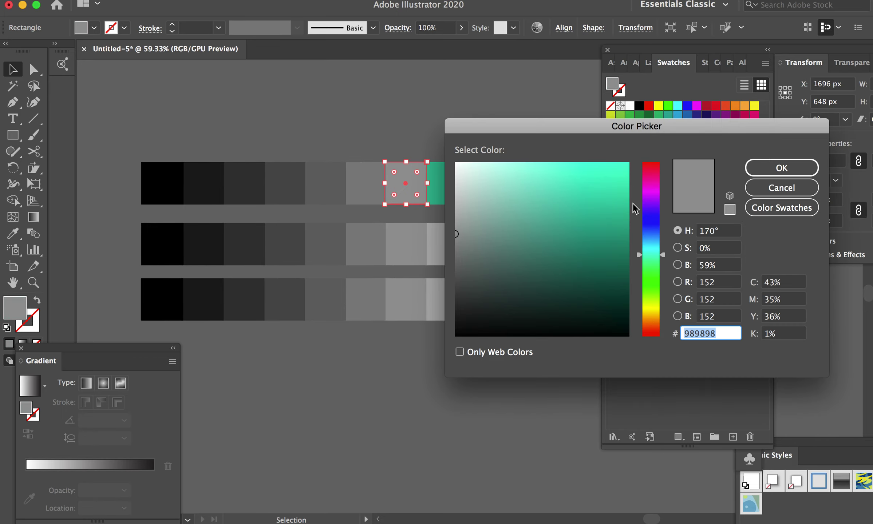
{"action": "left_click", "coordinate": [626, 231]}
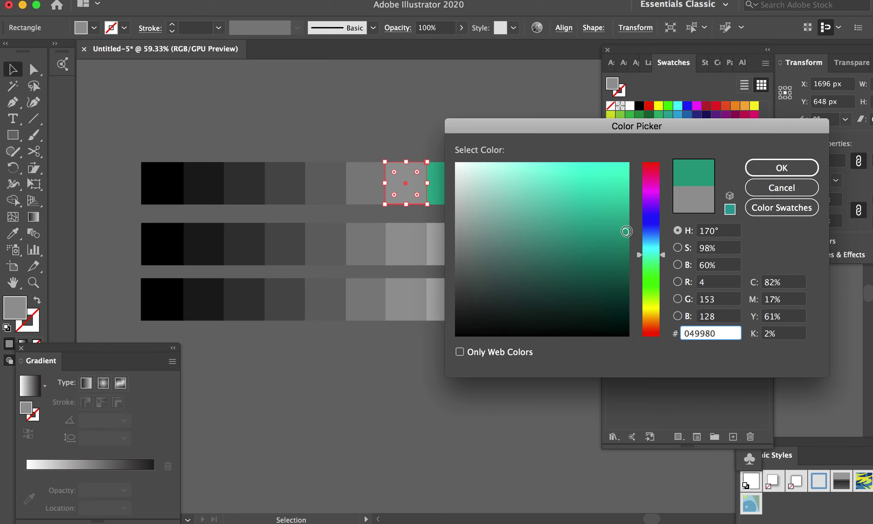
{"action": "left_click", "coordinate": [781, 168]}
{"action": "left_click", "coordinate": [499, 110]}
{"action": "scroll", "coordinate": [499, 109], "scroll_direction": "left", "scroll_amount": 2}
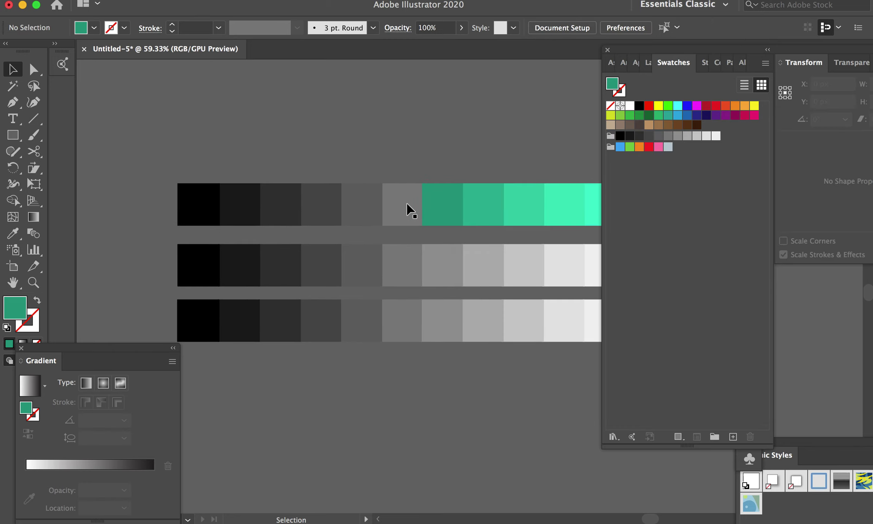
{"action": "double_click", "coordinate": [405, 208]}
Step: Fill the next two squares with darker teals 037F6A and 026857
{"action": "double_click", "coordinate": [613, 84]}
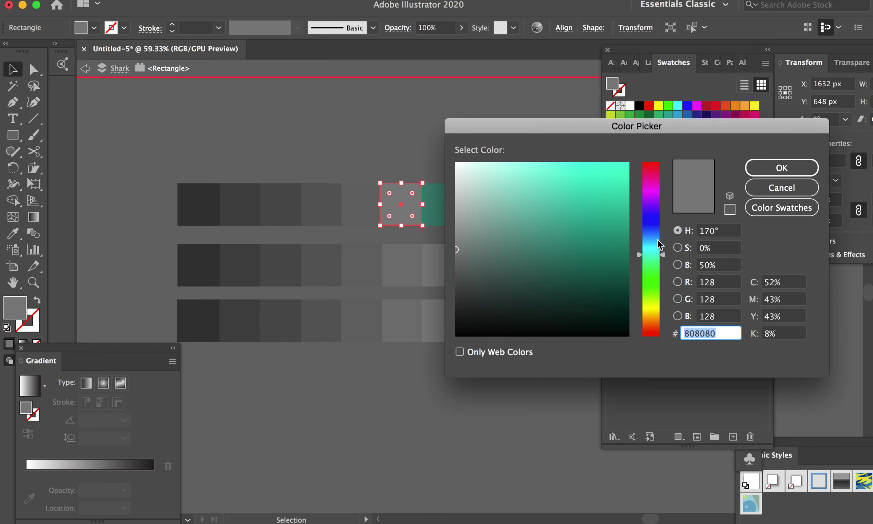
{"action": "left_click", "coordinate": [625, 248]}
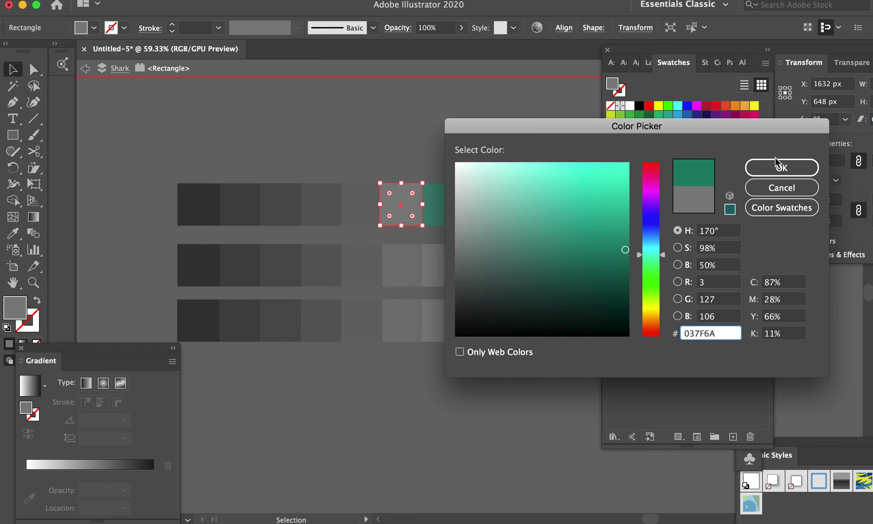
{"action": "left_click", "coordinate": [775, 162]}
{"action": "left_click", "coordinate": [419, 168]}
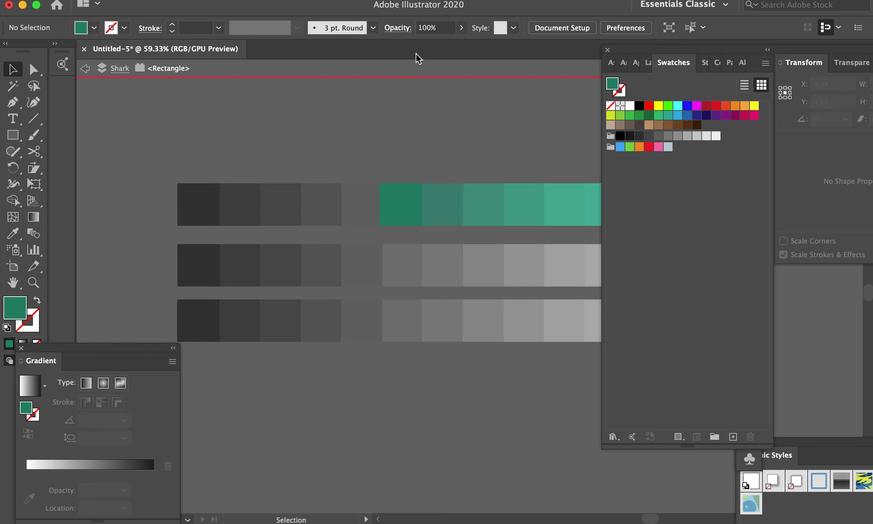
{"action": "left_click", "coordinate": [364, 210]}
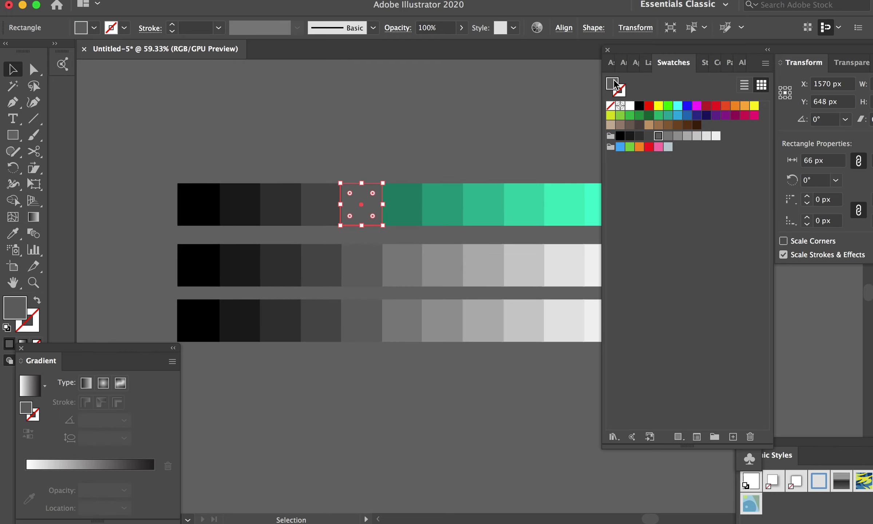
{"action": "double_click", "coordinate": [614, 84]}
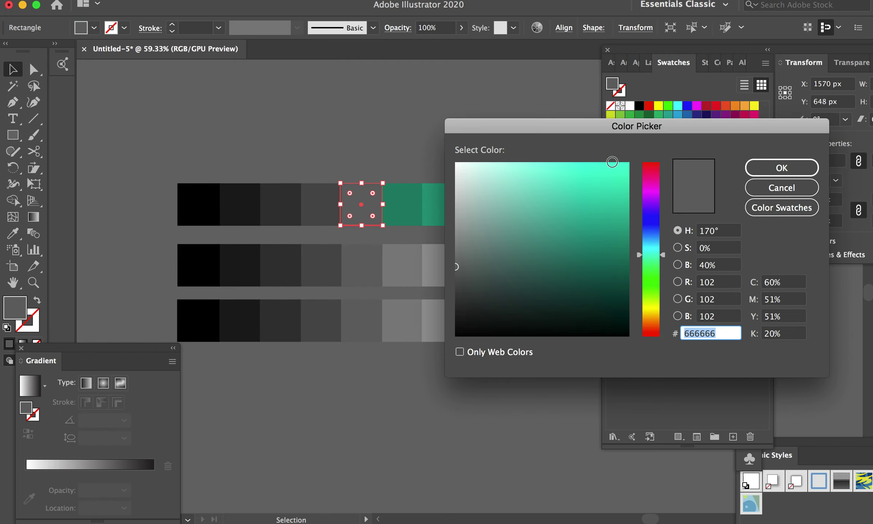
{"action": "left_click", "coordinate": [626, 265]}
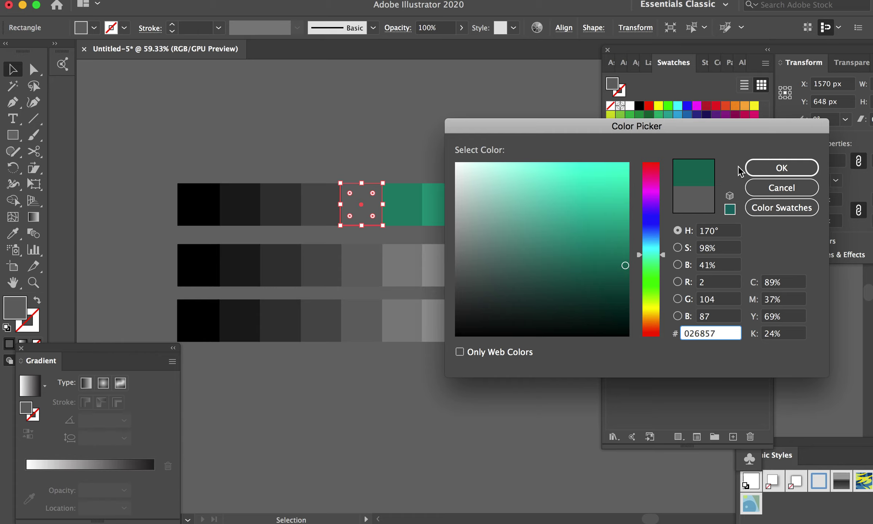
{"action": "left_click", "coordinate": [749, 170]}
{"action": "left_click", "coordinate": [431, 134]}
Step: Exit group isolation and fill the next dark-grey square with green 01493D
{"action": "double_click", "coordinate": [334, 209]}
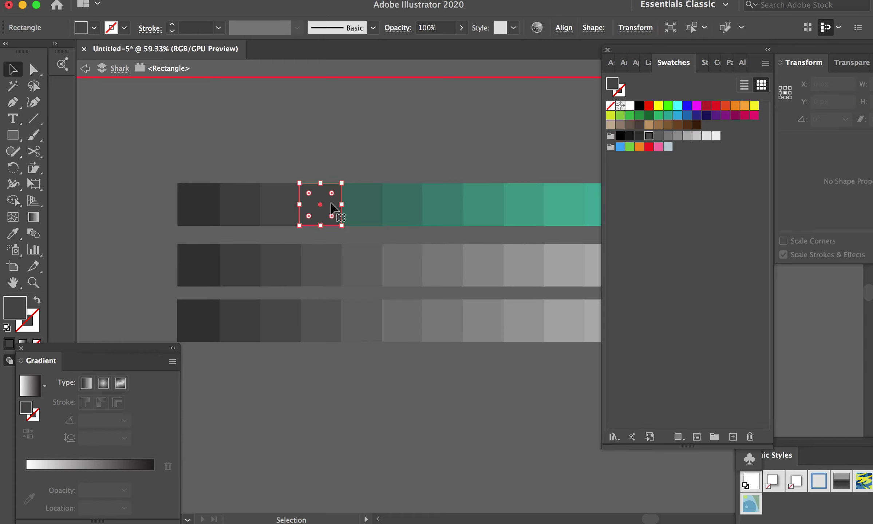
{"action": "double_click", "coordinate": [552, 82]}
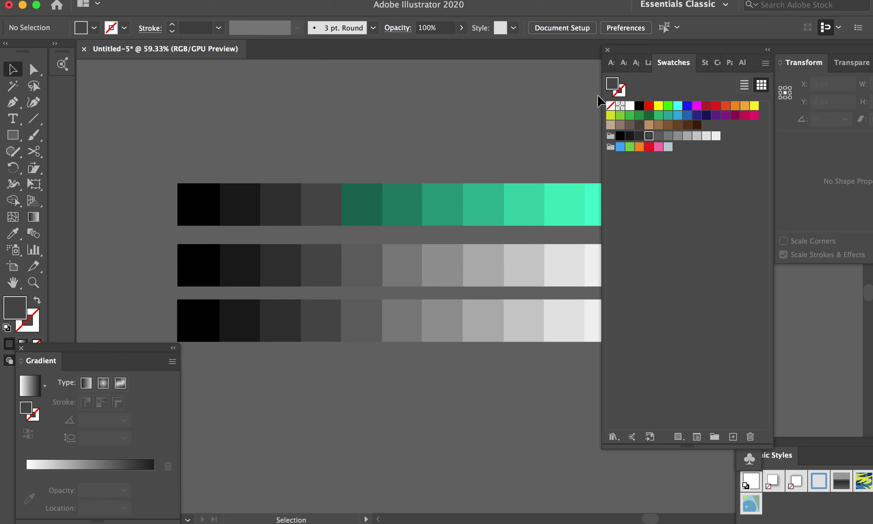
{"action": "left_click", "coordinate": [342, 206]}
{"action": "double_click", "coordinate": [616, 86]}
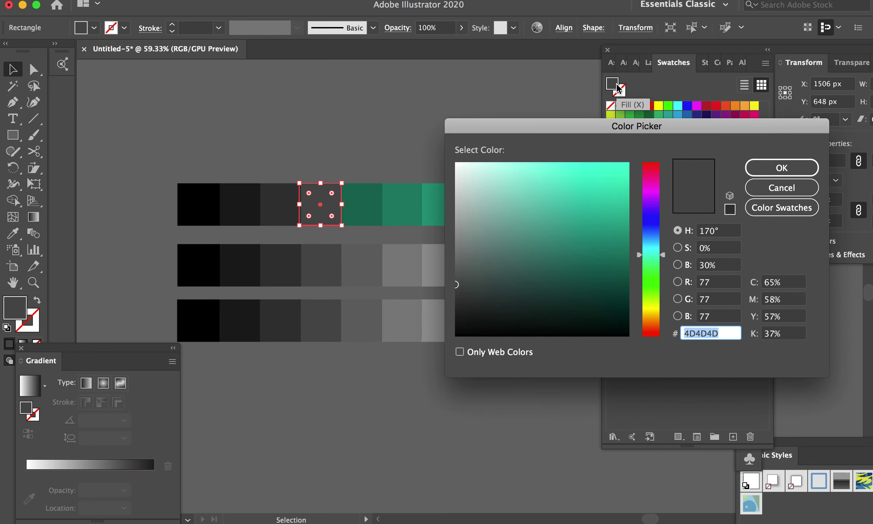
{"action": "left_click", "coordinate": [626, 286]}
{"action": "left_click", "coordinate": [781, 169]}
{"action": "left_click", "coordinate": [486, 173]}
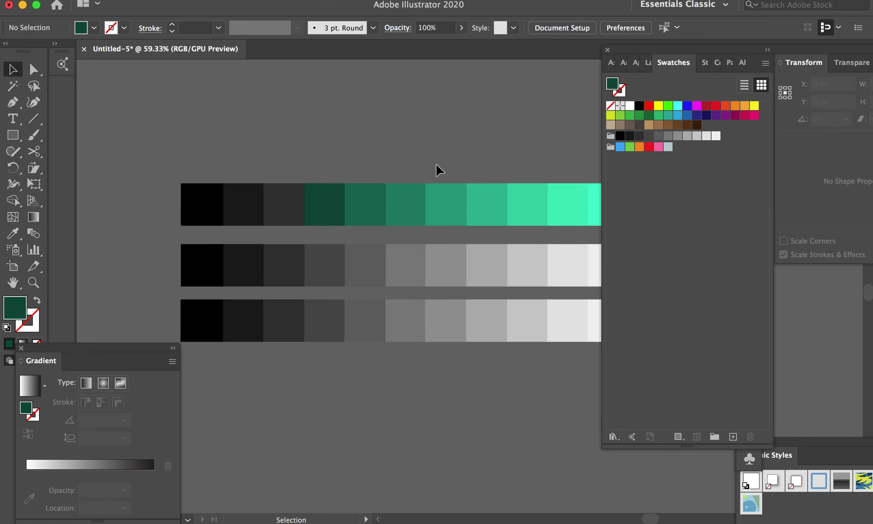
Step: Fill the next dark square with very dark green 01332B
{"action": "scroll", "coordinate": [438, 172], "scroll_direction": "left", "scroll_amount": 3}
{"action": "left_click", "coordinate": [348, 224]}
{"action": "double_click", "coordinate": [614, 85]}
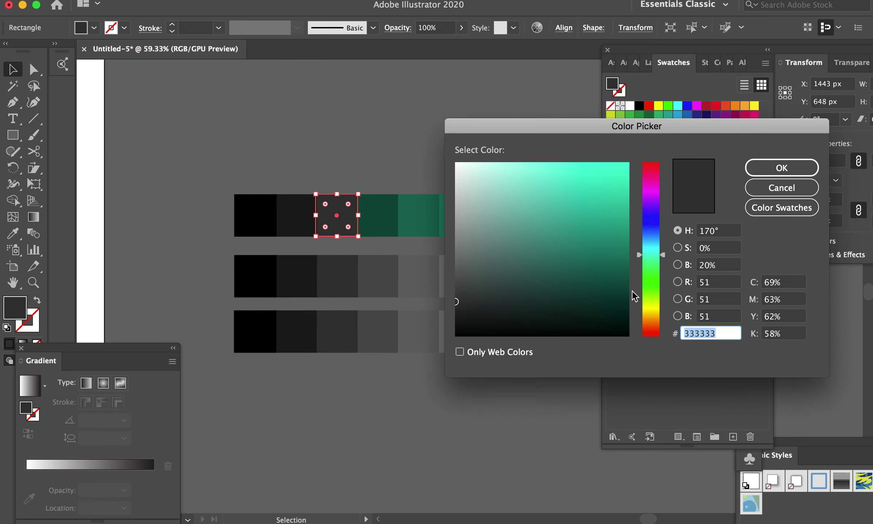
{"action": "left_click", "coordinate": [626, 300]}
{"action": "left_click", "coordinate": [780, 167]}
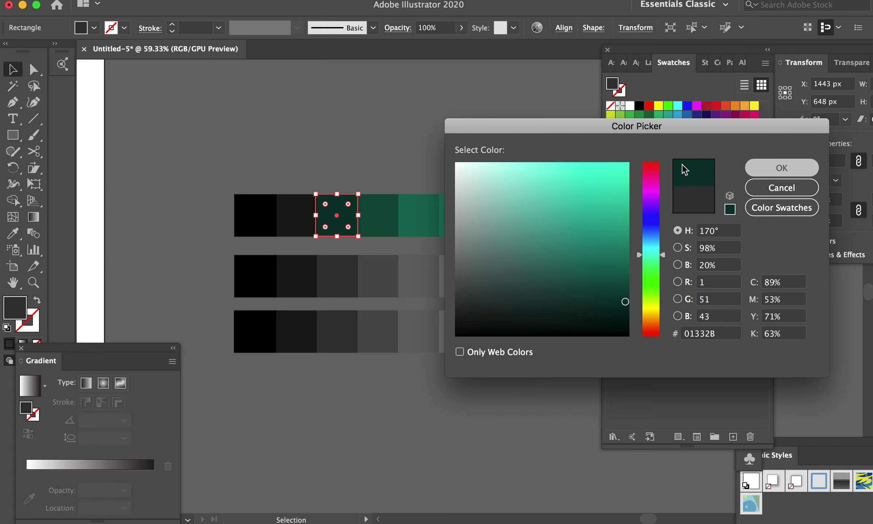
Step: Fill the last two top-row squares, including the black first one, with near-black greens
{"action": "scroll", "coordinate": [386, 144], "scroll_direction": "left", "scroll_amount": 2}
{"action": "left_click", "coordinate": [353, 220]}
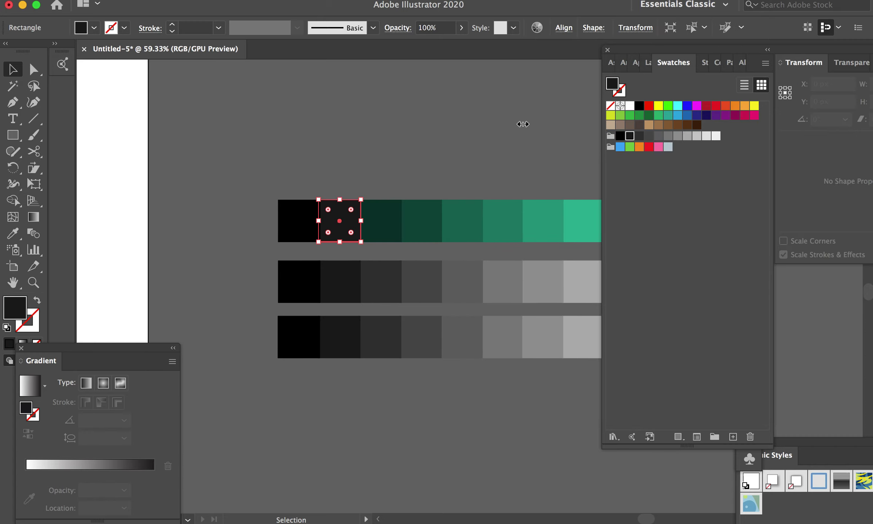
{"action": "double_click", "coordinate": [614, 89]}
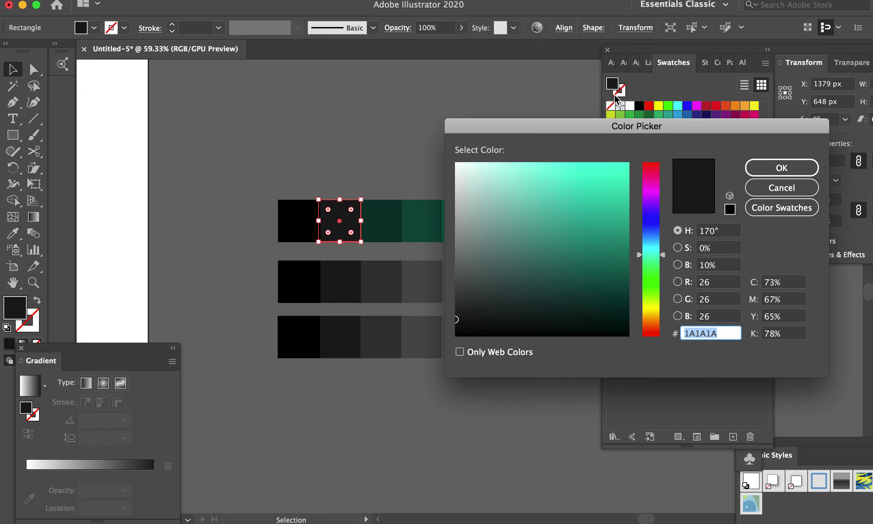
{"action": "left_click", "coordinate": [625, 318]}
{"action": "left_click", "coordinate": [778, 167]}
{"action": "left_click", "coordinate": [447, 160]}
{"action": "left_click", "coordinate": [311, 220]}
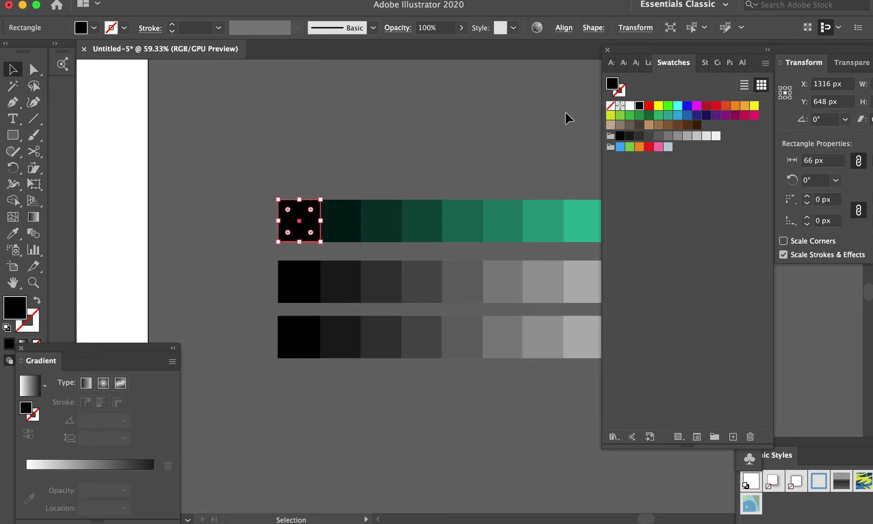
{"action": "double_click", "coordinate": [612, 85]}
{"action": "left_click", "coordinate": [625, 327]}
{"action": "left_click", "coordinate": [756, 168]}
{"action": "left_click", "coordinate": [443, 127]}
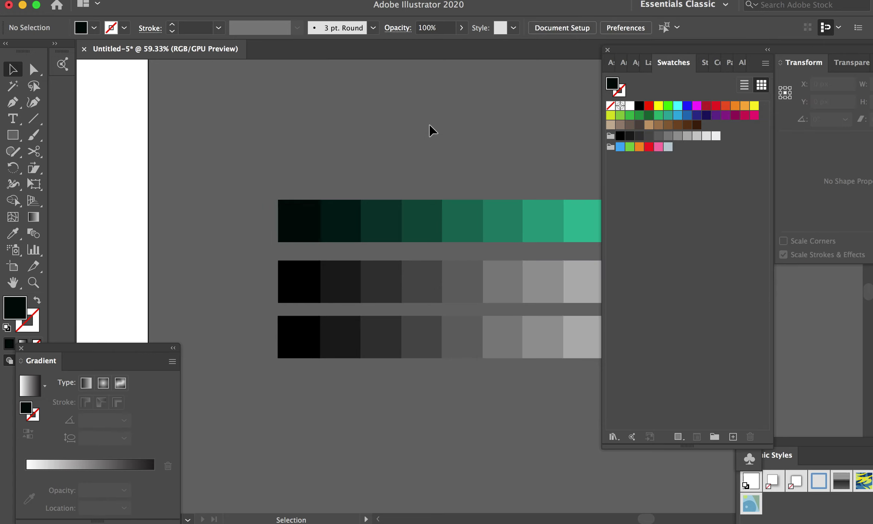
{"action": "scroll", "coordinate": [389, 149], "scroll_direction": "down", "scroll_amount": 3}
Step: Shift the hue to 160° and fill the lightest middle-row square with bright green
{"action": "scroll", "coordinate": [390, 149], "scroll_direction": "up", "scroll_amount": 1}
{"action": "scroll", "coordinate": [390, 149], "scroll_direction": "right", "scroll_amount": 1}
{"action": "left_click", "coordinate": [511, 235]}
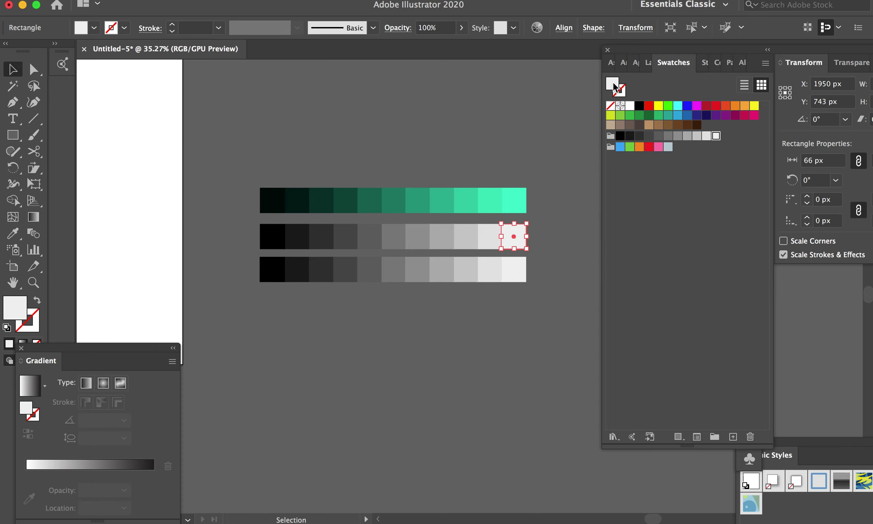
{"action": "double_click", "coordinate": [613, 87]}
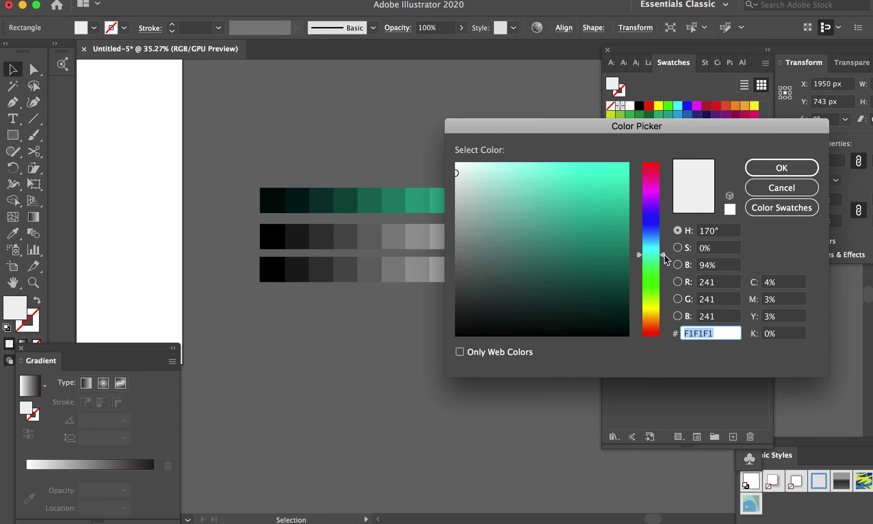
{"action": "left_click_drag", "start_coordinate": [664, 255], "coordinate": [665, 260]}
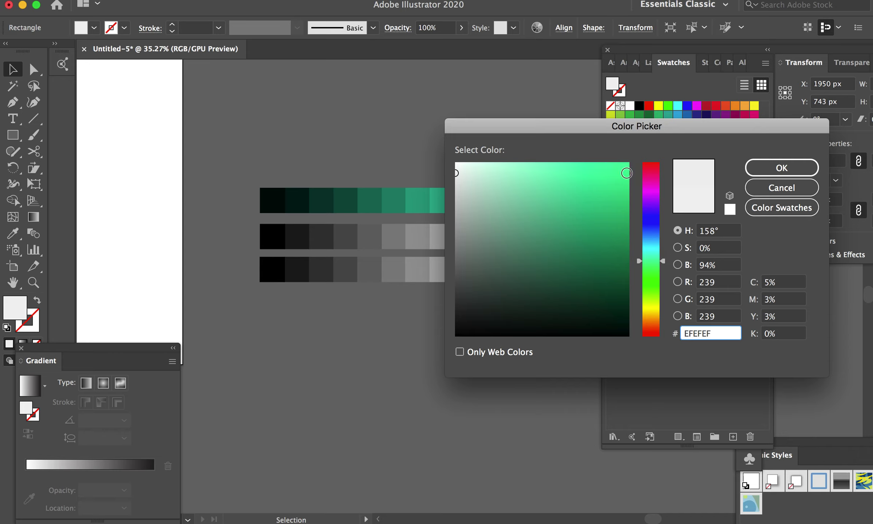
{"action": "left_click", "coordinate": [626, 173]}
{"action": "left_click", "coordinate": [753, 168]}
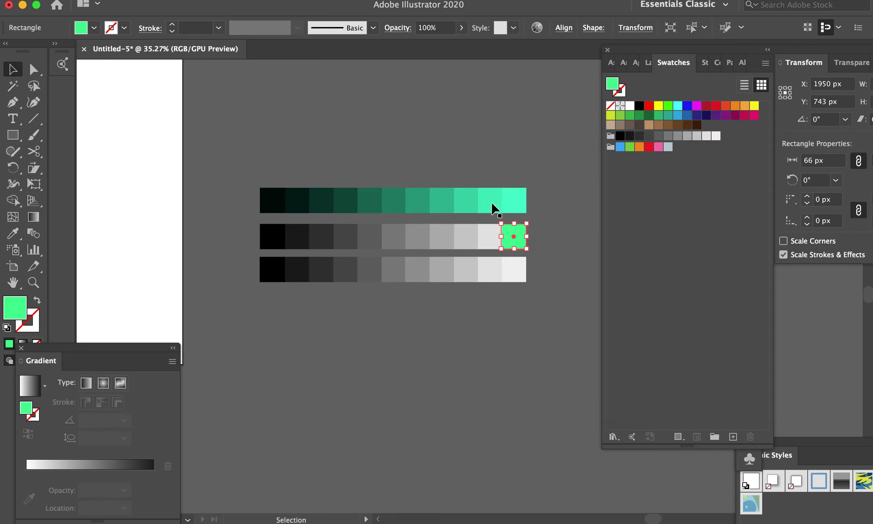
Step: Check the new green square's fill, leaving the neighbouring grey unchanged for now
{"action": "left_click", "coordinate": [485, 238]}
{"action": "double_click", "coordinate": [610, 94]}
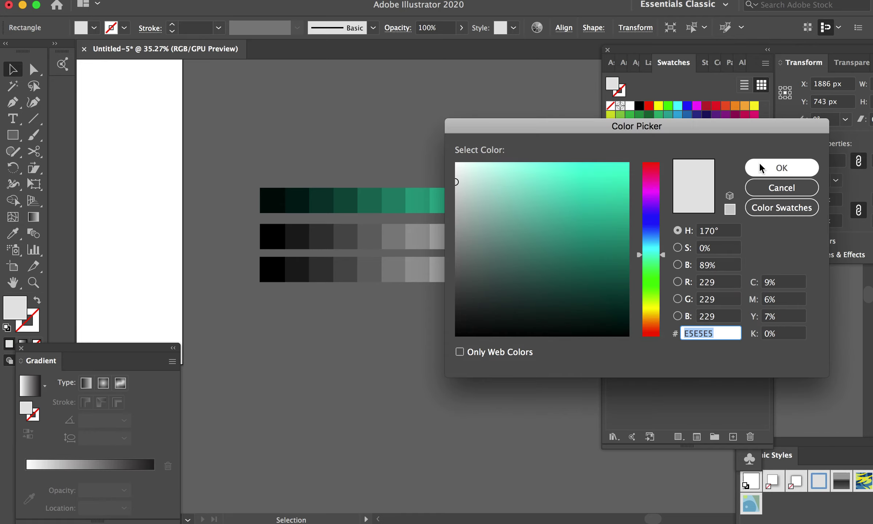
{"action": "left_click", "coordinate": [756, 167]}
{"action": "left_click", "coordinate": [515, 240]}
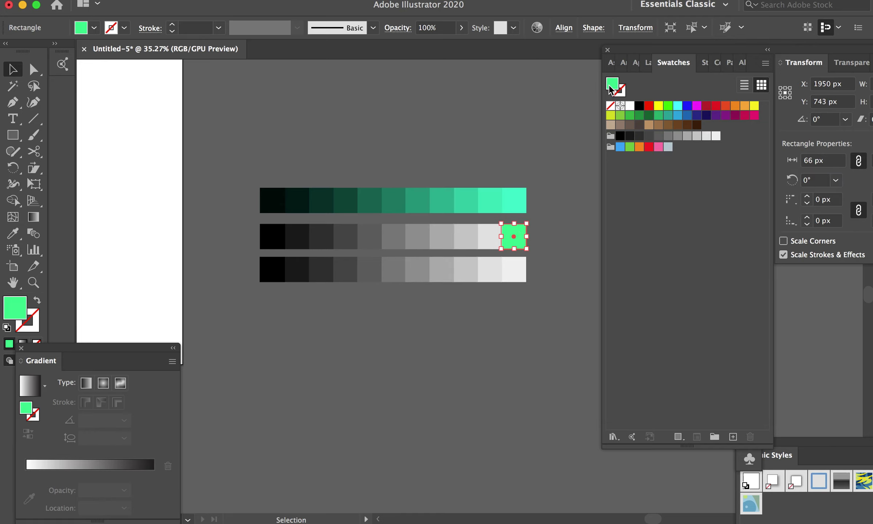
{"action": "double_click", "coordinate": [612, 88]}
{"action": "left_click", "coordinate": [756, 168]}
Step: Paste green values into the next two squares, replacing E5E5E5 and CBCBCB
{"action": "left_click", "coordinate": [488, 242]}
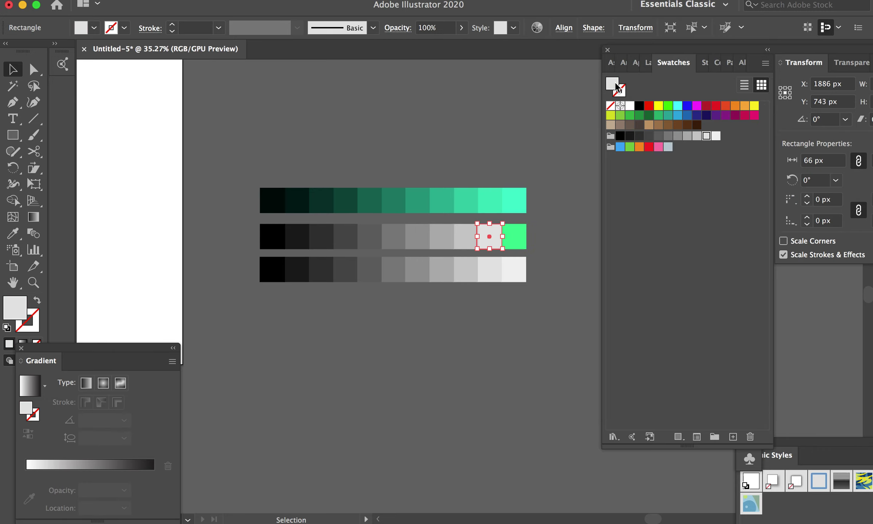
{"action": "double_click", "coordinate": [615, 85]}
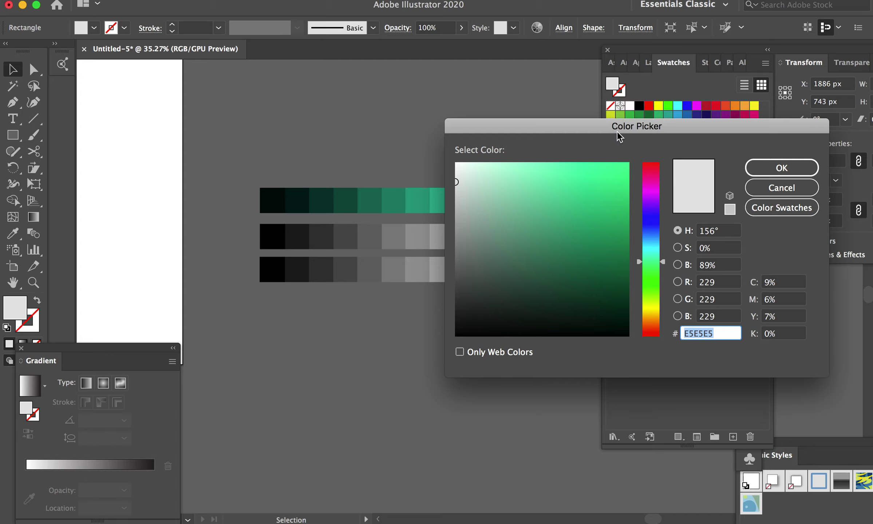
{"action": "type", "text": "05E288"}
{"action": "key", "text": "Return"}
{"action": "left_click", "coordinate": [461, 242]}
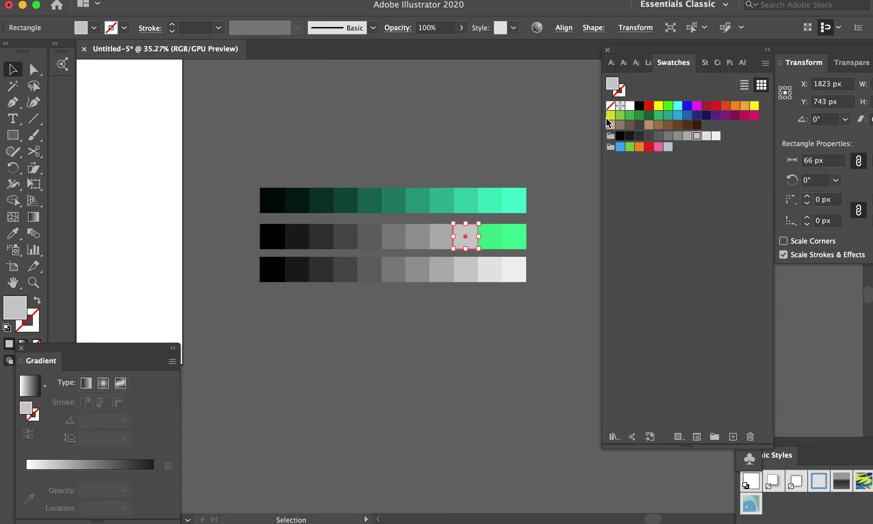
{"action": "double_click", "coordinate": [614, 88]}
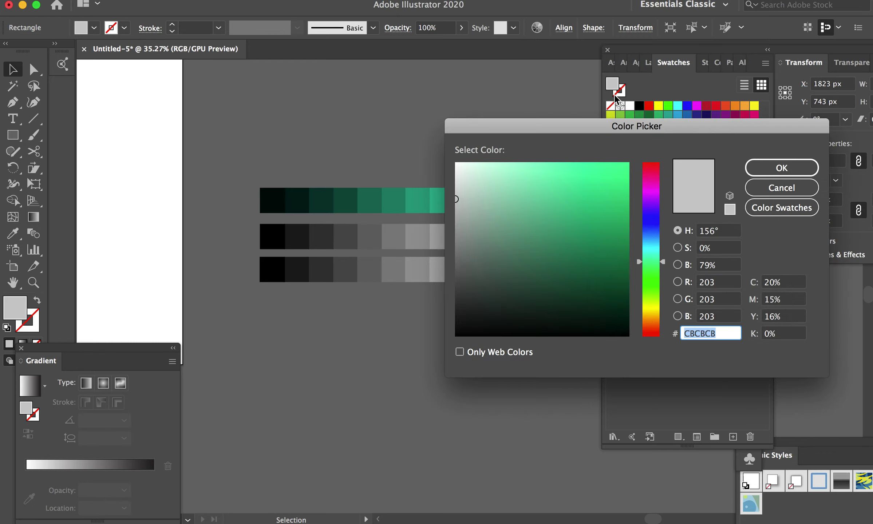
{"action": "type", "text": "05CC7A"}
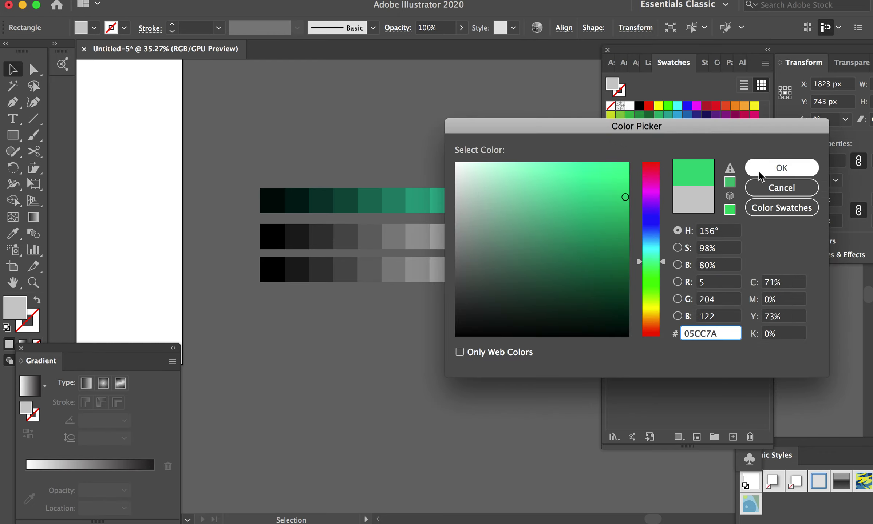
{"action": "left_click", "coordinate": [782, 167]}
Step: Replace the B2B2B2 and 989898 squares with saturated greens of matching brightness
{"action": "left_click", "coordinate": [439, 241]}
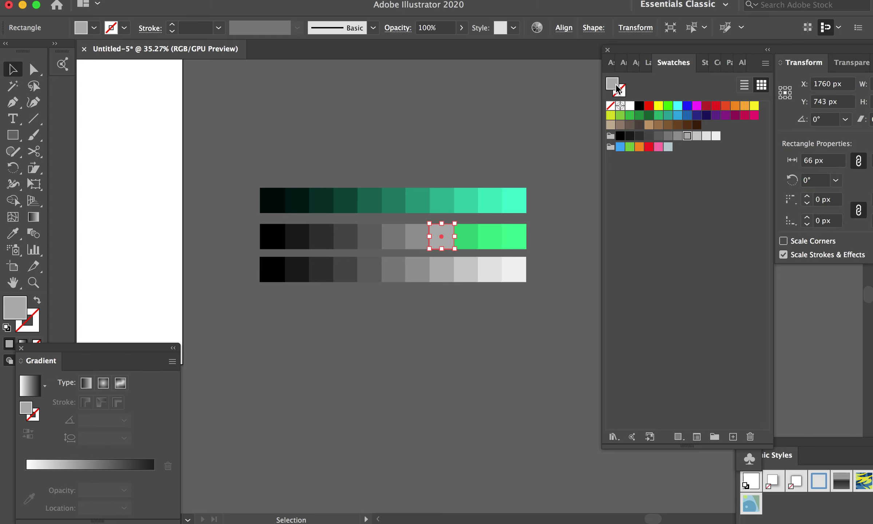
{"action": "double_click", "coordinate": [617, 89]}
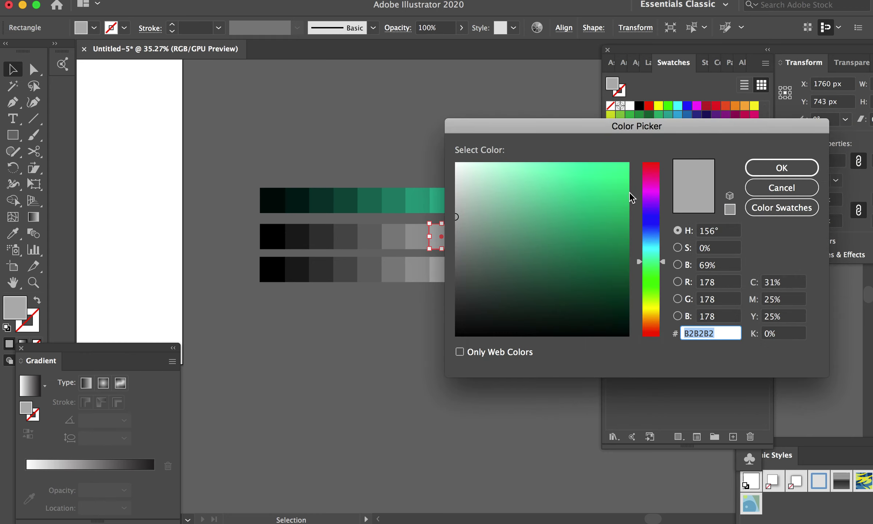
{"action": "left_click", "coordinate": [626, 215]}
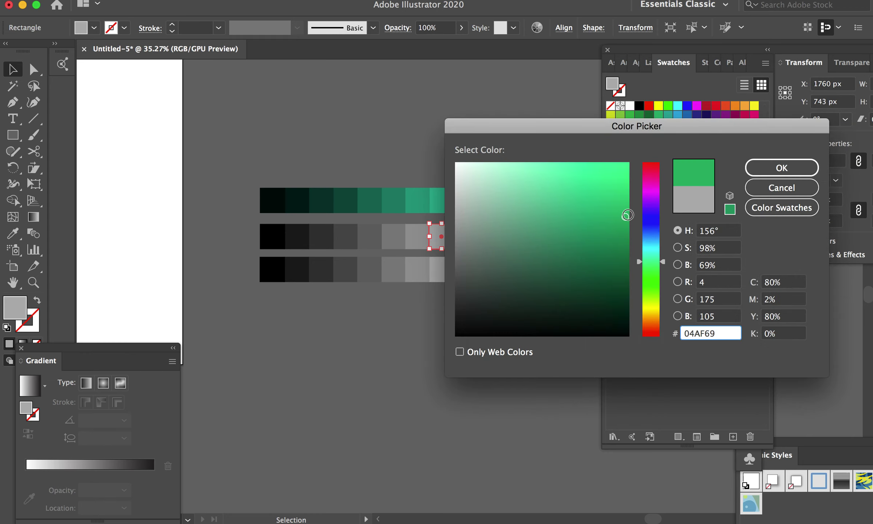
{"action": "left_click", "coordinate": [764, 176]}
{"action": "left_click", "coordinate": [509, 145]}
{"action": "left_click", "coordinate": [419, 237]}
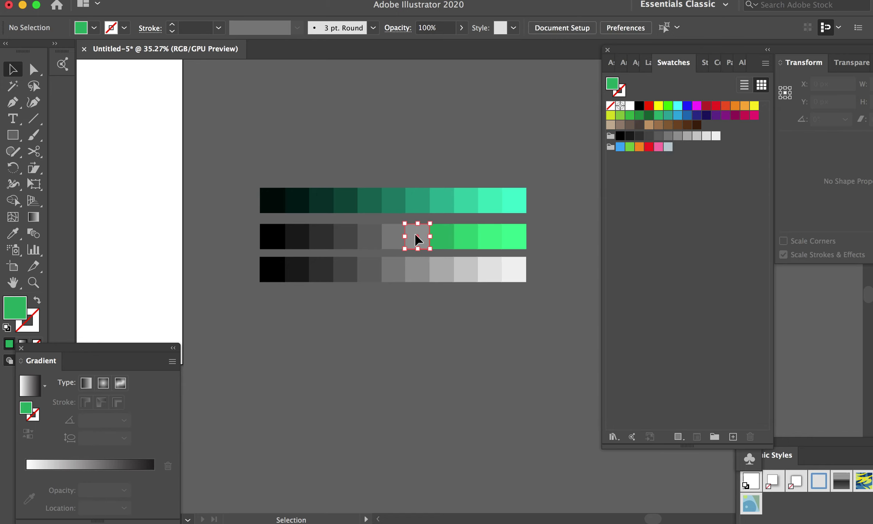
{"action": "double_click", "coordinate": [613, 87]}
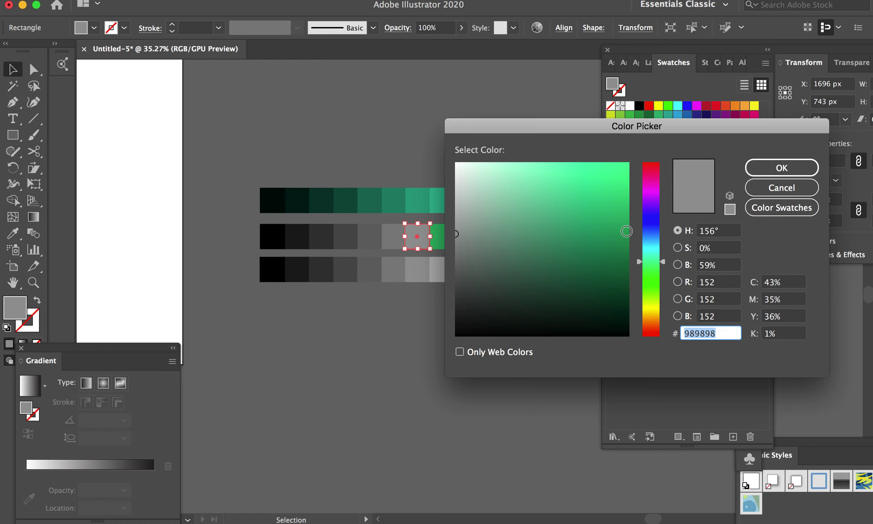
{"action": "left_click", "coordinate": [626, 231]}
{"action": "left_click", "coordinate": [782, 168]}
{"action": "left_click", "coordinate": [464, 121]}
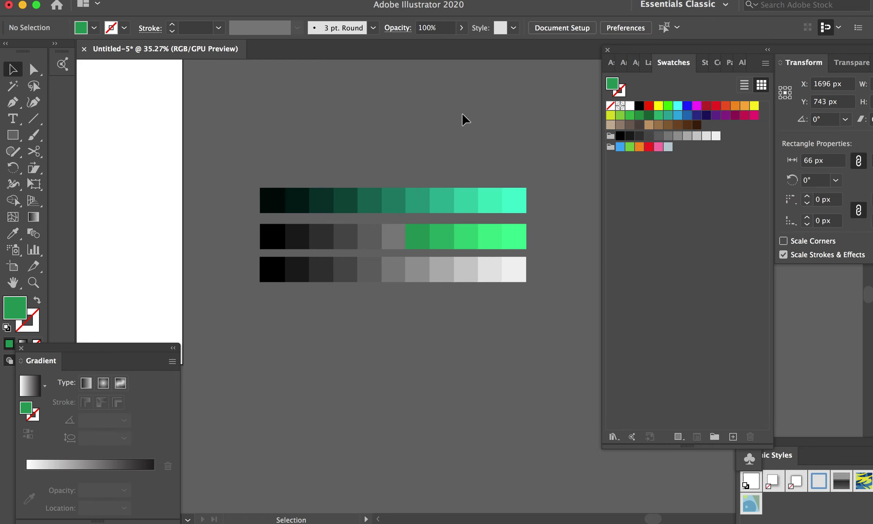
Step: Recolour the 808080 and 666666 squares with mid and darker greens
{"action": "left_click", "coordinate": [394, 240]}
{"action": "double_click", "coordinate": [615, 84]}
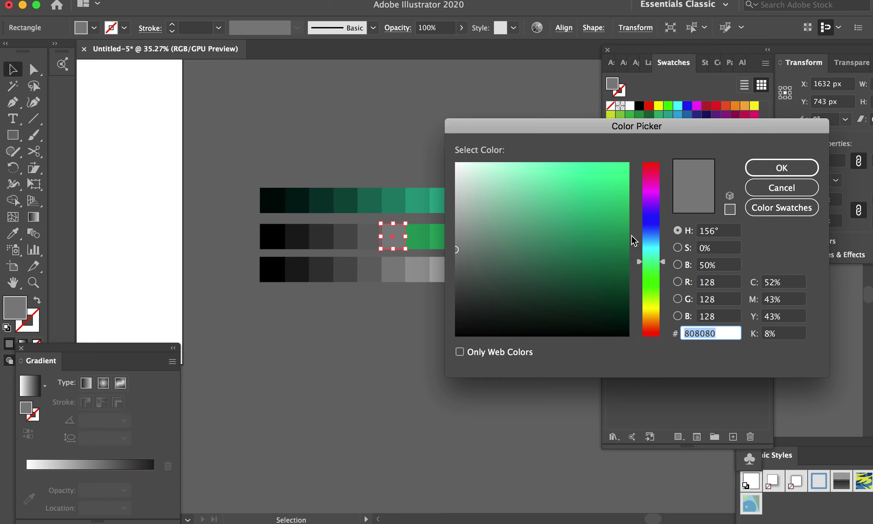
{"action": "left_click", "coordinate": [627, 249]}
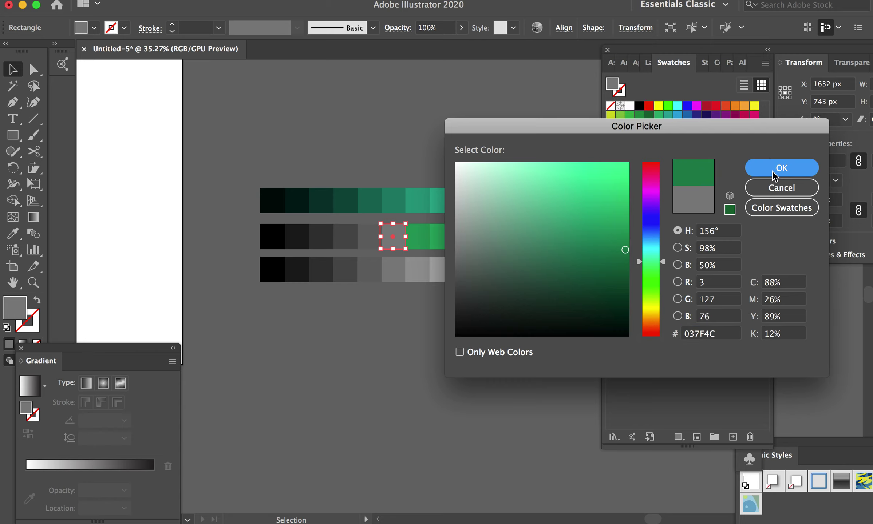
{"action": "left_click", "coordinate": [781, 168]}
{"action": "left_click", "coordinate": [509, 120]}
{"action": "scroll", "coordinate": [412, 244], "scroll_direction": "left", "scroll_amount": 2}
{"action": "left_click", "coordinate": [409, 245]}
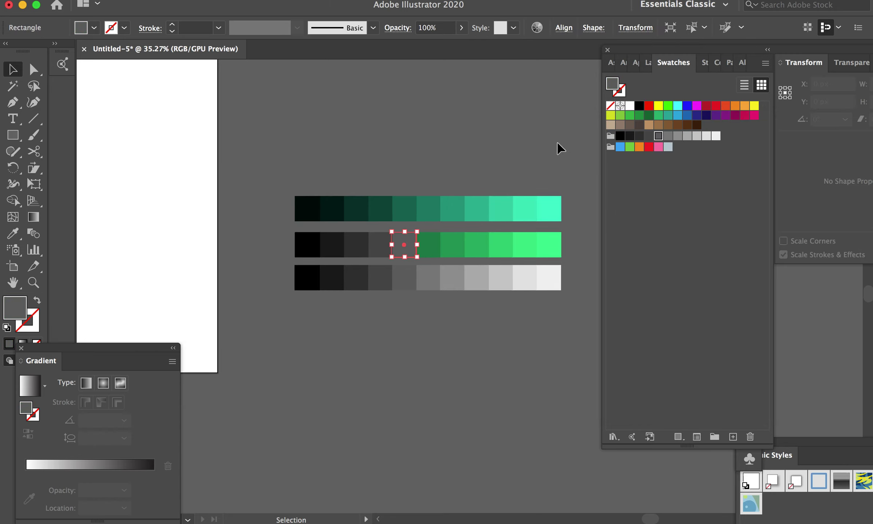
{"action": "double_click", "coordinate": [617, 87]}
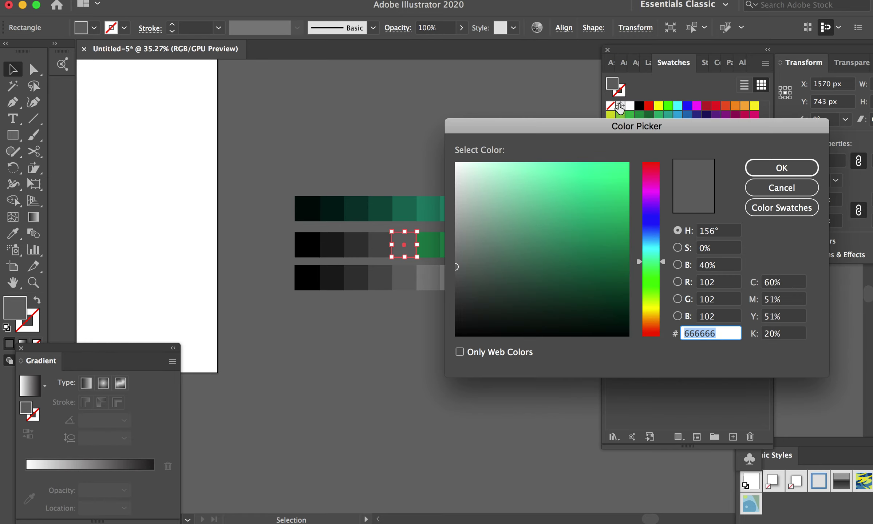
{"action": "left_click", "coordinate": [627, 267]}
{"action": "left_click", "coordinate": [771, 168]}
{"action": "left_click", "coordinate": [468, 163]}
Step: Recolour the 4D4D4D and 333333 squares with dark and very dark greens
{"action": "left_click", "coordinate": [377, 243]}
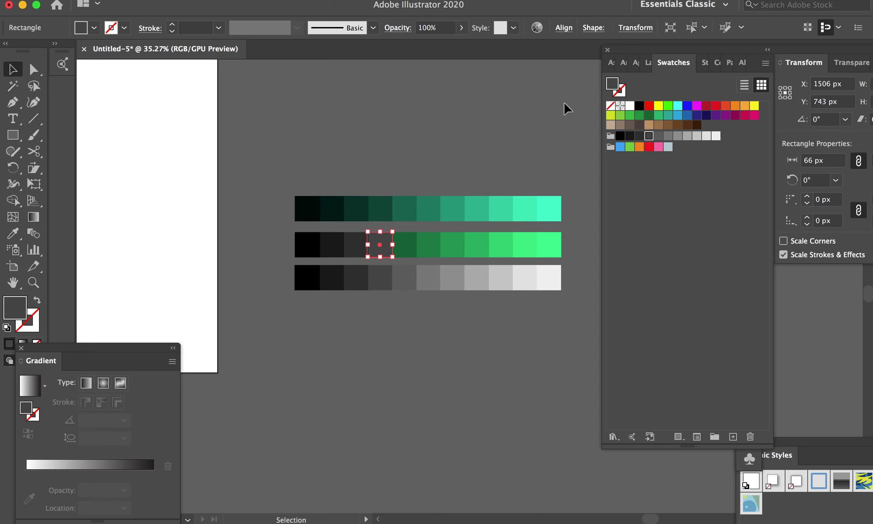
{"action": "double_click", "coordinate": [613, 90]}
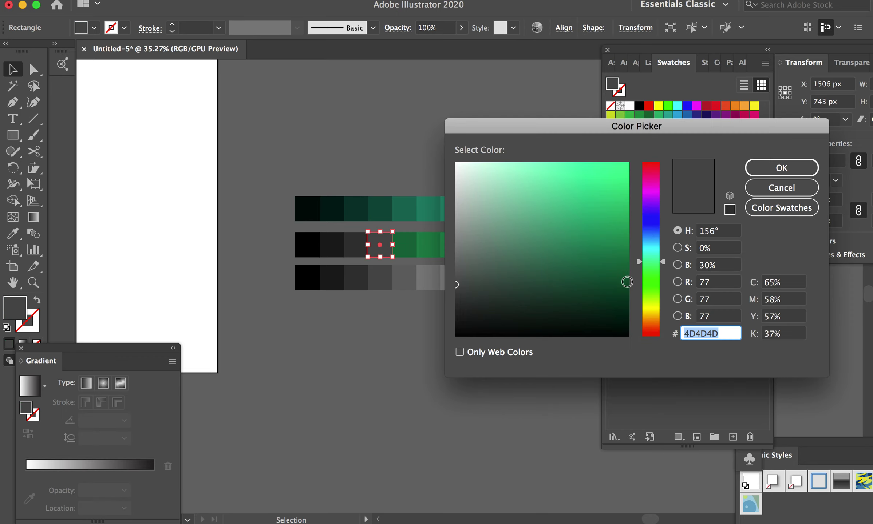
{"action": "left_click", "coordinate": [626, 282]}
{"action": "left_click", "coordinate": [761, 168]}
{"action": "left_click", "coordinate": [436, 181]}
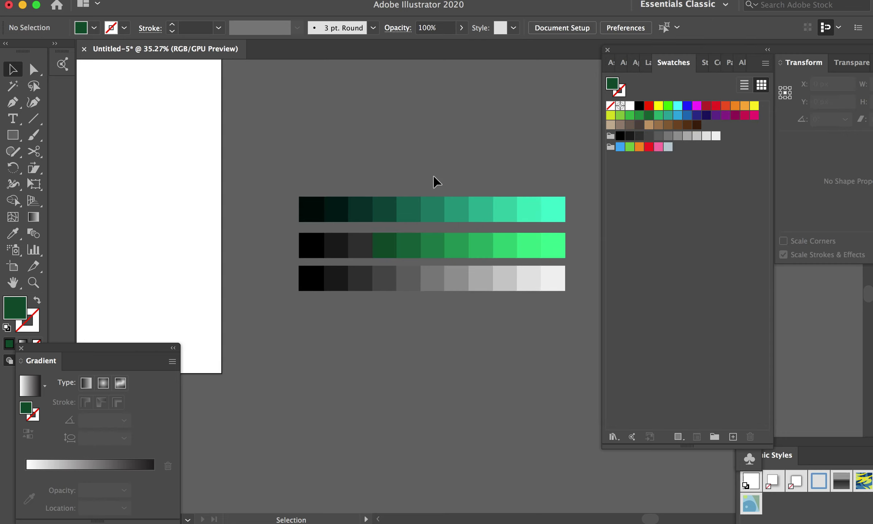
{"action": "left_click", "coordinate": [390, 259]}
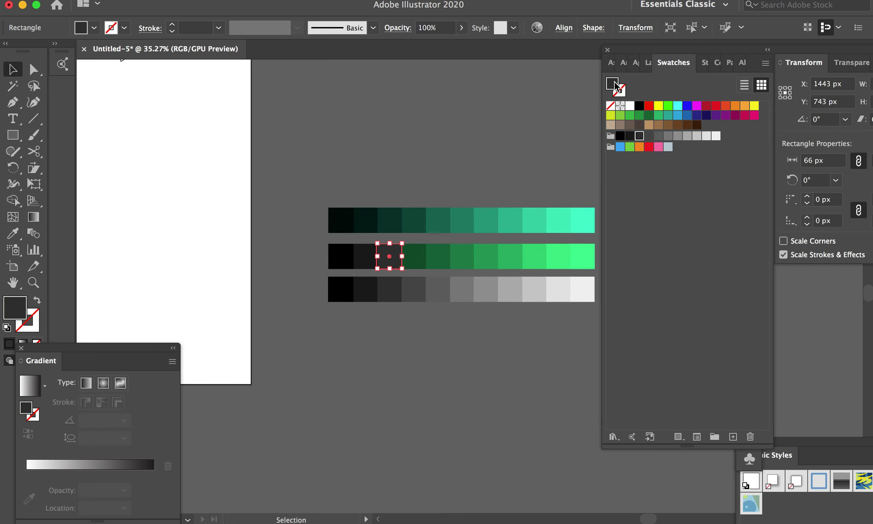
{"action": "double_click", "coordinate": [615, 86]}
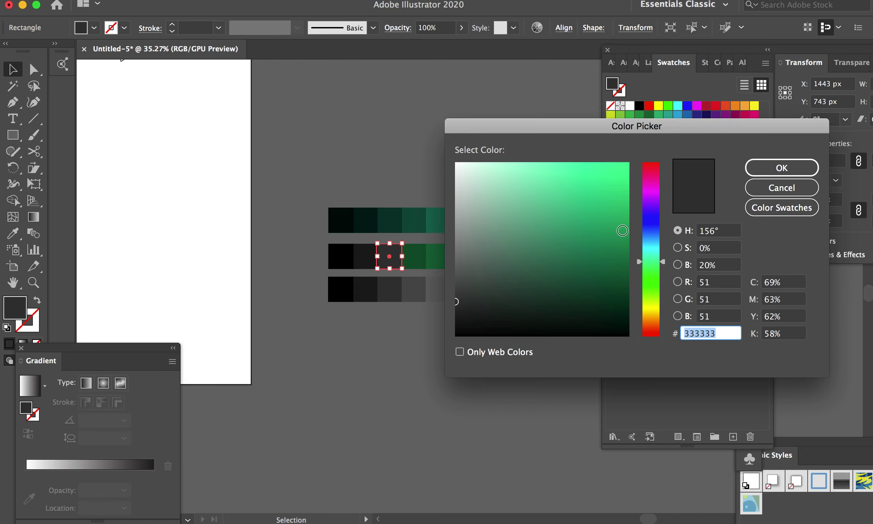
{"action": "left_click", "coordinate": [625, 301]}
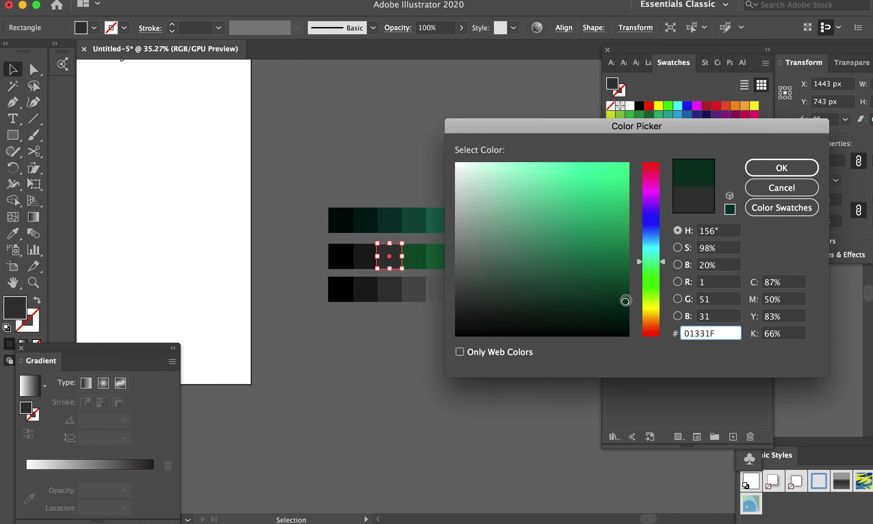
{"action": "left_click", "coordinate": [781, 168]}
{"action": "left_click", "coordinate": [415, 273]}
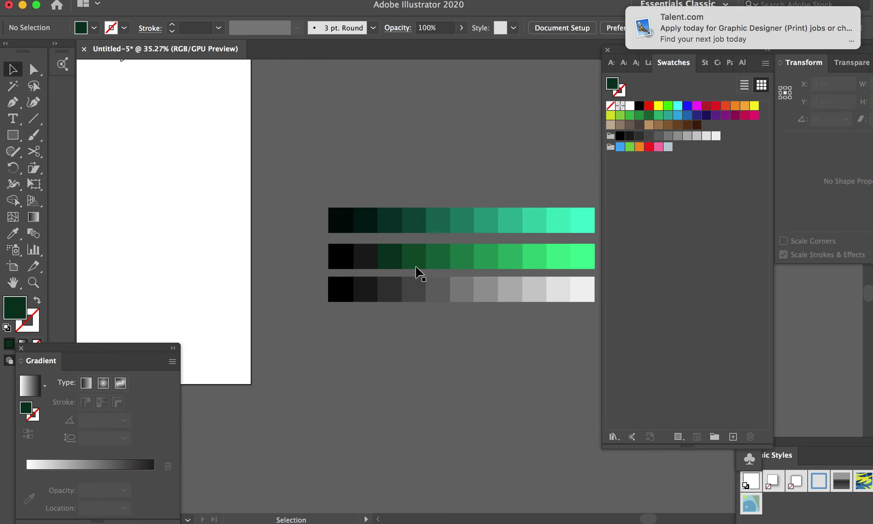
Step: Turn the 1A1A1A and black first squares into near-black and darkest greens
{"action": "scroll", "coordinate": [415, 273], "scroll_direction": "left", "scroll_amount": 3}
{"action": "left_click", "coordinate": [392, 254]}
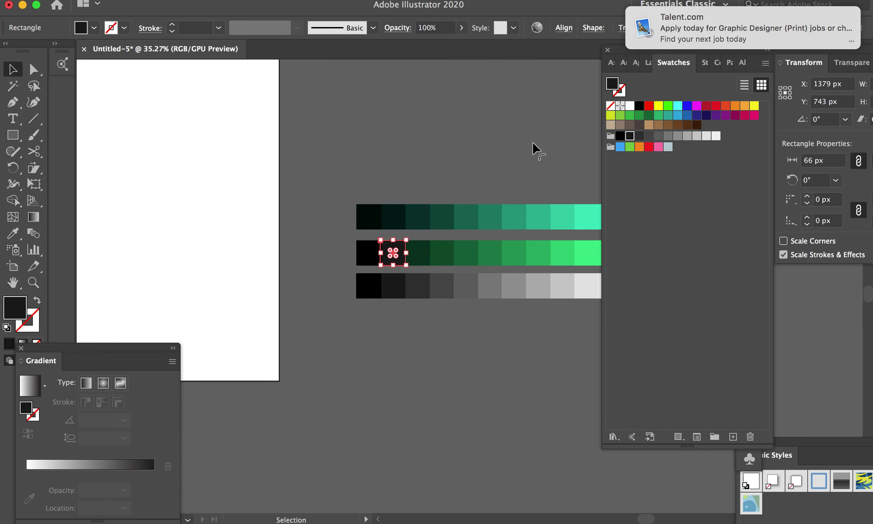
{"action": "double_click", "coordinate": [614, 86]}
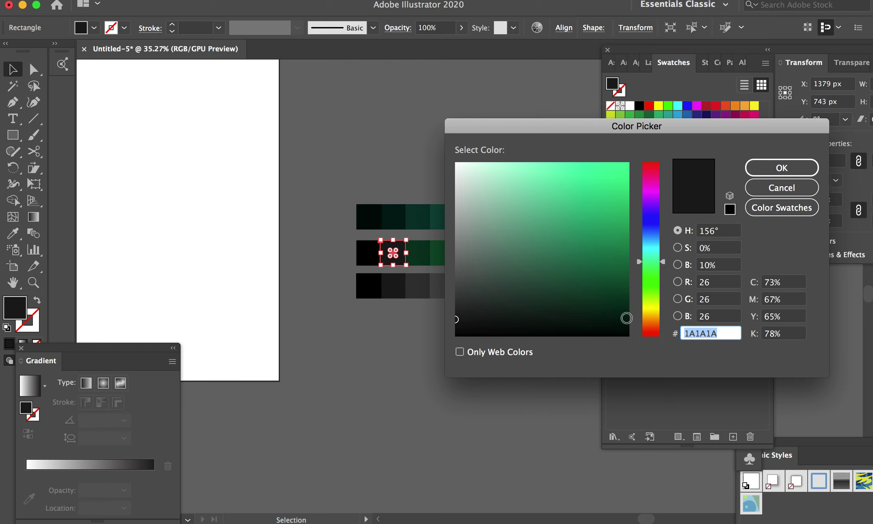
{"action": "left_click", "coordinate": [627, 320]}
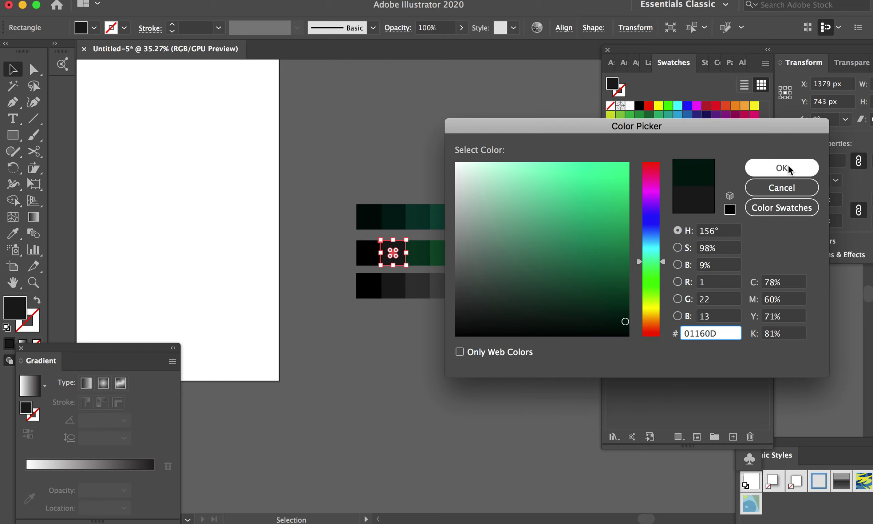
{"action": "left_click", "coordinate": [782, 168]}
{"action": "left_click", "coordinate": [471, 169]}
{"action": "left_click", "coordinate": [369, 259]}
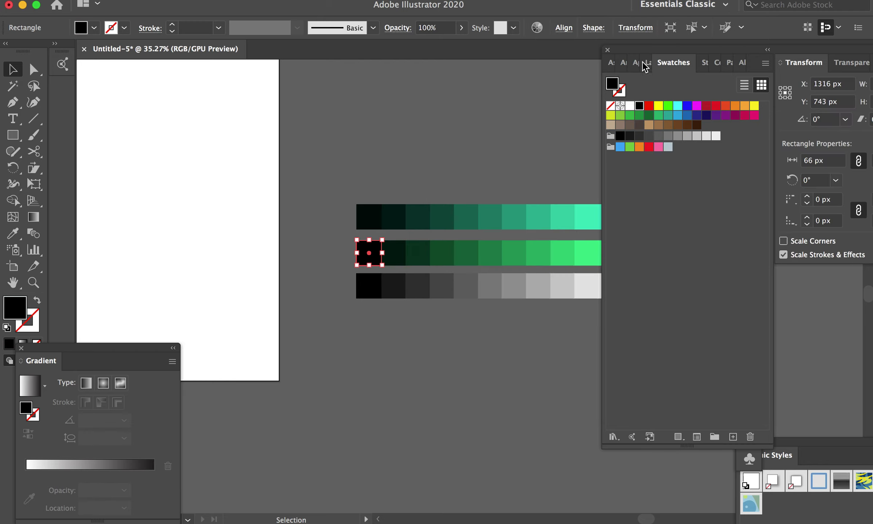
{"action": "double_click", "coordinate": [614, 89]}
{"action": "left_click", "coordinate": [625, 333]}
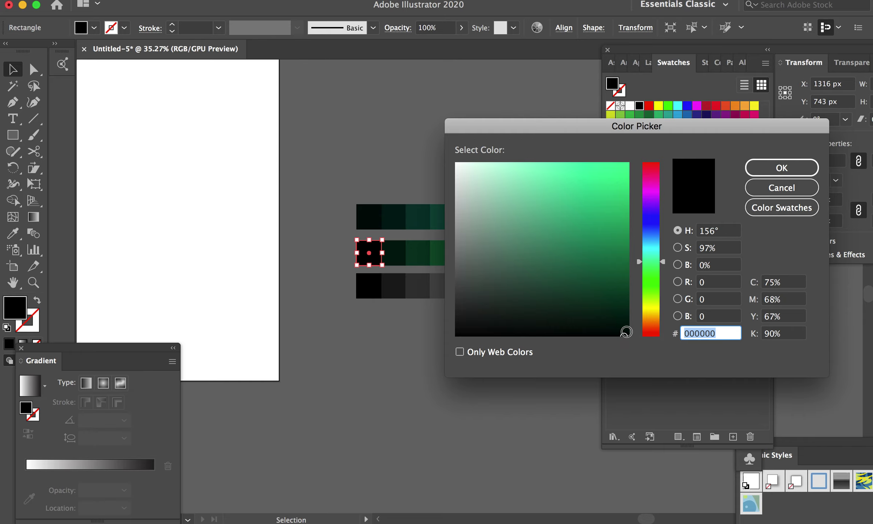
{"action": "left_click", "coordinate": [761, 168]}
{"action": "left_click", "coordinate": [569, 139]}
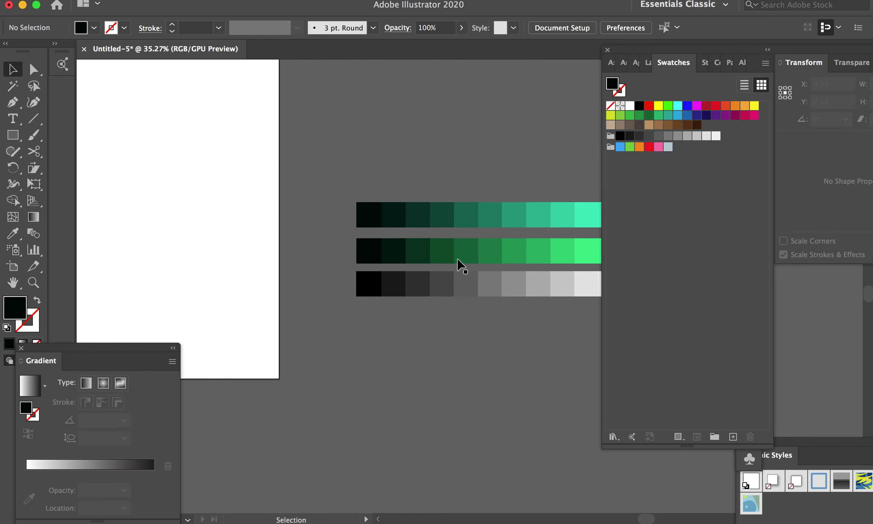
{"action": "scroll", "coordinate": [460, 263], "scroll_direction": "right", "scroll_amount": 3}
Step: Fill the bottom row's last grey square with pale tan EFCC95
{"action": "left_click", "coordinate": [492, 262]}
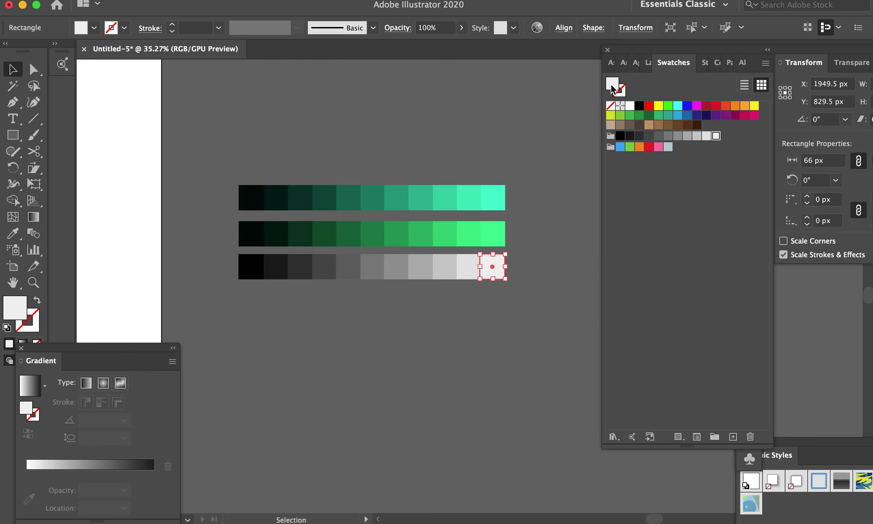
{"action": "double_click", "coordinate": [614, 89]}
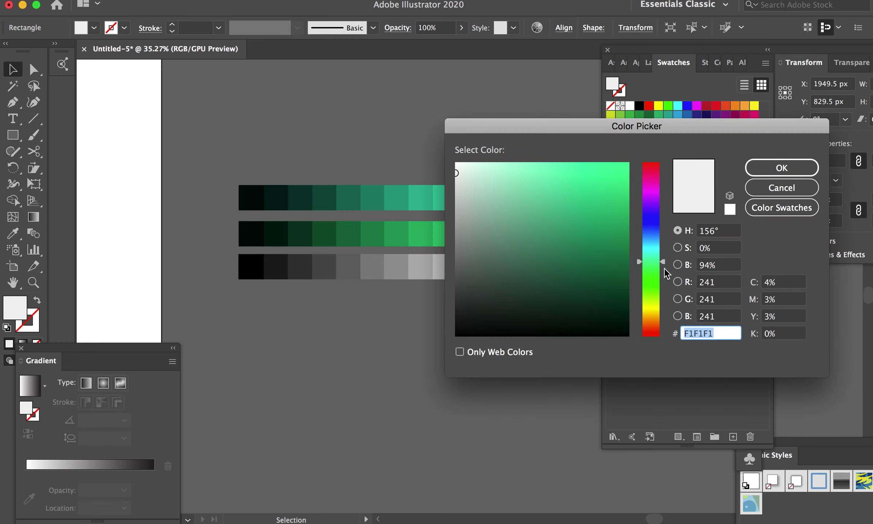
{"action": "left_click_drag", "start_coordinate": [663, 263], "coordinate": [661, 314]}
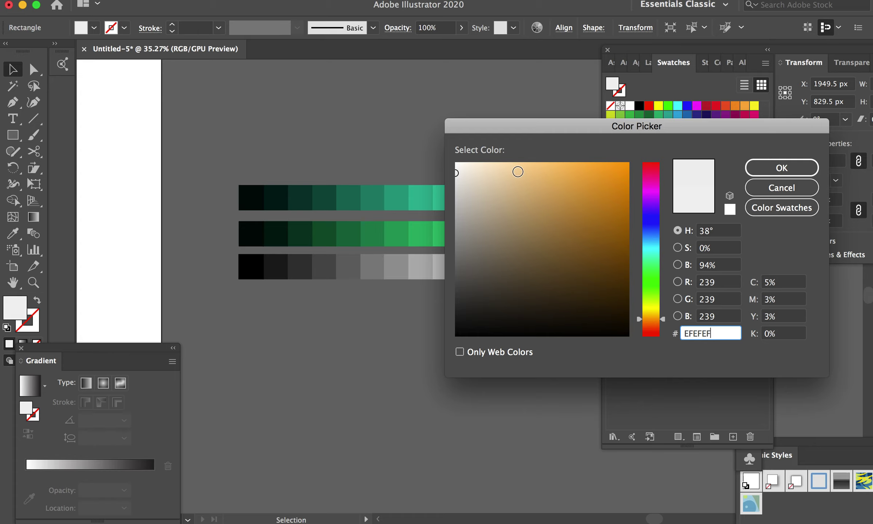
{"action": "left_click", "coordinate": [523, 172]}
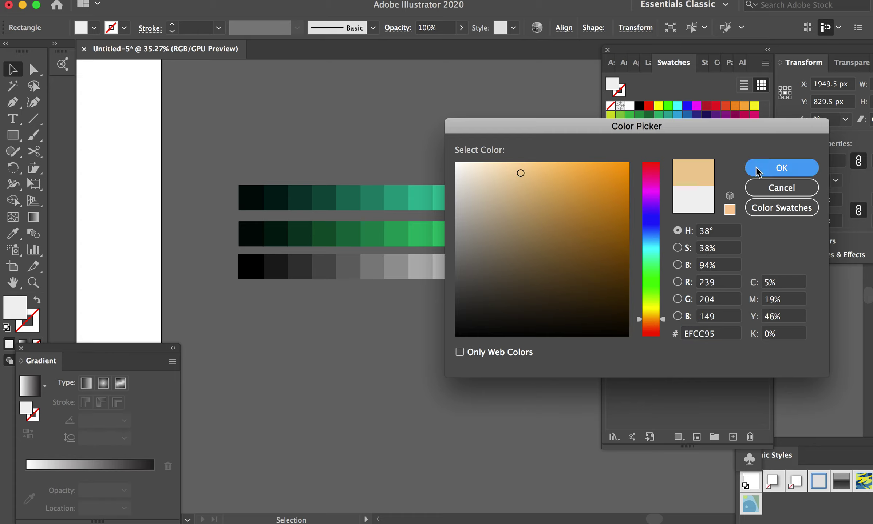
{"action": "left_click", "coordinate": [755, 167]}
{"action": "left_click", "coordinate": [459, 351]}
Step: Check the pale tan square's fill, then select the second-to-last grey square
{"action": "left_click", "coordinate": [468, 266]}
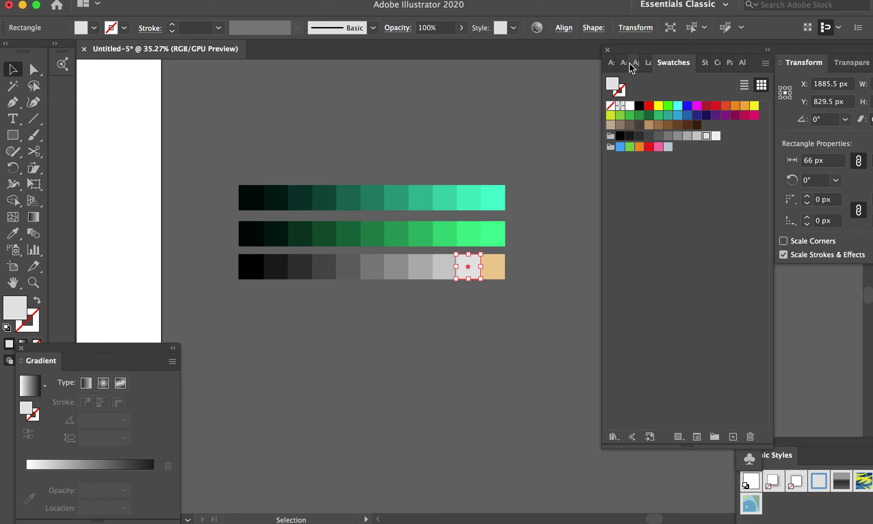
{"action": "double_click", "coordinate": [613, 84]}
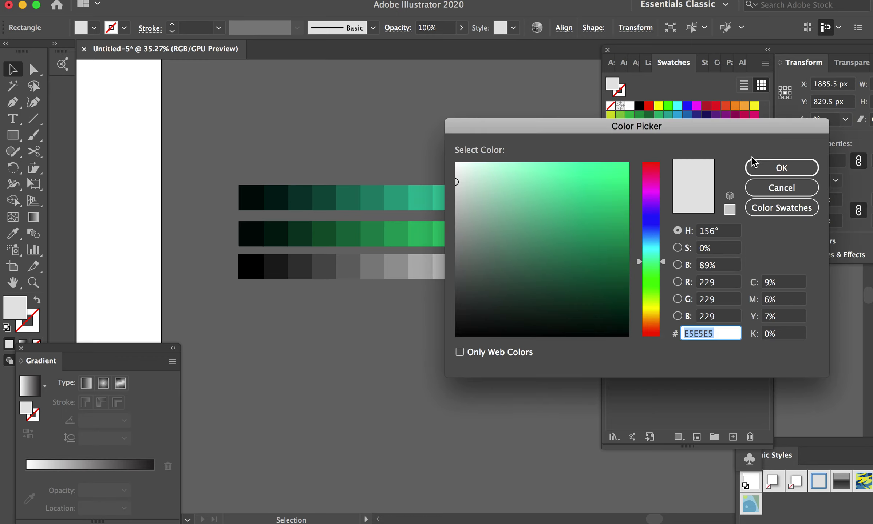
{"action": "left_click", "coordinate": [751, 168]}
{"action": "left_click", "coordinate": [442, 160]}
{"action": "left_click", "coordinate": [496, 275]}
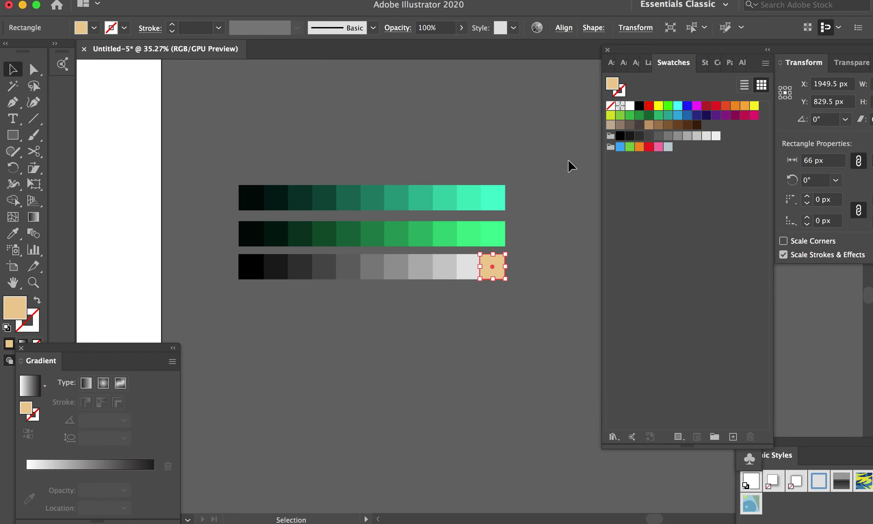
{"action": "double_click", "coordinate": [614, 84]}
{"action": "left_click", "coordinate": [777, 167]}
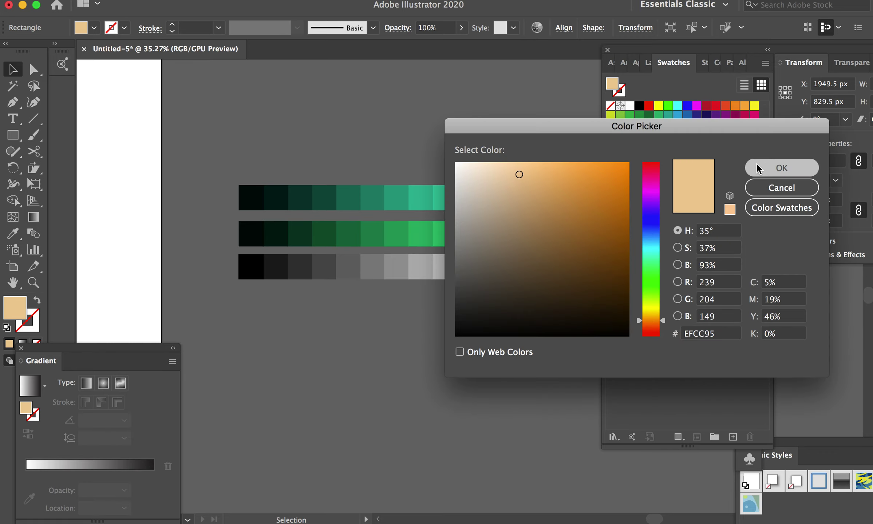
{"action": "left_click", "coordinate": [463, 264]}
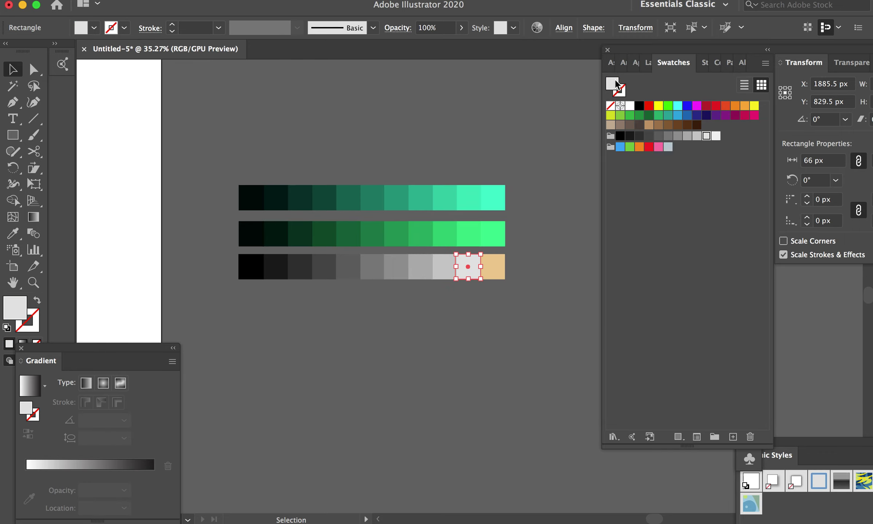
Step: Fill the next two squares with a darker tan and a deeper tan C69452
{"action": "double_click", "coordinate": [615, 84]}
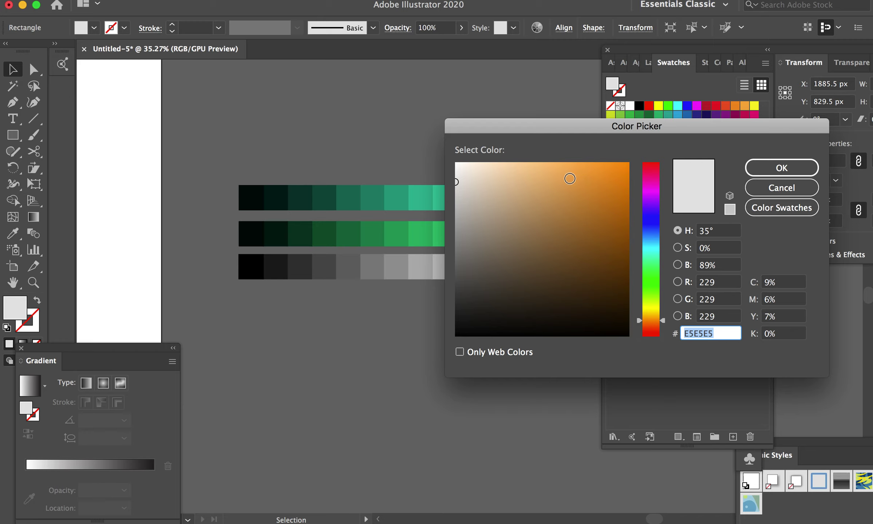
{"action": "left_click", "coordinate": [548, 183]}
{"action": "left_click", "coordinate": [781, 167]}
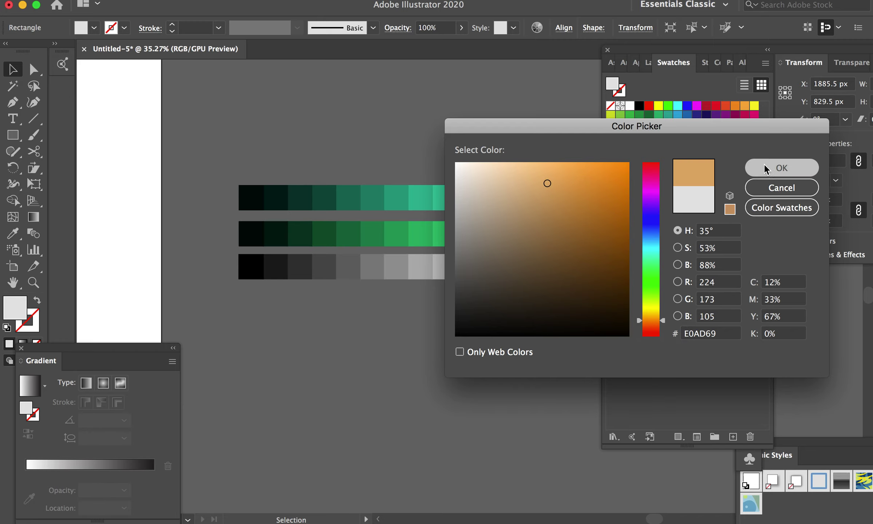
{"action": "left_click", "coordinate": [434, 276]}
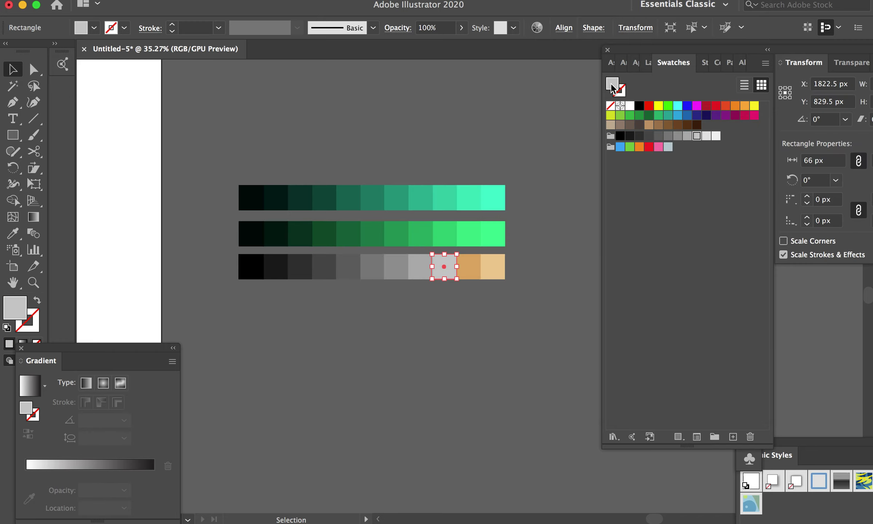
{"action": "double_click", "coordinate": [612, 85]}
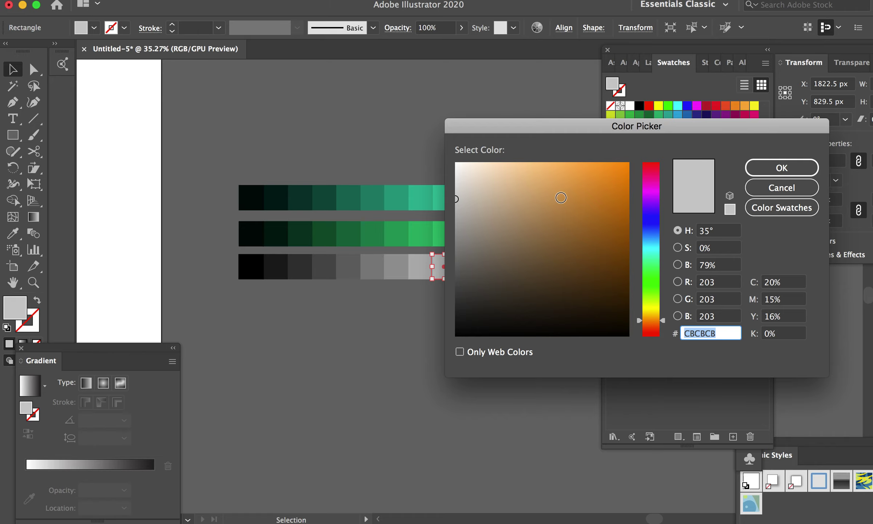
{"action": "left_click", "coordinate": [558, 199]}
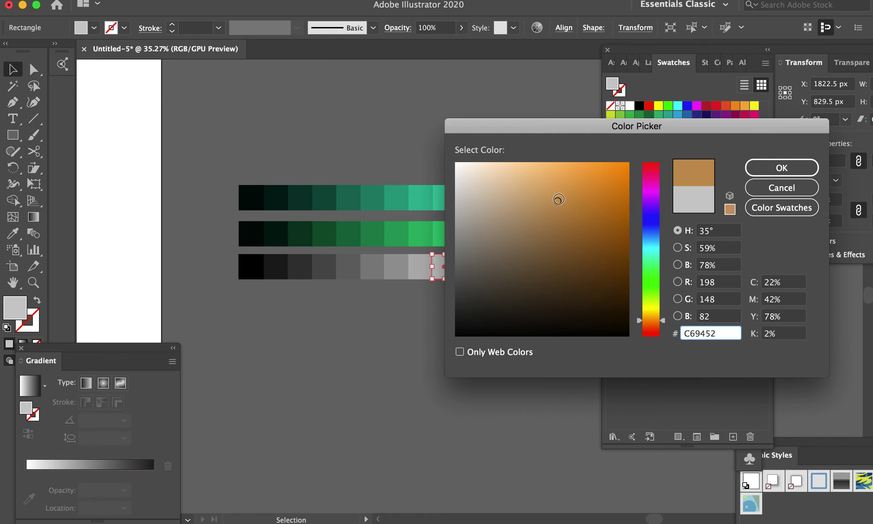
{"action": "left_click", "coordinate": [781, 167]}
{"action": "left_click", "coordinate": [441, 218]}
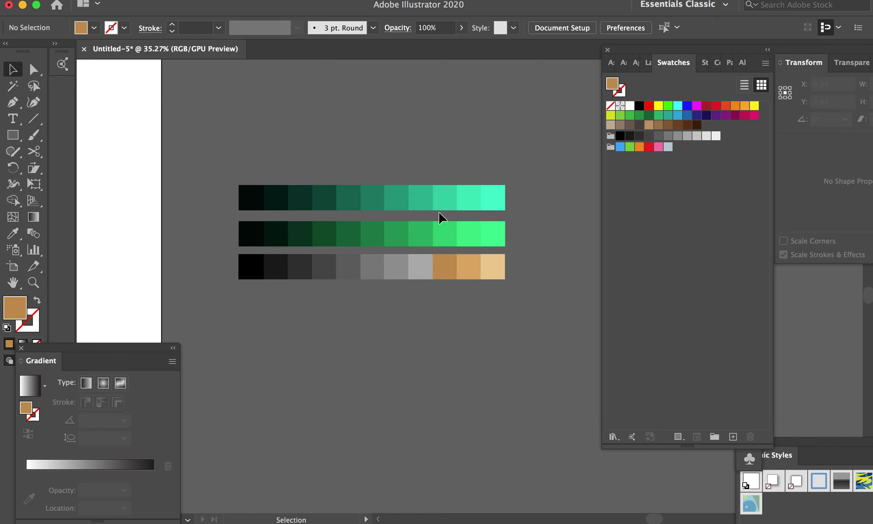
Step: Colour the next two squares mid brown and a richer brown
{"action": "left_click", "coordinate": [413, 266]}
{"action": "double_click", "coordinate": [613, 87]}
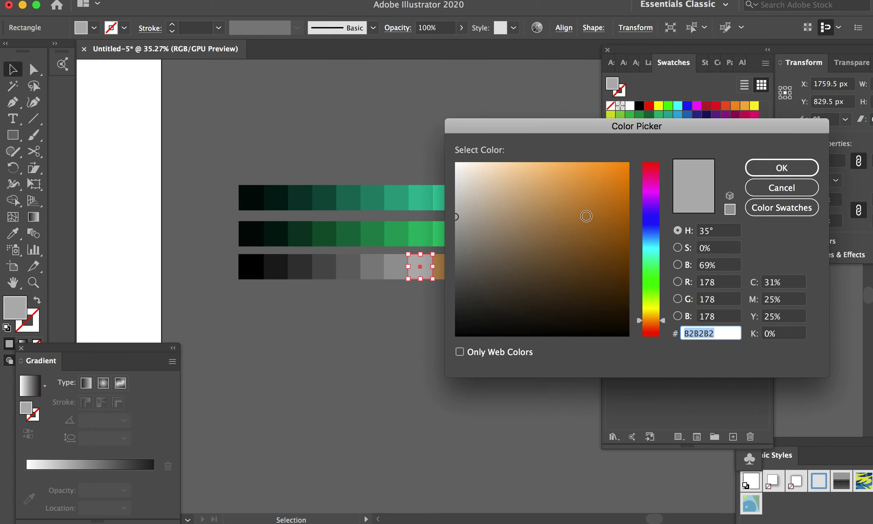
{"action": "left_click", "coordinate": [586, 216]}
{"action": "left_click", "coordinate": [777, 168]}
{"action": "left_click", "coordinate": [415, 117]}
{"action": "left_click", "coordinate": [393, 269]}
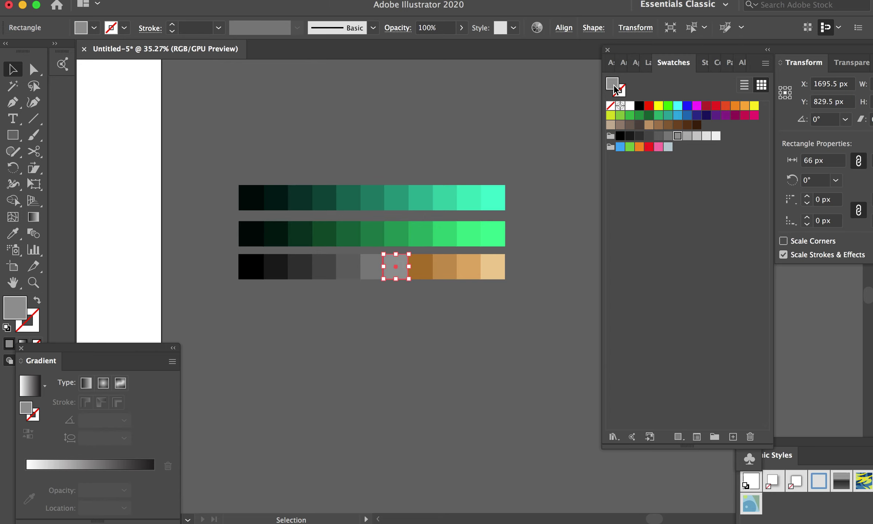
{"action": "double_click", "coordinate": [613, 88]}
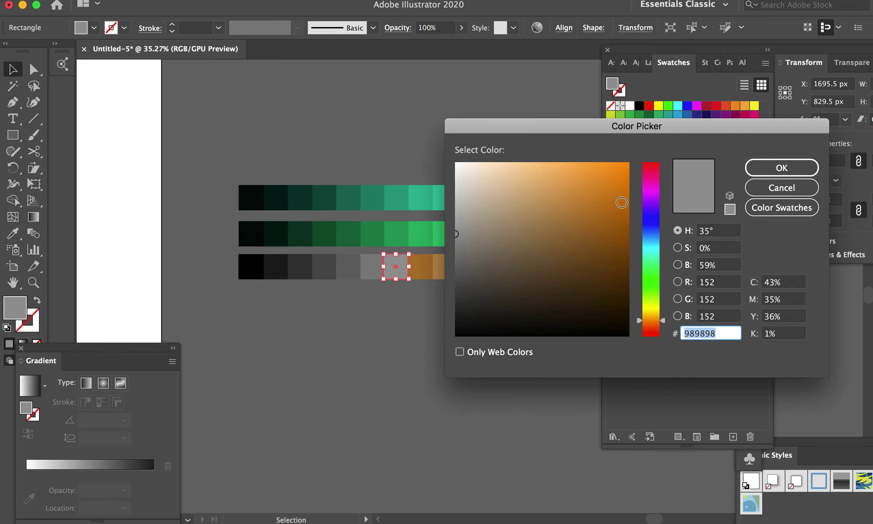
{"action": "left_click", "coordinate": [623, 233]}
{"action": "left_click", "coordinate": [781, 168]}
{"action": "left_click", "coordinate": [526, 125]}
Step: Colour the following two squares a darker brown and a dark brown
{"action": "left_click", "coordinate": [380, 277]}
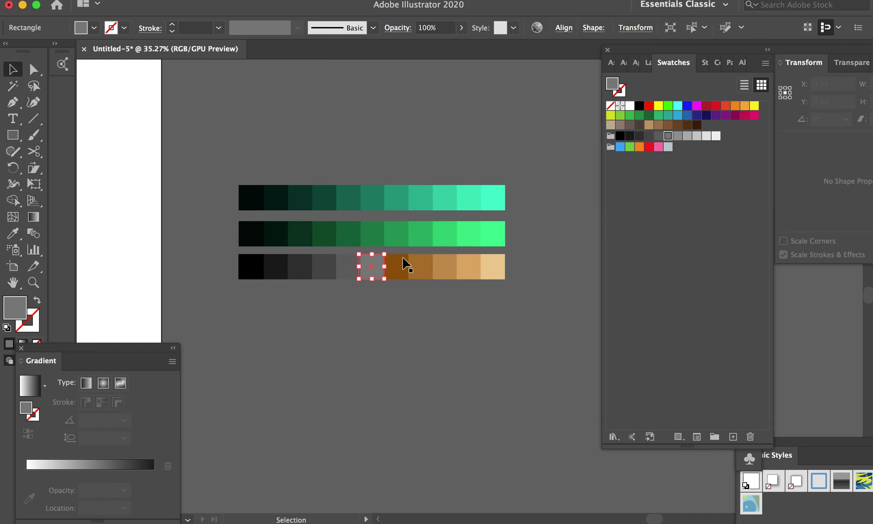
{"action": "double_click", "coordinate": [614, 87]}
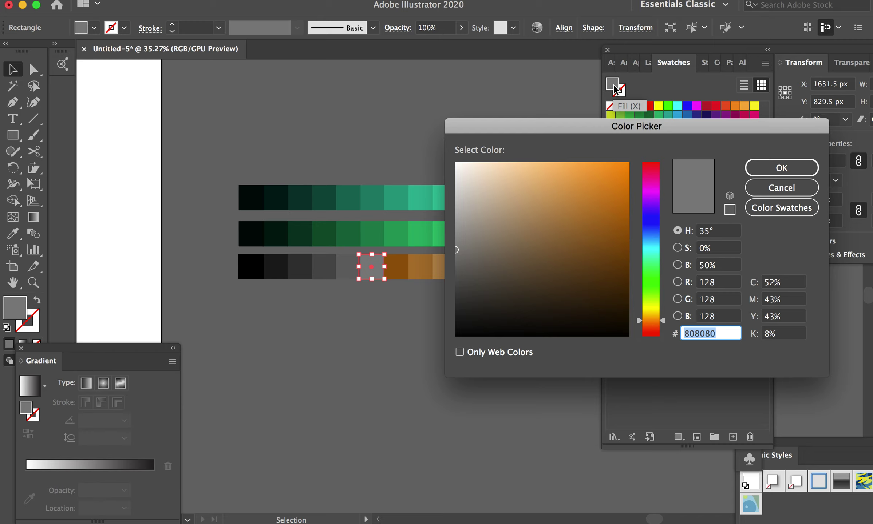
{"action": "left_click", "coordinate": [625, 251]}
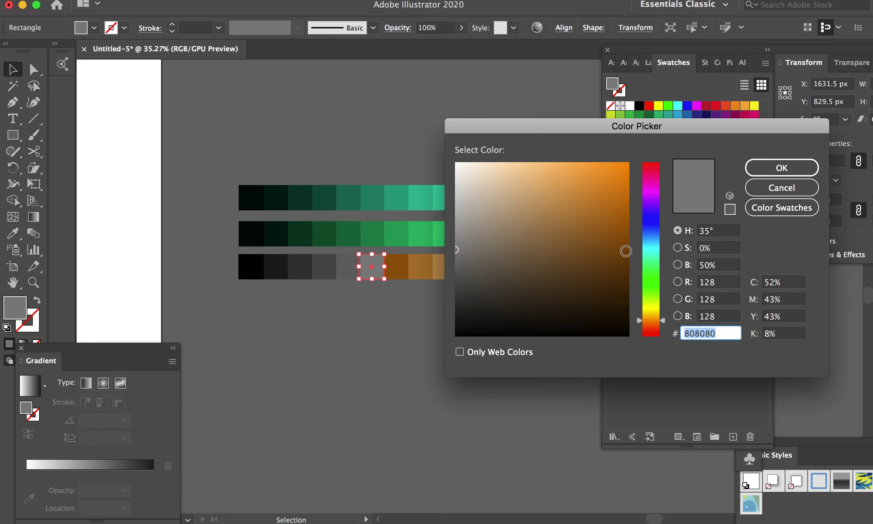
{"action": "left_click", "coordinate": [781, 168]}
{"action": "left_click", "coordinate": [430, 179]}
{"action": "left_click", "coordinate": [349, 269]}
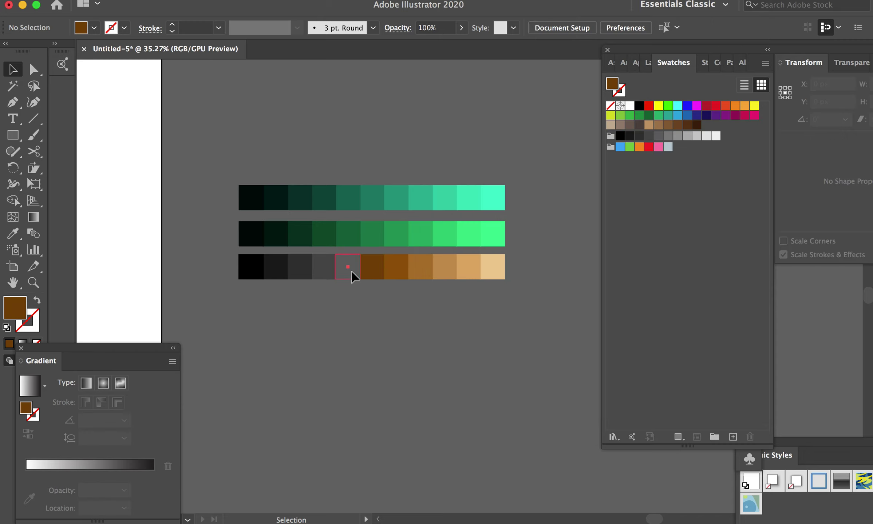
{"action": "double_click", "coordinate": [612, 86]}
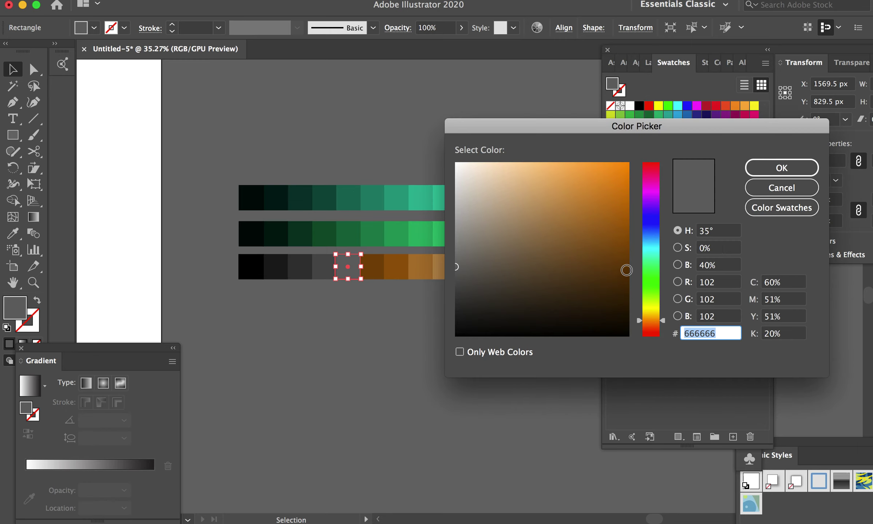
{"action": "left_click", "coordinate": [626, 268]}
{"action": "left_click", "coordinate": [779, 167]}
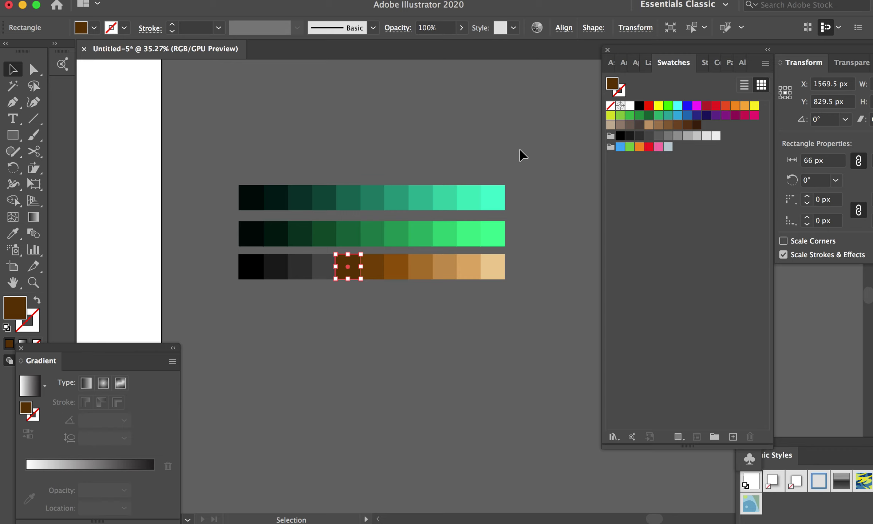
{"action": "left_click", "coordinate": [520, 154]}
Step: Fill the next two squares with deep brown 492A02 and a very dark brown
{"action": "left_click", "coordinate": [323, 267]}
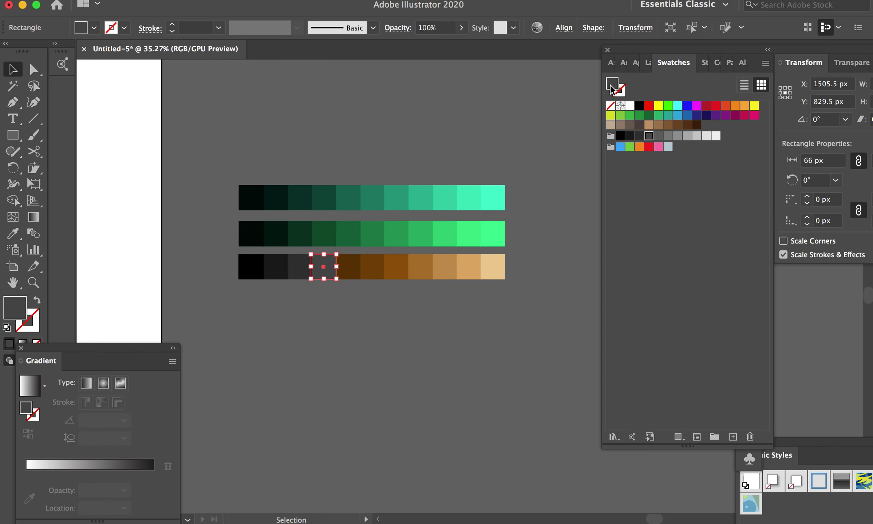
{"action": "double_click", "coordinate": [612, 89]}
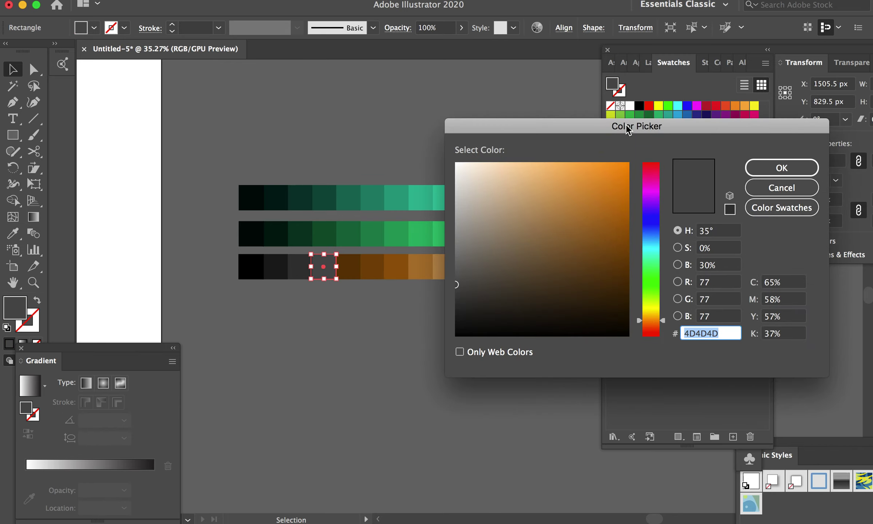
{"action": "left_click", "coordinate": [626, 286]}
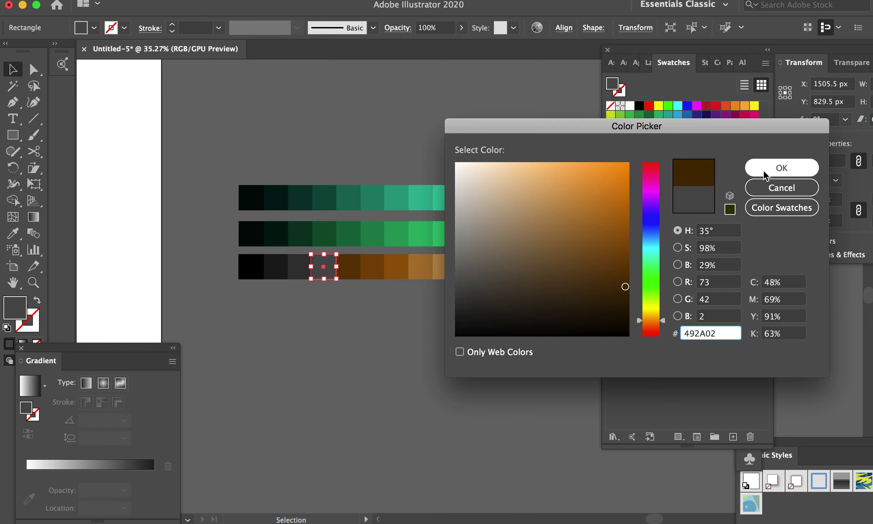
{"action": "left_click", "coordinate": [781, 168]}
{"action": "left_click", "coordinate": [561, 142]}
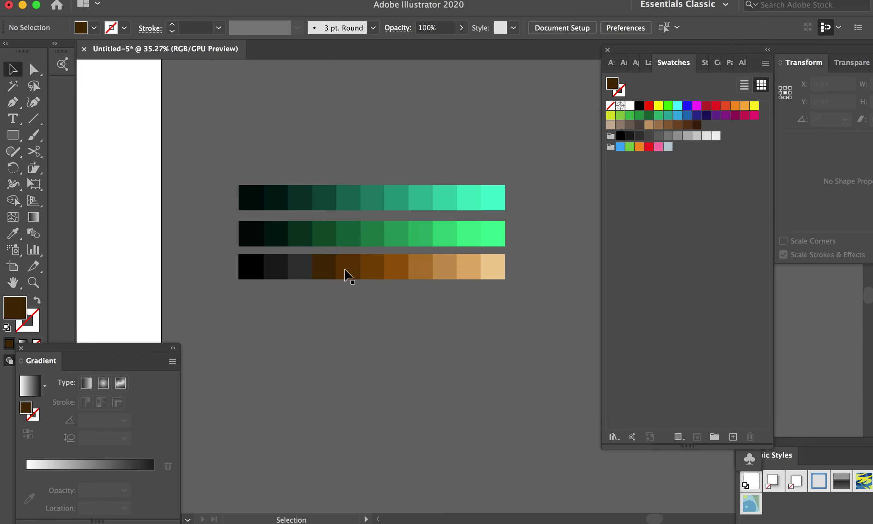
{"action": "left_click", "coordinate": [298, 276]}
{"action": "double_click", "coordinate": [612, 84]}
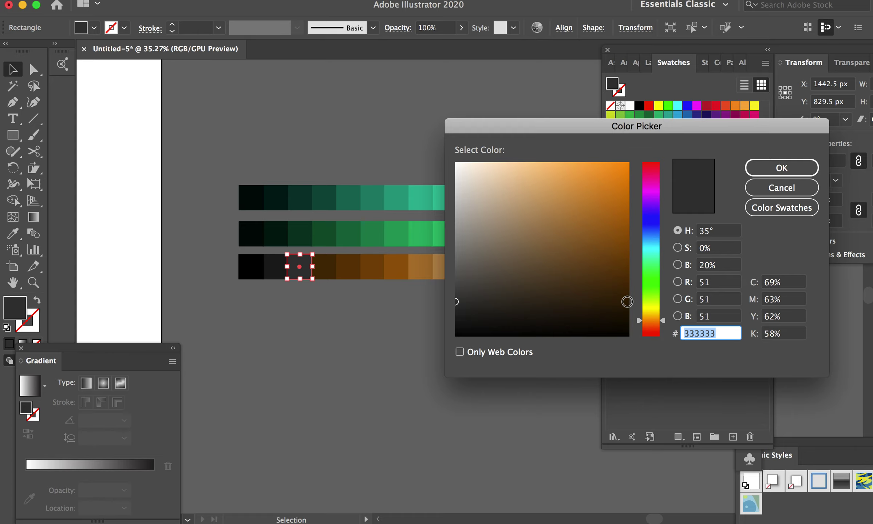
{"action": "left_click", "coordinate": [627, 302]}
{"action": "left_click", "coordinate": [781, 168]}
{"action": "left_click", "coordinate": [477, 130]}
Step: Make the second square near-black brown and confirm the first square's dark brown fill
{"action": "left_click", "coordinate": [276, 273]}
{"action": "double_click", "coordinate": [613, 84]}
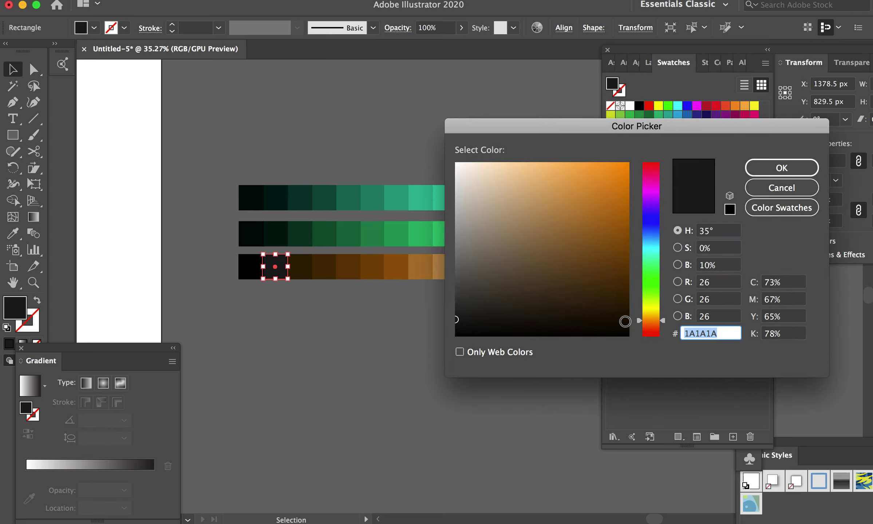
{"action": "left_click", "coordinate": [624, 321]}
{"action": "left_click", "coordinate": [756, 168]}
{"action": "left_click", "coordinate": [480, 162]}
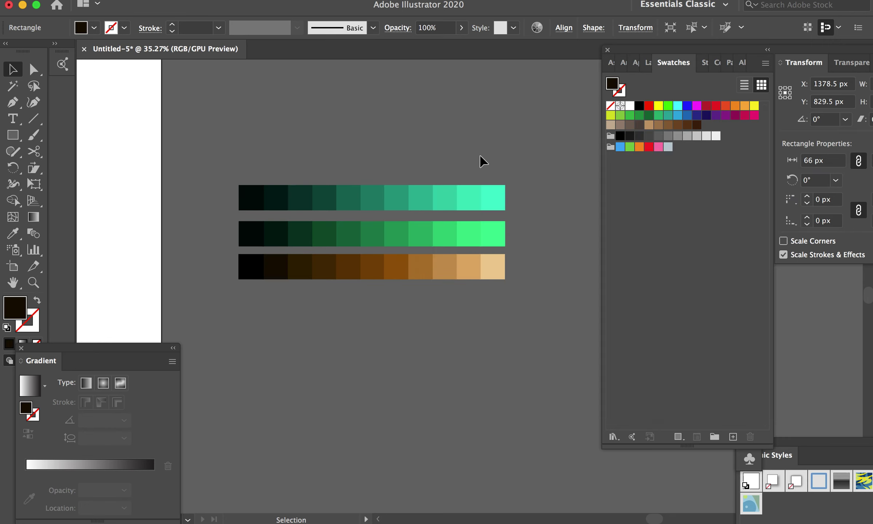
{"action": "left_click", "coordinate": [253, 277]}
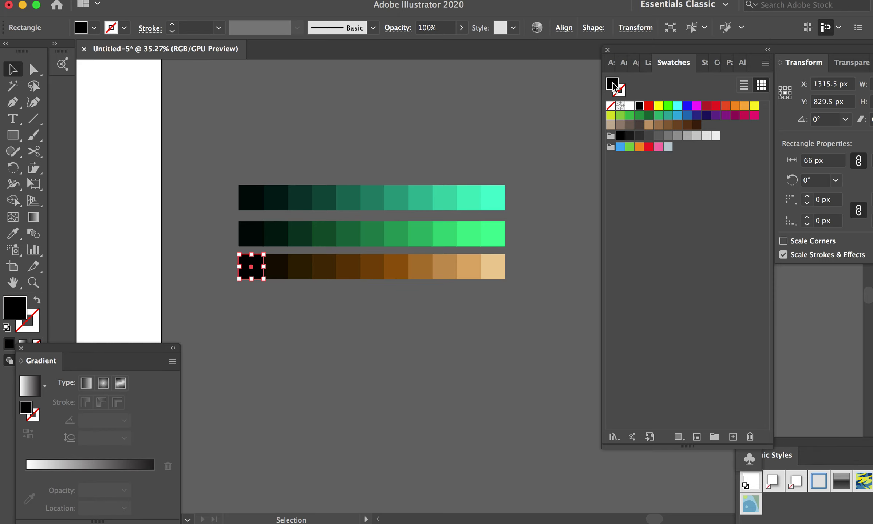
{"action": "double_click", "coordinate": [613, 88]}
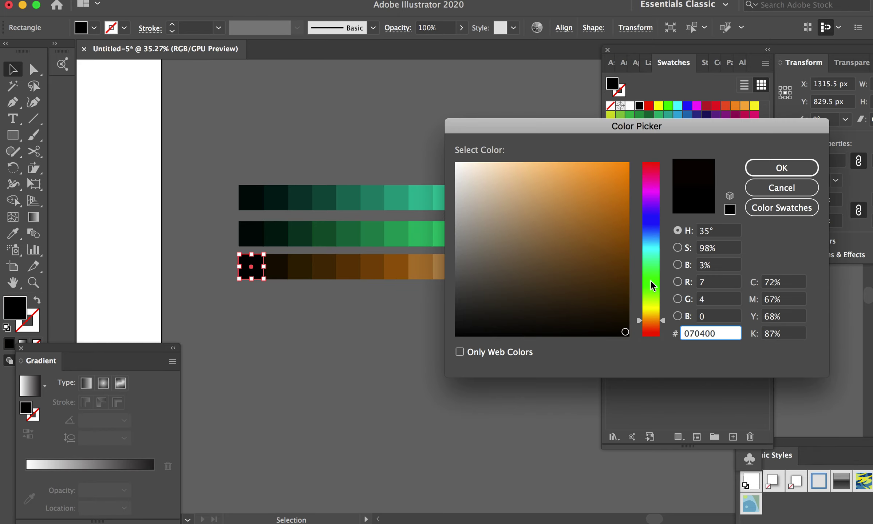
{"action": "left_click", "coordinate": [775, 167]}
{"action": "left_click", "coordinate": [503, 372]}
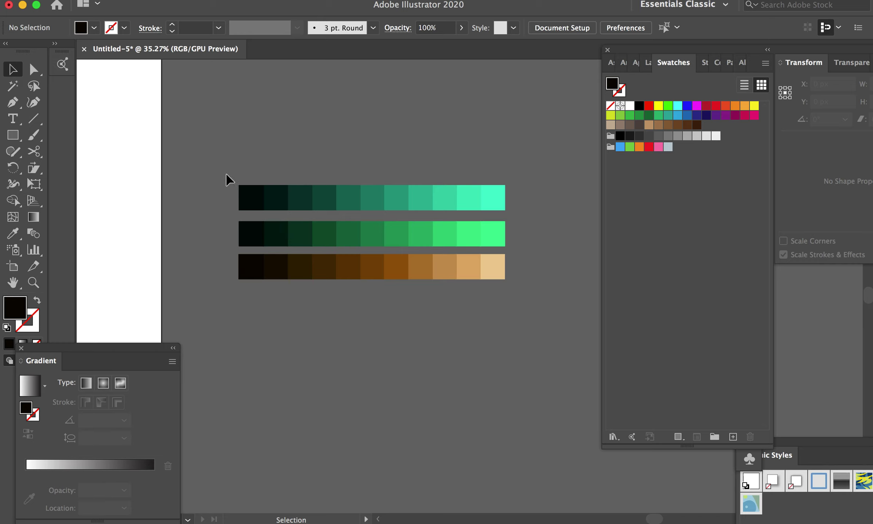
Step: Save the teal, green and brown square rows as three new colour groups
{"action": "left_click_drag", "start_coordinate": [229, 176], "coordinate": [534, 214]}
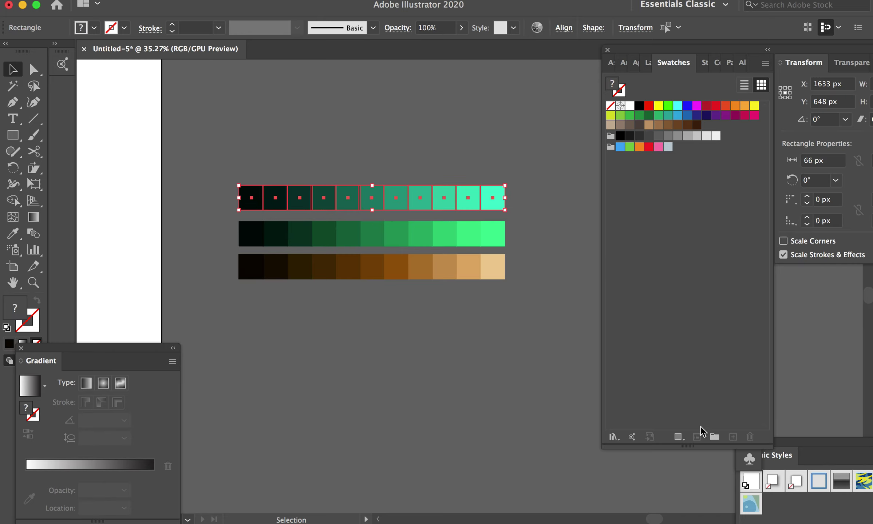
{"action": "left_click", "coordinate": [713, 436]}
{"action": "left_click", "coordinate": [499, 311]}
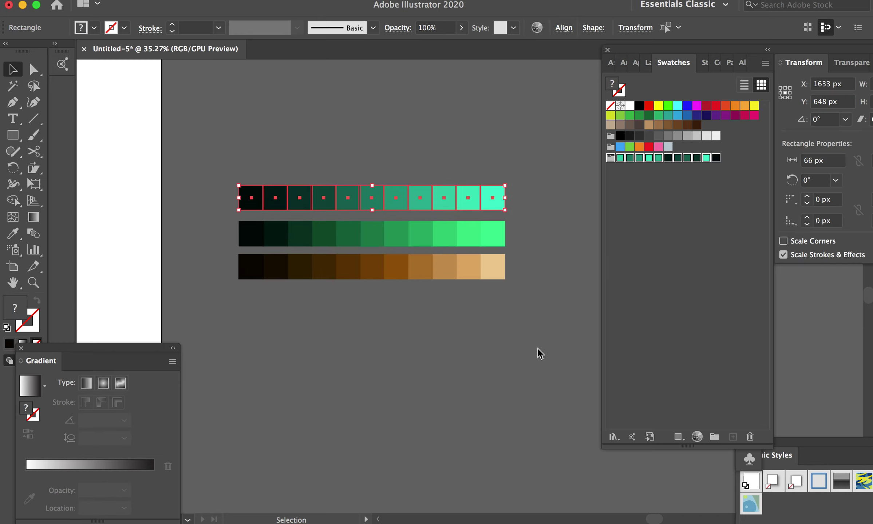
{"action": "left_click", "coordinate": [543, 243]}
{"action": "left_click_drag", "start_coordinate": [507, 226], "coordinate": [235, 240]}
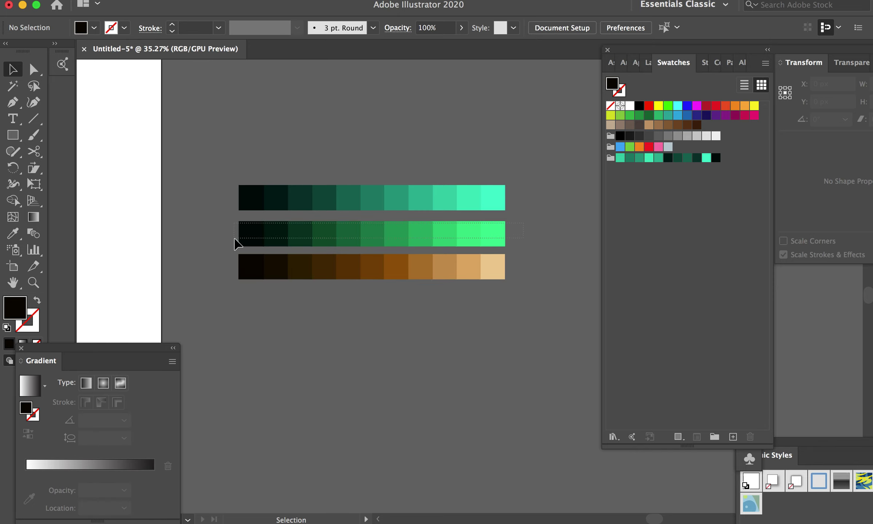
{"action": "left_click", "coordinate": [713, 436]}
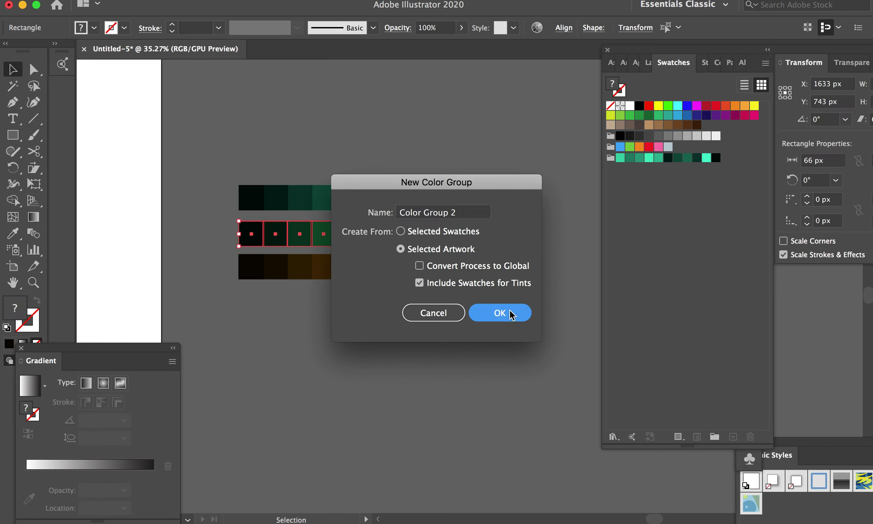
{"action": "left_click", "coordinate": [510, 313]}
{"action": "left_click_drag", "start_coordinate": [536, 265], "coordinate": [230, 294]}
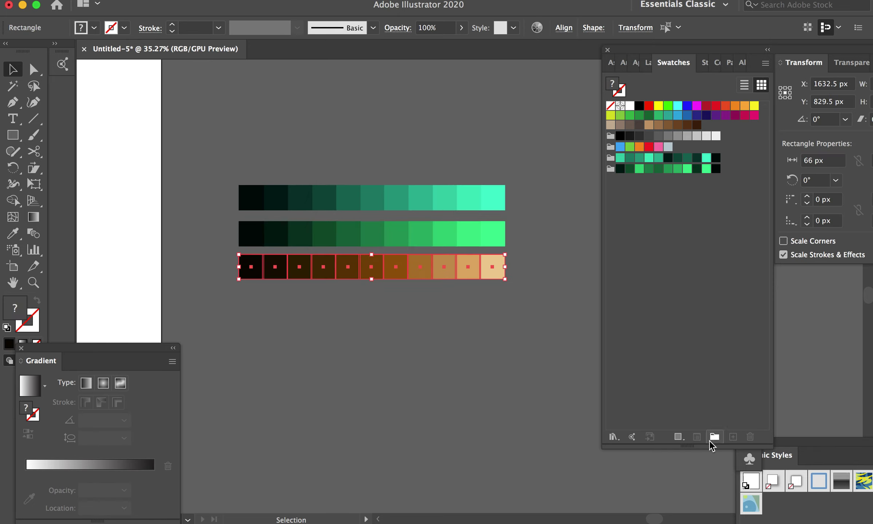
{"action": "left_click", "coordinate": [714, 437]}
{"action": "left_click", "coordinate": [487, 314]}
{"action": "left_click", "coordinate": [483, 395]}
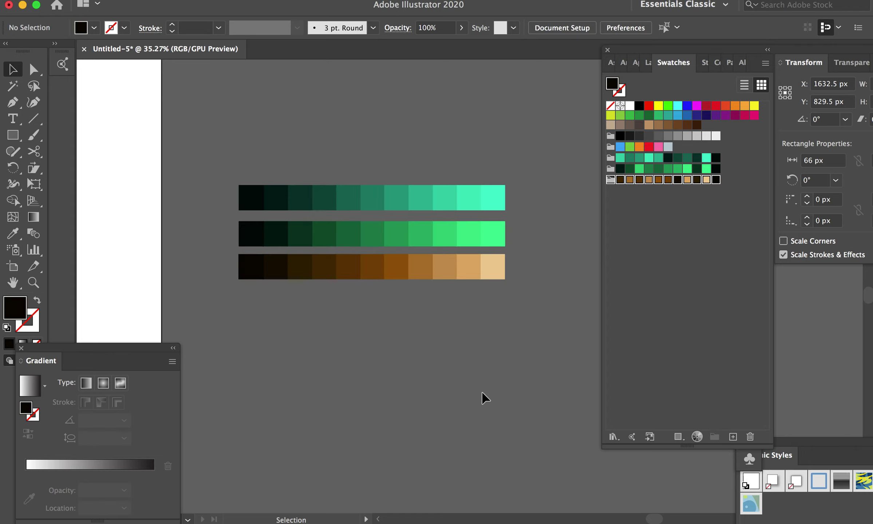
Step: Reorder the teal group's swatches from darkest to lightest
{"action": "left_click_drag", "start_coordinate": [667, 158], "coordinate": [614, 160]}
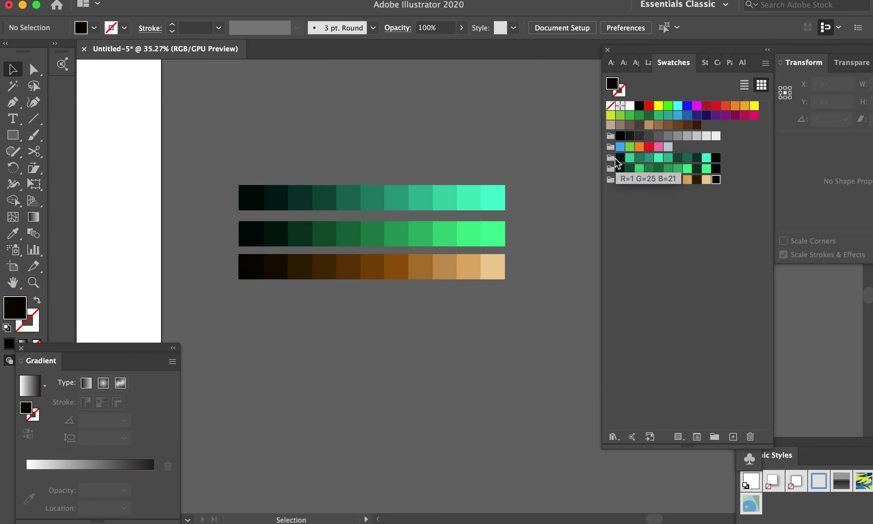
{"action": "left_click_drag", "start_coordinate": [716, 157], "coordinate": [628, 160]}
{"action": "left_click_drag", "start_coordinate": [708, 162], "coordinate": [640, 160]}
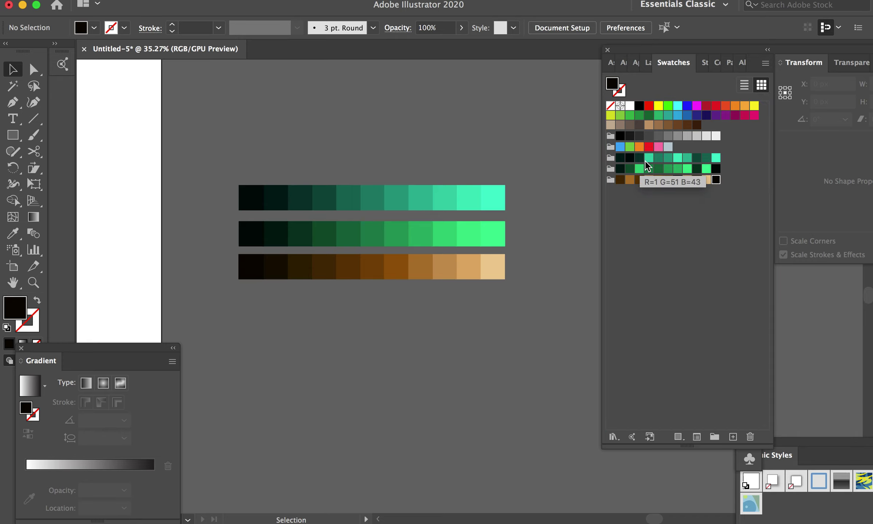
{"action": "left_click_drag", "start_coordinate": [696, 160], "coordinate": [619, 161]}
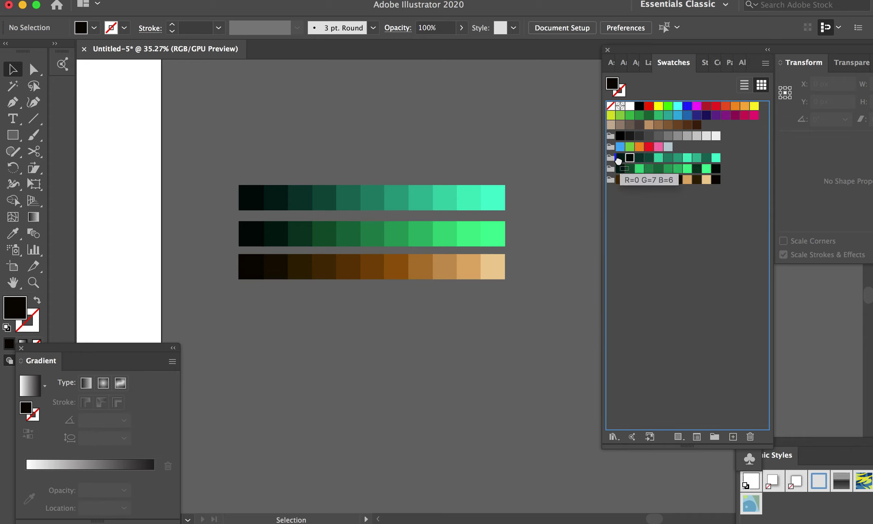
{"action": "mouse_move", "coordinate": [706, 160]}
{"action": "left_mouse_down"}
{"action": "mouse_move", "coordinate": [655, 161]}
{"action": "mouse_move", "coordinate": [705, 162]}
{"action": "left_mouse_up"}
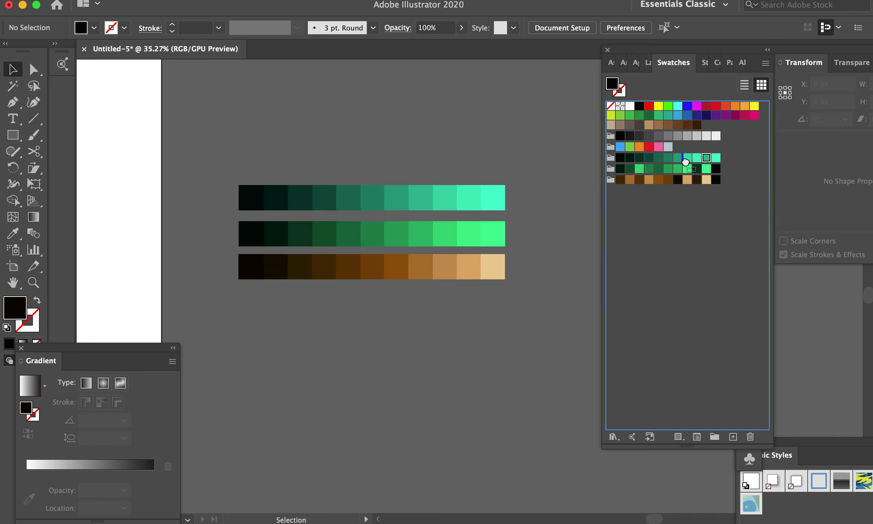
Step: Reorder the green and brown groups dark to light, with black first and tan last
{"action": "left_click_drag", "start_coordinate": [714, 174], "coordinate": [655, 173]}
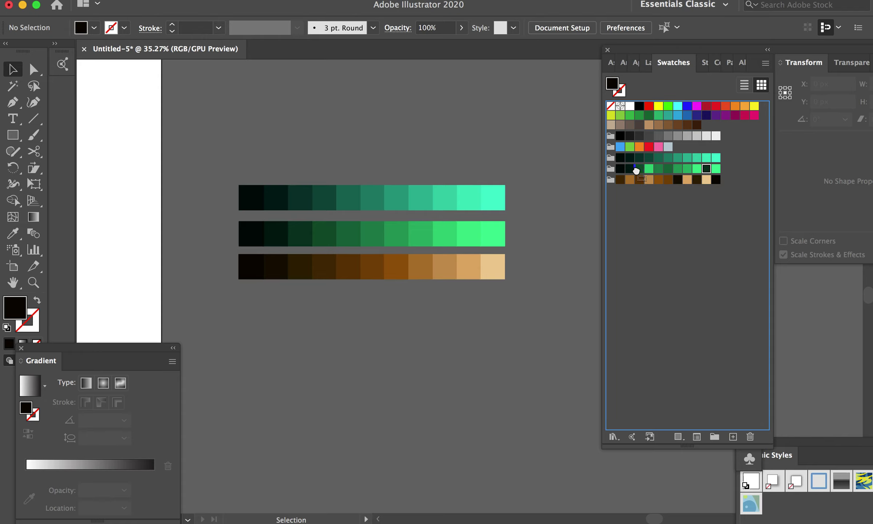
{"action": "mouse_move", "coordinate": [678, 174]}
{"action": "left_mouse_down"}
{"action": "mouse_move", "coordinate": [658, 171]}
{"action": "mouse_move", "coordinate": [708, 171]}
{"action": "left_mouse_up"}
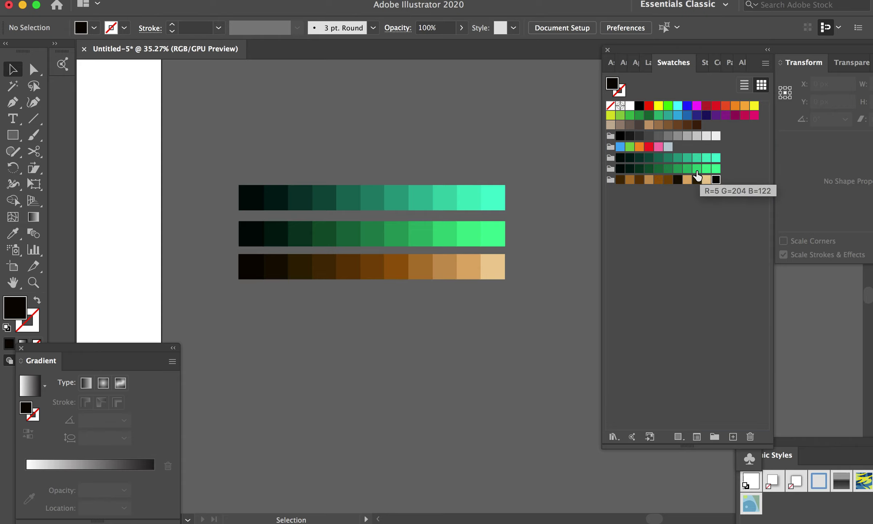
{"action": "mouse_move", "coordinate": [716, 180]}
{"action": "left_mouse_down"}
{"action": "mouse_move", "coordinate": [620, 180]}
{"action": "mouse_move", "coordinate": [684, 183]}
{"action": "mouse_move", "coordinate": [635, 181]}
{"action": "mouse_move", "coordinate": [682, 191]}
{"action": "left_mouse_up"}
{"action": "left_click", "coordinate": [620, 180]}
{"action": "left_click", "coordinate": [678, 231]}
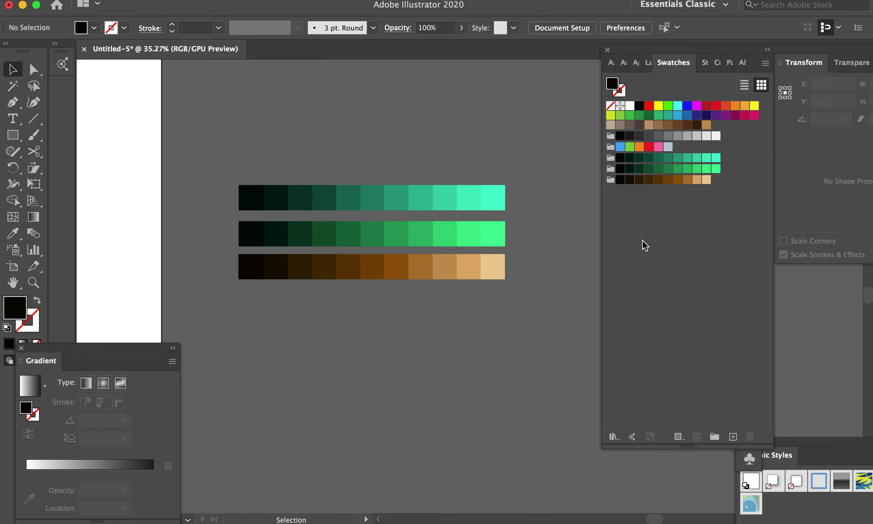
Step: Fill the strip along the creature's lower-left edge with dark teal
{"action": "scroll", "coordinate": [455, 305], "scroll_direction": "down", "scroll_amount": 3}
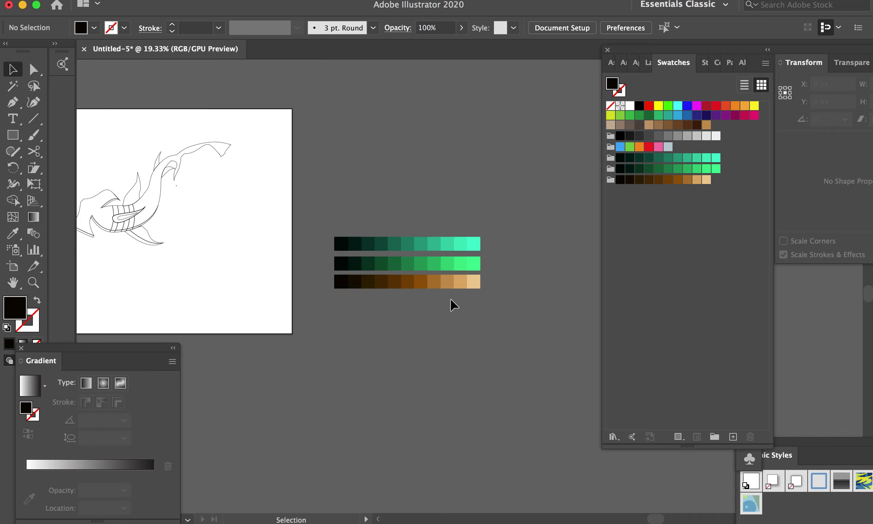
{"action": "scroll", "coordinate": [452, 304], "scroll_direction": "left", "scroll_amount": 5}
{"action": "scroll", "coordinate": [269, 233], "scroll_direction": "left", "scroll_amount": 2}
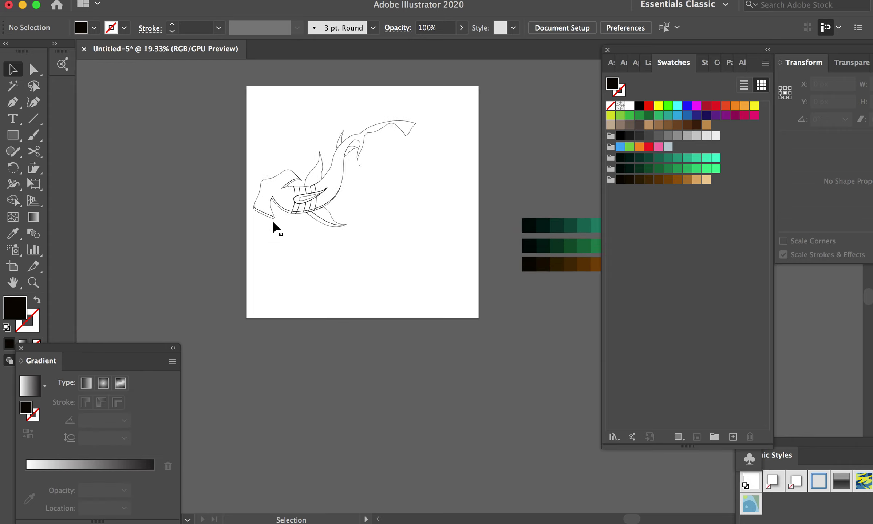
{"action": "scroll", "coordinate": [273, 219], "scroll_direction": "up", "scroll_amount": 5}
{"action": "left_click", "coordinate": [274, 209]}
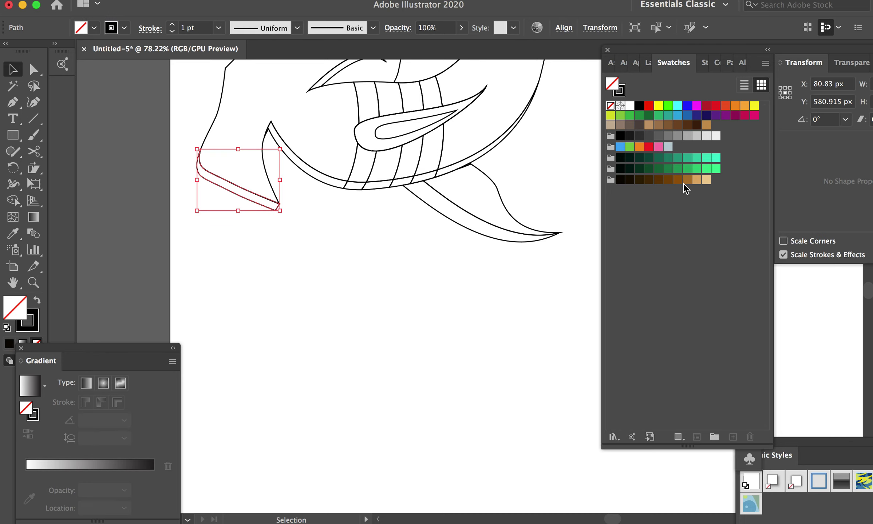
{"action": "left_click", "coordinate": [660, 160]}
{"action": "left_click", "coordinate": [408, 263]}
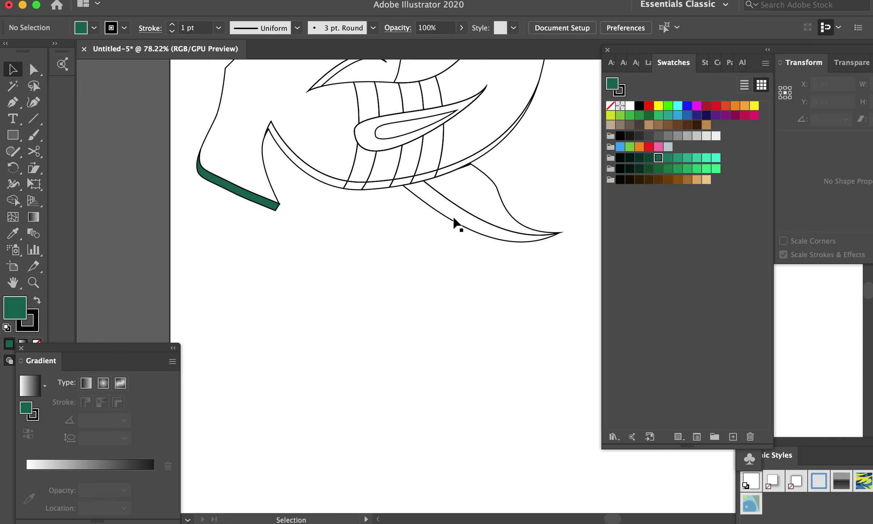
Step: Fill the lower fin's outer part with green and its inner part with teal
{"action": "left_click", "coordinate": [451, 224]}
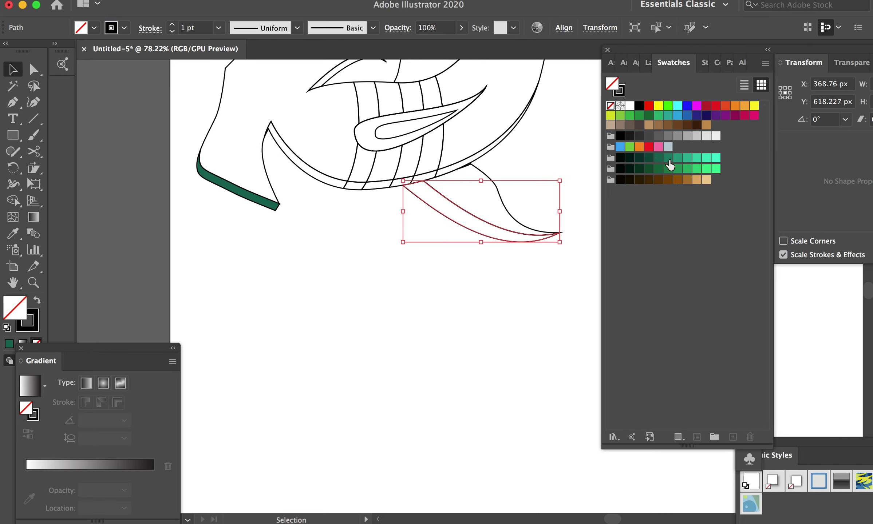
{"action": "left_click", "coordinate": [668, 167]}
{"action": "left_click", "coordinate": [508, 265]}
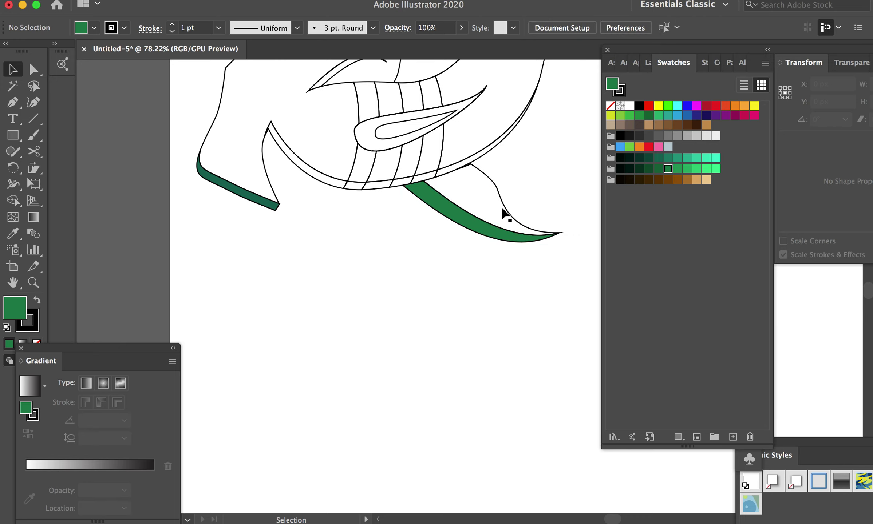
{"action": "left_click", "coordinate": [502, 210]}
{"action": "left_click", "coordinate": [677, 158]}
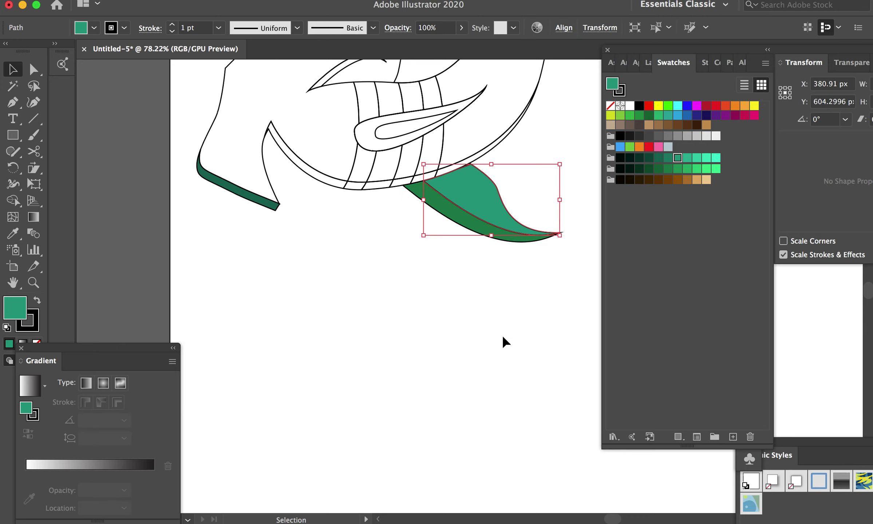
{"action": "left_click", "coordinate": [502, 335]}
Step: Fill the lower jaw curve with teal and the left mouth curve with dark teal
{"action": "scroll", "coordinate": [502, 335], "scroll_direction": "up", "scroll_amount": 5}
{"action": "scroll", "coordinate": [502, 335], "scroll_direction": "right", "scroll_amount": 3}
{"action": "left_click", "coordinate": [415, 258]}
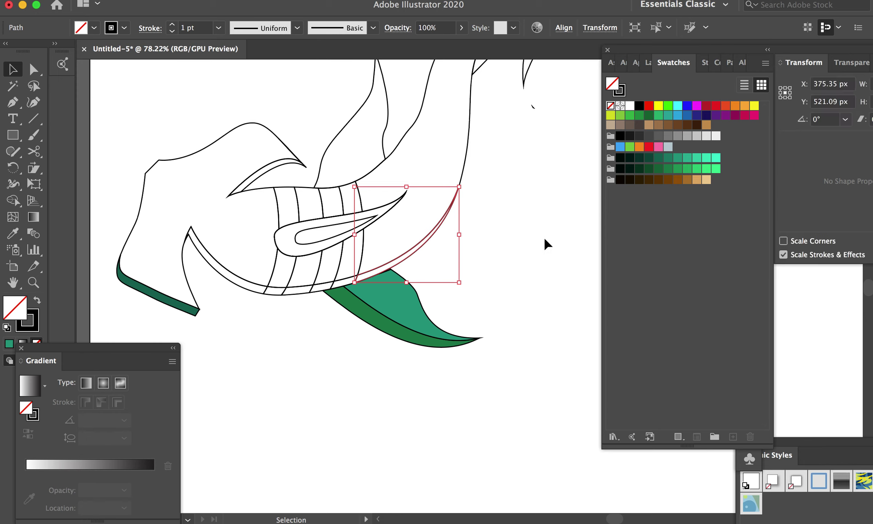
{"action": "left_click", "coordinate": [669, 159]}
{"action": "left_click", "coordinate": [521, 259]}
{"action": "scroll", "coordinate": [521, 259], "scroll_direction": "up", "scroll_amount": 5}
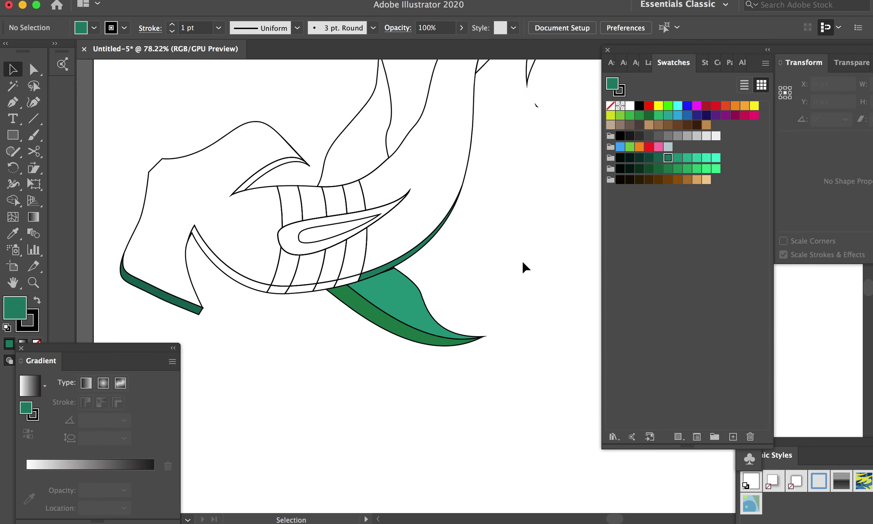
{"action": "left_click", "coordinate": [245, 270]}
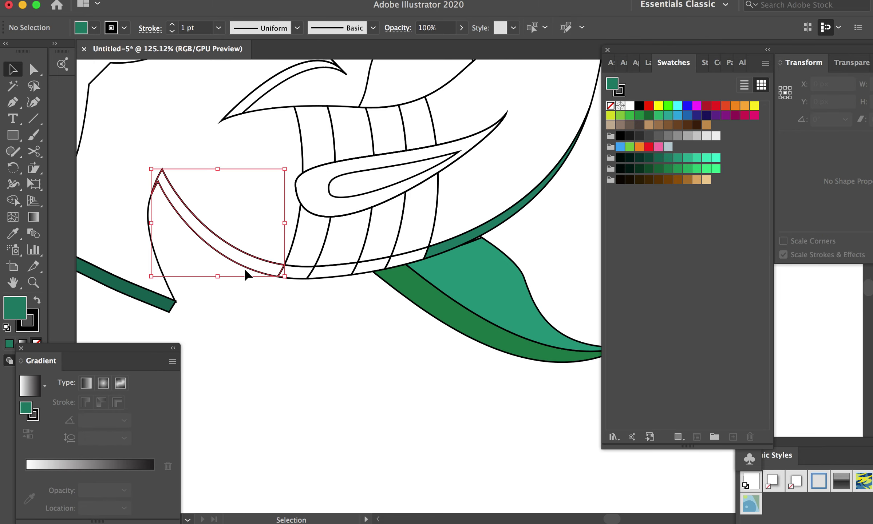
{"action": "left_click", "coordinate": [658, 158]}
{"action": "left_click", "coordinate": [395, 374]}
Step: Fill the creature's main body shape with teal
{"action": "scroll", "coordinate": [395, 374], "scroll_direction": "up", "scroll_amount": 3}
{"action": "scroll", "coordinate": [395, 374], "scroll_direction": "left", "scroll_amount": 3}
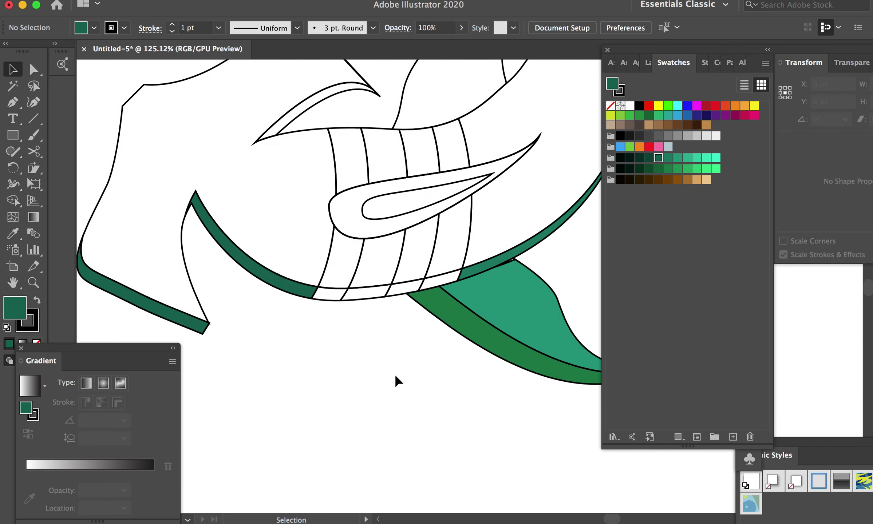
{"action": "left_click", "coordinate": [159, 197]}
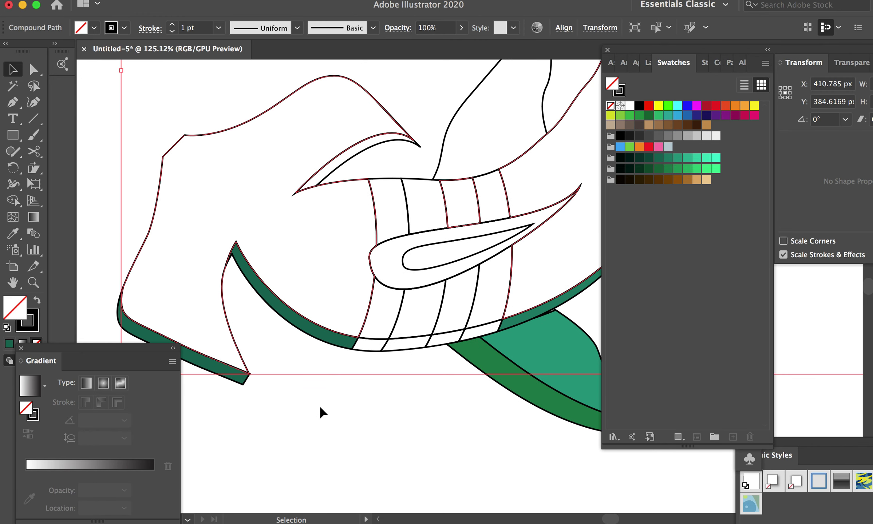
{"action": "left_click", "coordinate": [687, 157]}
{"action": "left_click", "coordinate": [421, 450]}
{"action": "scroll", "coordinate": [421, 451], "scroll_direction": "down", "scroll_amount": 4}
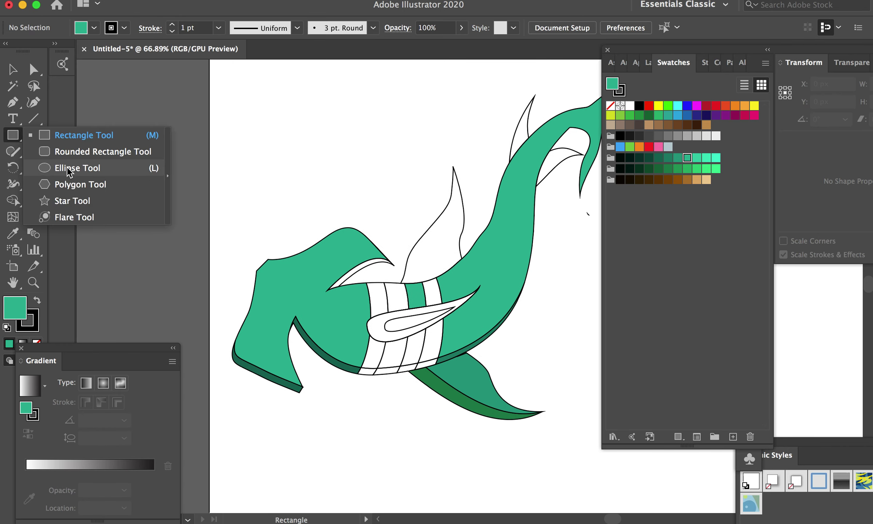
Step: Draw a circle at the creature's lower-left tip and reveal the hidden circle
{"action": "left_click_drag", "start_coordinate": [18, 140], "coordinate": [55, 168]}
{"action": "scroll", "coordinate": [291, 353], "scroll_direction": "down", "scroll_amount": 1}
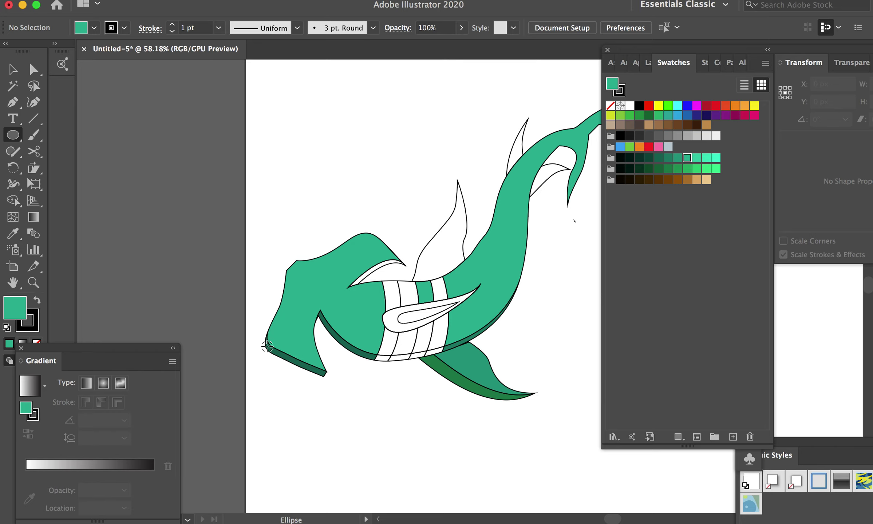
{"action": "left_click_drag", "start_coordinate": [247, 349], "coordinate": [286, 363]}
{"action": "key", "text": "ctrl+z"}
{"action": "left_click", "coordinate": [160, 0]}
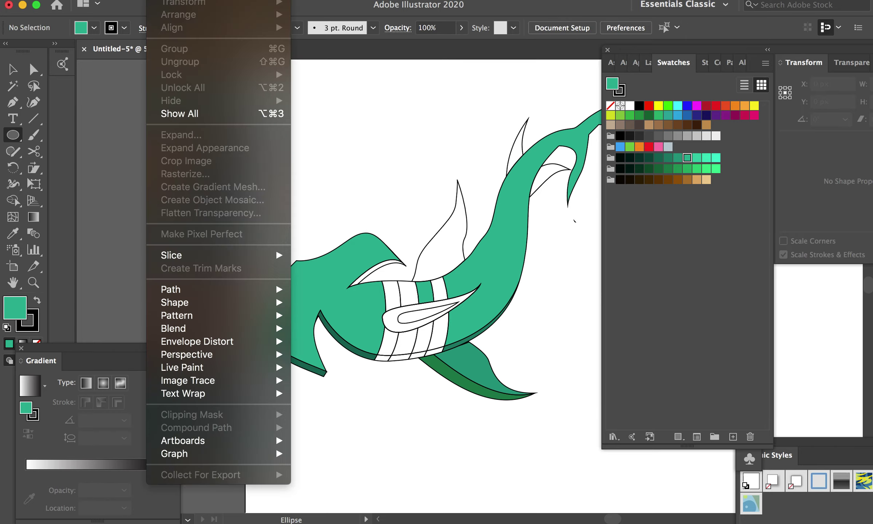
{"action": "left_click", "coordinate": [189, 113]}
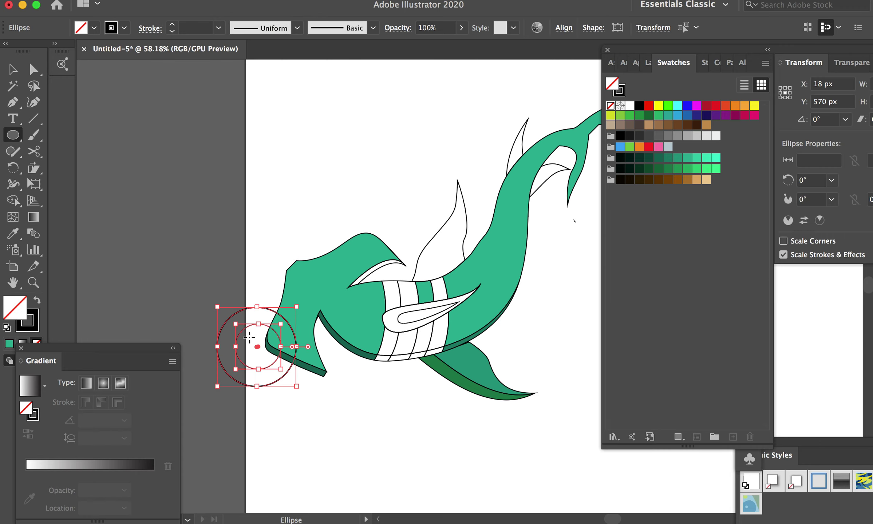
Step: Select the double circle and place a copy over the top of the head
{"action": "key", "text": "v"}
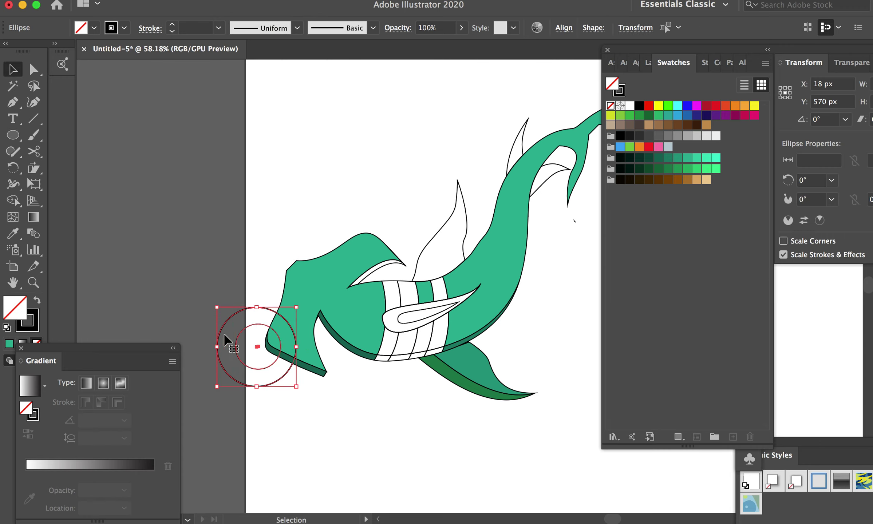
{"action": "left_click", "coordinate": [218, 318]}
{"action": "left_click", "coordinate": [227, 329]}
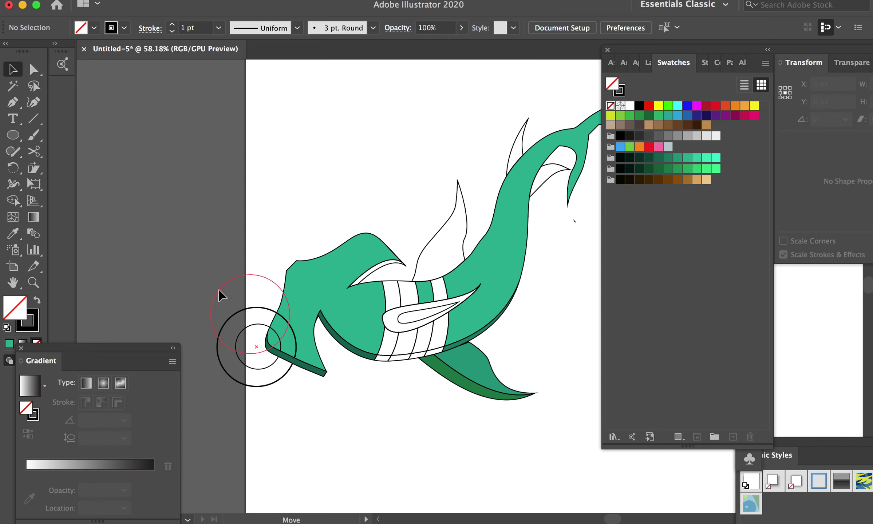
{"action": "left_click", "coordinate": [238, 358], "text": "shift"}
{"action": "mouse_move", "coordinate": [242, 385]}
{"action": "left_mouse_down"}
{"action": "mouse_move", "coordinate": [343, 243]}
{"action": "mouse_move", "coordinate": [348, 260]}
{"action": "left_mouse_up"}
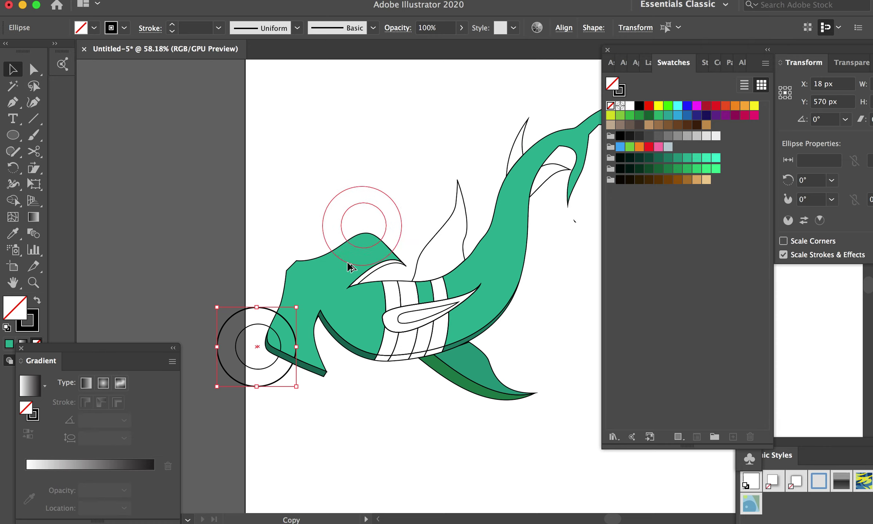
{"action": "left_click_drag", "start_coordinate": [348, 259], "coordinate": [348, 260]}
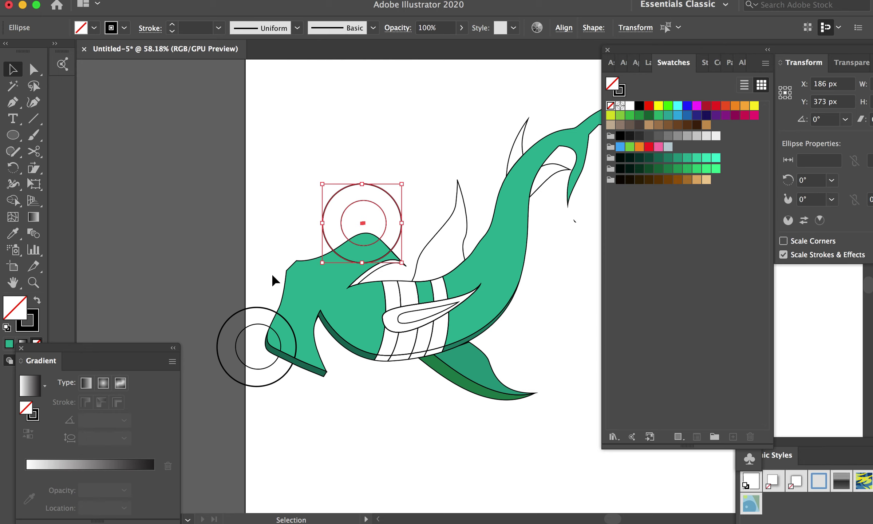
Step: Cut the circle overlaps out of the front tip and the head top with Shape Builder
{"action": "left_click_drag", "start_coordinate": [192, 198], "coordinate": [415, 415]}
{"action": "key", "text": "shift+m"}
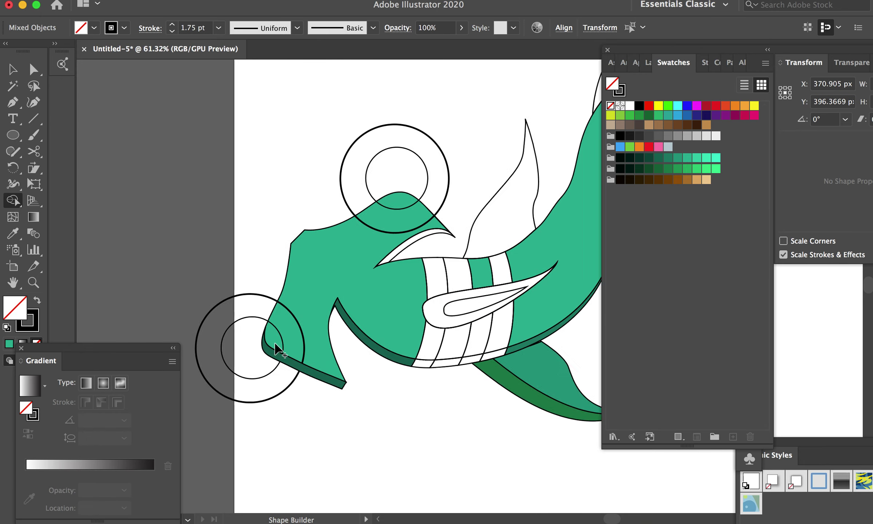
{"action": "scroll", "coordinate": [265, 317], "scroll_direction": "up", "scroll_amount": 5}
{"action": "left_click", "coordinate": [293, 327], "text": "alt"}
{"action": "scroll", "coordinate": [298, 325], "scroll_direction": "up", "scroll_amount": 5}
{"action": "scroll", "coordinate": [298, 325], "scroll_direction": "right", "scroll_amount": 3}
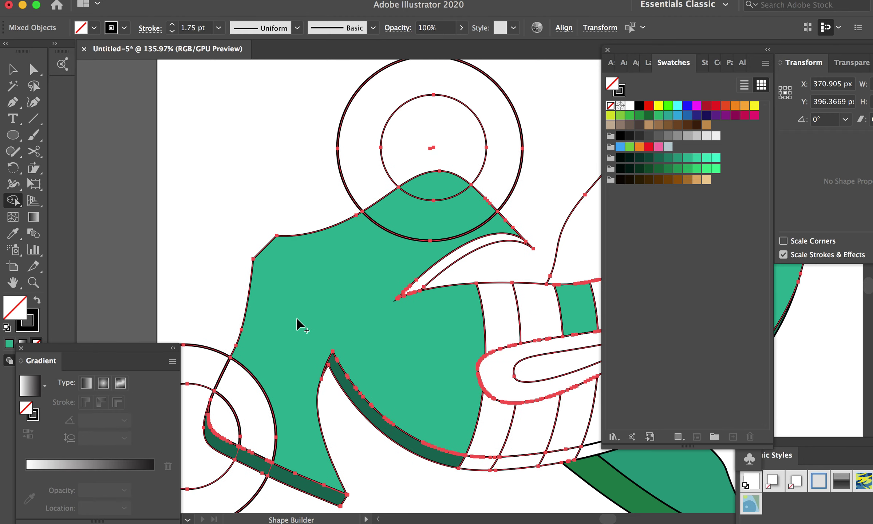
{"action": "left_click", "coordinate": [391, 238], "text": "alt"}
{"action": "left_click", "coordinate": [418, 215], "text": "alt"}
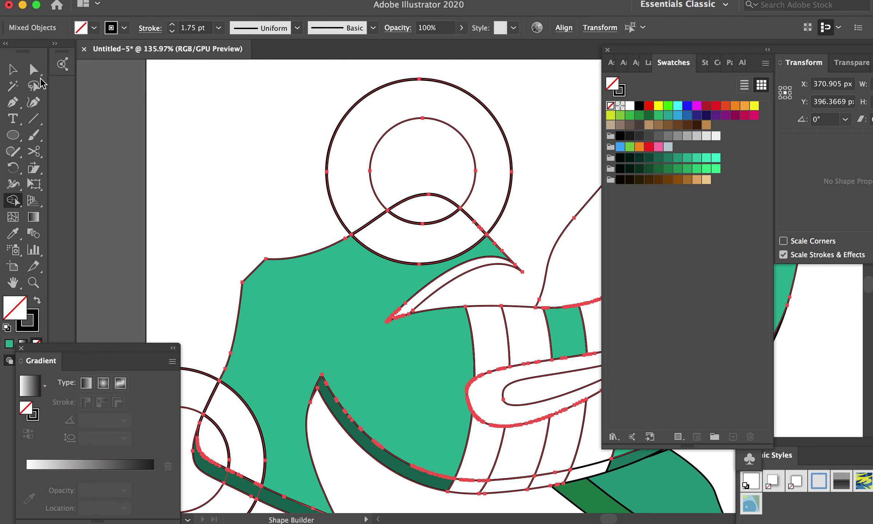
Step: Delete the leftover circles at the front tip and select the remaining ones over the eye
{"action": "key", "text": "v"}
{"action": "left_click", "coordinate": [244, 131]}
{"action": "scroll", "coordinate": [246, 131], "scroll_direction": "down", "scroll_amount": 3}
{"action": "scroll", "coordinate": [246, 131], "scroll_direction": "left", "scroll_amount": 2}
{"action": "left_click_drag", "start_coordinate": [175, 218], "coordinate": [255, 373]}
{"action": "key", "text": "Delete"}
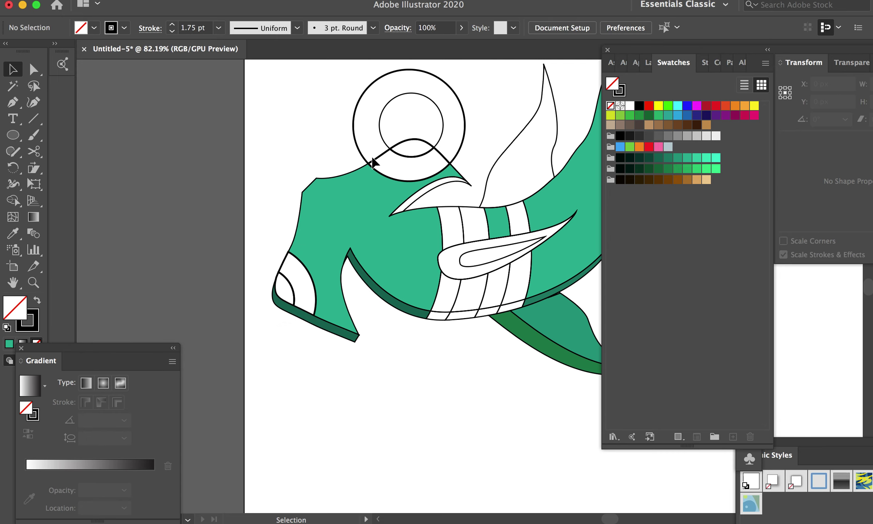
{"action": "scroll", "coordinate": [365, 161], "scroll_direction": "up", "scroll_amount": 5}
{"action": "scroll", "coordinate": [365, 161], "scroll_direction": "right", "scroll_amount": 2}
{"action": "left_click_drag", "start_coordinate": [301, 162], "coordinate": [435, 210]}
Step: Delete the circles over the eye and give the front marking's inner piece the body green
{"action": "key", "text": "Delete"}
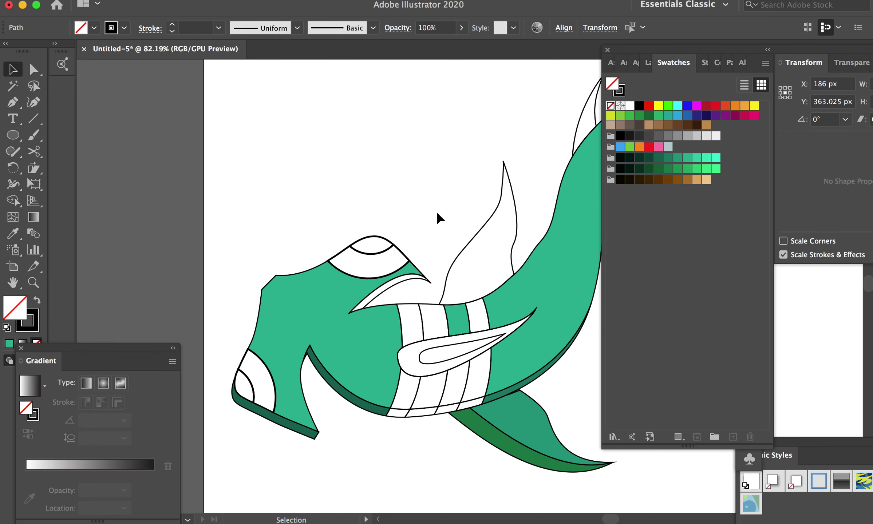
{"action": "left_click", "coordinate": [238, 391]}
{"action": "scroll", "coordinate": [244, 411], "scroll_direction": "up", "scroll_amount": 3}
{"action": "scroll", "coordinate": [244, 412], "scroll_direction": "up", "scroll_amount": 2}
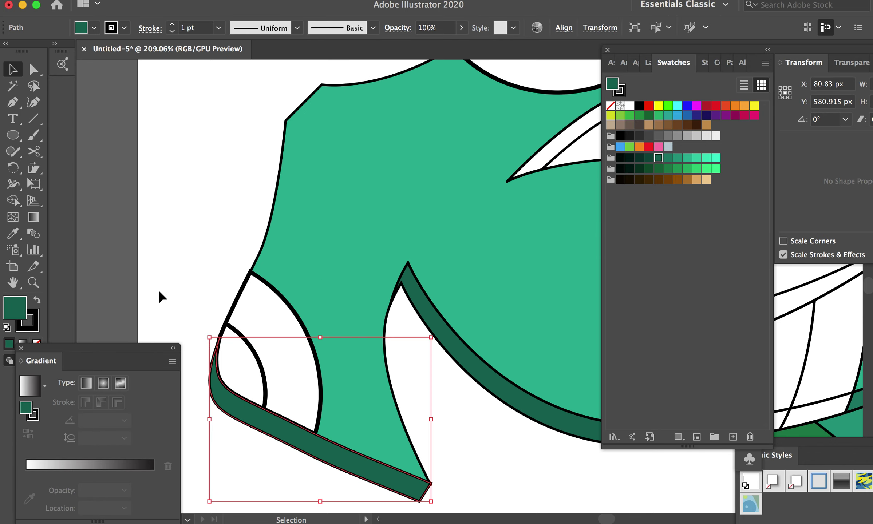
{"action": "left_click", "coordinate": [160, 296]}
{"action": "left_click", "coordinate": [224, 338]}
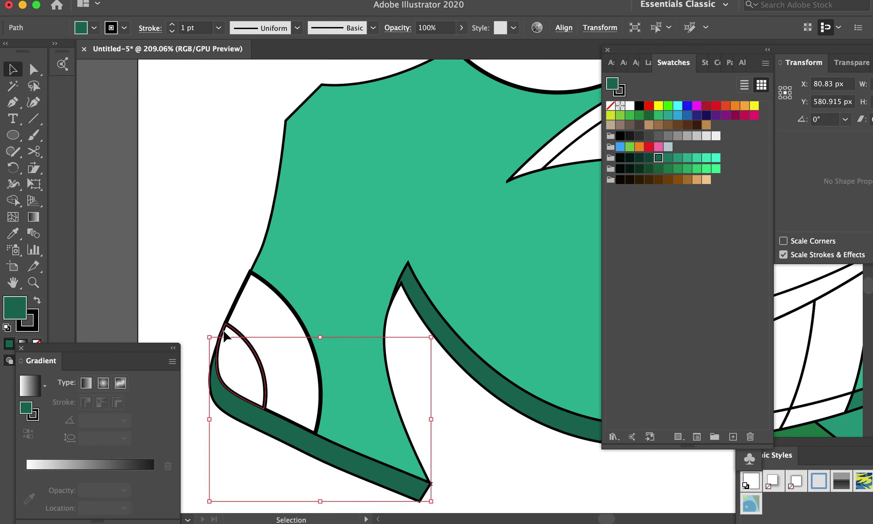
{"action": "left_click", "coordinate": [224, 338]}
{"action": "left_click", "coordinate": [15, 234]}
{"action": "left_click", "coordinate": [355, 273]}
{"action": "key", "text": "v"}
Step: Fill the front marking's outer band and the eye's lower band with the saved brown
{"action": "left_click", "coordinate": [134, 137]}
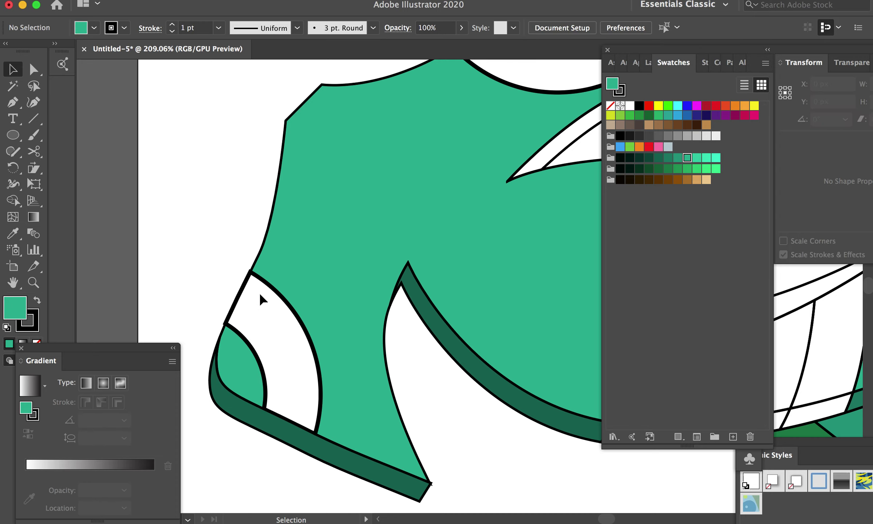
{"action": "left_click", "coordinate": [242, 298]}
{"action": "left_click", "coordinate": [677, 180]}
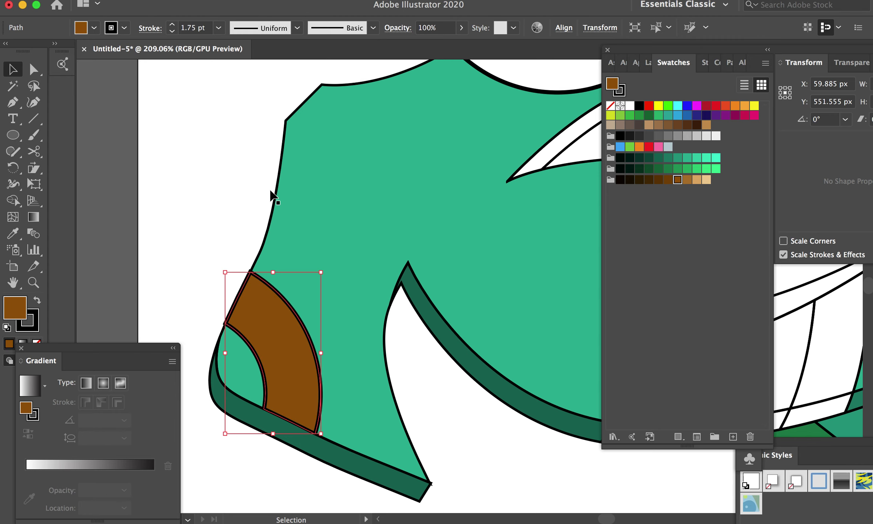
{"action": "left_click", "coordinate": [213, 198]}
{"action": "scroll", "coordinate": [218, 196], "scroll_direction": "up", "scroll_amount": 5}
{"action": "scroll", "coordinate": [218, 196], "scroll_direction": "right", "scroll_amount": 5}
{"action": "left_click", "coordinate": [339, 156]}
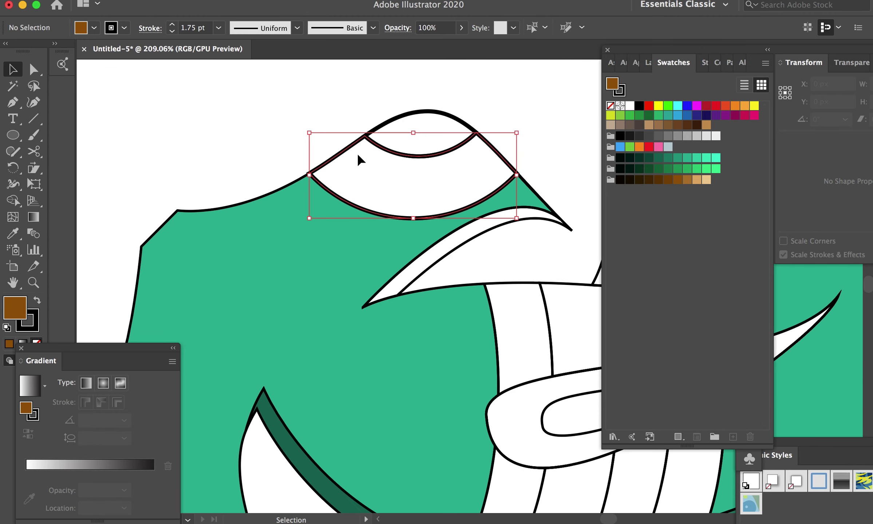
{"action": "left_click", "coordinate": [677, 180]}
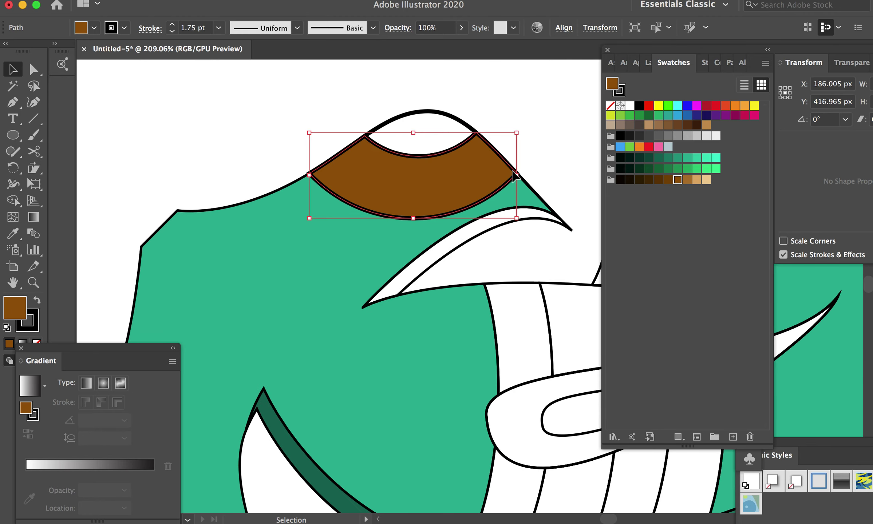
Step: Eyedrop the body green onto the eye lens and the dark green onto the upper fang
{"action": "left_click", "coordinate": [421, 112]}
{"action": "left_click", "coordinate": [13, 234]}
{"action": "left_click", "coordinate": [324, 270]}
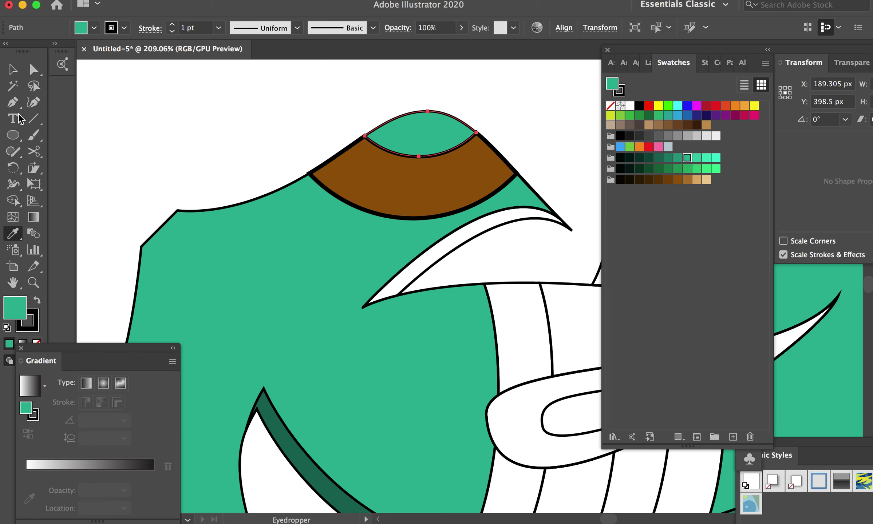
{"action": "key", "text": "v"}
{"action": "left_click", "coordinate": [457, 249]}
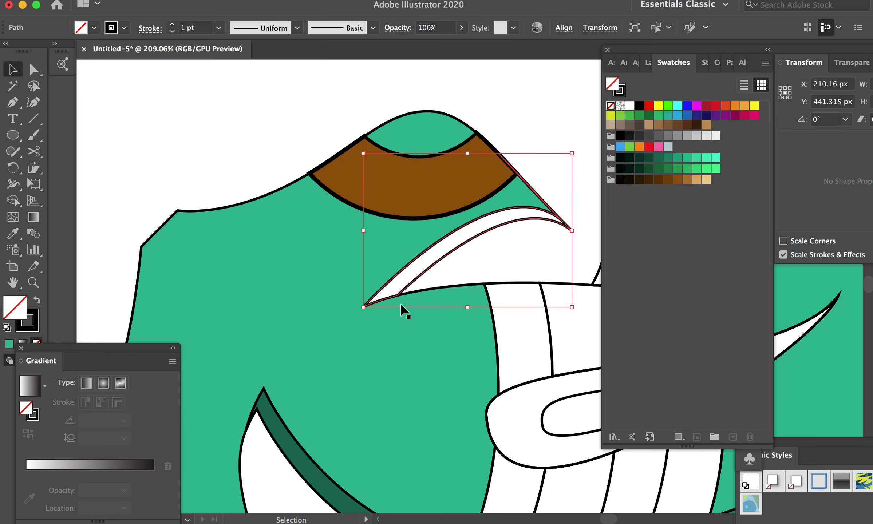
{"action": "scroll", "coordinate": [400, 306], "scroll_direction": "down", "scroll_amount": 5}
{"action": "left_click", "coordinate": [12, 234]}
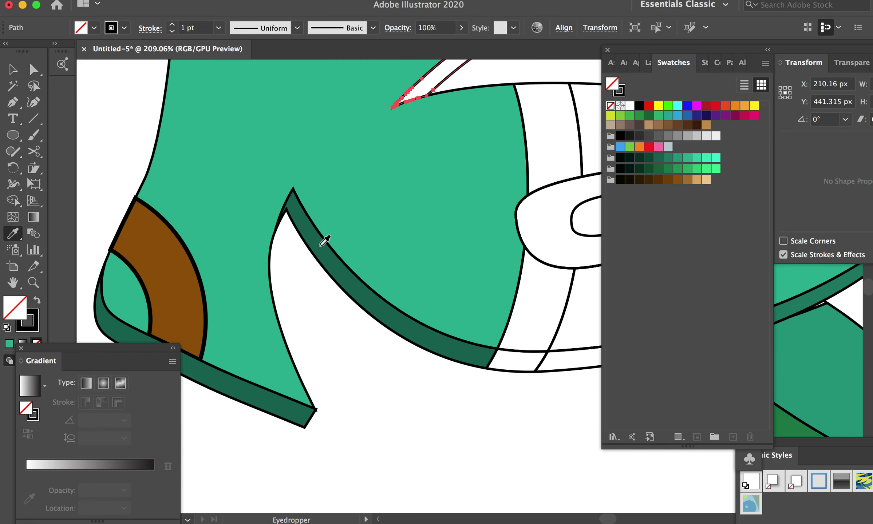
{"action": "left_click", "coordinate": [327, 250]}
{"action": "scroll", "coordinate": [327, 253], "scroll_direction": "down", "scroll_amount": 4}
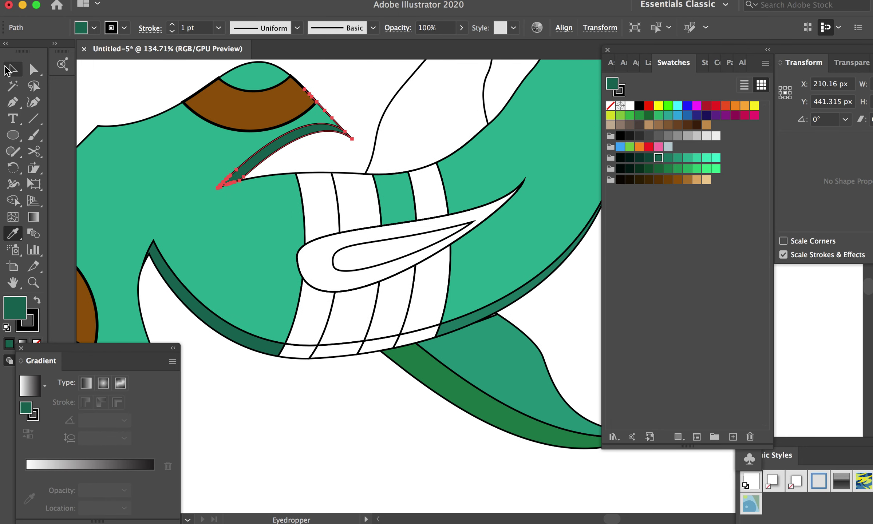
{"action": "left_click", "coordinate": [7, 68]}
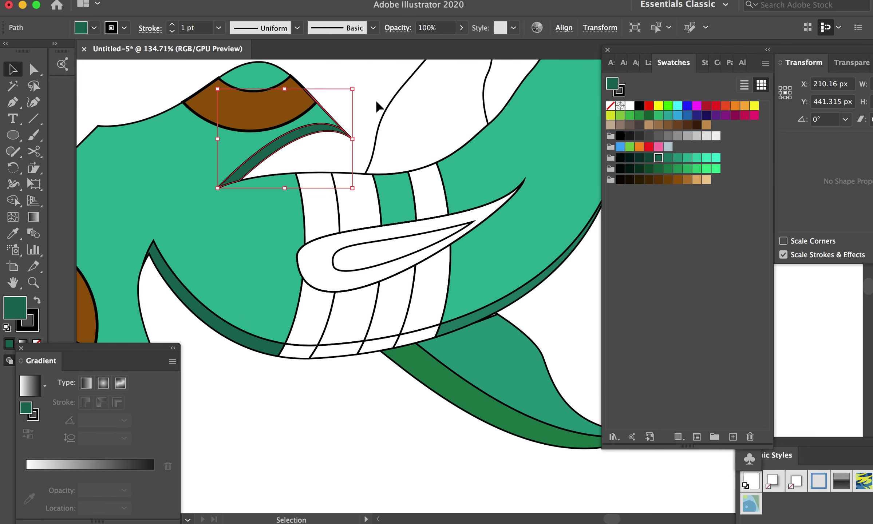
Step: Fill the first white body stripe with the saved brown swatch
{"action": "left_click", "coordinate": [312, 181]}
{"action": "left_click", "coordinate": [302, 204]}
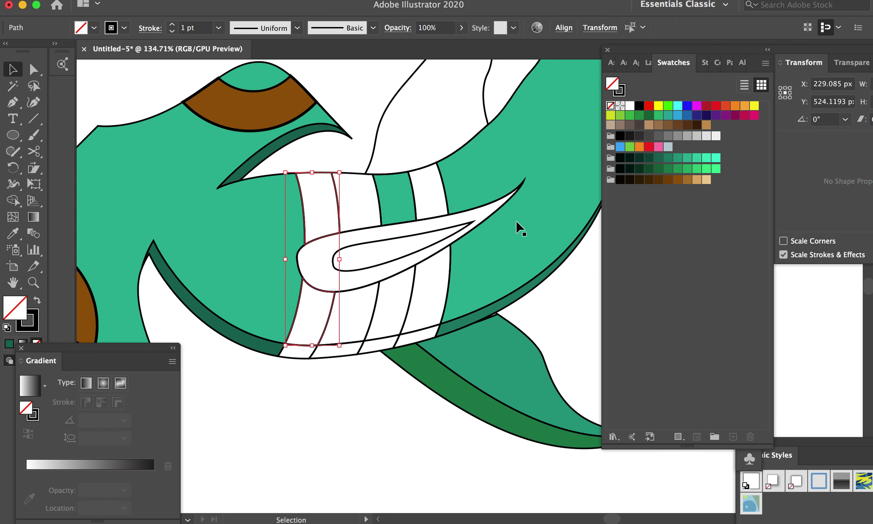
{"action": "left_click", "coordinate": [679, 179]}
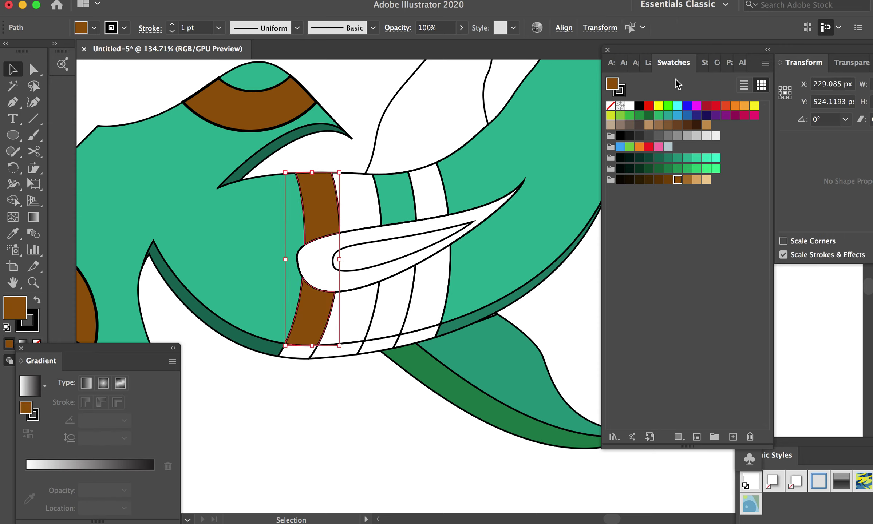
Step: Change the first body stripe's fill to a lighter, muted brown
{"action": "double_click", "coordinate": [613, 85]}
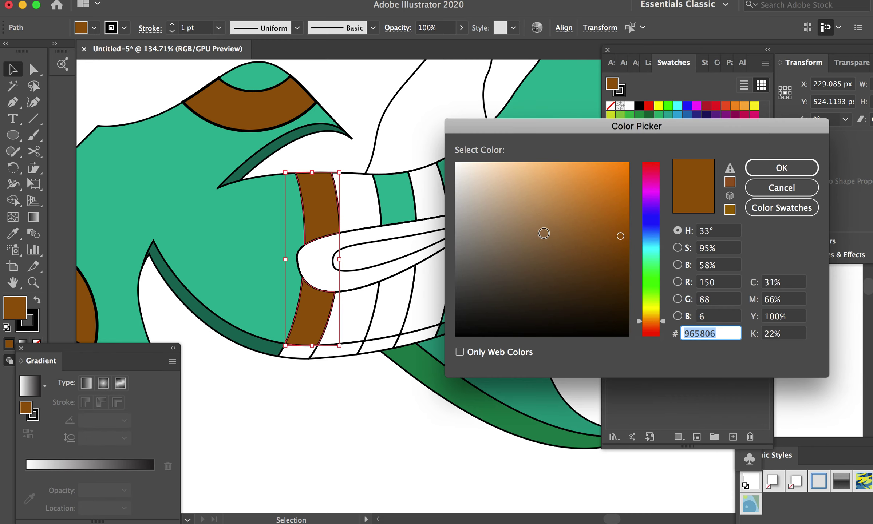
{"action": "left_click", "coordinate": [527, 235]}
{"action": "left_click", "coordinate": [773, 166]}
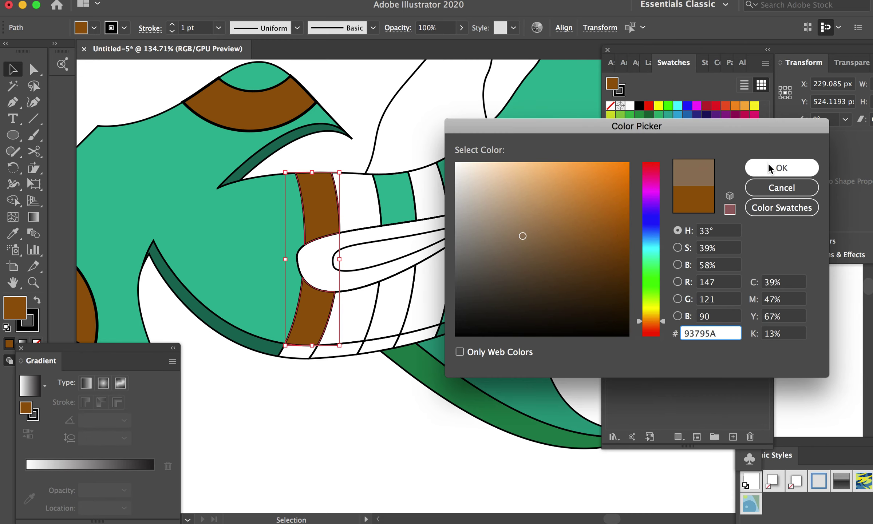
{"action": "left_click", "coordinate": [360, 133]}
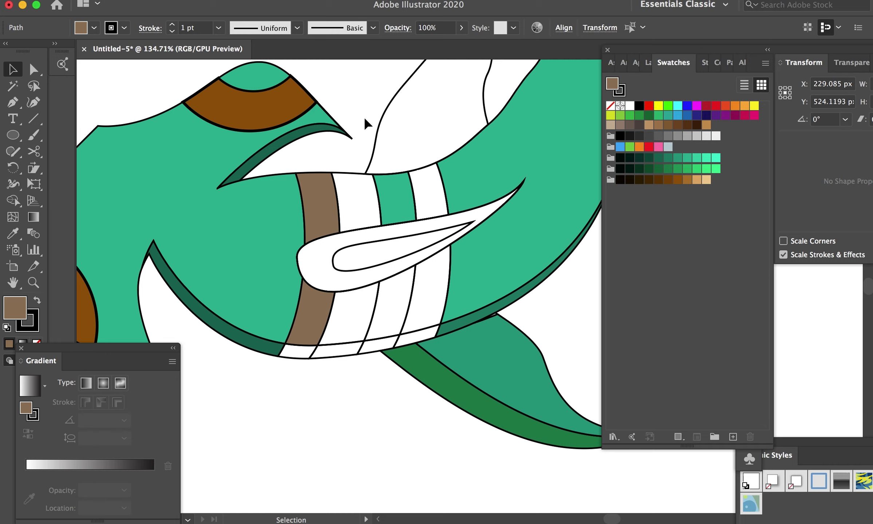
Step: Copy the muted brown onto the bottom stripe piece and darken it to 77624A
{"action": "left_click", "coordinate": [301, 358]}
{"action": "left_click", "coordinate": [13, 234]}
{"action": "left_click", "coordinate": [318, 316]}
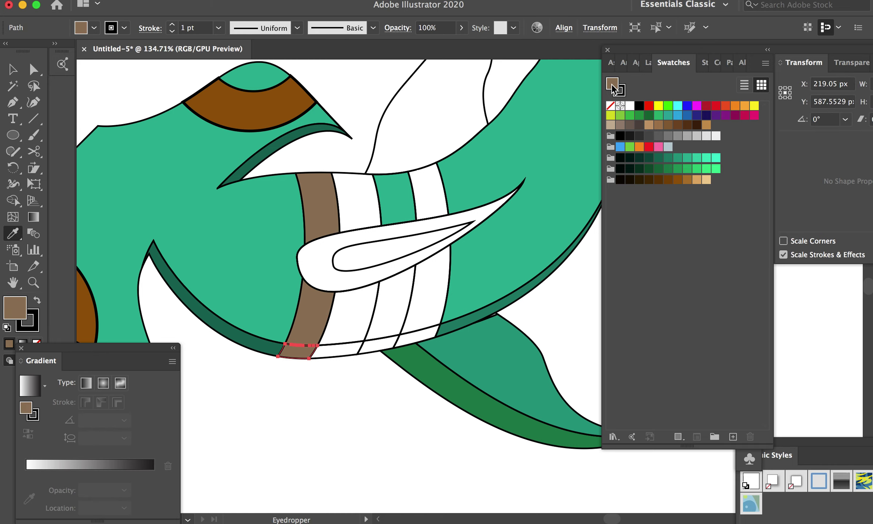
{"action": "double_click", "coordinate": [612, 85]}
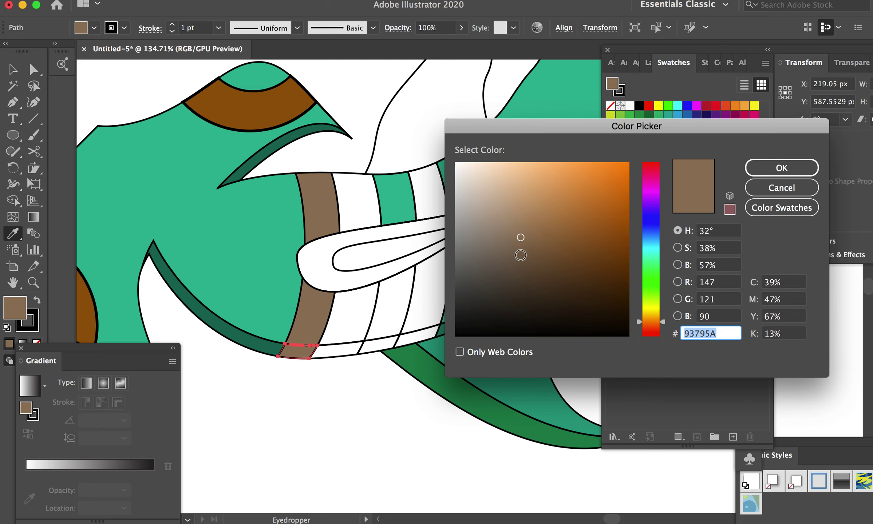
{"action": "left_click", "coordinate": [520, 255]}
{"action": "left_click", "coordinate": [782, 167]}
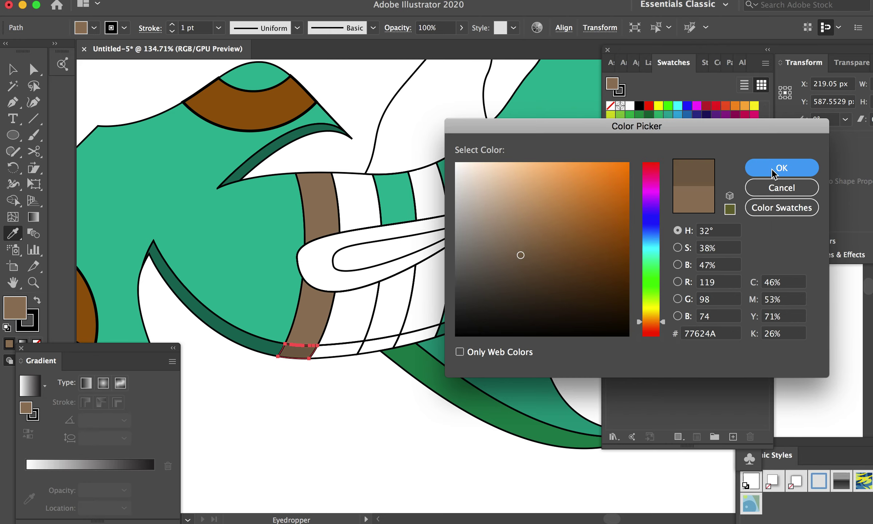
{"action": "left_click", "coordinate": [12, 69]}
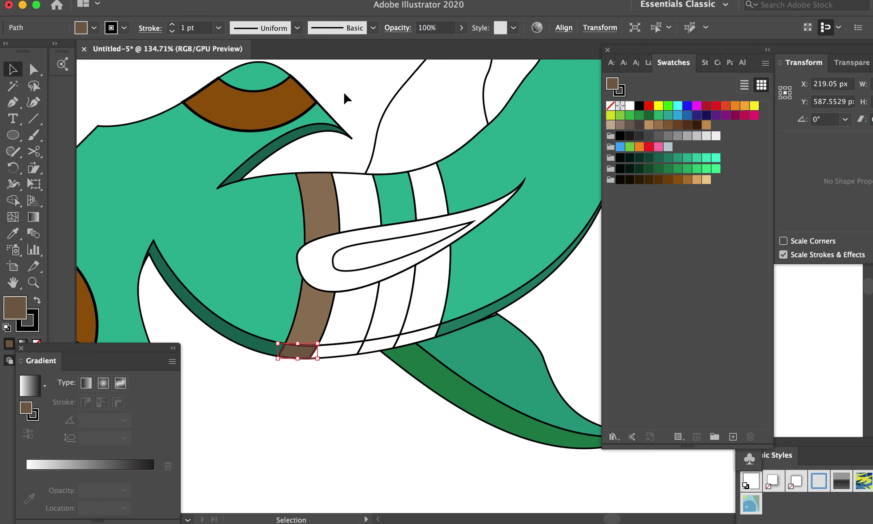
{"action": "left_click", "coordinate": [345, 171]}
Step: Fill the next stripe sections with body green and their small bottom piece dark green
{"action": "left_click", "coordinate": [345, 174]}
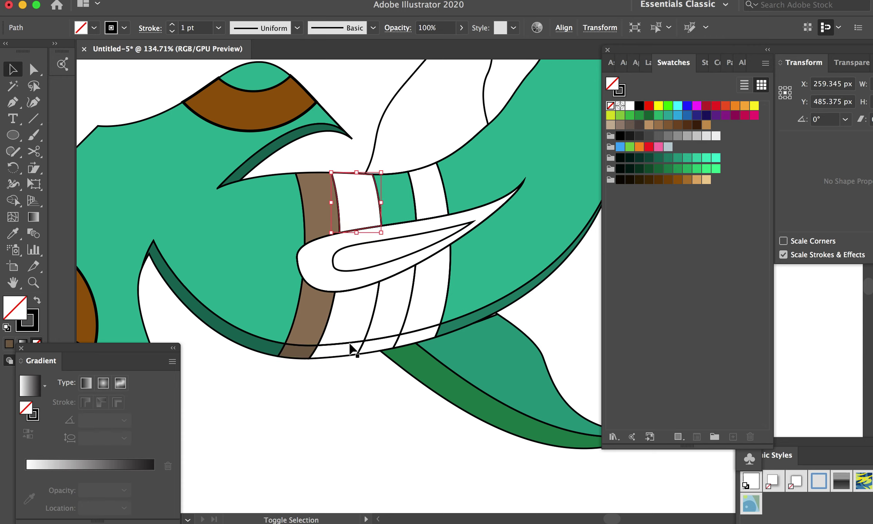
{"action": "left_click", "coordinate": [351, 343], "text": "shift"}
{"action": "left_click", "coordinate": [13, 233]}
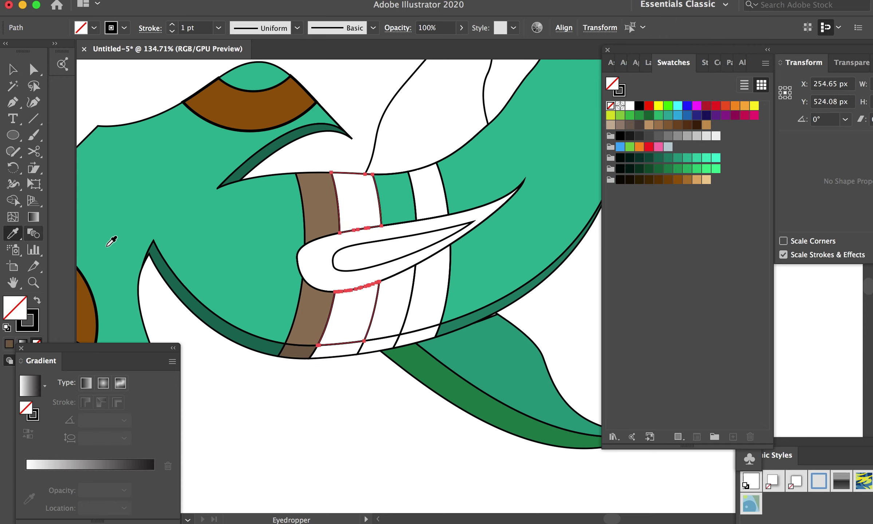
{"action": "left_click", "coordinate": [255, 255]}
{"action": "left_click", "coordinate": [33, 69]}
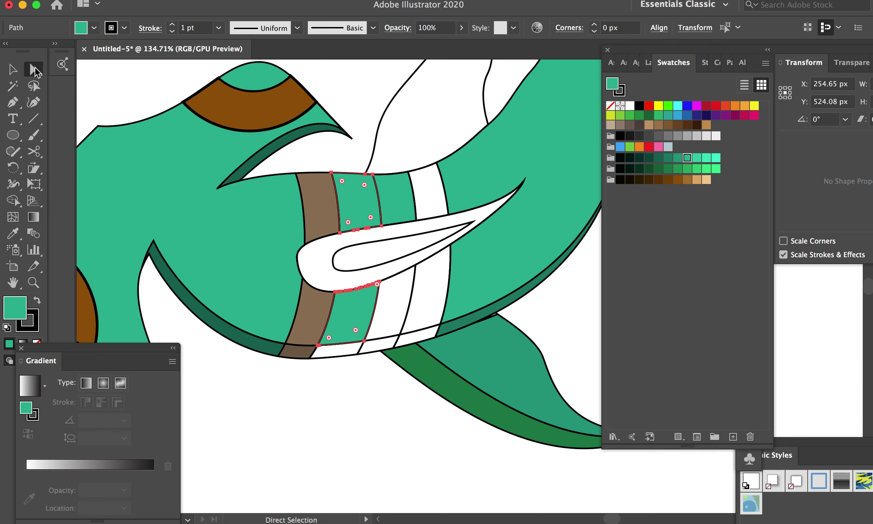
{"action": "left_click", "coordinate": [340, 357]}
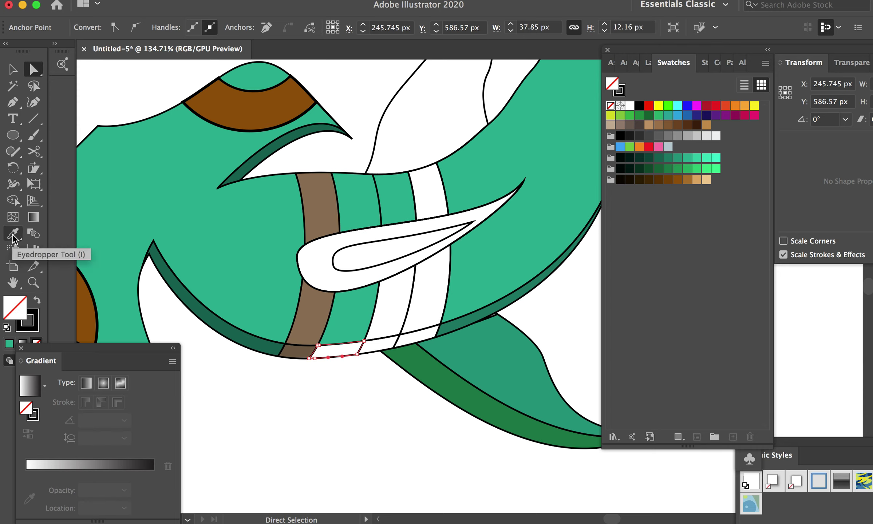
{"action": "left_click", "coordinate": [648, 159]}
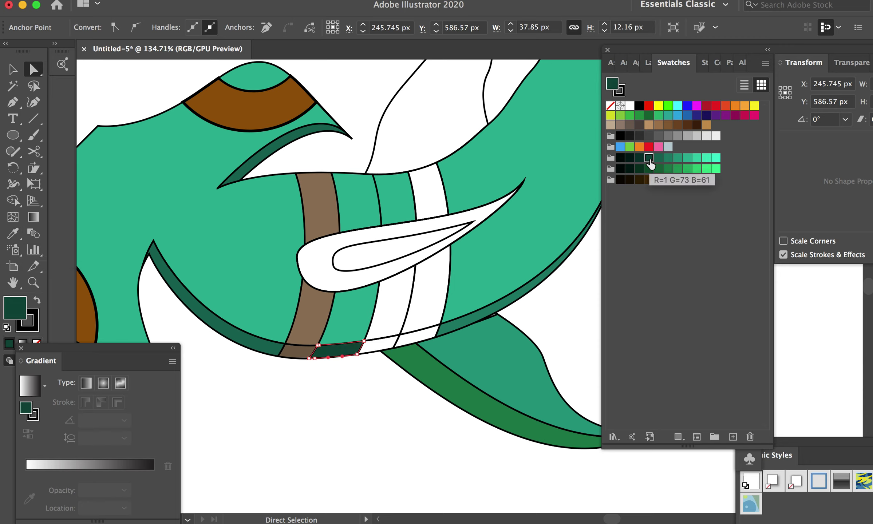
{"action": "left_click", "coordinate": [400, 444]}
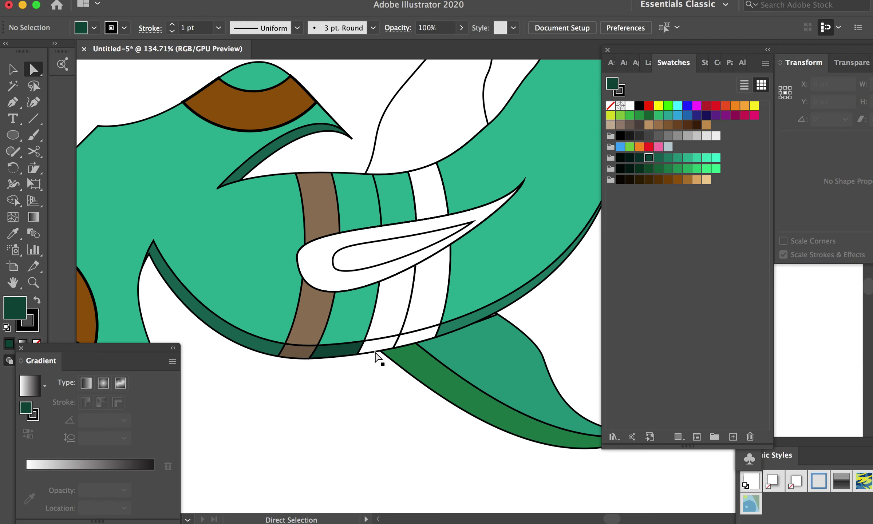
{"action": "left_click", "coordinate": [404, 214]}
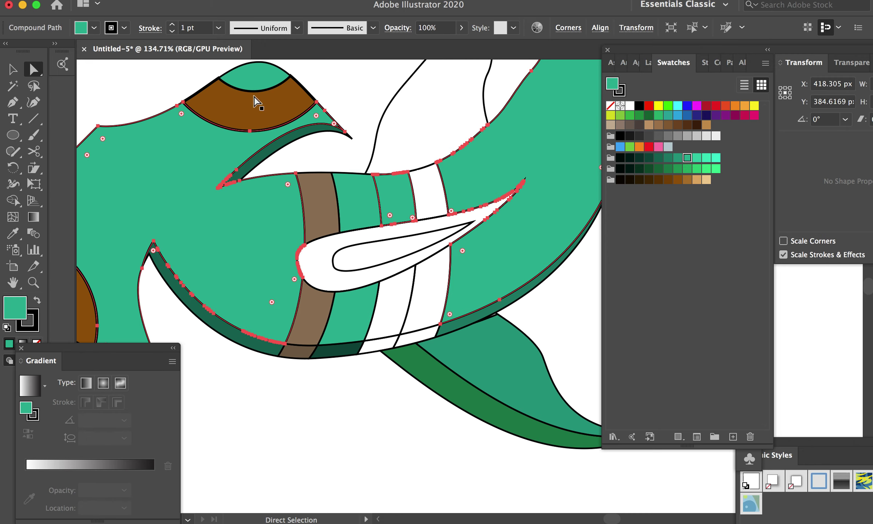
Step: Select the body and stripe paths and Shape Build the three white strips teal
{"action": "left_click", "coordinate": [352, 82]}
{"action": "left_click", "coordinate": [393, 208]}
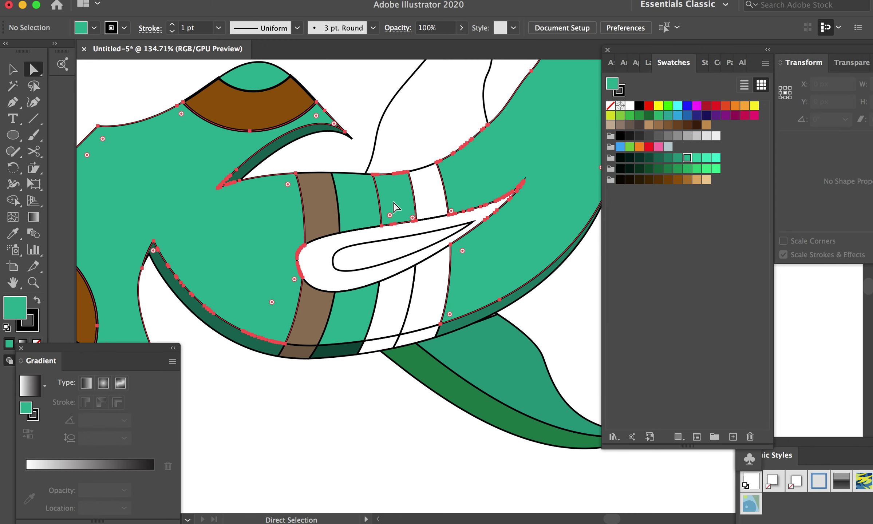
{"action": "scroll", "coordinate": [345, 220], "scroll_direction": "down", "scroll_amount": 5}
{"action": "left_click_drag", "start_coordinate": [220, 115], "coordinate": [509, 488]}
{"action": "left_click", "coordinate": [13, 200]}
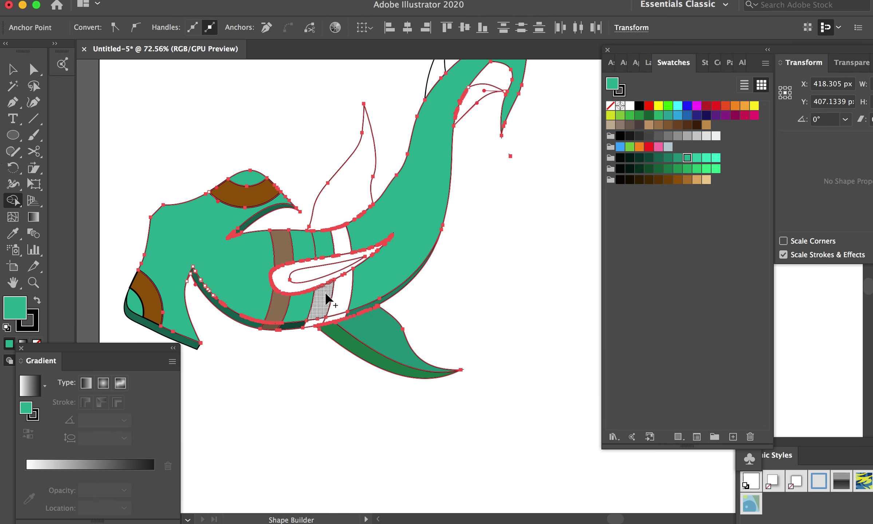
{"action": "left_click", "coordinate": [327, 298]}
{"action": "left_click", "coordinate": [345, 293]}
{"action": "left_click", "coordinate": [341, 242]}
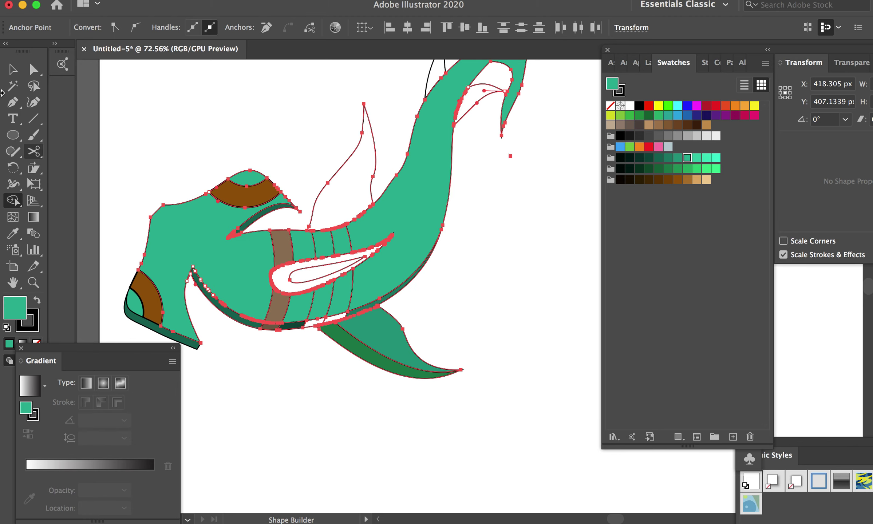
{"action": "left_click", "coordinate": [12, 70]}
{"action": "left_click", "coordinate": [229, 117]}
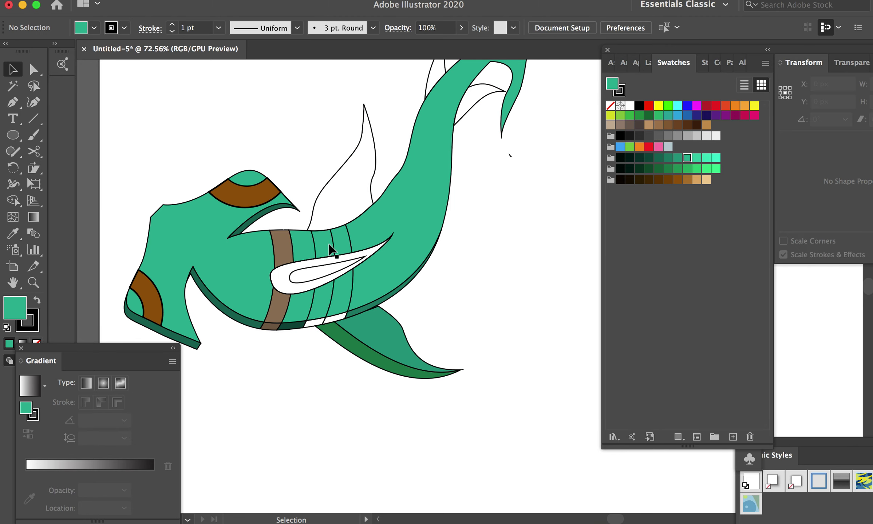
Step: Eyedrop the muted brown band colour onto another body stripe
{"action": "left_click", "coordinate": [329, 248]}
{"action": "left_click", "coordinate": [12, 233]}
{"action": "left_click", "coordinate": [276, 312]}
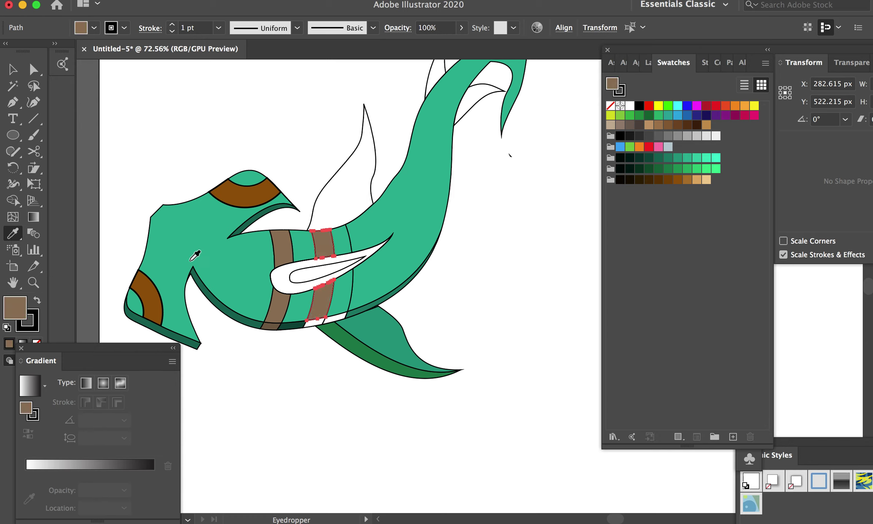
{"action": "left_click", "coordinate": [12, 70]}
{"action": "left_click", "coordinate": [289, 178]}
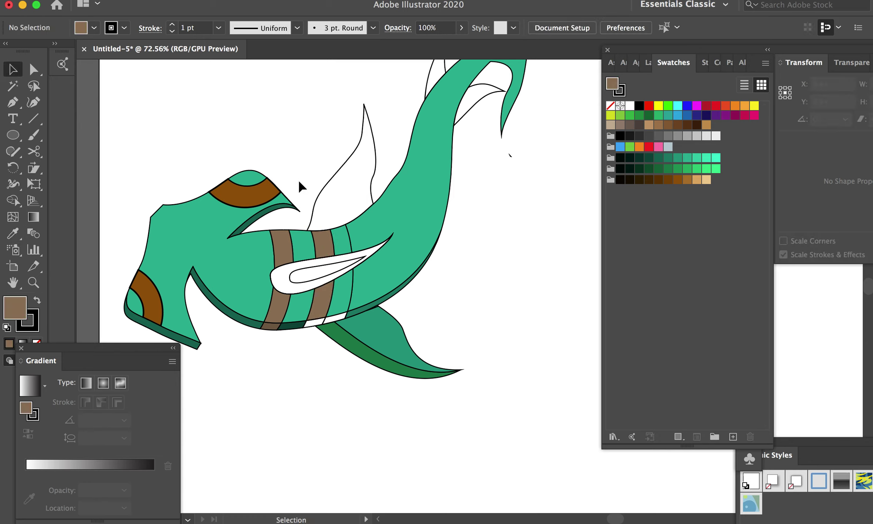
{"action": "left_click", "coordinate": [13, 135]}
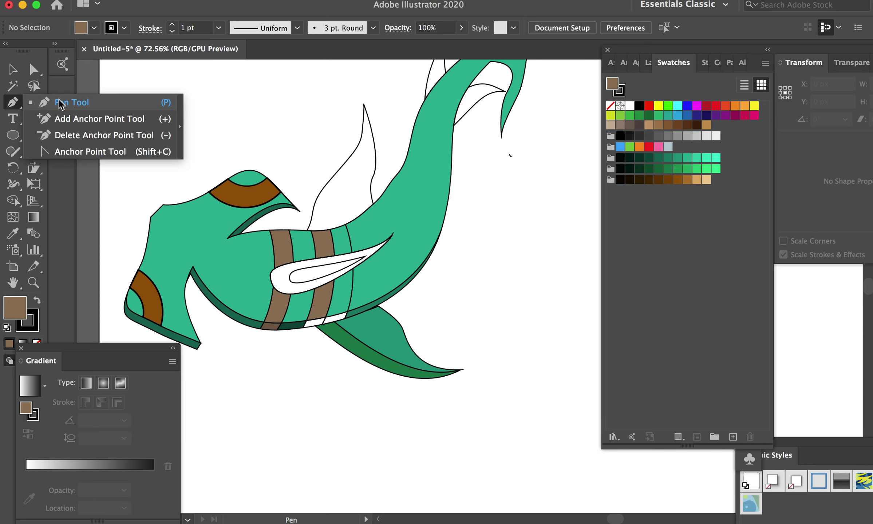
Step: Draw an unfilled curved line from the body's top to below the fin and refine its bends
{"action": "left_click_drag", "start_coordinate": [13, 102], "coordinate": [58, 101]}
{"action": "scroll", "coordinate": [370, 236], "scroll_direction": "up", "scroll_amount": 1}
{"action": "left_click_drag", "start_coordinate": [342, 206], "coordinate": [359, 219]}
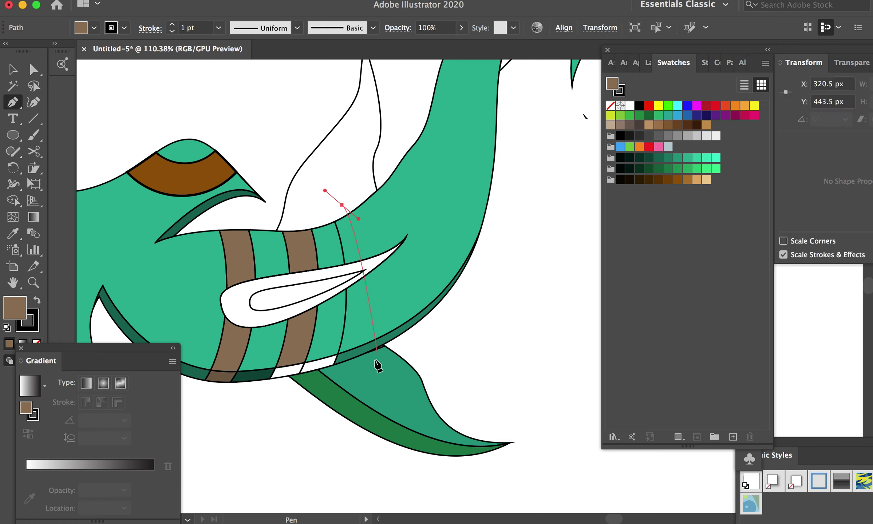
{"action": "left_click_drag", "start_coordinate": [370, 372], "coordinate": [336, 471]}
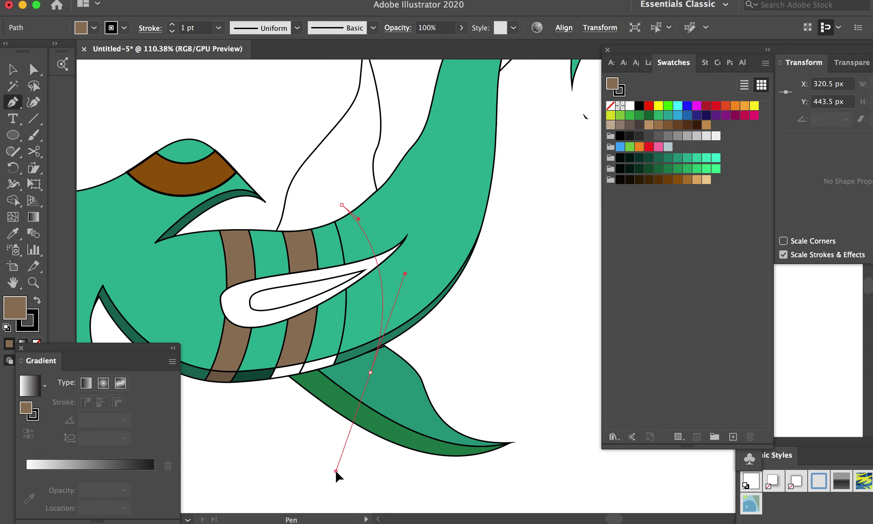
{"action": "left_click", "coordinate": [38, 342]}
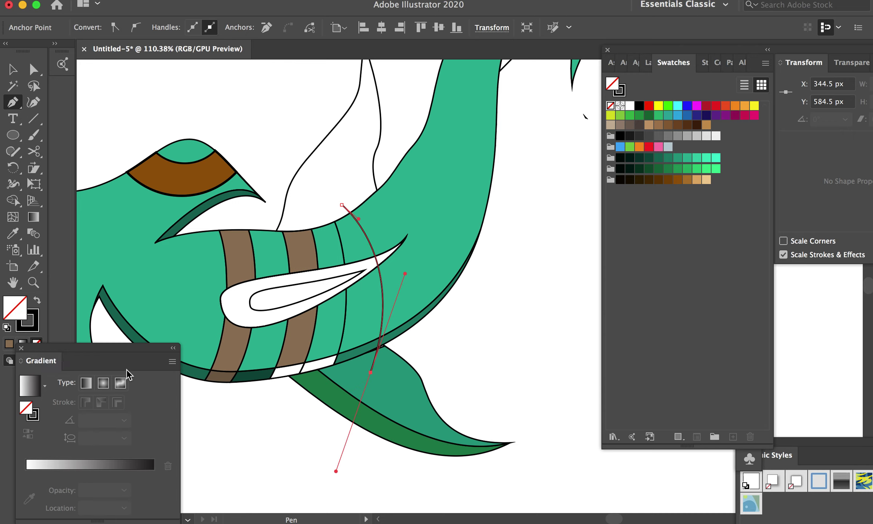
{"action": "left_click_drag", "start_coordinate": [106, 351], "coordinate": [178, 379]}
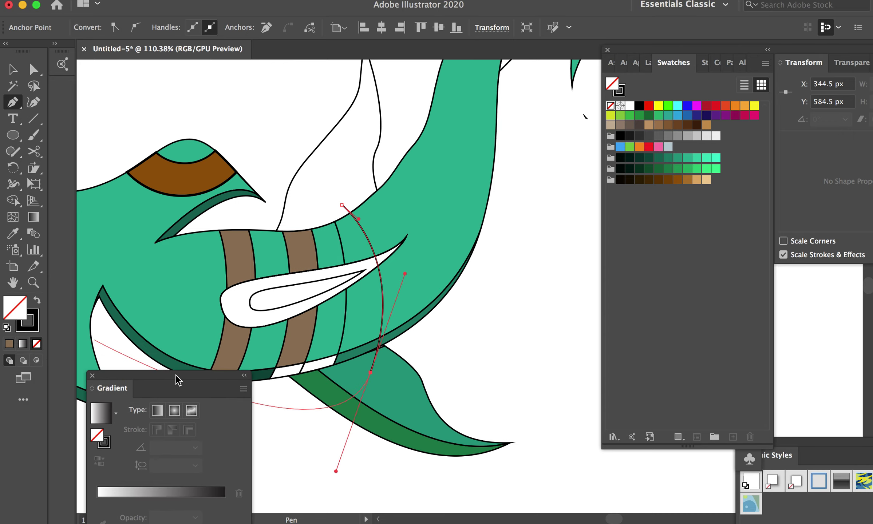
{"action": "key", "text": "a"}
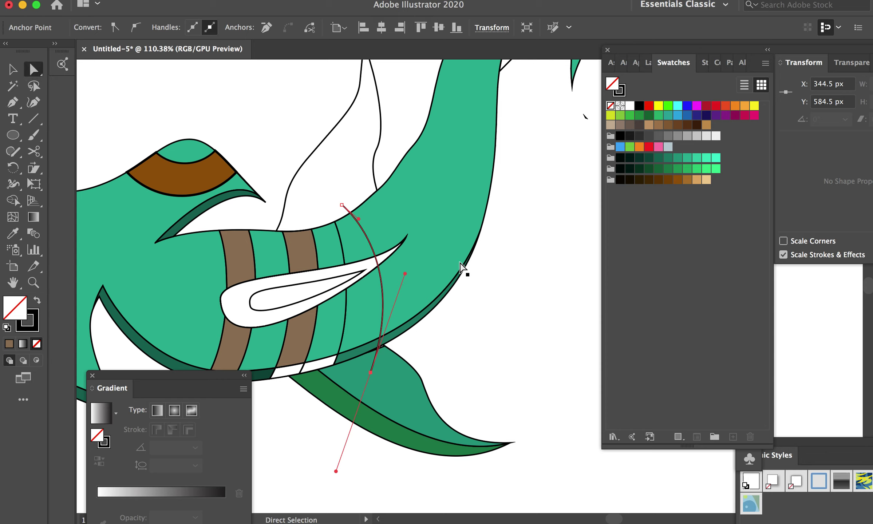
{"action": "left_click_drag", "start_coordinate": [359, 219], "coordinate": [364, 208]}
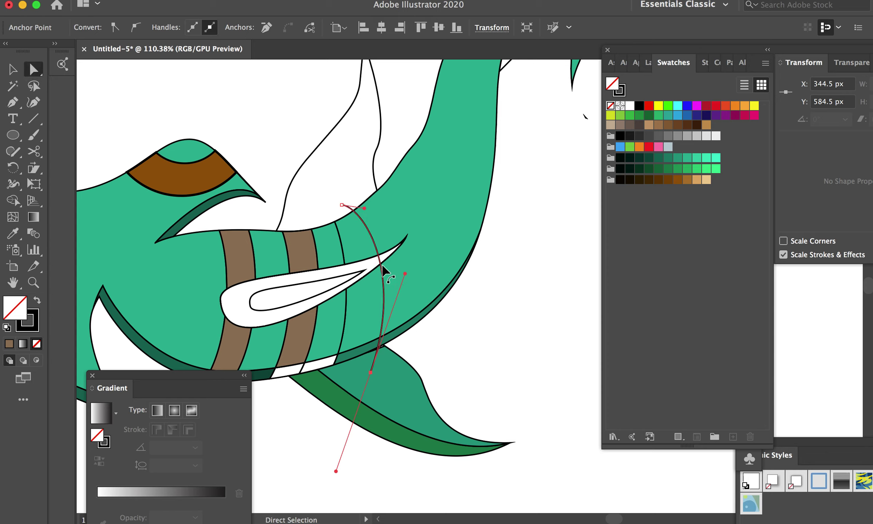
{"action": "left_click_drag", "start_coordinate": [369, 373], "coordinate": [351, 380]}
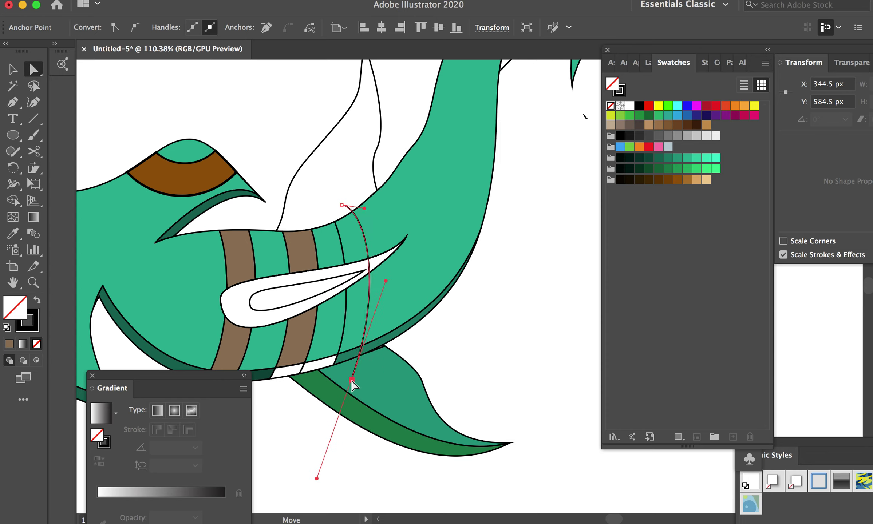
{"action": "left_click_drag", "start_coordinate": [386, 281], "coordinate": [393, 321]}
{"action": "left_click_drag", "start_coordinate": [353, 382], "coordinate": [345, 382]}
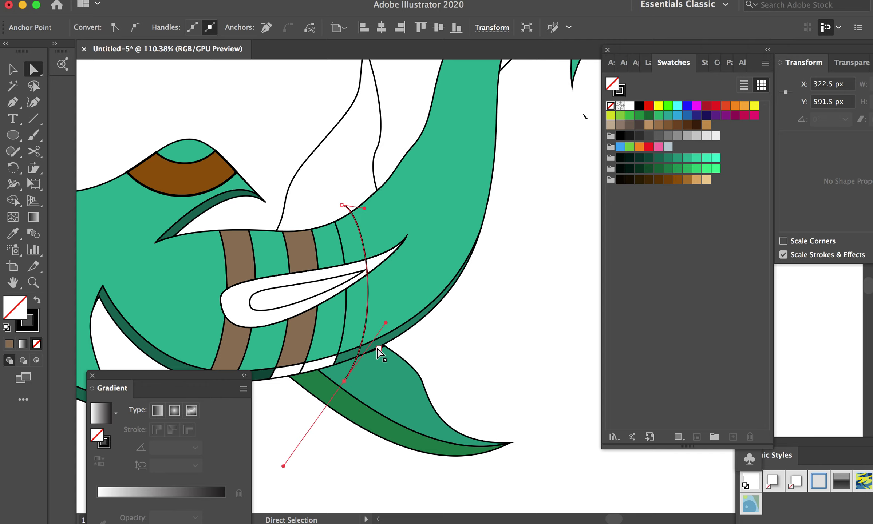
Step: Duplicate the curve just beside the original and nudge the copy slightly left
{"action": "scroll", "coordinate": [366, 320], "scroll_direction": "down", "scroll_amount": 5}
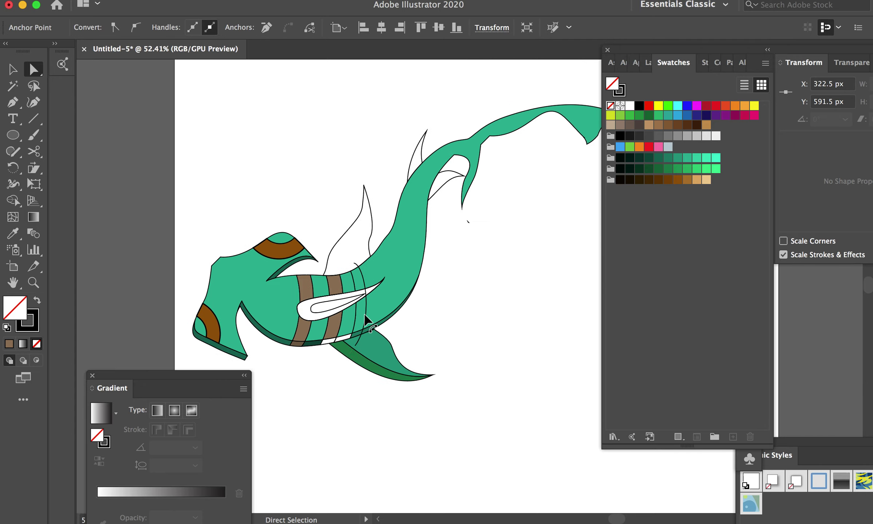
{"action": "scroll", "coordinate": [366, 322], "scroll_direction": "up", "scroll_amount": 3}
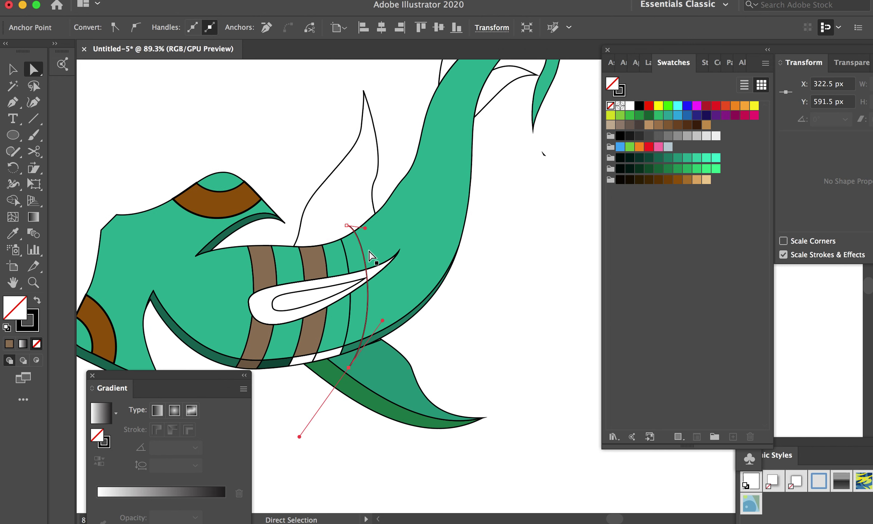
{"action": "left_click_drag", "start_coordinate": [365, 261], "coordinate": [320, 262], "text": "alt"}
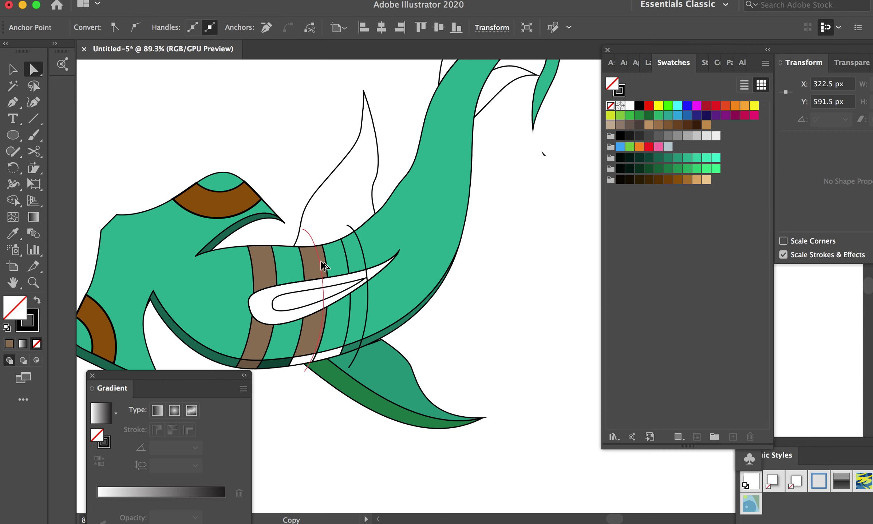
{"action": "scroll", "coordinate": [369, 271], "scroll_direction": "up", "scroll_amount": 3}
{"action": "left_click", "coordinate": [362, 267]}
{"action": "left_click_drag", "start_coordinate": [362, 267], "coordinate": [358, 268]}
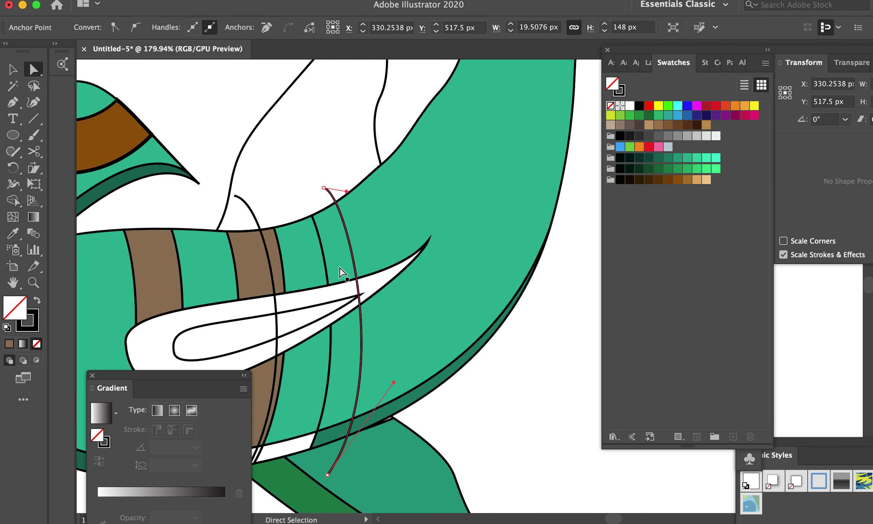
{"action": "scroll", "coordinate": [340, 272], "scroll_direction": "down", "scroll_amount": 4}
{"action": "scroll", "coordinate": [341, 275], "scroll_direction": "up", "scroll_amount": 2}
Step: Place further curve copies on the brown band and just left of the fin curve
{"action": "left_click", "coordinate": [13, 71]}
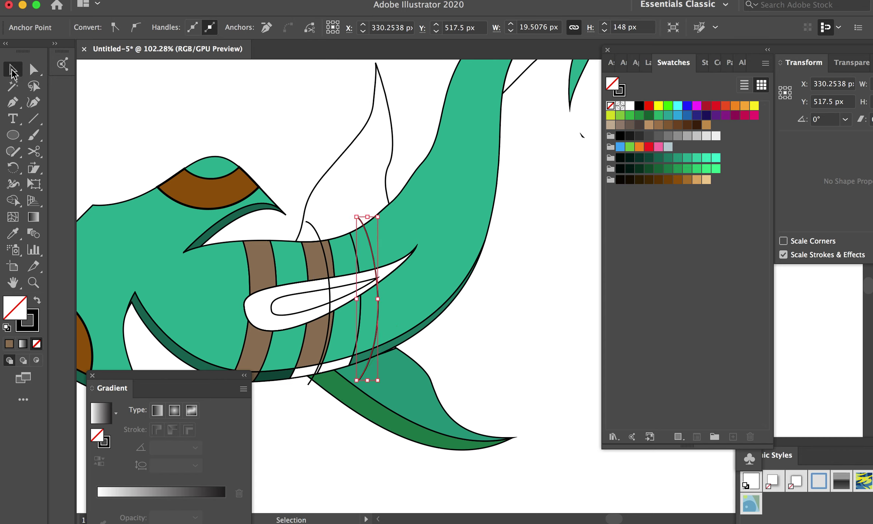
{"action": "mouse_move", "coordinate": [364, 223]}
{"action": "left_mouse_down"}
{"action": "mouse_move", "coordinate": [314, 227]}
{"action": "mouse_move", "coordinate": [339, 219]}
{"action": "left_mouse_up"}
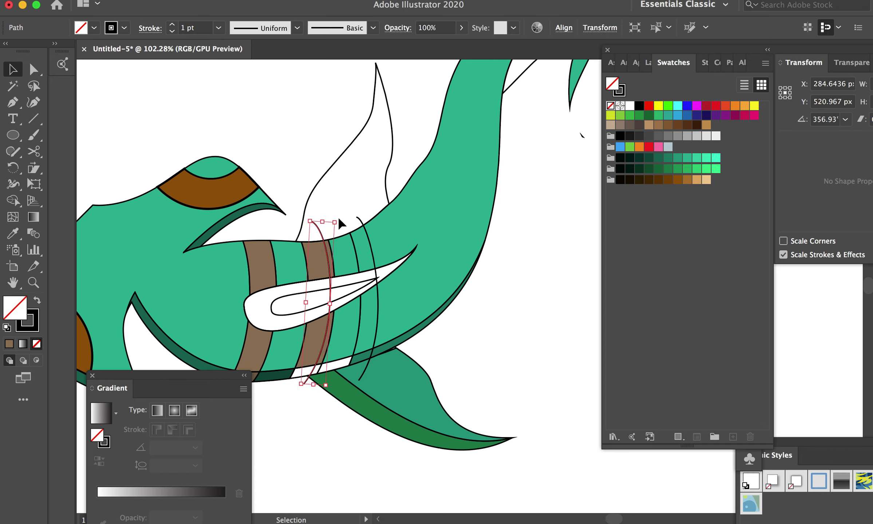
{"action": "left_click", "coordinate": [361, 319]}
{"action": "left_click", "coordinate": [378, 308]}
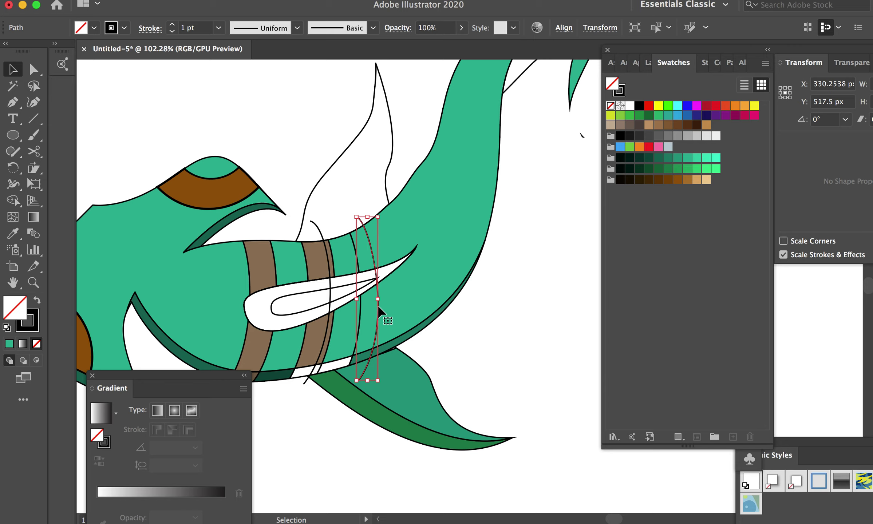
{"action": "left_click_drag", "start_coordinate": [378, 307], "coordinate": [365, 306]}
{"action": "left_click_drag", "start_coordinate": [174, 102], "coordinate": [506, 466]}
Step: Use Shape Builder to remove the green strips between the new curves
{"action": "left_click", "coordinate": [13, 200]}
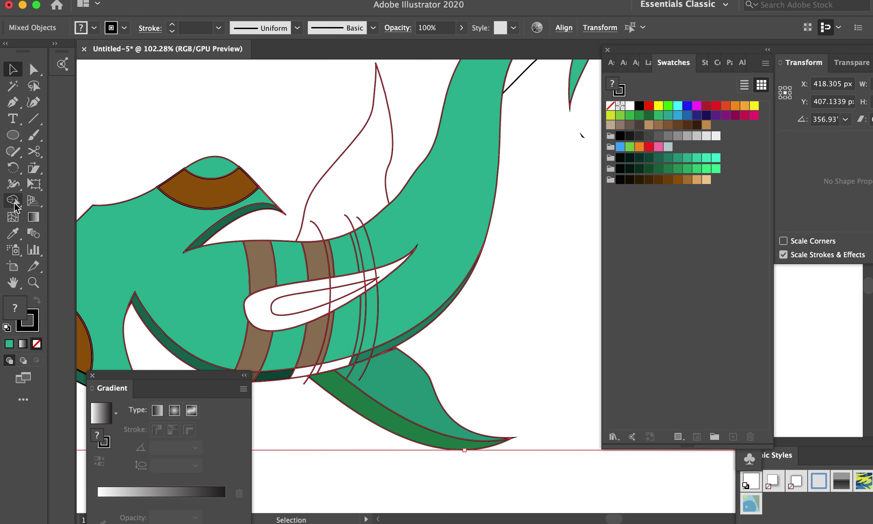
{"action": "scroll", "coordinate": [379, 251], "scroll_direction": "up", "scroll_amount": 2}
{"action": "scroll", "coordinate": [379, 249], "scroll_direction": "up", "scroll_amount": 3}
{"action": "left_click", "coordinate": [351, 292], "text": "alt"}
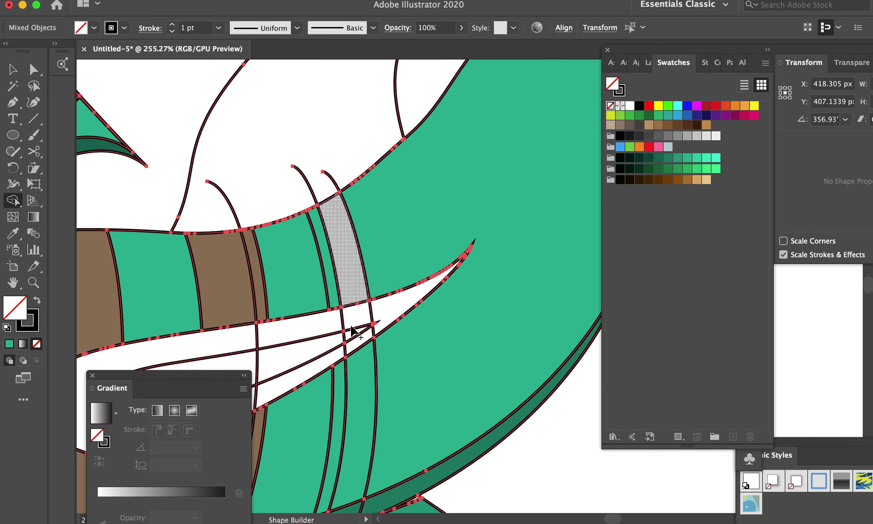
{"action": "left_click", "coordinate": [363, 401], "text": "alt"}
{"action": "scroll", "coordinate": [363, 397], "scroll_direction": "down", "scroll_amount": 2}
{"action": "scroll", "coordinate": [363, 397], "scroll_direction": "left", "scroll_amount": 2}
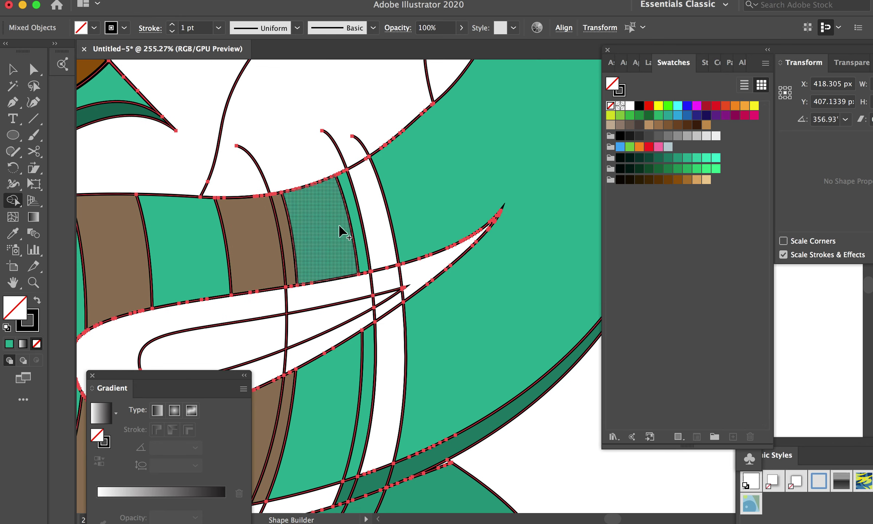
{"action": "left_click_drag", "start_coordinate": [341, 230], "coordinate": [353, 234]}
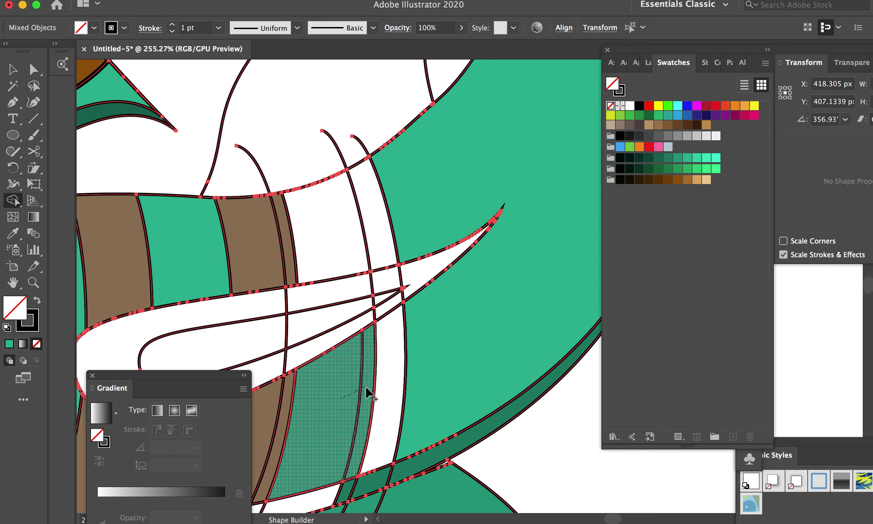
{"action": "left_click", "coordinate": [364, 391], "text": "alt"}
{"action": "scroll", "coordinate": [366, 391], "scroll_direction": "down", "scroll_amount": 3}
{"action": "scroll", "coordinate": [365, 391], "scroll_direction": "left", "scroll_amount": 2}
{"action": "left_click", "coordinate": [319, 386]}
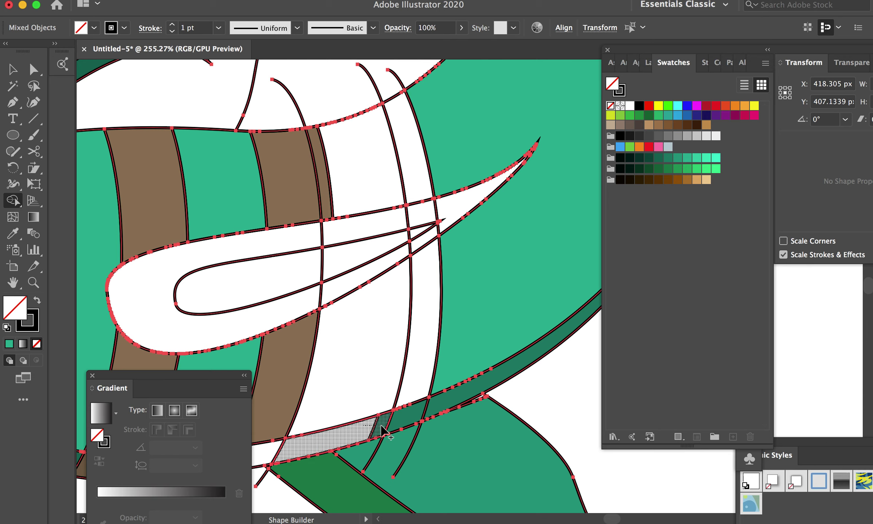
Step: Zoom back out to about 120% and return to the Selection tool with nothing selected
{"action": "scroll", "coordinate": [433, 408], "scroll_direction": "up", "scroll_amount": 1}
{"action": "scroll", "coordinate": [433, 406], "scroll_direction": "up", "scroll_amount": 5}
{"action": "scroll", "coordinate": [433, 405], "scroll_direction": "left", "scroll_amount": 2}
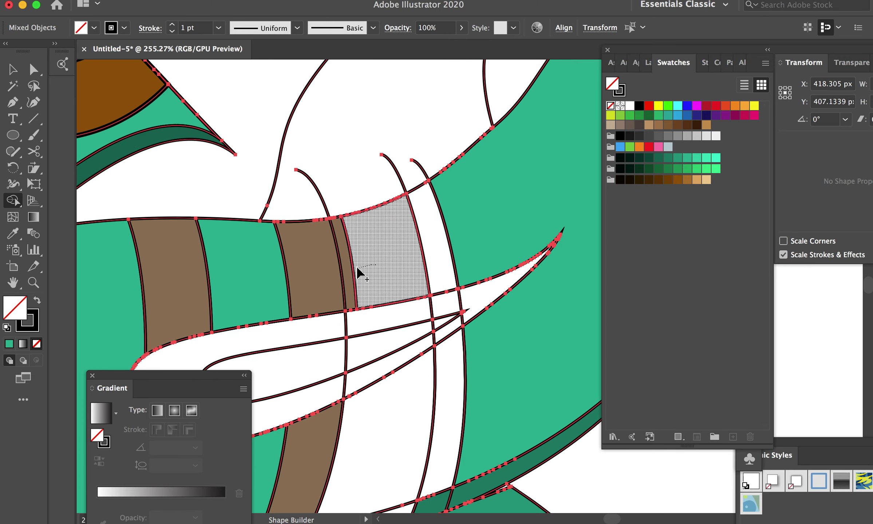
{"action": "scroll", "coordinate": [386, 291], "scroll_direction": "down", "scroll_amount": 5}
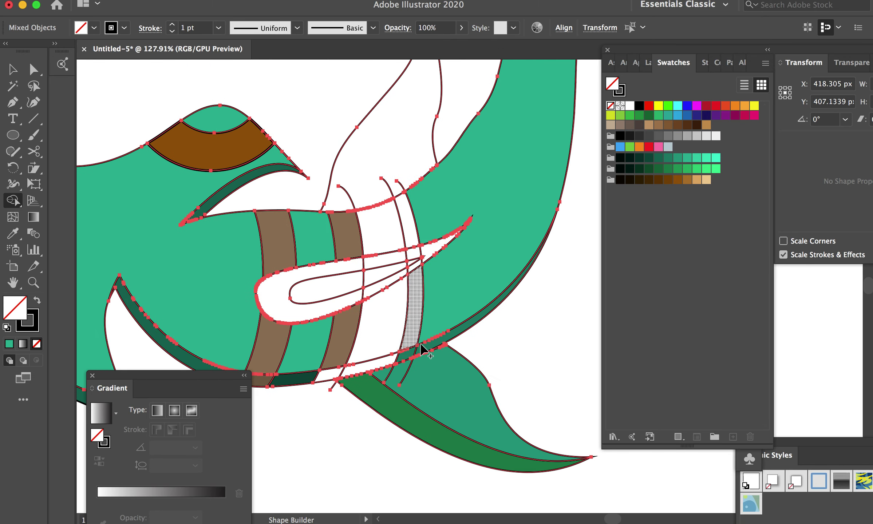
{"action": "scroll", "coordinate": [443, 356], "scroll_direction": "up", "scroll_amount": 5}
{"action": "scroll", "coordinate": [442, 352], "scroll_direction": "up", "scroll_amount": 3}
{"action": "scroll", "coordinate": [454, 346], "scroll_direction": "up", "scroll_amount": 3}
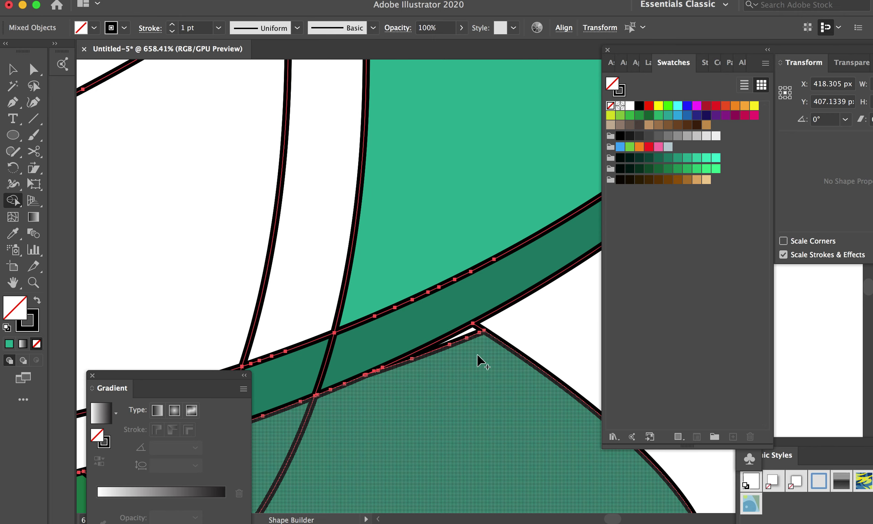
{"action": "scroll", "coordinate": [469, 339], "scroll_direction": "down", "scroll_amount": 4}
{"action": "scroll", "coordinate": [470, 425], "scroll_direction": "down", "scroll_amount": 4}
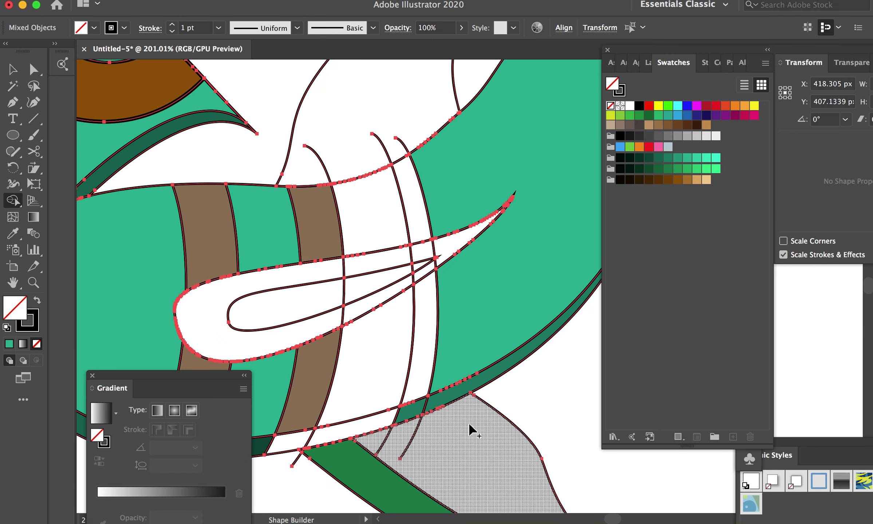
{"action": "scroll", "coordinate": [470, 426], "scroll_direction": "down", "scroll_amount": 3}
{"action": "scroll", "coordinate": [369, 408], "scroll_direction": "down", "scroll_amount": 2}
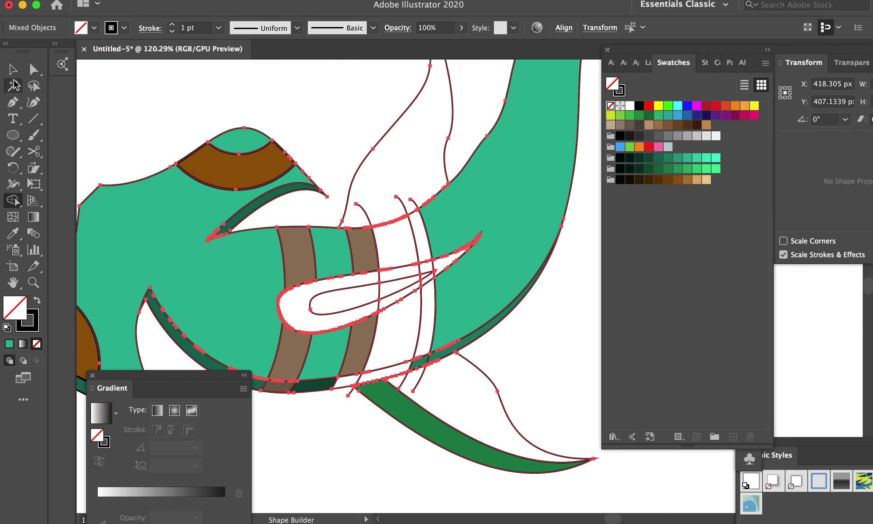
{"action": "key", "text": "v"}
{"action": "left_click", "coordinate": [299, 105]}
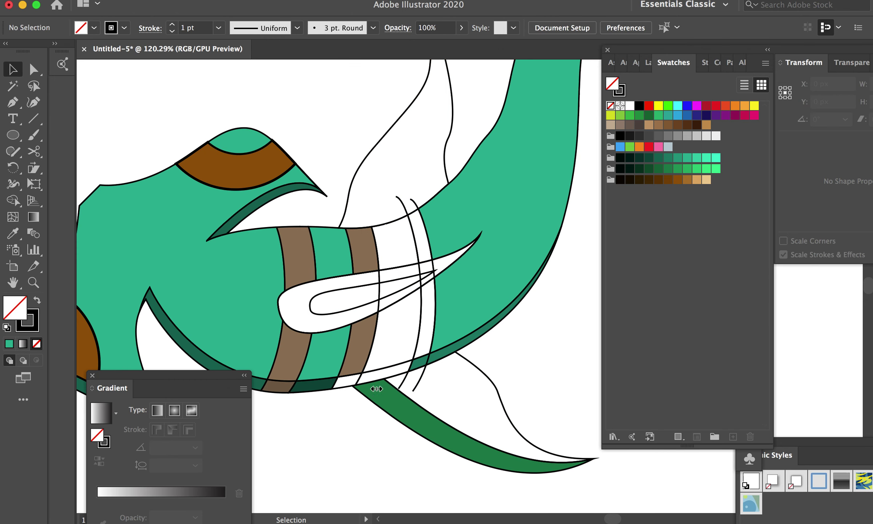
Step: Delete the stray curved and straight stroke pieces beside the second brown stripe
{"action": "left_click", "coordinate": [402, 384]}
{"action": "left_click", "coordinate": [400, 205]}
{"action": "key", "text": "Delete"}
{"action": "left_click", "coordinate": [380, 295]}
{"action": "key", "text": "Delete"}
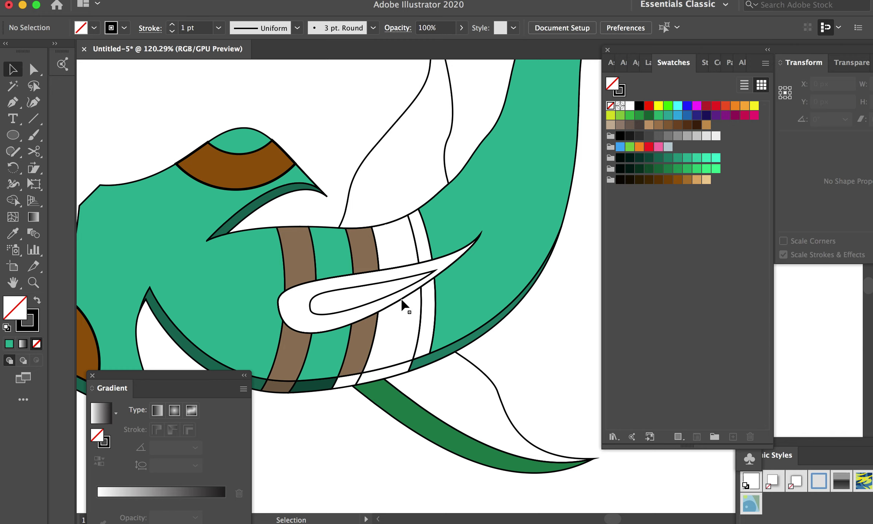
Step: Fill the white sliver under the second stripe with the brown stripe colour
{"action": "left_click", "coordinate": [343, 389]}
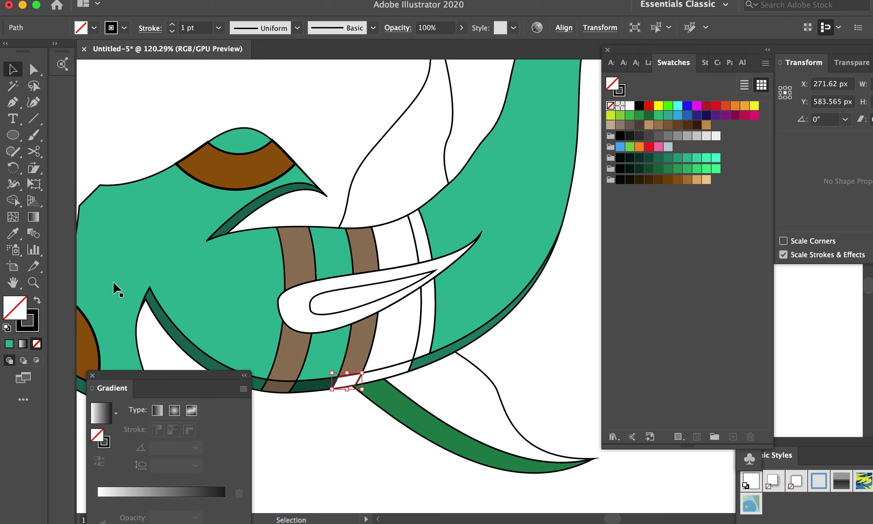
{"action": "left_click", "coordinate": [9, 237]}
{"action": "left_click", "coordinate": [285, 383]}
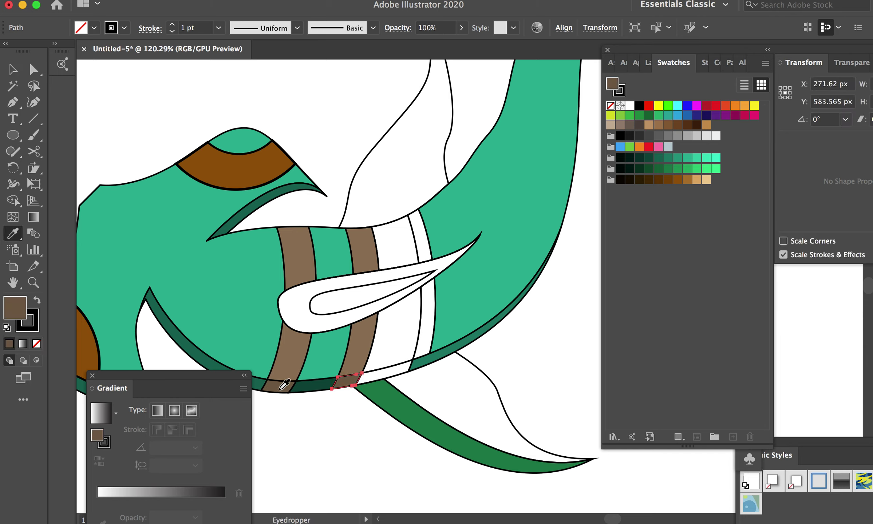
{"action": "left_click", "coordinate": [13, 69]}
{"action": "left_click", "coordinate": [224, 87]}
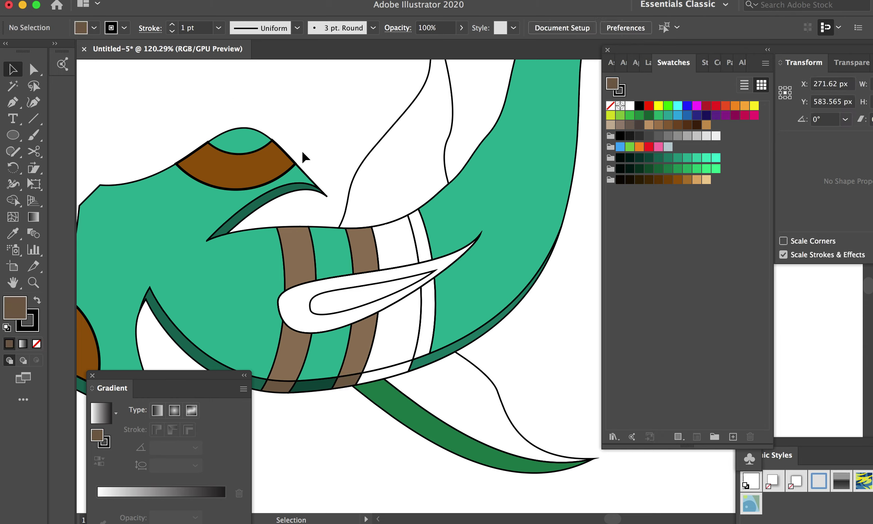
Step: Fill the white patches below and above the fin with the body teal
{"action": "left_click", "coordinate": [386, 370]}
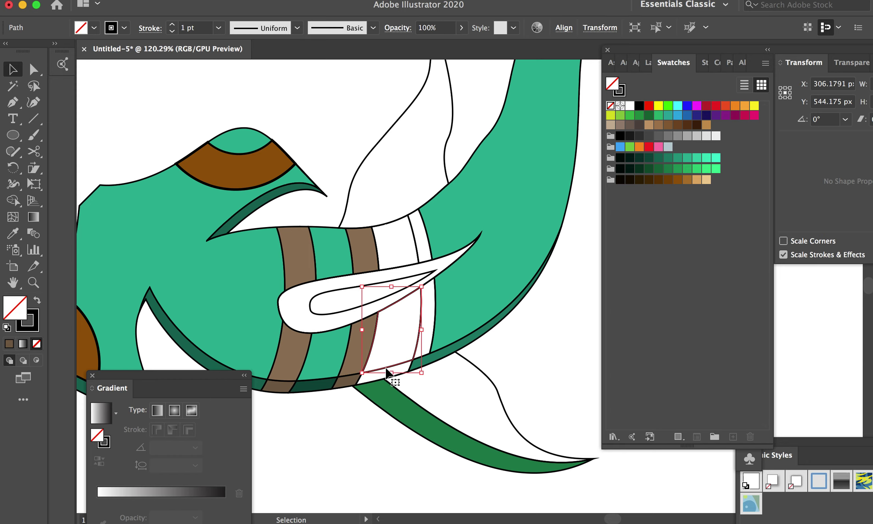
{"action": "left_click", "coordinate": [13, 233]}
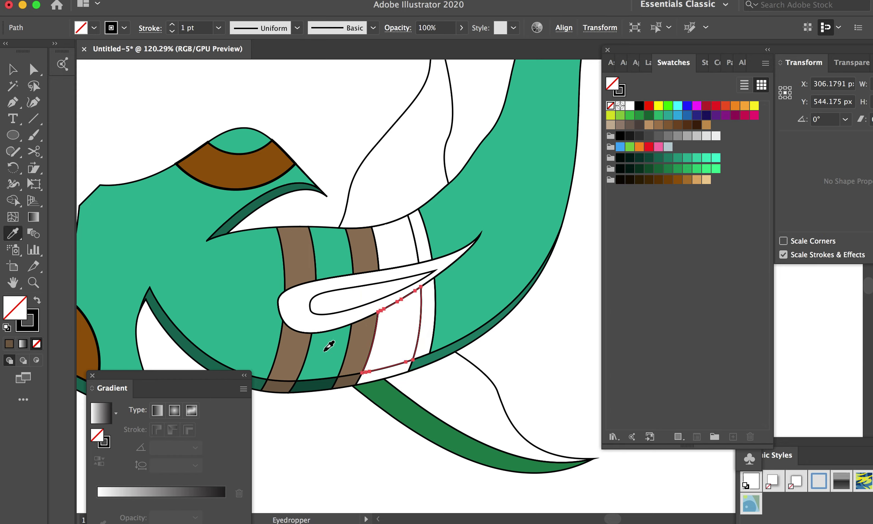
{"action": "left_click", "coordinate": [324, 352]}
{"action": "key", "text": "v"}
{"action": "left_click", "coordinate": [229, 83]}
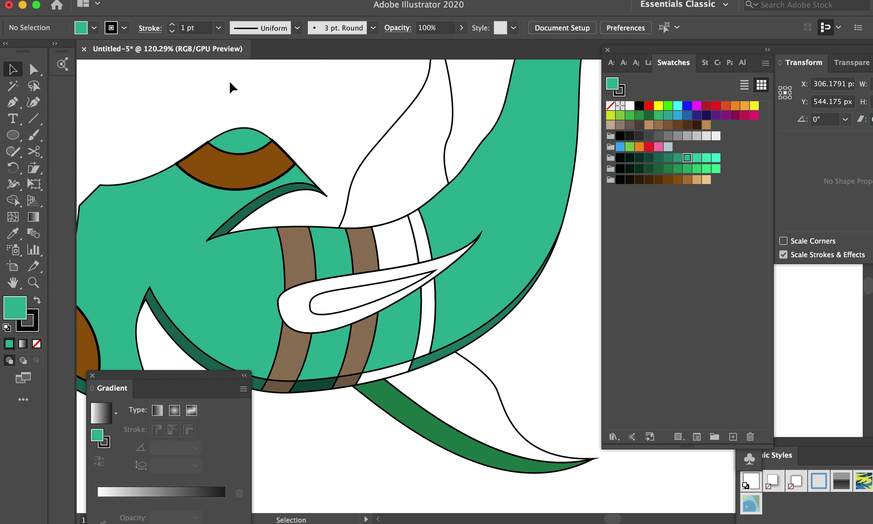
{"action": "left_click", "coordinate": [386, 225]}
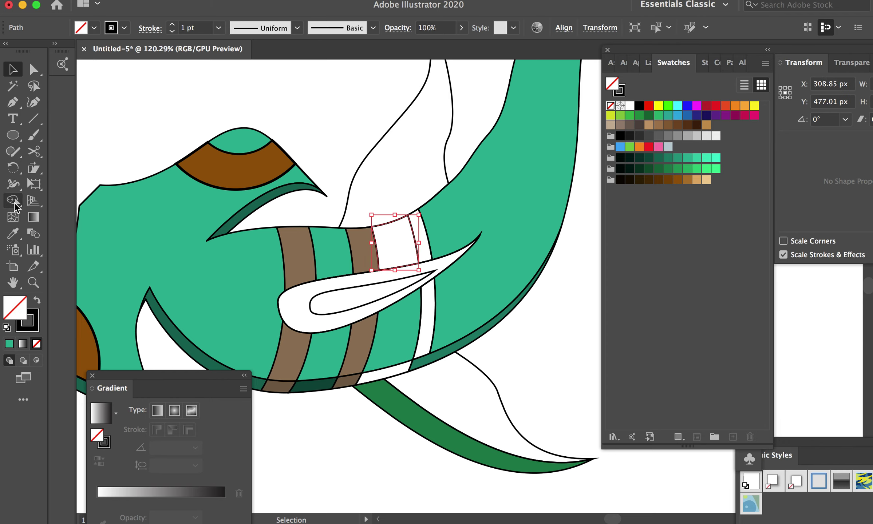
{"action": "left_click", "coordinate": [13, 233]}
{"action": "left_click", "coordinate": [331, 255]}
{"action": "key", "text": "v"}
{"action": "left_click", "coordinate": [242, 88]}
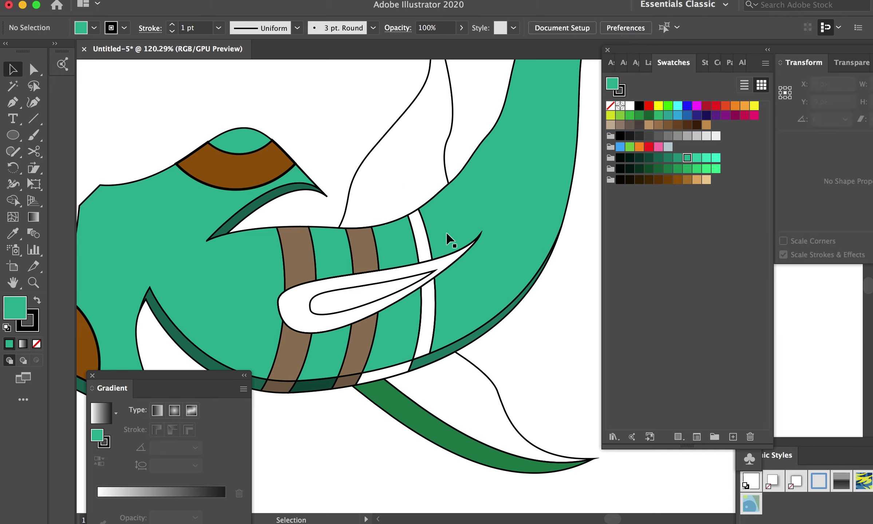
Step: Try turning the narrow white band brown like the stripes, then undo that fill
{"action": "left_click", "coordinate": [415, 219]}
{"action": "left_click", "coordinate": [424, 356], "text": "shift"}
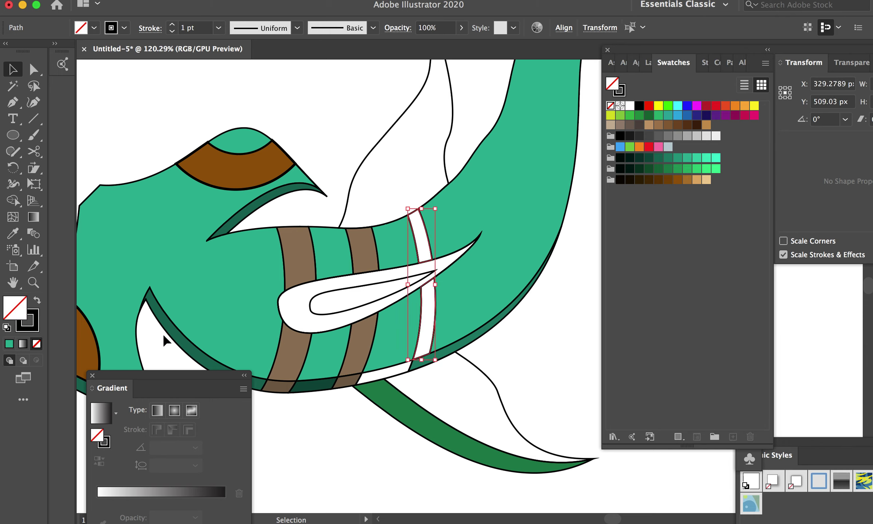
{"action": "left_click", "coordinate": [13, 233]}
{"action": "left_click", "coordinate": [356, 341]}
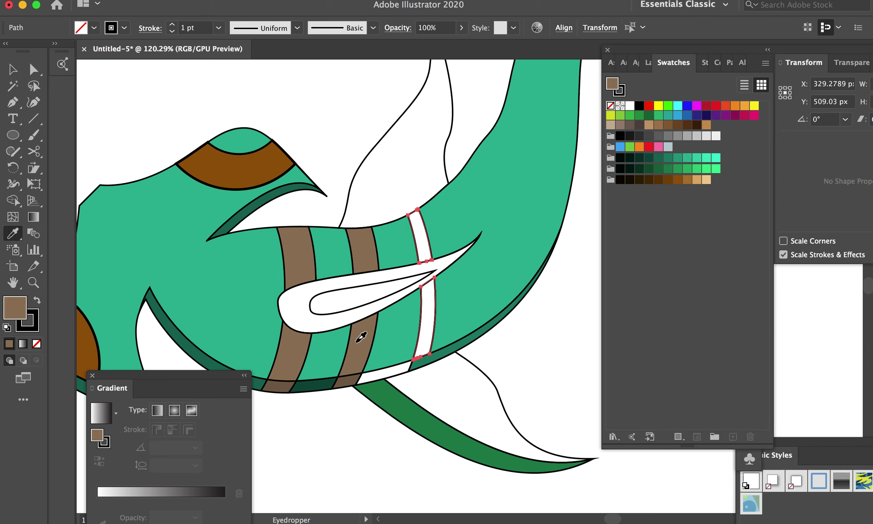
{"action": "key", "text": "v"}
{"action": "left_click", "coordinate": [246, 110]}
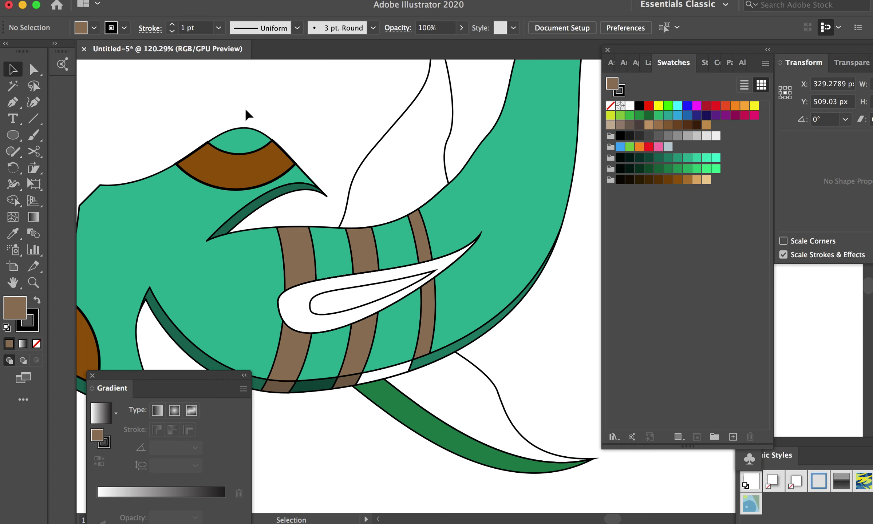
{"action": "key", "text": "ctrl+z"}
{"action": "key", "text": "ctrl+z"}
{"action": "key", "text": "ctrl+z"}
{"action": "key", "text": "ctrl+z"}
{"action": "key", "text": "ctrl+z"}
Step: Merge the small sliver by the fin into its neighbouring shape with Shape Builder
{"action": "left_click_drag", "start_coordinate": [333, 168], "coordinate": [502, 442]}
{"action": "left_click", "coordinate": [14, 203]}
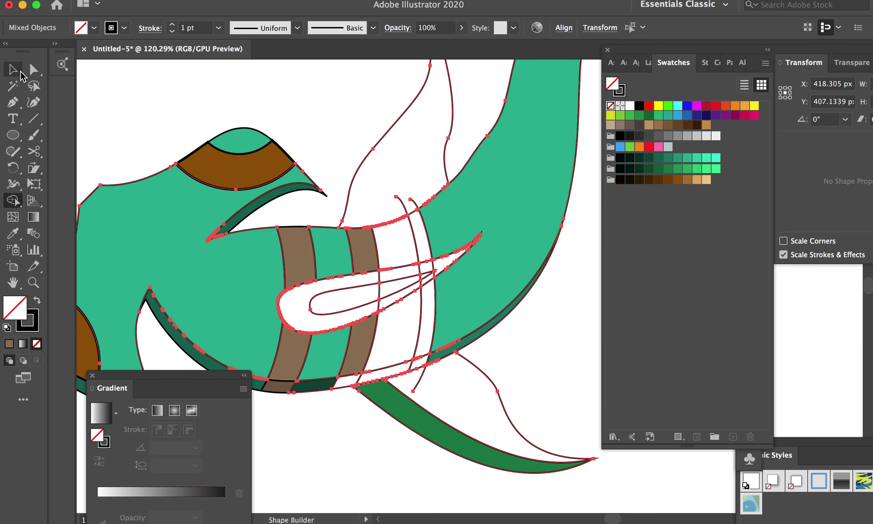
{"action": "left_click", "coordinate": [386, 380]}
{"action": "key", "text": "v"}
{"action": "left_click", "coordinate": [204, 72]}
Step: Delete the stray curve end above the head outline
{"action": "scroll", "coordinate": [406, 269], "scroll_direction": "up", "scroll_amount": 5}
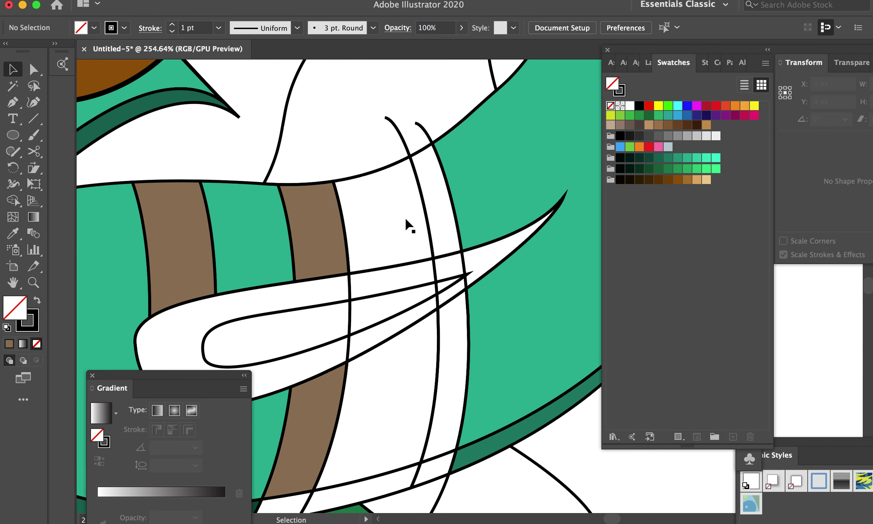
{"action": "left_click", "coordinate": [404, 143]}
{"action": "key", "text": "backslash"}
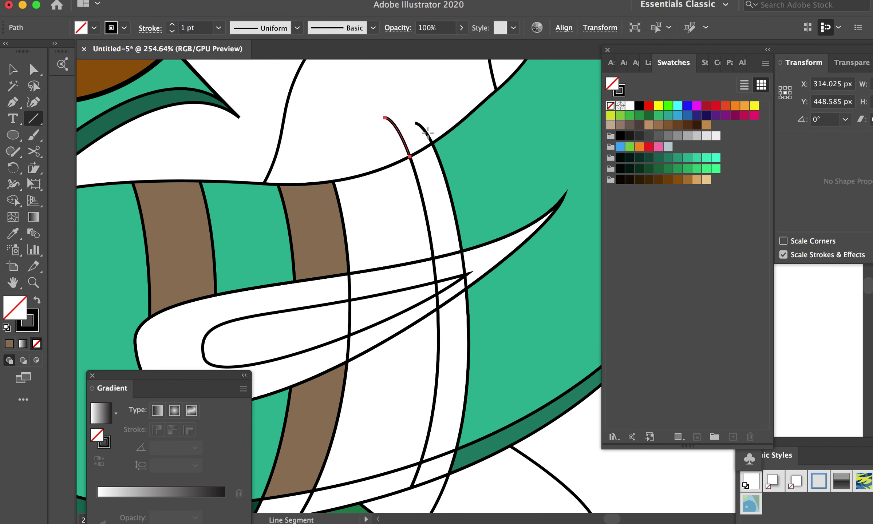
{"action": "key", "text": "Delete"}
{"action": "key", "text": "v"}
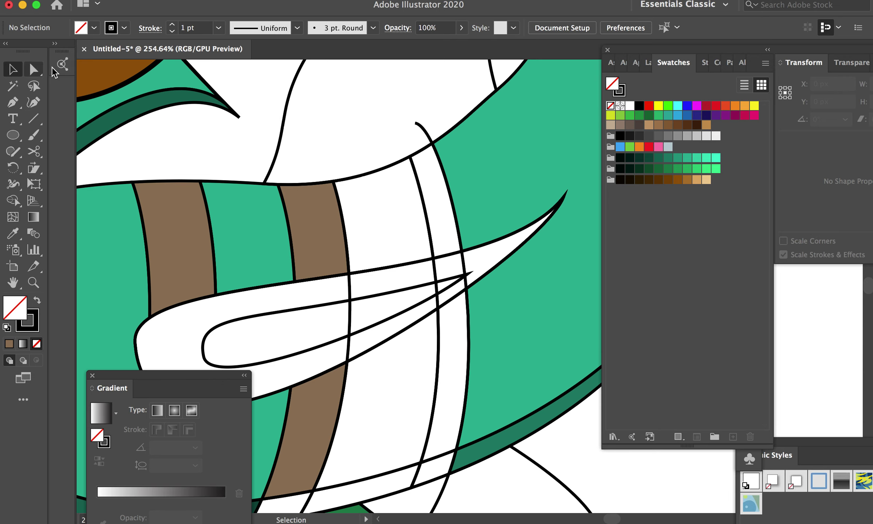
Step: Delete the stray vertical stroke, the short stroke near the fin tip and the stroke below the belly
{"action": "scroll", "coordinate": [423, 277], "scroll_direction": "down", "scroll_amount": 3}
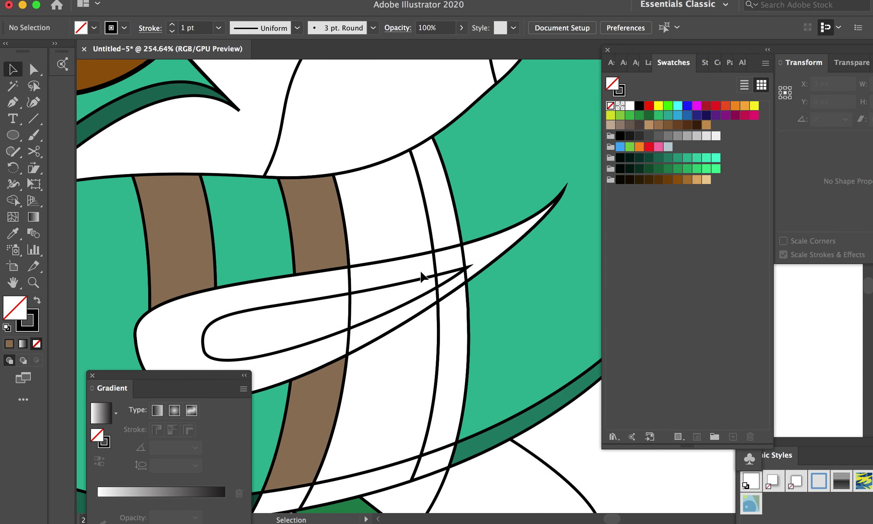
{"action": "scroll", "coordinate": [423, 233], "scroll_direction": "down", "scroll_amount": 3}
{"action": "left_click", "coordinate": [427, 180]}
{"action": "key", "text": "Delete"}
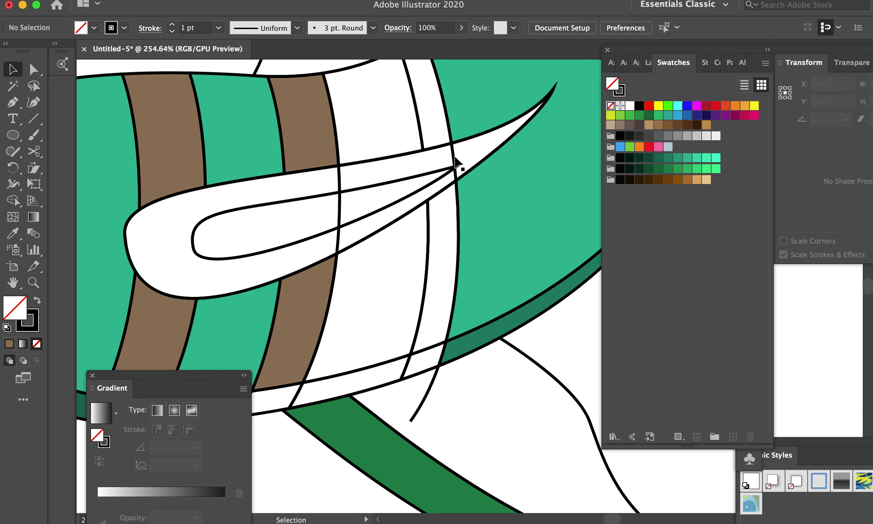
{"action": "left_click", "coordinate": [453, 162]}
{"action": "key", "text": "Delete"}
{"action": "left_click", "coordinate": [339, 211]}
{"action": "key", "text": "Delete"}
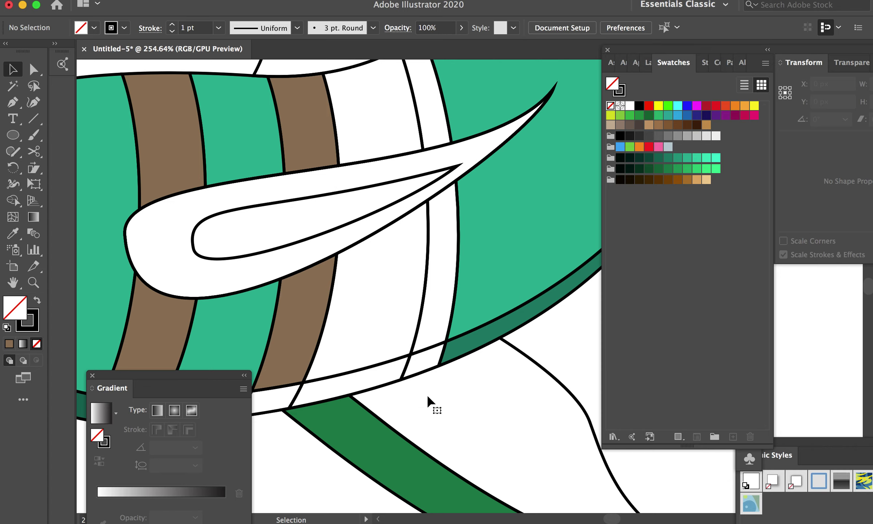
{"action": "scroll", "coordinate": [428, 397], "scroll_direction": "down", "scroll_amount": 5}
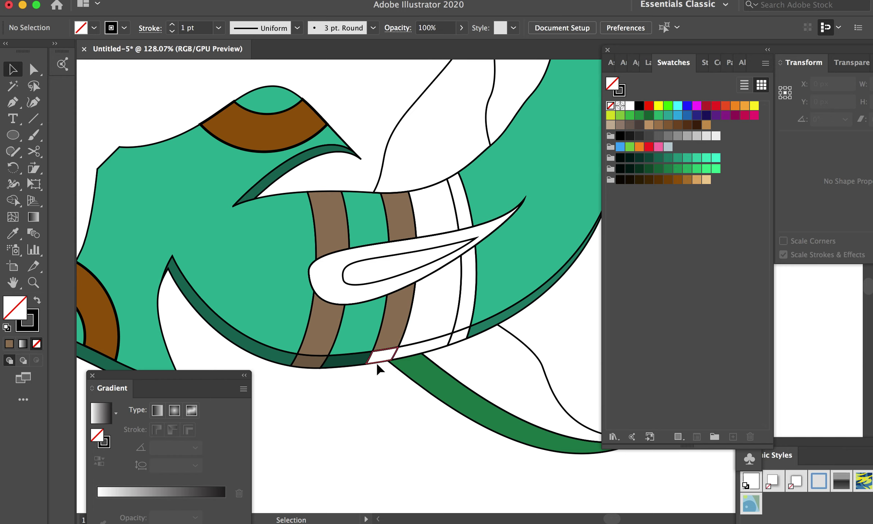
Step: Fill the white sliver under the second stripe with the brown stripe colour
{"action": "left_click", "coordinate": [377, 364]}
{"action": "key", "text": "i"}
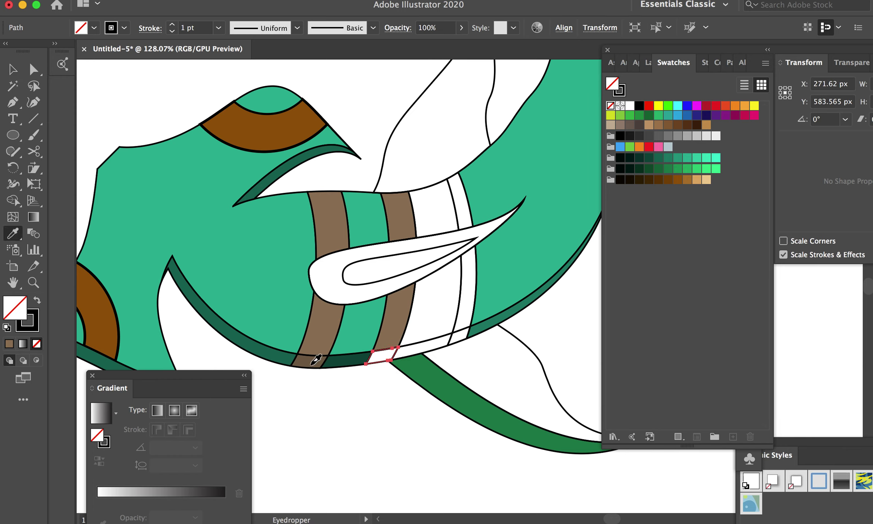
{"action": "left_click", "coordinate": [313, 362]}
{"action": "left_click", "coordinate": [12, 70]}
Step: Fill the white patches above and below the fin with the body teal
{"action": "left_click", "coordinate": [423, 195]}
{"action": "left_click", "coordinate": [432, 344], "text": "shift"}
{"action": "left_click", "coordinate": [12, 237]}
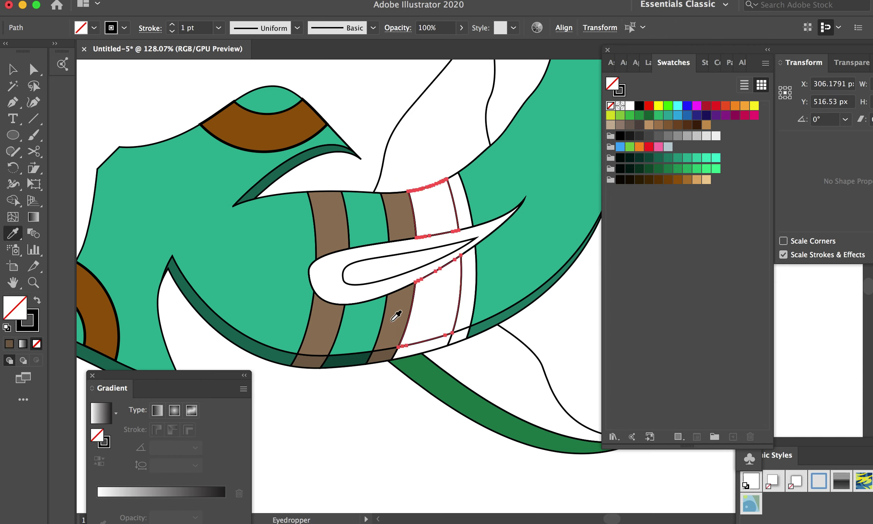
{"action": "left_click", "coordinate": [368, 322]}
{"action": "left_click", "coordinate": [9, 70]}
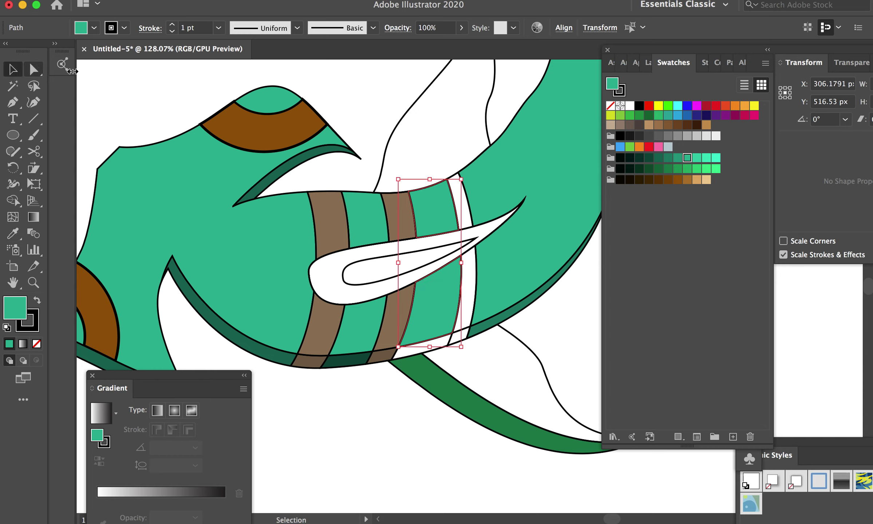
{"action": "left_click", "coordinate": [345, 105]}
Step: Match the rim piece below the first stripe to the dark-green rim
{"action": "left_click", "coordinate": [357, 368]}
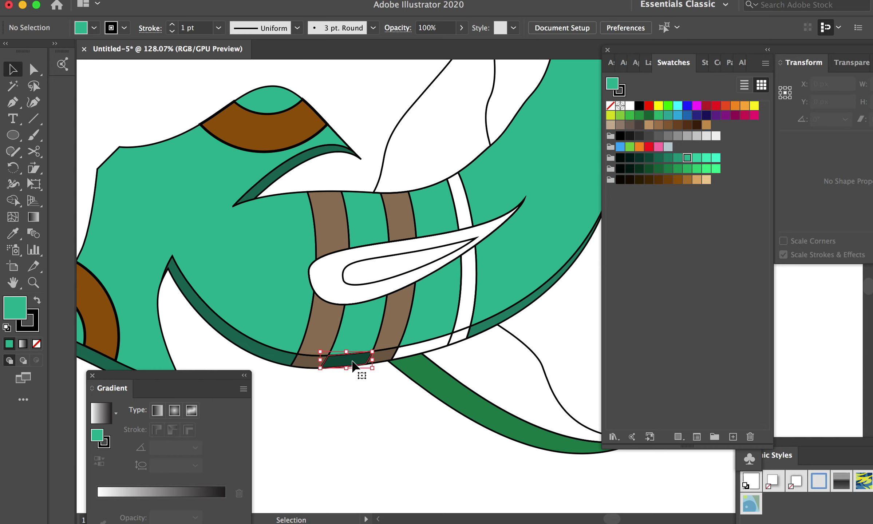
{"action": "left_click", "coordinate": [13, 233]}
{"action": "left_click", "coordinate": [238, 342]}
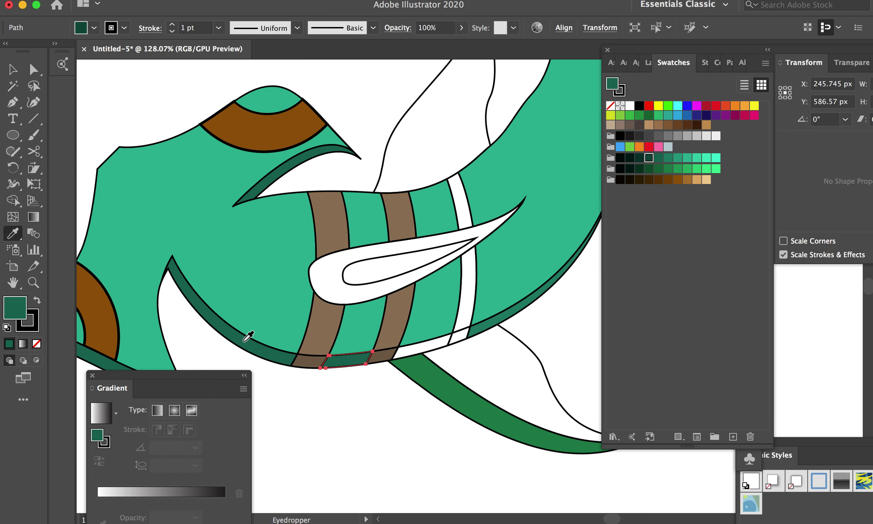
{"action": "left_click", "coordinate": [13, 70]}
{"action": "left_click", "coordinate": [388, 95]}
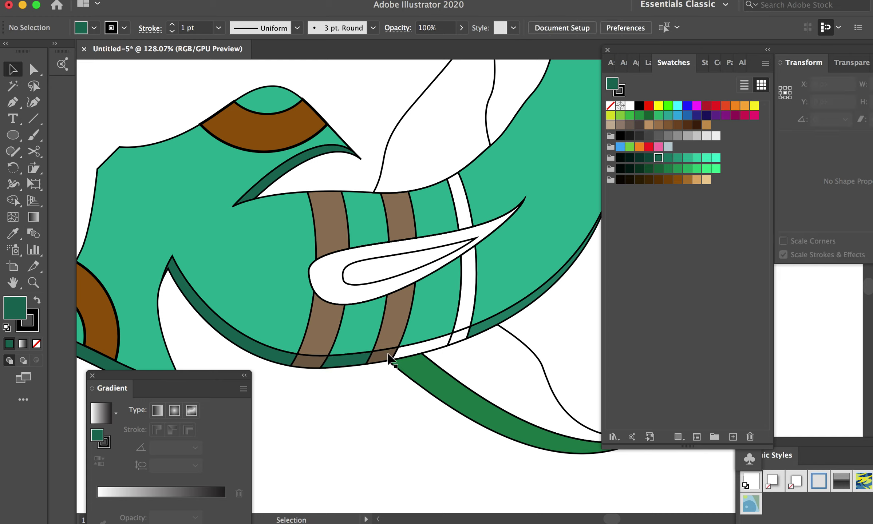
Step: Fill the white sliver along the belly edge with the belly band's dark green
{"action": "left_click", "coordinate": [413, 344]}
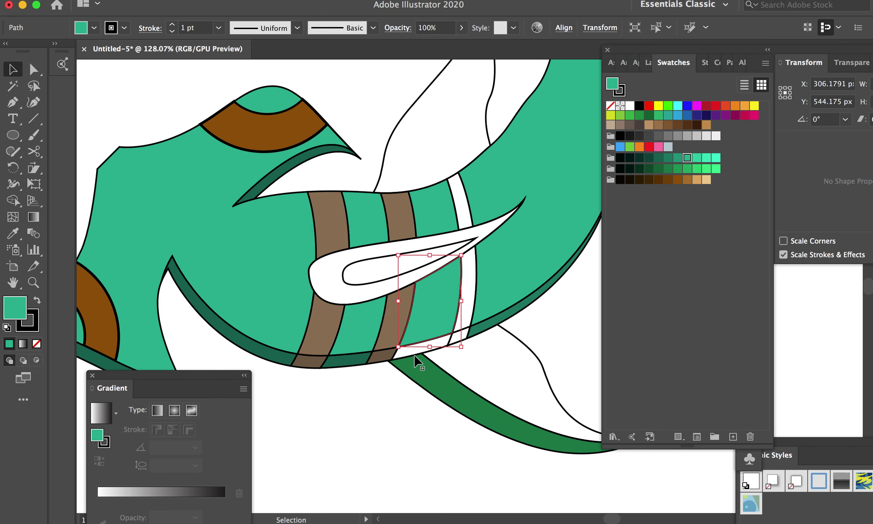
{"action": "scroll", "coordinate": [415, 361], "scroll_direction": "up", "scroll_amount": 5}
{"action": "left_click", "coordinate": [461, 340]}
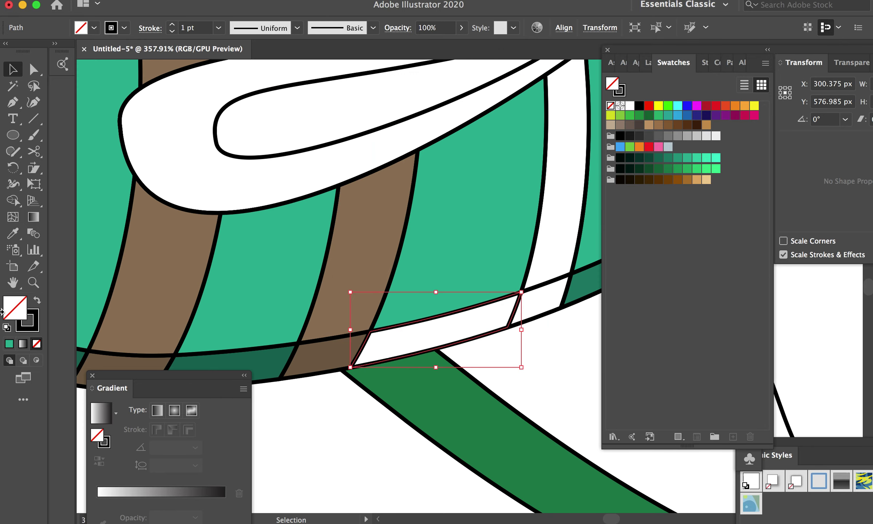
{"action": "left_click", "coordinate": [13, 234]}
{"action": "left_click", "coordinate": [274, 359]}
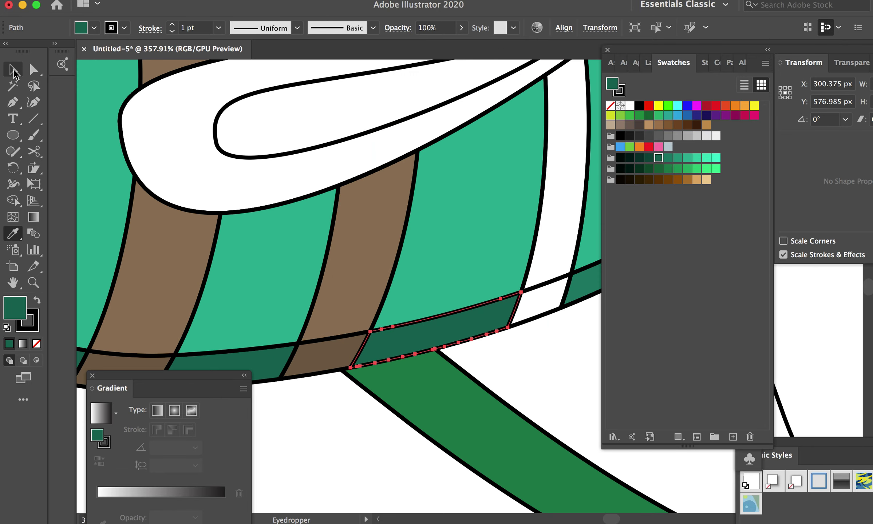
Step: Fill the white vertical band on the shark with the neighbouring brown
{"action": "left_click", "coordinate": [13, 73]}
{"action": "scroll", "coordinate": [259, 243], "scroll_direction": "down", "scroll_amount": 2}
{"action": "scroll", "coordinate": [259, 244], "scroll_direction": "down", "scroll_amount": 2}
{"action": "scroll", "coordinate": [274, 254], "scroll_direction": "up", "scroll_amount": 1}
{"action": "left_click", "coordinate": [280, 259]}
{"action": "scroll", "coordinate": [281, 256], "scroll_direction": "down", "scroll_amount": 2}
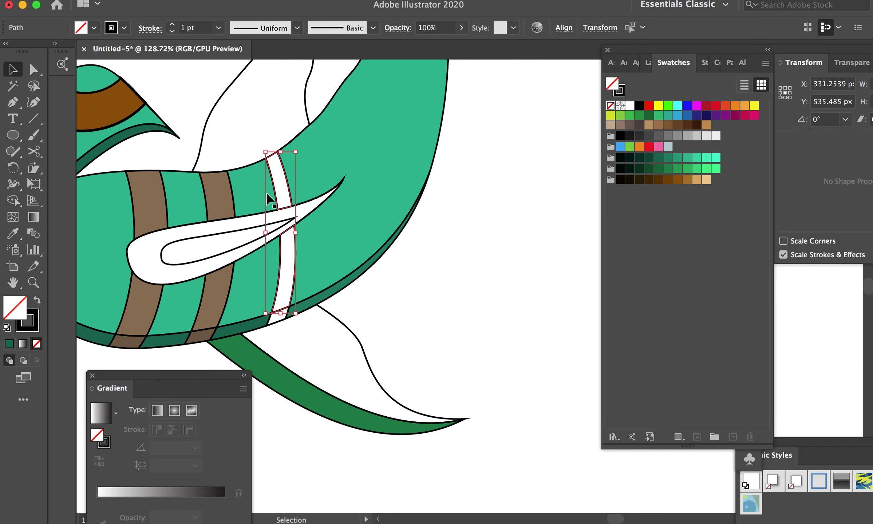
{"action": "left_click", "coordinate": [14, 234]}
{"action": "left_click", "coordinate": [225, 198]}
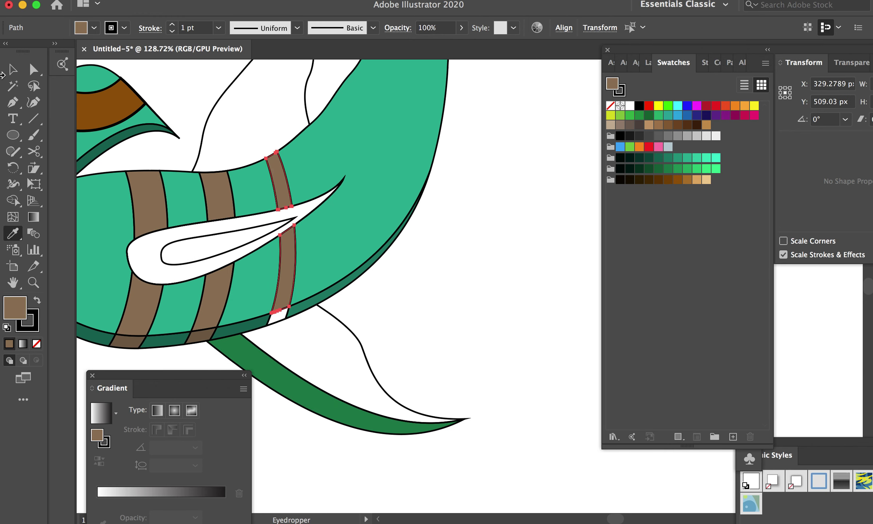
Step: Fill the small white piece below the band with the band's brown
{"action": "left_click", "coordinate": [15, 71]}
{"action": "left_click", "coordinate": [280, 319]}
{"action": "scroll", "coordinate": [278, 317], "scroll_direction": "up", "scroll_amount": 5}
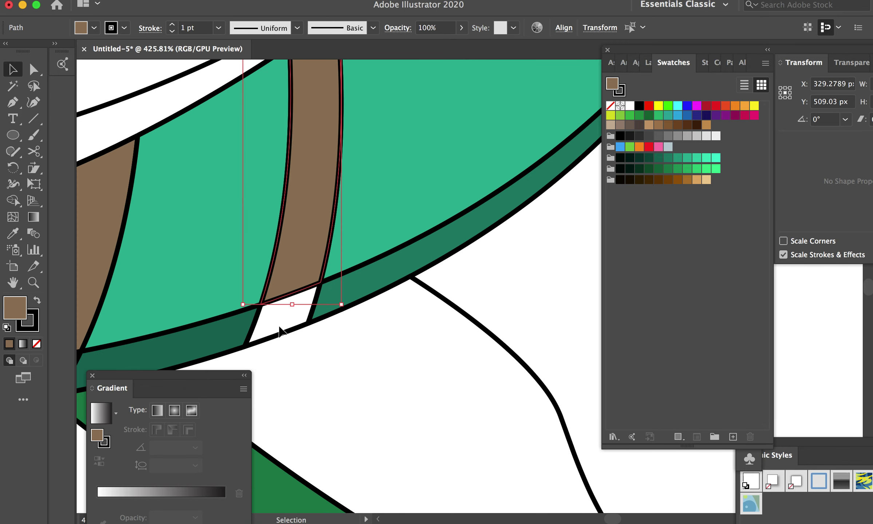
{"action": "scroll", "coordinate": [283, 341], "scroll_direction": "down", "scroll_amount": 2}
{"action": "scroll", "coordinate": [289, 347], "scroll_direction": "down", "scroll_amount": 2}
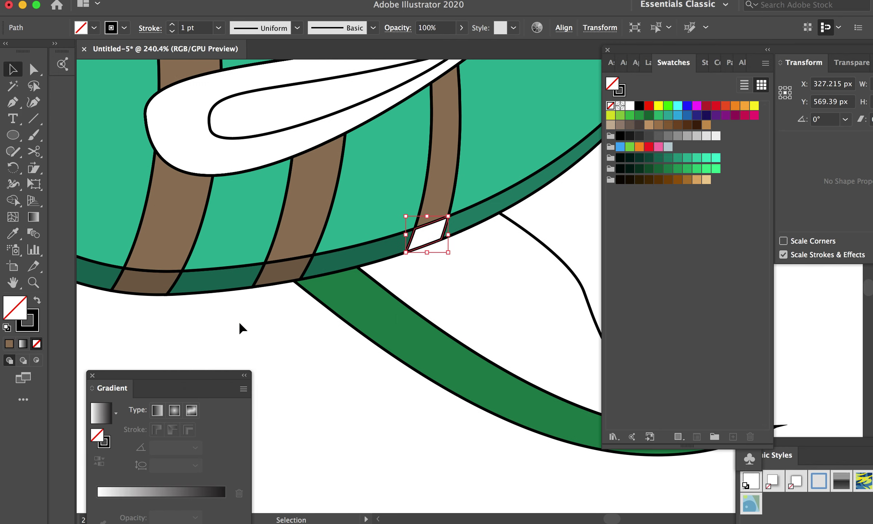
{"action": "left_click", "coordinate": [13, 233]}
{"action": "left_click", "coordinate": [291, 268]}
{"action": "scroll", "coordinate": [290, 269], "scroll_direction": "down", "scroll_amount": 2}
{"action": "scroll", "coordinate": [290, 268], "scroll_direction": "down", "scroll_amount": 2}
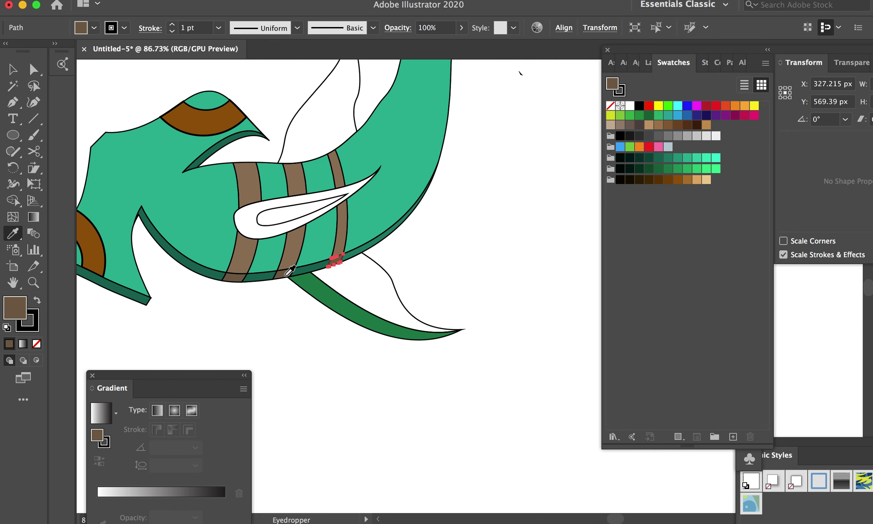
Step: Fill the white lower fin with the body's green
{"action": "left_click", "coordinate": [12, 69]}
{"action": "left_click", "coordinate": [316, 306]}
{"action": "left_click", "coordinate": [14, 233]}
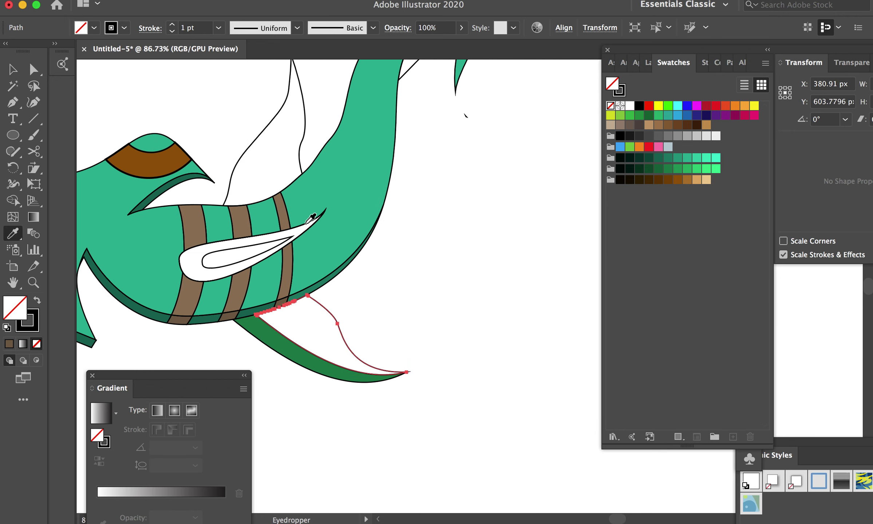
{"action": "left_click", "coordinate": [356, 192]}
Step: Recolour the lower fin strip, trying teal before settling on the belly's dark green
{"action": "key", "text": "v"}
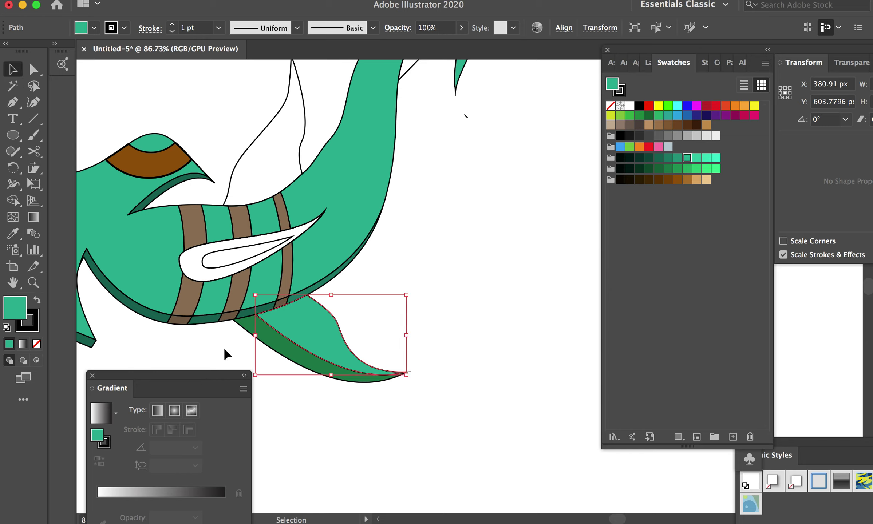
{"action": "left_click", "coordinate": [294, 405]}
{"action": "left_click", "coordinate": [270, 342]}
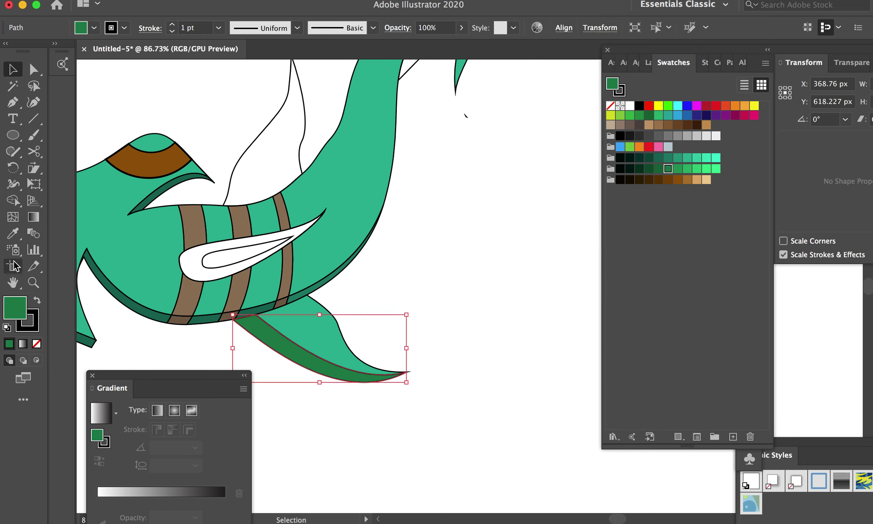
{"action": "left_click", "coordinate": [14, 234]}
{"action": "left_click", "coordinate": [264, 307]}
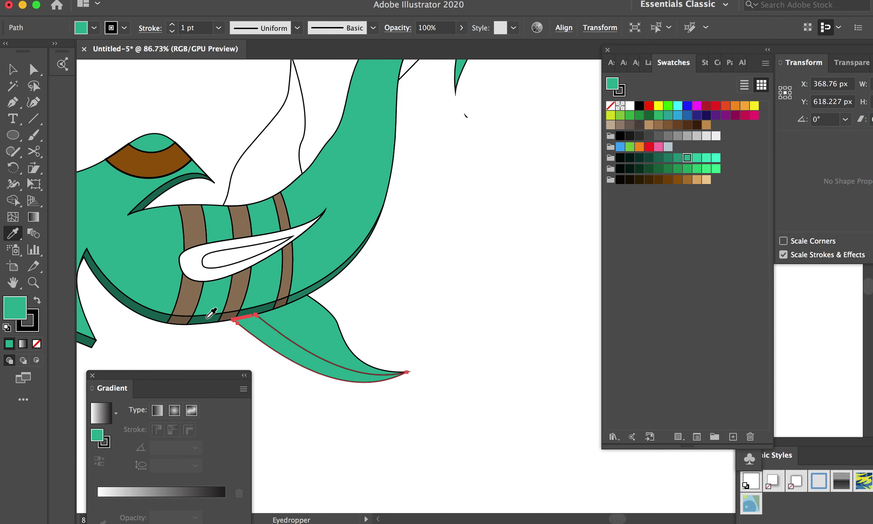
{"action": "scroll", "coordinate": [210, 315], "scroll_direction": "up", "scroll_amount": 5}
{"action": "left_click", "coordinate": [210, 314]}
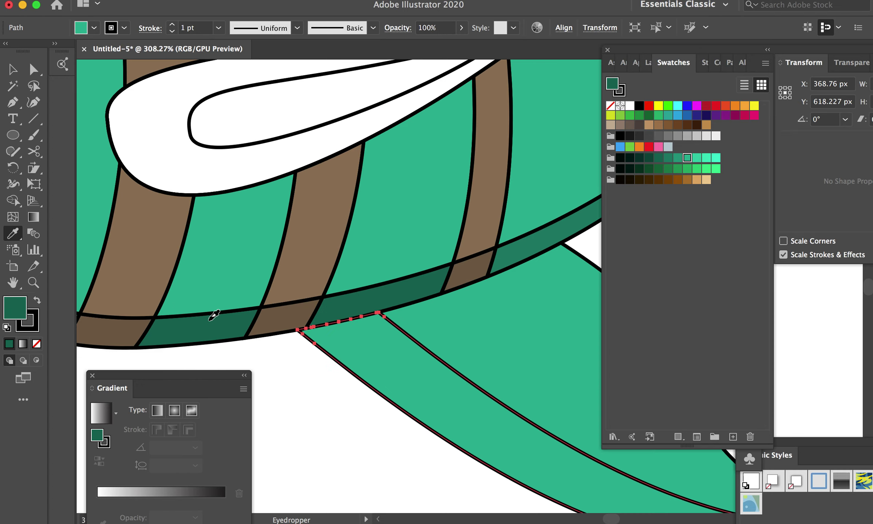
{"action": "scroll", "coordinate": [210, 313], "scroll_direction": "down", "scroll_amount": 4}
{"action": "scroll", "coordinate": [214, 314], "scroll_direction": "up", "scroll_amount": 5}
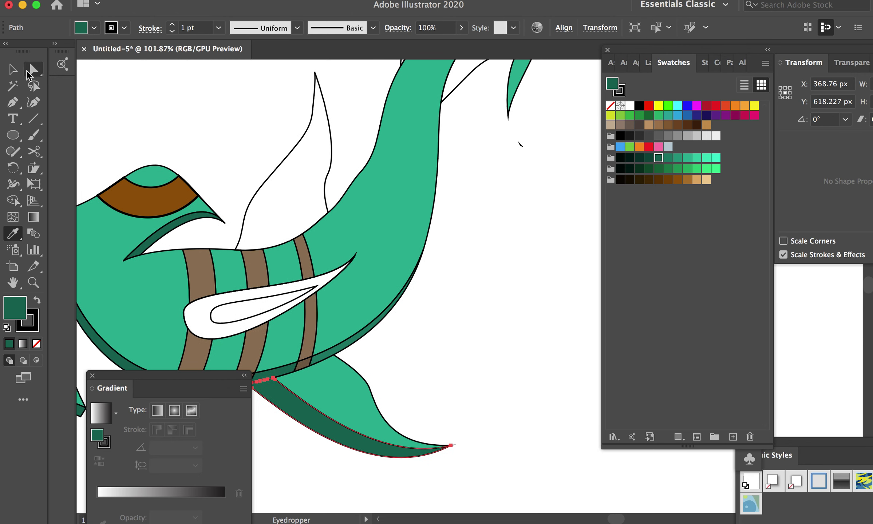
Step: Alt-drag a copy of the white back fin outline slightly to the right
{"action": "key", "text": "v"}
{"action": "left_click", "coordinate": [231, 124]}
{"action": "left_click", "coordinate": [268, 177]}
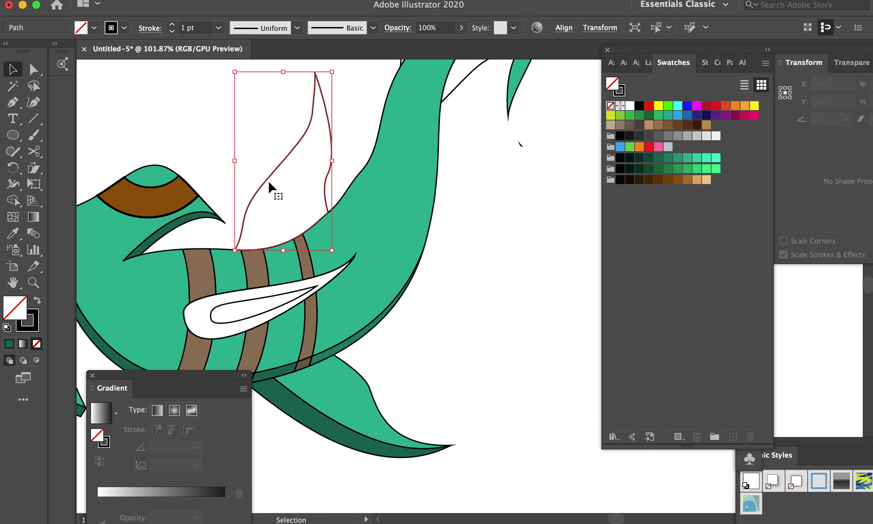
{"action": "left_click_drag", "start_coordinate": [285, 158], "coordinate": [293, 162]}
Step: Split the overlapping fin outlines with Shape Builder and delete the outer outline
{"action": "left_click", "coordinate": [13, 200]}
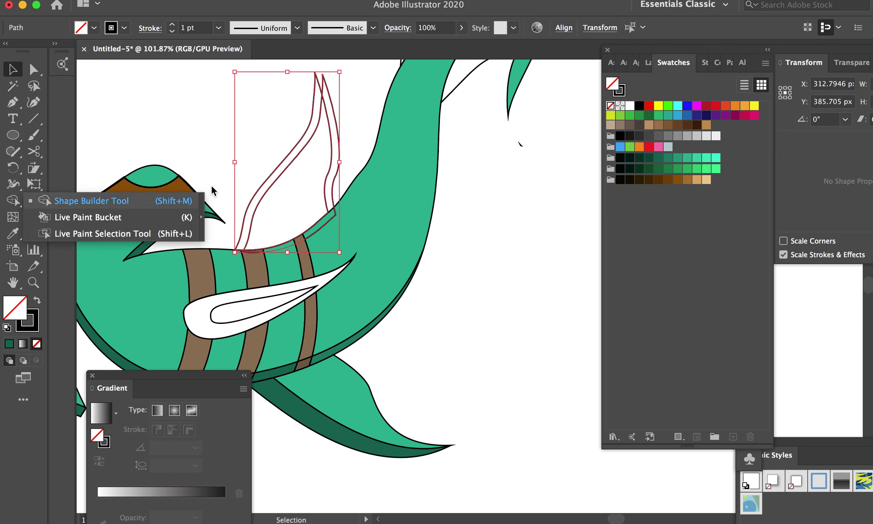
{"action": "key", "text": "shift+m"}
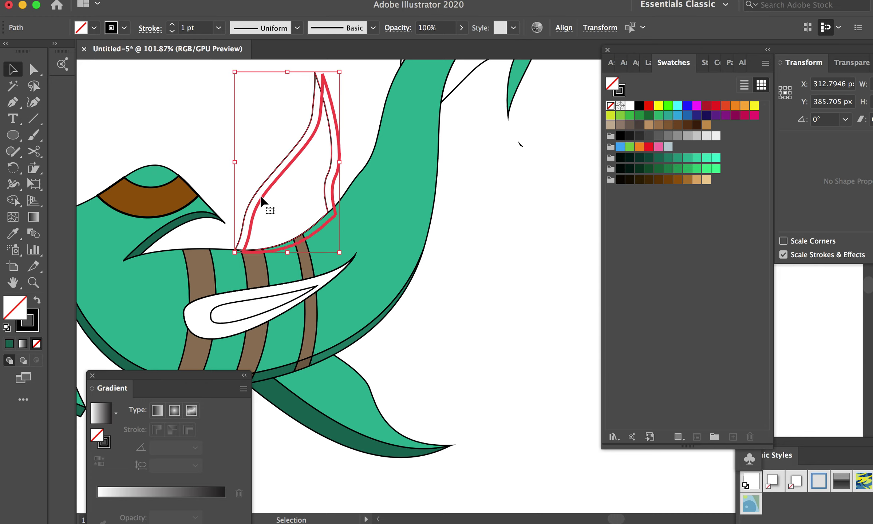
{"action": "left_click", "coordinate": [234, 148]}
{"action": "left_click", "coordinate": [326, 181]}
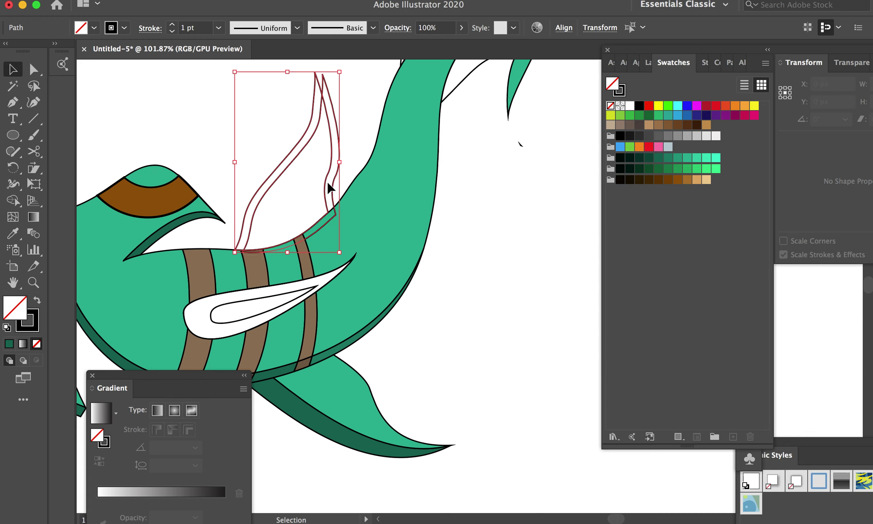
{"action": "left_click", "coordinate": [14, 202]}
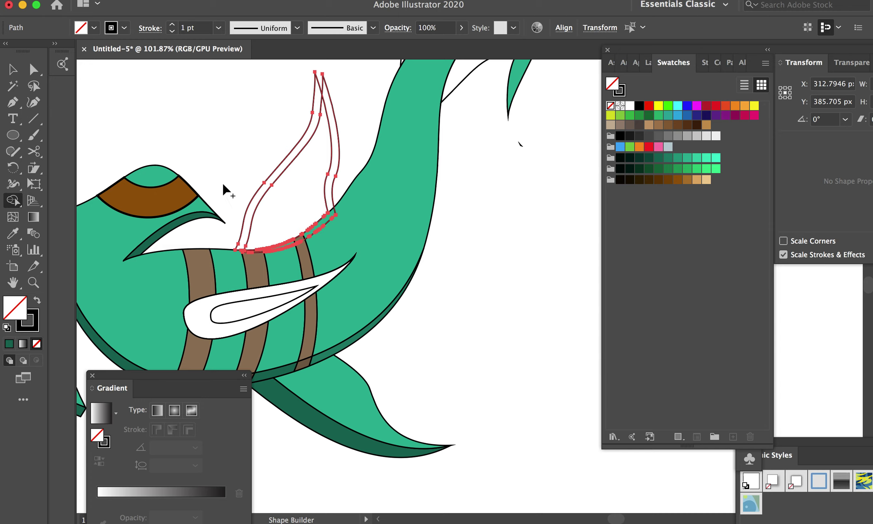
{"action": "left_click", "coordinate": [3, 70]}
{"action": "left_click", "coordinate": [224, 101]}
{"action": "left_click", "coordinate": [338, 129]}
{"action": "key", "text": "Delete"}
Step: Fill the thin fin strip with the belly's dark green
{"action": "left_click", "coordinate": [305, 138]}
{"action": "key", "text": "i"}
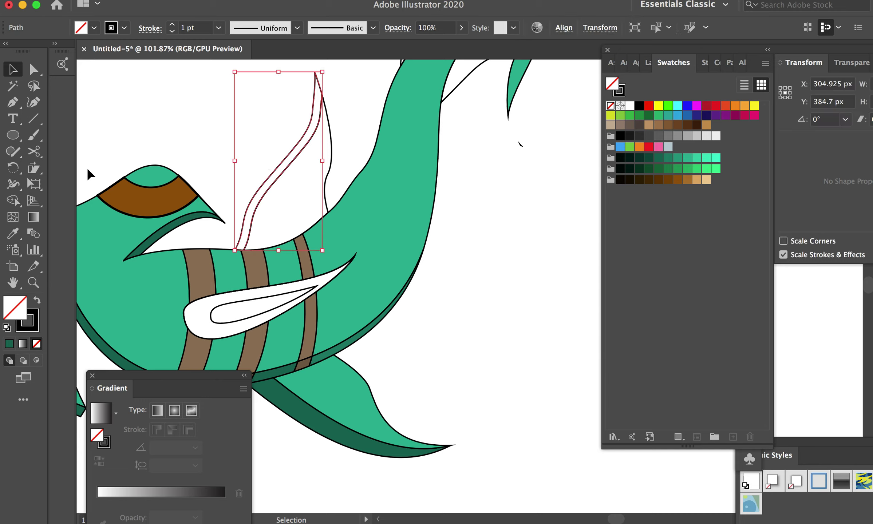
{"action": "left_click", "coordinate": [303, 415]}
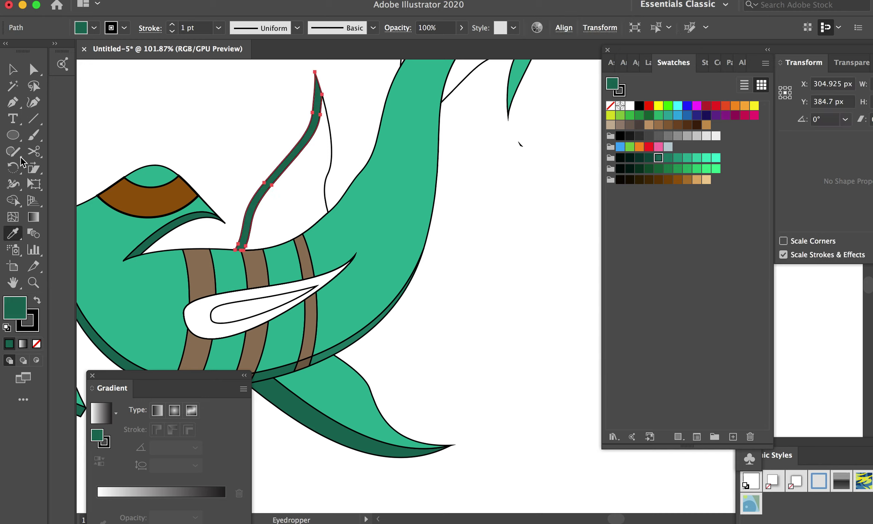
Step: Fill the white area inside the fin with the body's green, then a darker green
{"action": "left_click", "coordinate": [12, 69]}
{"action": "left_click", "coordinate": [256, 127]}
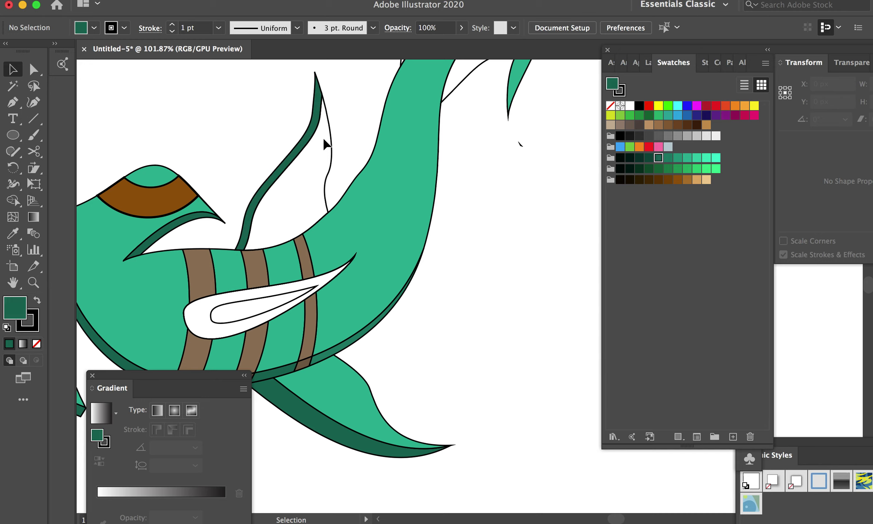
{"action": "left_click", "coordinate": [330, 149]}
{"action": "left_click", "coordinate": [13, 233]}
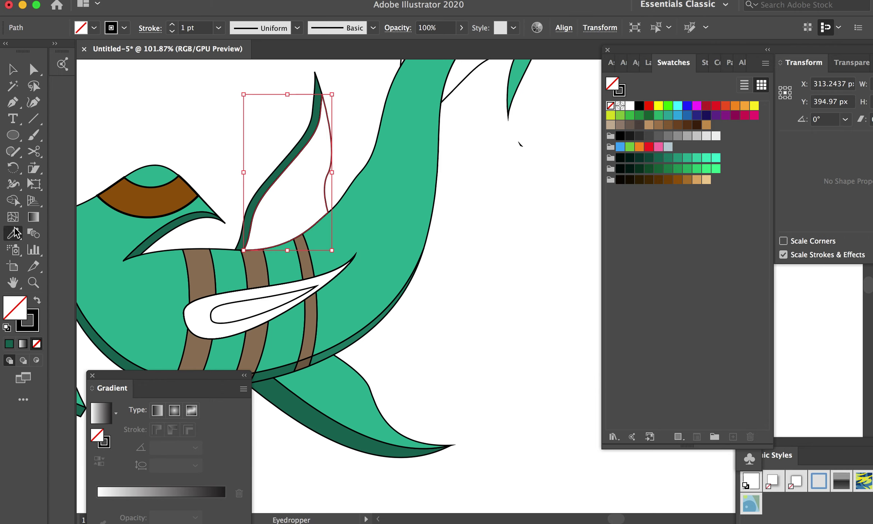
{"action": "left_click", "coordinate": [280, 259]}
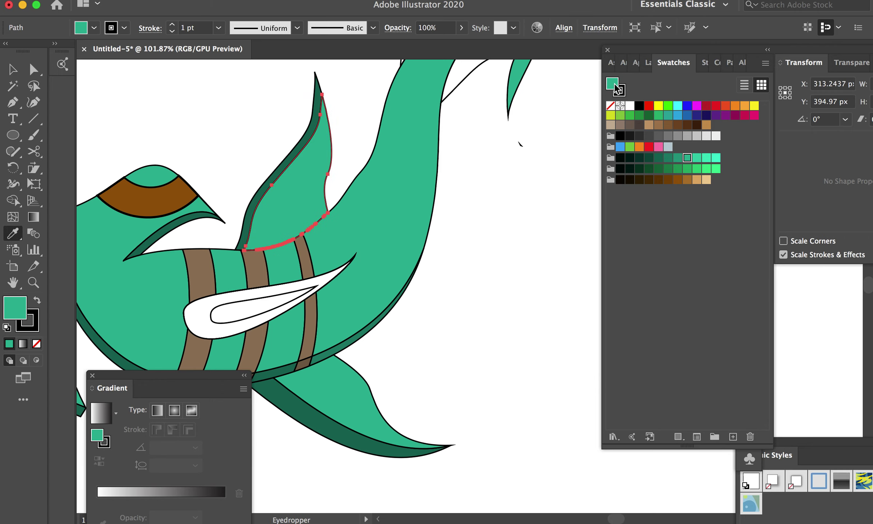
{"action": "left_click", "coordinate": [677, 158]}
Step: Darken the back fin's fill further using darker green swatches
{"action": "key", "text": "v"}
{"action": "left_click", "coordinate": [195, 117]}
{"action": "scroll", "coordinate": [195, 117], "scroll_direction": "down", "scroll_amount": 5}
{"action": "scroll", "coordinate": [192, 118], "scroll_direction": "up", "scroll_amount": 4}
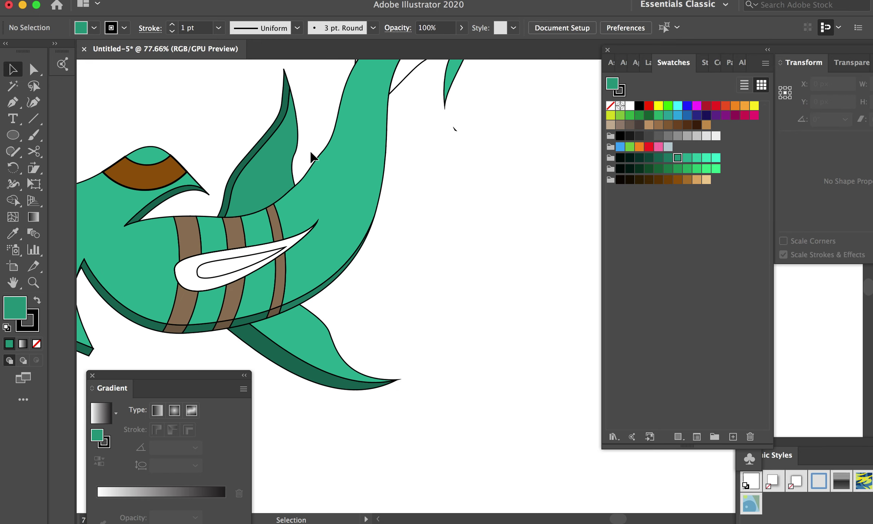
{"action": "left_click", "coordinate": [236, 175]}
{"action": "left_click", "coordinate": [658, 157]}
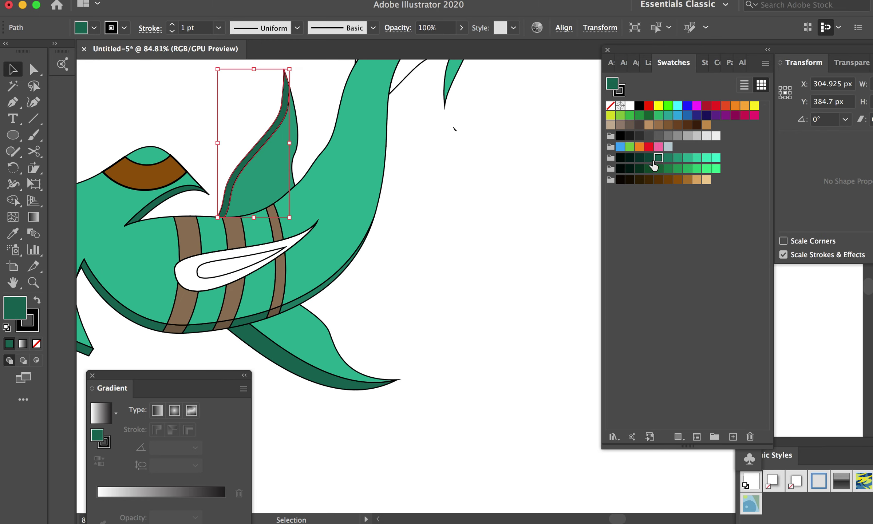
{"action": "left_click", "coordinate": [649, 158]}
{"action": "left_click", "coordinate": [495, 219]}
Step: Fill the two white gaps near the tail with dark green swatches
{"action": "scroll", "coordinate": [495, 218], "scroll_direction": "up", "scroll_amount": 5}
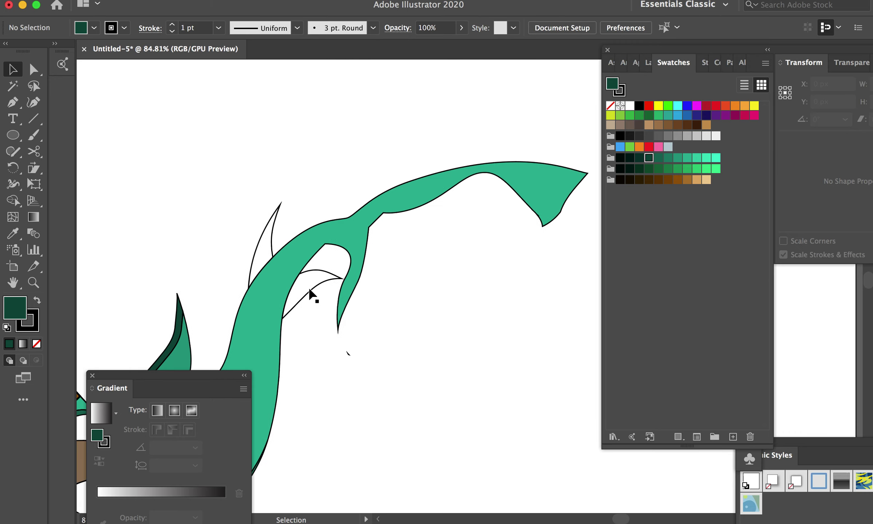
{"action": "left_click", "coordinate": [307, 293]}
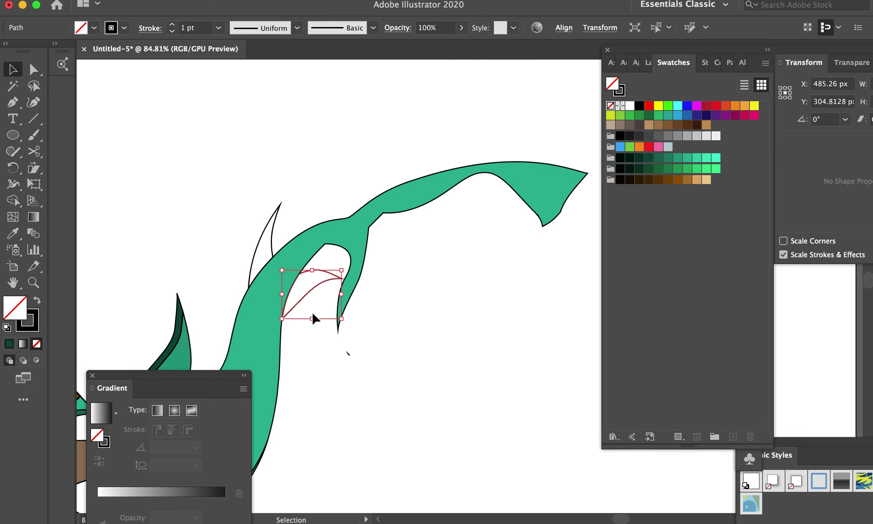
{"action": "scroll", "coordinate": [312, 311], "scroll_direction": "up", "scroll_amount": 4}
{"action": "left_click", "coordinate": [668, 157]}
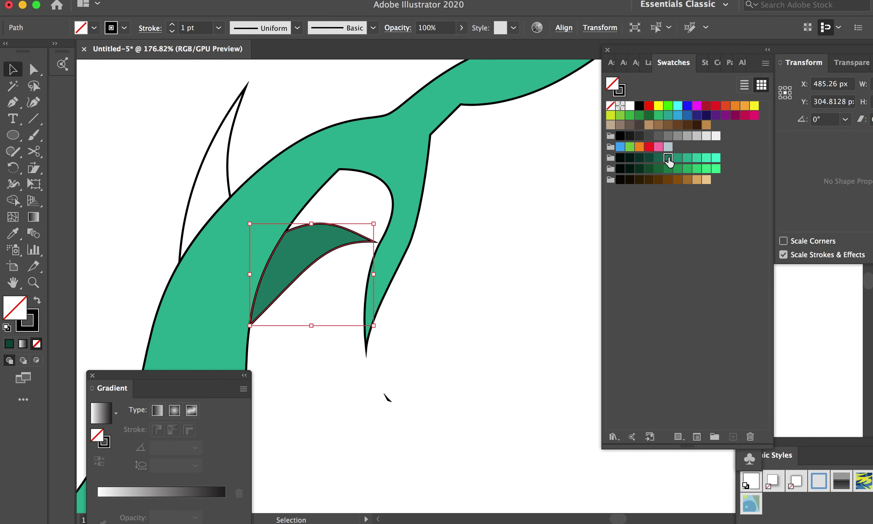
{"action": "left_click", "coordinate": [469, 328]}
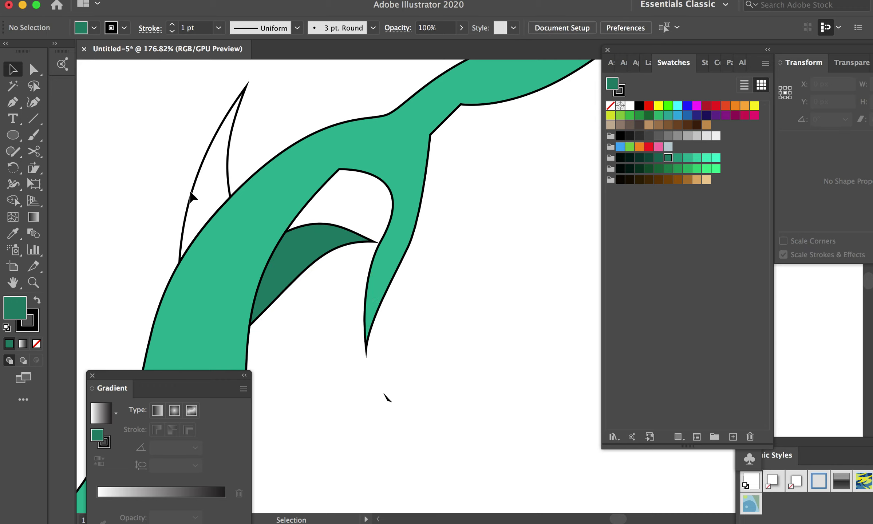
{"action": "left_click", "coordinate": [192, 197]}
{"action": "left_click", "coordinate": [659, 158]}
{"action": "left_click", "coordinate": [461, 324]}
{"action": "scroll", "coordinate": [461, 323], "scroll_direction": "down", "scroll_amount": 2}
{"action": "scroll", "coordinate": [461, 324], "scroll_direction": "down", "scroll_amount": 2}
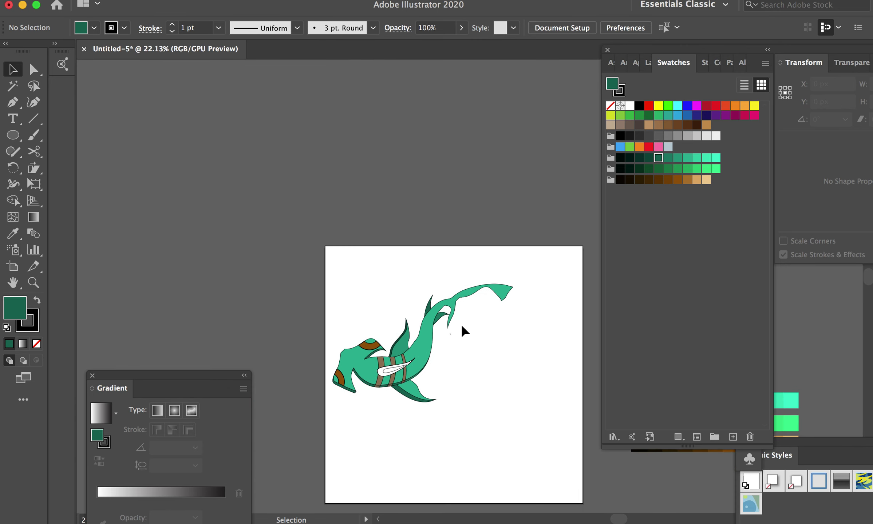
{"action": "scroll", "coordinate": [309, 355], "scroll_direction": "up", "scroll_amount": 4}
{"action": "scroll", "coordinate": [237, 321], "scroll_direction": "up", "scroll_amount": 2}
Step: Fill the white leaf-shaped fin, stepping through green swatches to a light green
{"action": "scroll", "coordinate": [236, 320], "scroll_direction": "up", "scroll_amount": 3}
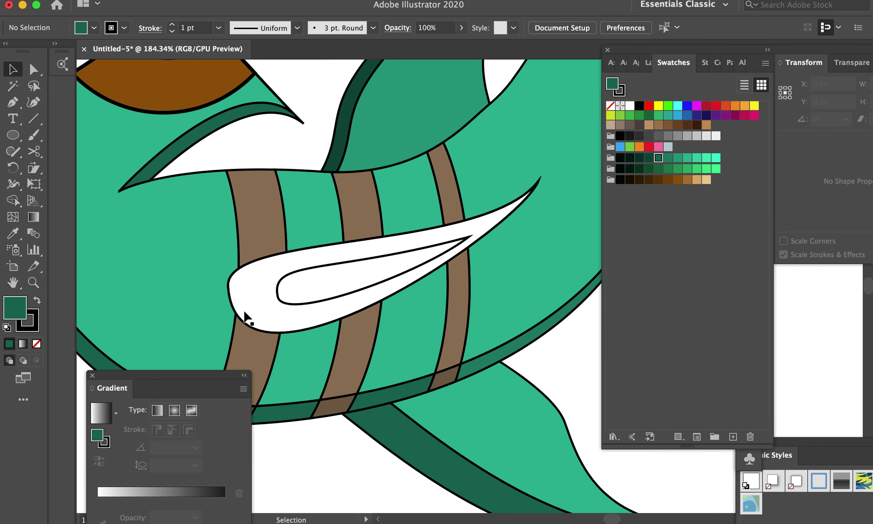
{"action": "left_click", "coordinate": [233, 307]}
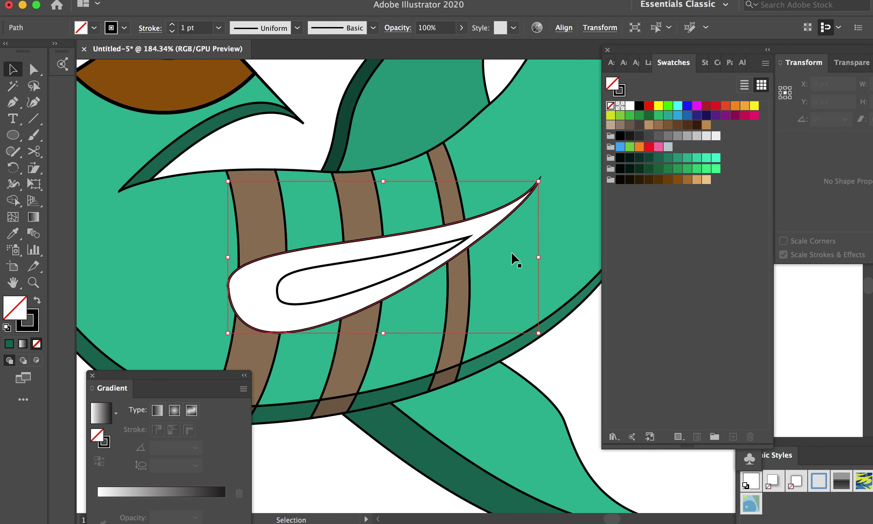
{"action": "left_click", "coordinate": [664, 160]}
{"action": "left_click", "coordinate": [678, 158]}
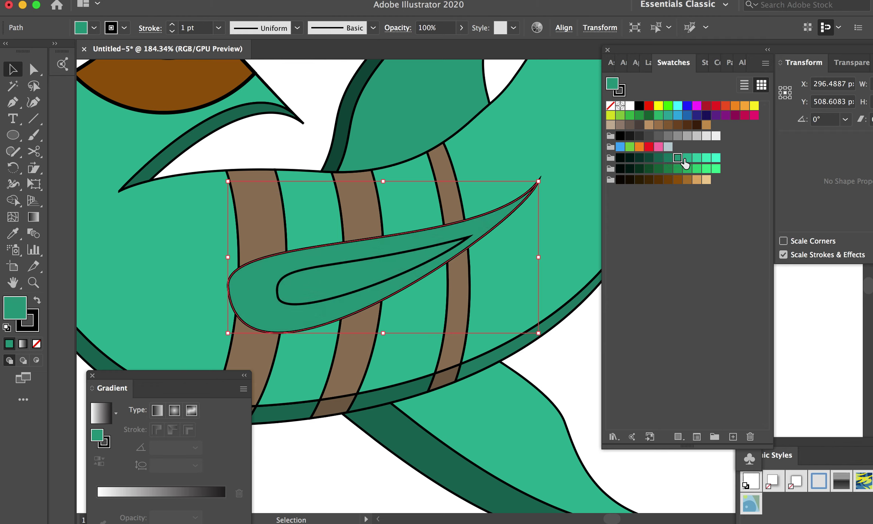
{"action": "left_click", "coordinate": [687, 158]}
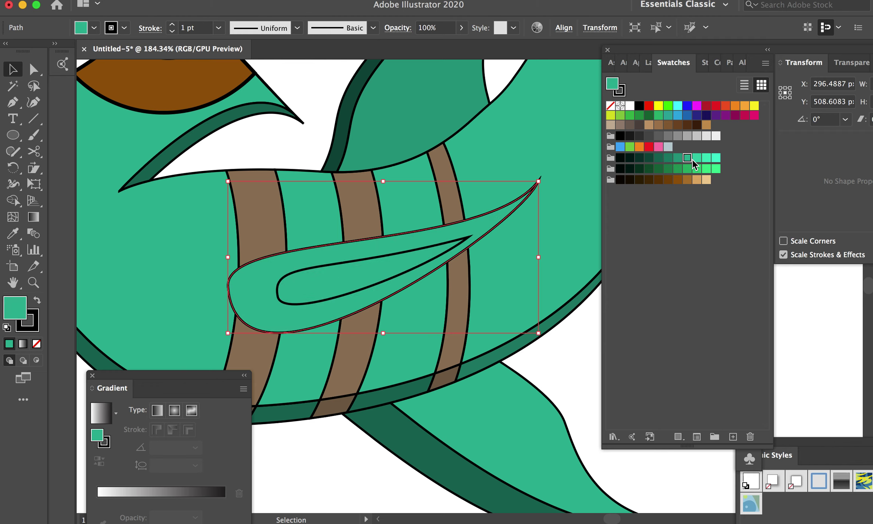
{"action": "left_click", "coordinate": [696, 156]}
Step: Fill the inner leaf shape with dark green and deselect it
{"action": "left_click", "coordinate": [369, 260]}
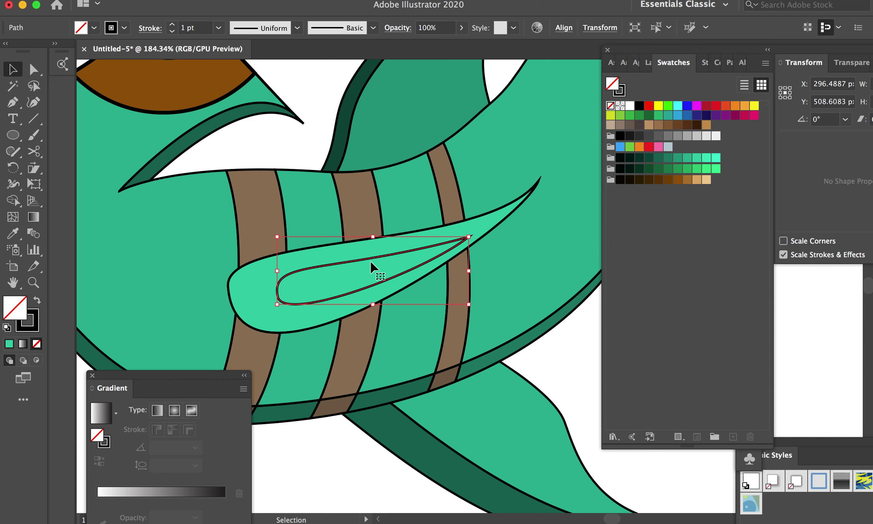
{"action": "left_click", "coordinate": [668, 159]}
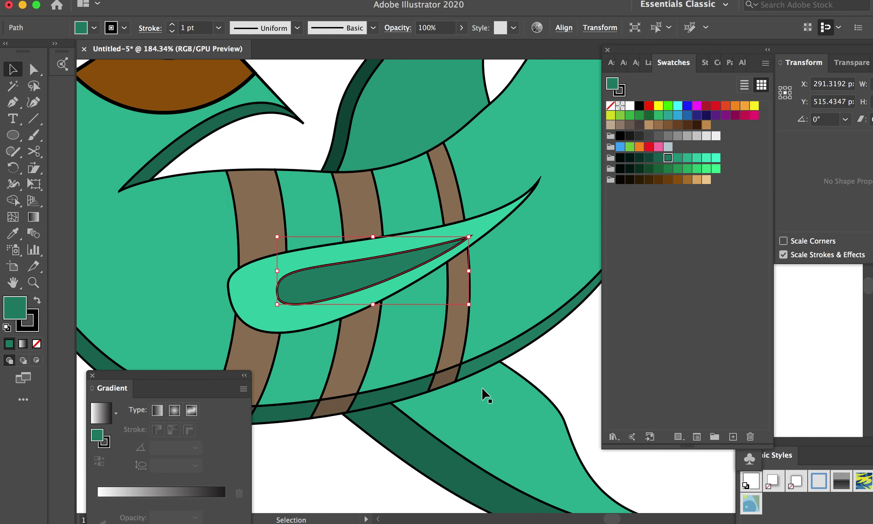
{"action": "scroll", "coordinate": [479, 395], "scroll_direction": "down", "scroll_amount": 3}
{"action": "scroll", "coordinate": [459, 404], "scroll_direction": "down", "scroll_amount": 3}
{"action": "scroll", "coordinate": [429, 419], "scroll_direction": "down", "scroll_amount": 2}
{"action": "scroll", "coordinate": [401, 432], "scroll_direction": "down", "scroll_amount": 1}
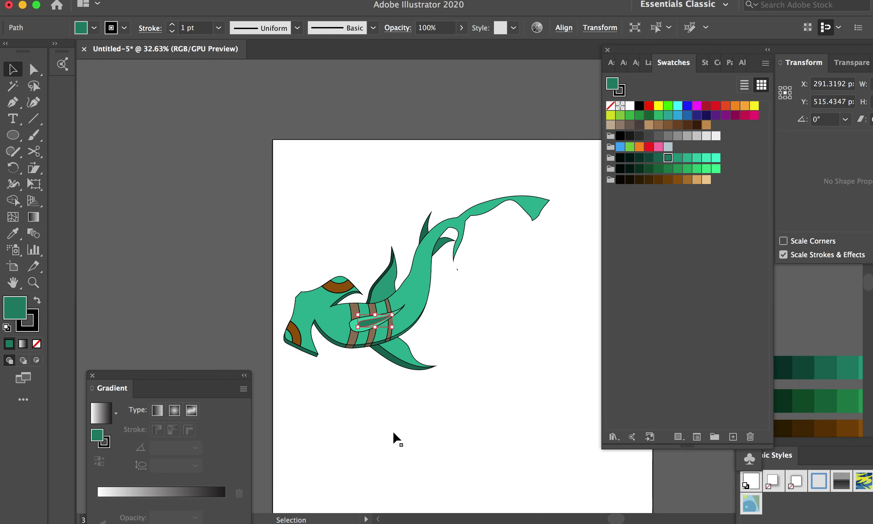
{"action": "left_click", "coordinate": [400, 428]}
{"action": "scroll", "coordinate": [289, 302], "scroll_direction": "up", "scroll_amount": 1}
{"action": "scroll", "coordinate": [290, 302], "scroll_direction": "up", "scroll_amount": 4}
{"action": "scroll", "coordinate": [289, 302], "scroll_direction": "up", "scroll_amount": 3}
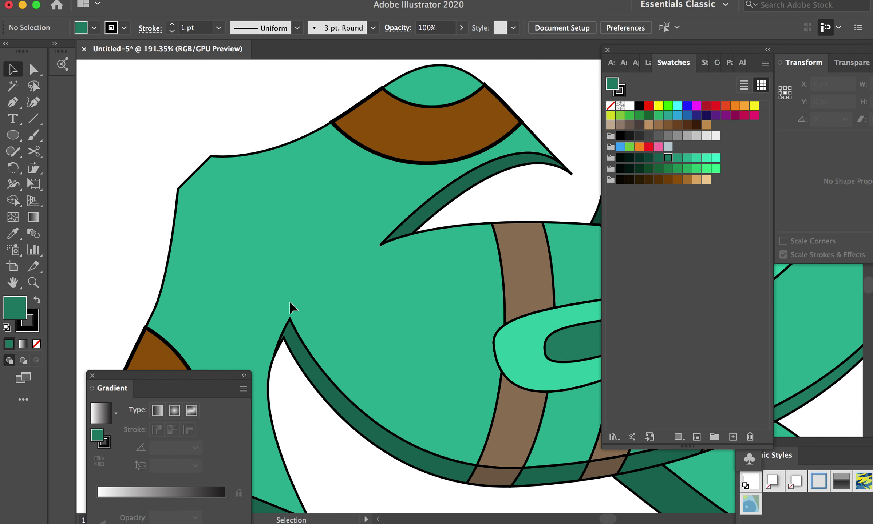
{"action": "left_click", "coordinate": [13, 102]}
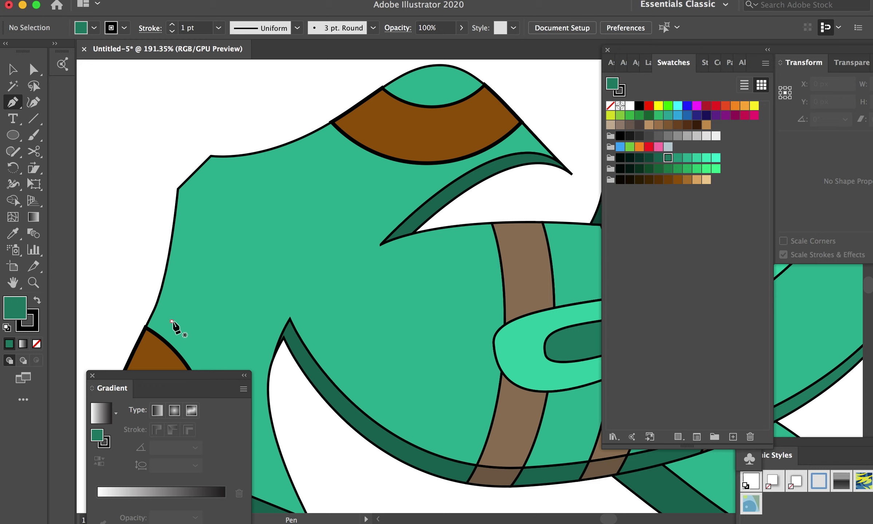
Step: Start a Pen path along the head's left edge and top, curving below the brown patch
{"action": "left_click", "coordinate": [172, 321]}
{"action": "left_click_drag", "start_coordinate": [199, 201], "coordinate": [196, 175]}
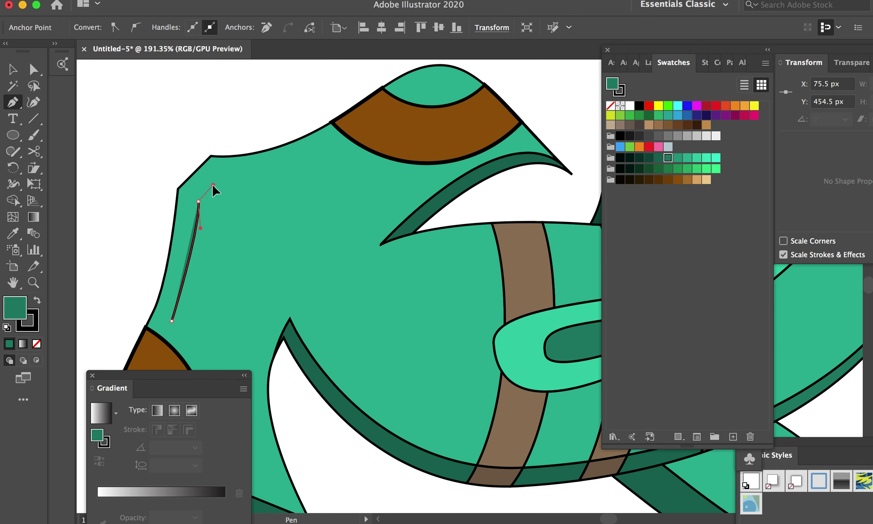
{"action": "left_click", "coordinate": [225, 176]}
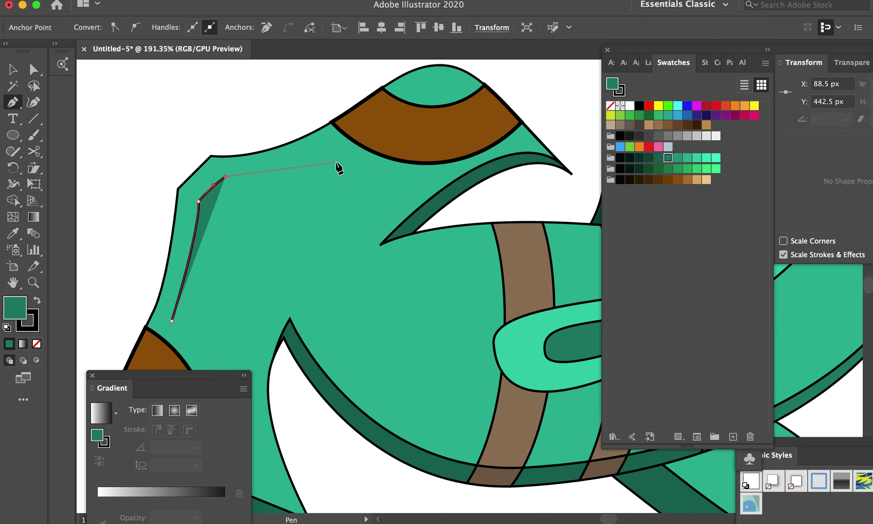
{"action": "mouse_move", "coordinate": [329, 156]}
{"action": "left_mouse_down"}
{"action": "mouse_move", "coordinate": [357, 144]}
{"action": "mouse_move", "coordinate": [364, 229]}
{"action": "mouse_move", "coordinate": [315, 207]}
{"action": "left_mouse_up"}
{"action": "left_click", "coordinate": [399, 190]}
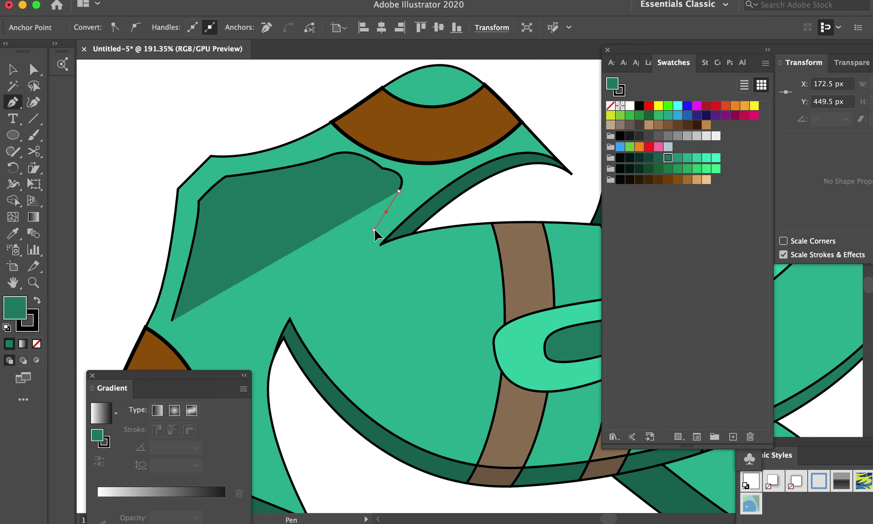
{"action": "left_click", "coordinate": [314, 206]}
{"action": "key", "text": "Escape"}
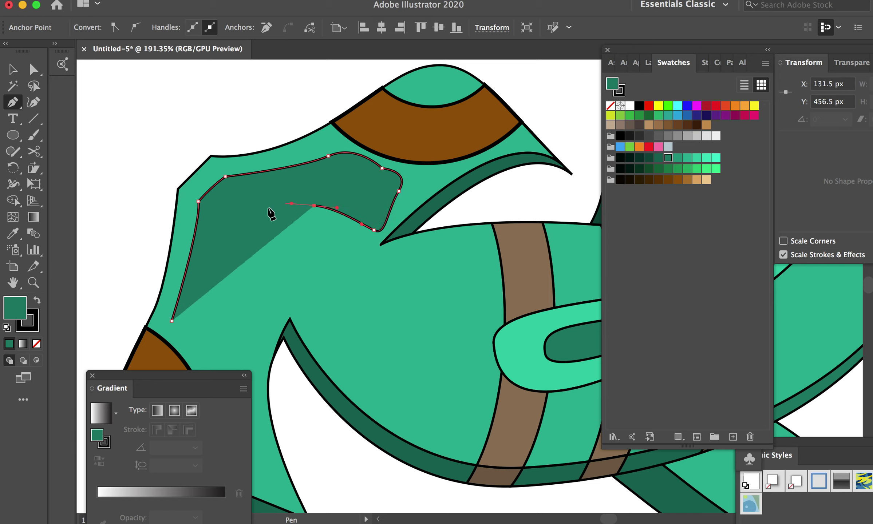
Step: Extend the path across the body to the fin's base and close it at the start
{"action": "left_click_drag", "start_coordinate": [268, 209], "coordinate": [283, 221]}
{"action": "left_click_drag", "start_coordinate": [397, 288], "coordinate": [461, 286]}
{"action": "left_click", "coordinate": [491, 292]}
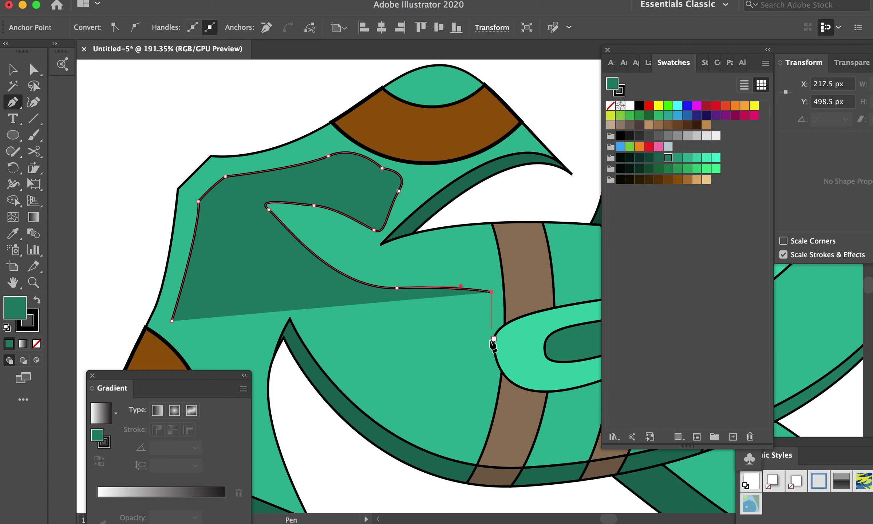
{"action": "left_click_drag", "start_coordinate": [481, 356], "coordinate": [454, 353]}
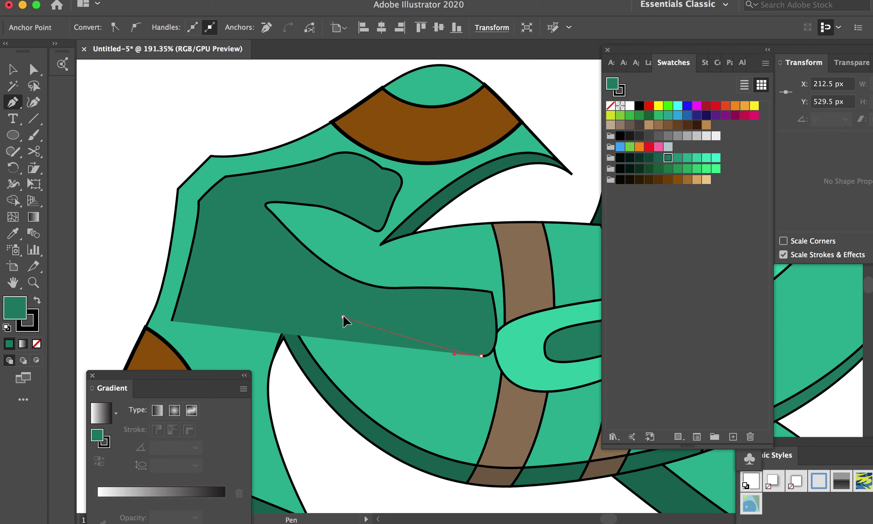
{"action": "left_click_drag", "start_coordinate": [343, 317], "coordinate": [297, 296]}
{"action": "left_click_drag", "start_coordinate": [243, 243], "coordinate": [228, 263]}
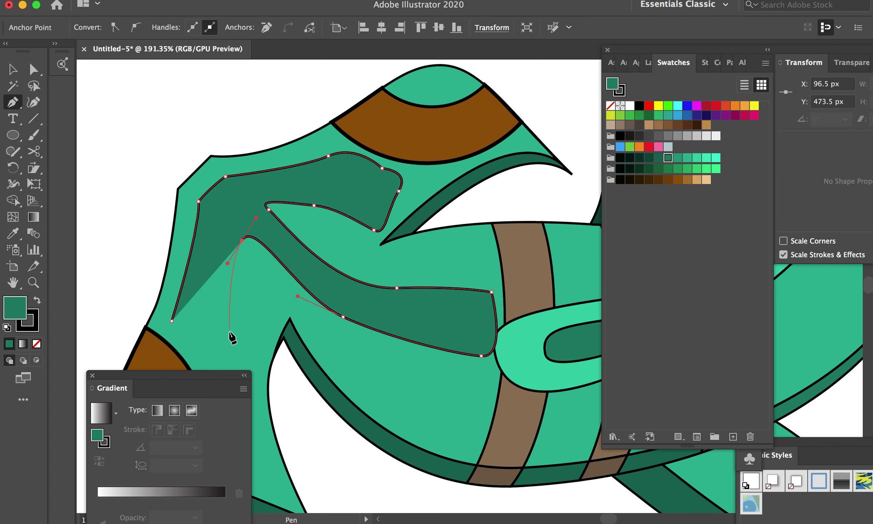
{"action": "scroll", "coordinate": [229, 349], "scroll_direction": "down", "scroll_amount": 3}
{"action": "left_click", "coordinate": [210, 312]}
{"action": "left_click", "coordinate": [165, 253]}
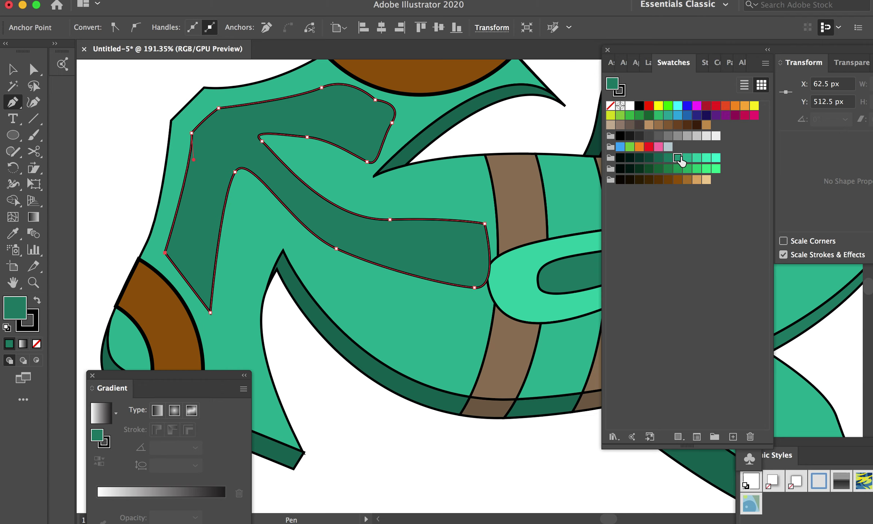
Step: Remove the head shape's outline and set its fill to light green 06C19D
{"action": "left_click", "coordinate": [678, 158]}
{"action": "left_click", "coordinate": [36, 315]}
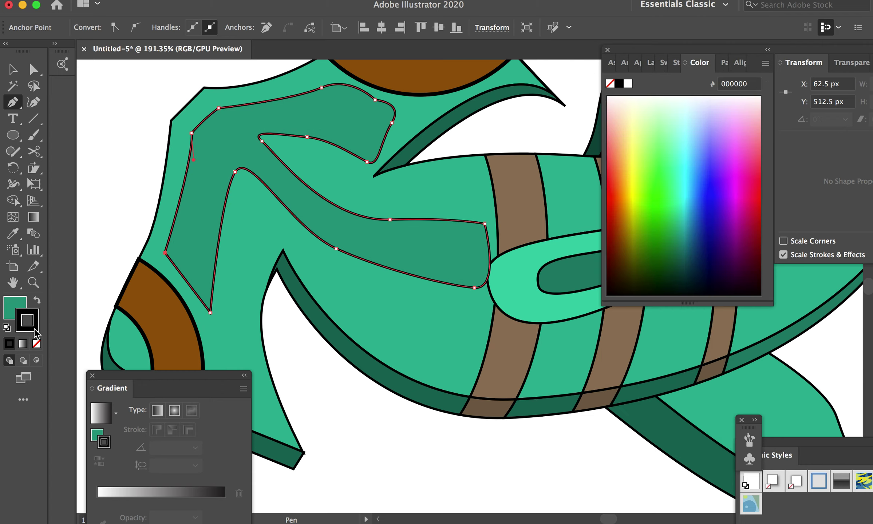
{"action": "left_click", "coordinate": [36, 344]}
{"action": "left_click", "coordinate": [11, 305]}
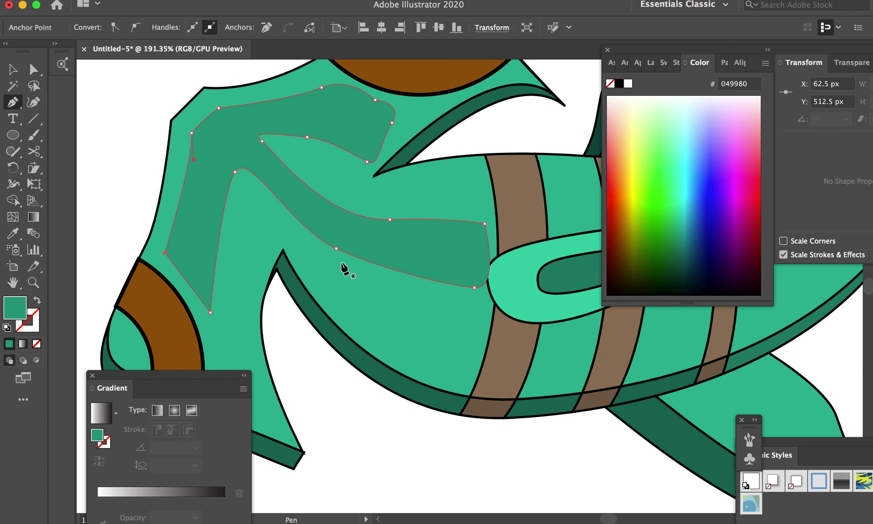
{"action": "left_click", "coordinate": [663, 64]}
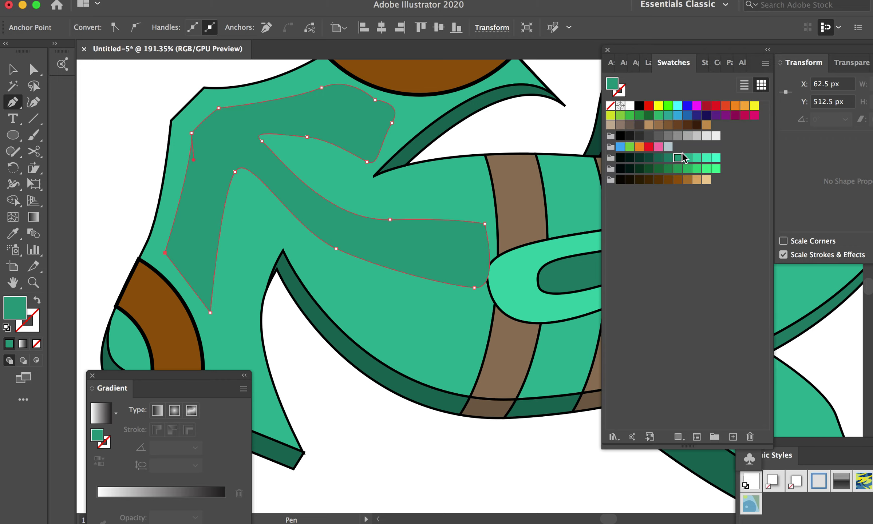
{"action": "left_click", "coordinate": [687, 158]}
{"action": "left_click", "coordinate": [696, 157]}
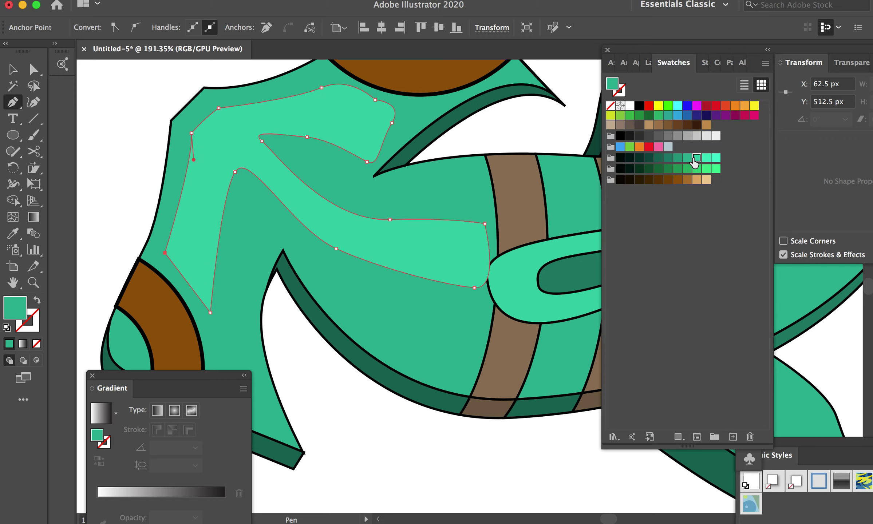
{"action": "double_click", "coordinate": [613, 87]}
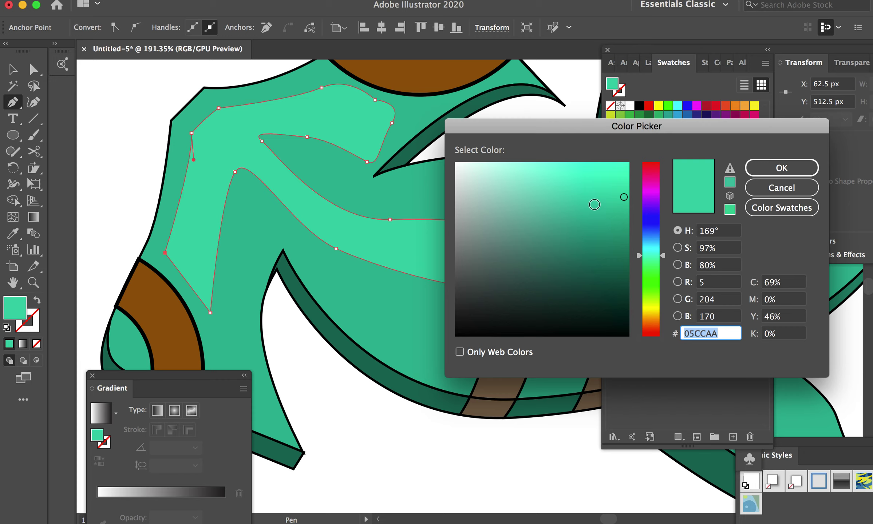
{"action": "left_click", "coordinate": [624, 203]}
{"action": "left_click", "coordinate": [751, 168]}
{"action": "left_click", "coordinate": [17, 66]}
Step: Send the leaf-shaped fin one step backward with Arrange > Send Backward
{"action": "left_click", "coordinate": [129, 106]}
{"action": "scroll", "coordinate": [244, 255], "scroll_direction": "down", "scroll_amount": 3}
{"action": "scroll", "coordinate": [244, 258], "scroll_direction": "down", "scroll_amount": 2}
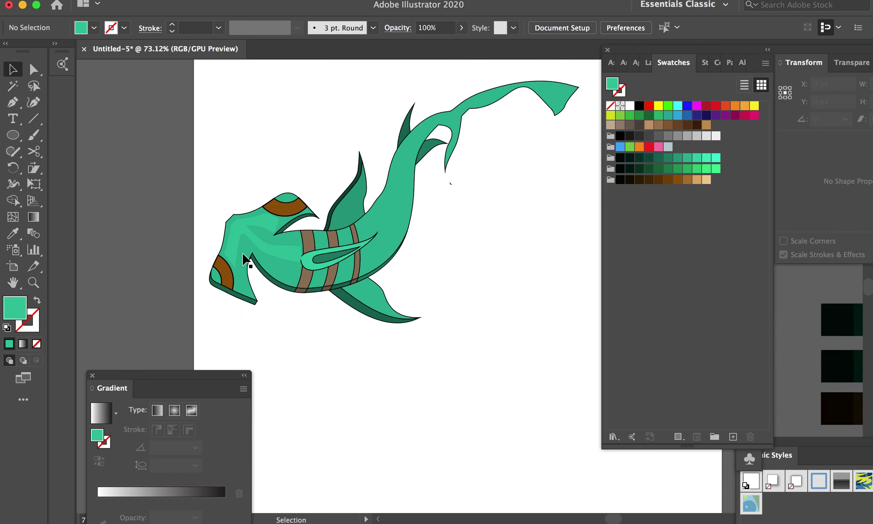
{"action": "scroll", "coordinate": [245, 257], "scroll_direction": "down", "scroll_amount": 2}
{"action": "scroll", "coordinate": [244, 256], "scroll_direction": "down", "scroll_amount": 1}
{"action": "scroll", "coordinate": [321, 237], "scroll_direction": "up", "scroll_amount": 3}
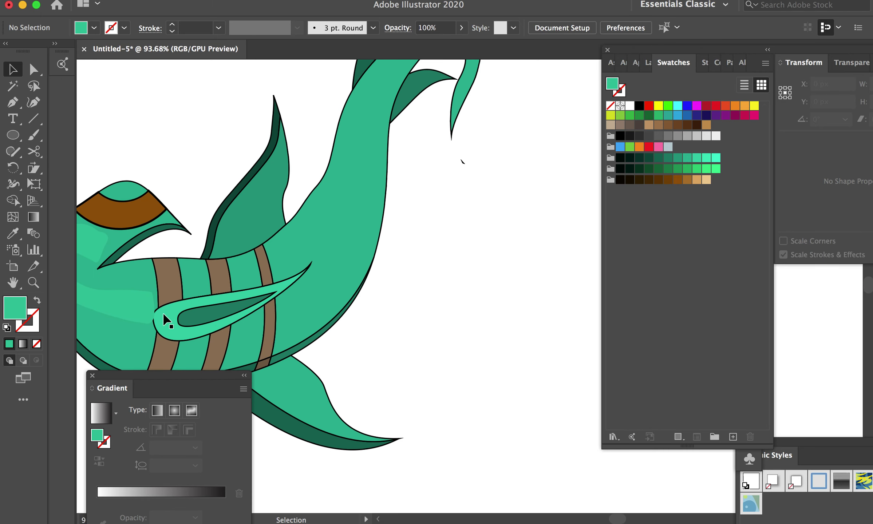
{"action": "scroll", "coordinate": [163, 315], "scroll_direction": "left", "scroll_amount": 5}
{"action": "left_click", "coordinate": [203, 314]}
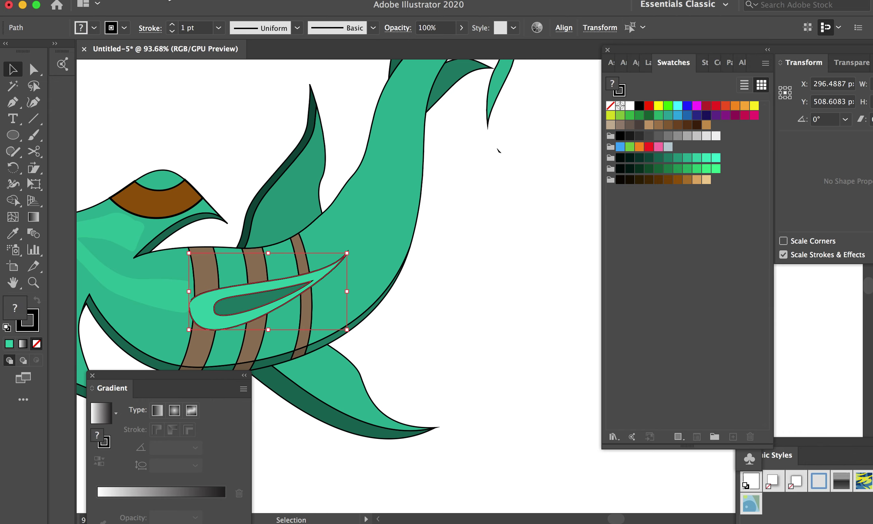
{"action": "right_click", "coordinate": [147, 291]}
{"action": "left_click", "coordinate": [339, 41]}
Step: Marquee-select and delete the tiny stray mark near the tail fin
{"action": "left_click", "coordinate": [489, 274]}
{"action": "key", "text": "super+0"}
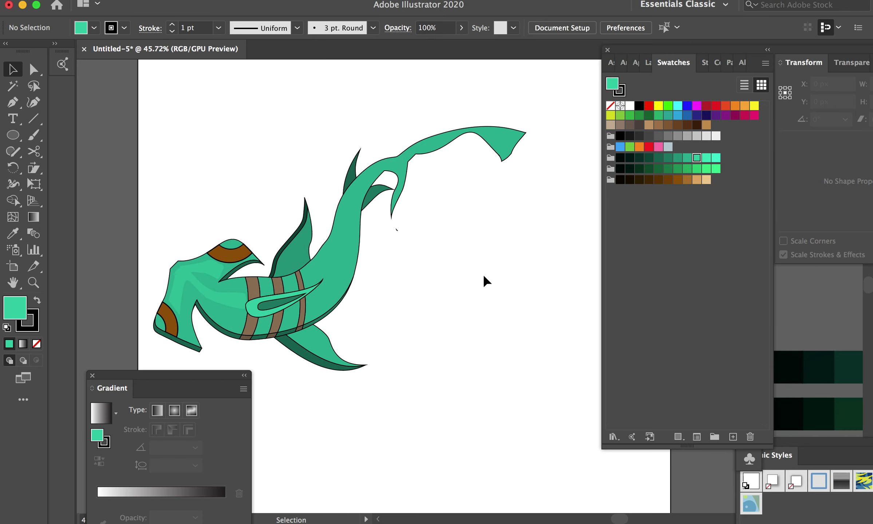
{"action": "scroll", "coordinate": [373, 255], "scroll_direction": "up", "scroll_amount": 5}
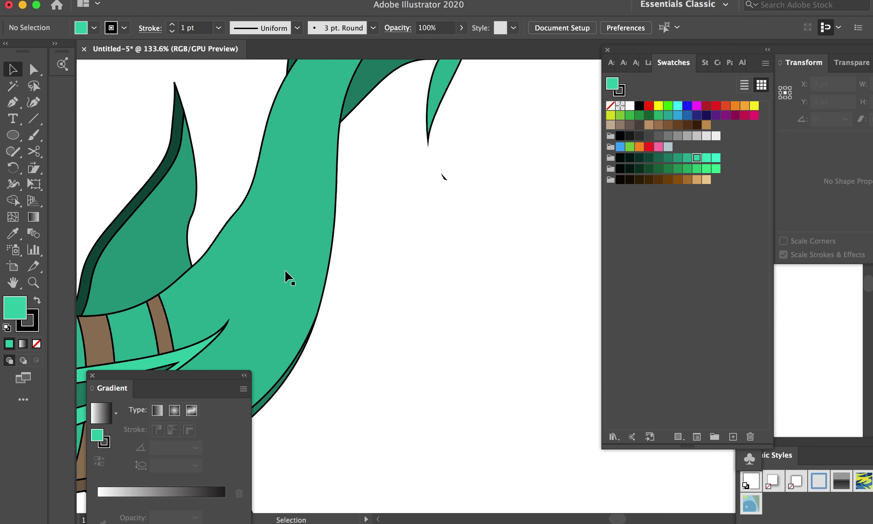
{"action": "scroll", "coordinate": [285, 277], "scroll_direction": "down", "scroll_amount": 2}
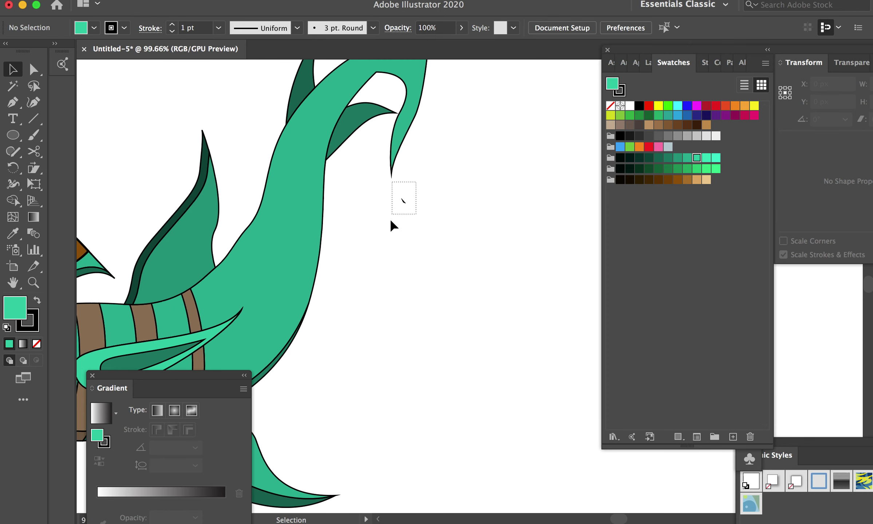
{"action": "left_click_drag", "start_coordinate": [416, 182], "coordinate": [390, 220]}
{"action": "key", "text": "Delete"}
{"action": "left_click", "coordinate": [295, 271]}
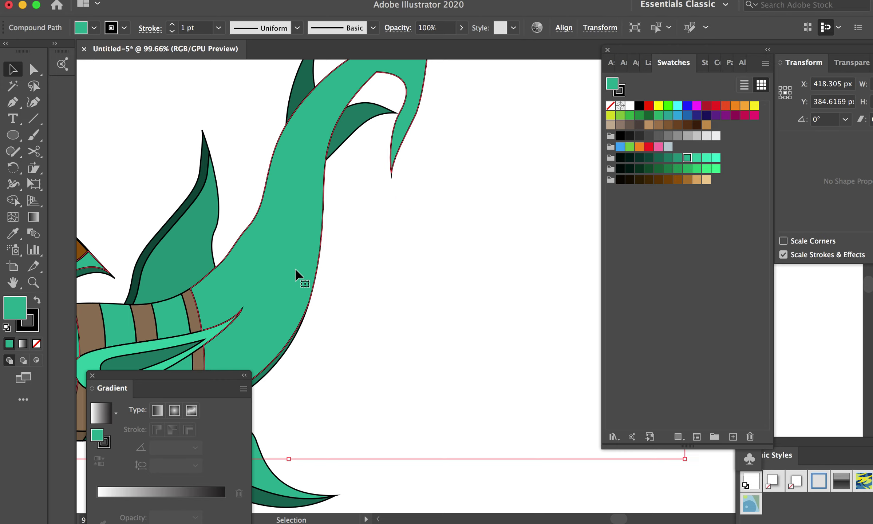
{"action": "scroll", "coordinate": [296, 270], "scroll_direction": "down", "scroll_amount": 1}
{"action": "scroll", "coordinate": [287, 270], "scroll_direction": "down", "scroll_amount": 3}
Step: Duplicate the green shark artwork, placing the copy above and right of the original
{"action": "left_click", "coordinate": [357, 271]}
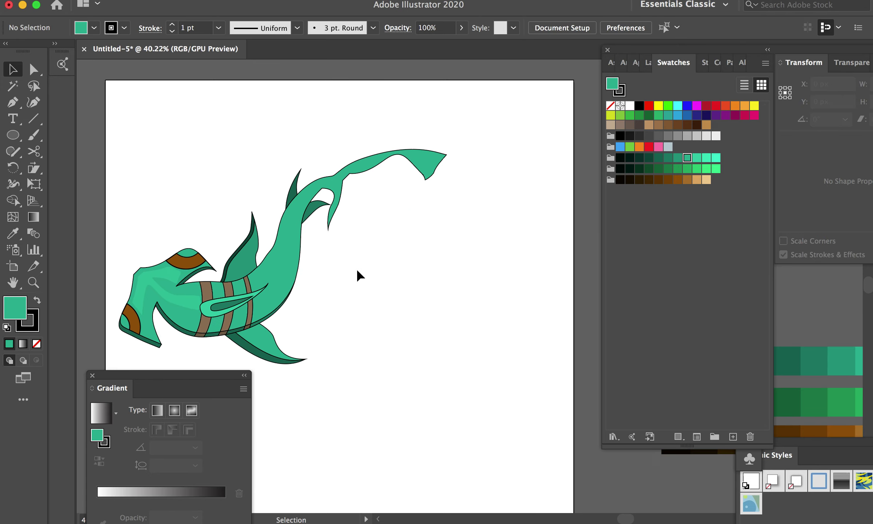
{"action": "scroll", "coordinate": [357, 271], "scroll_direction": "down", "scroll_amount": 2}
{"action": "left_click_drag", "start_coordinate": [160, 158], "coordinate": [438, 371]}
{"action": "left_click_drag", "start_coordinate": [303, 236], "coordinate": [394, 191]}
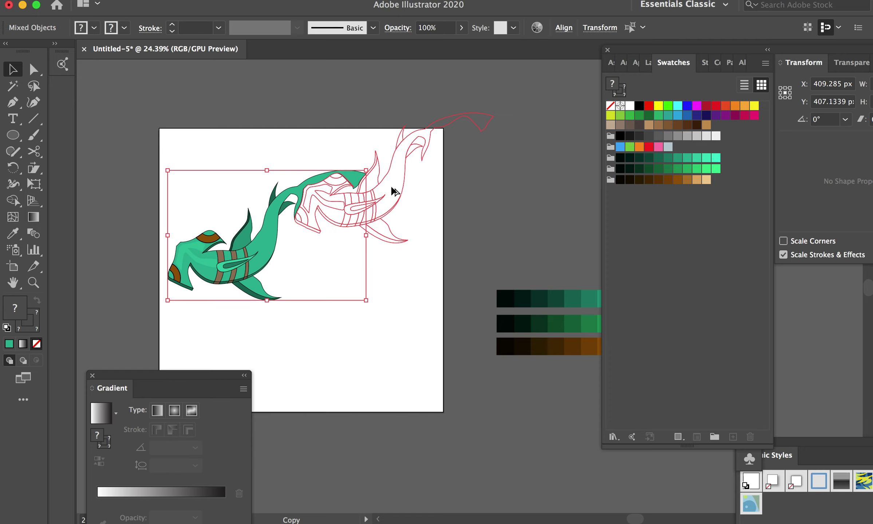
{"action": "left_click_drag", "start_coordinate": [392, 187], "coordinate": [392, 187]}
{"action": "left_click", "coordinate": [307, 343]}
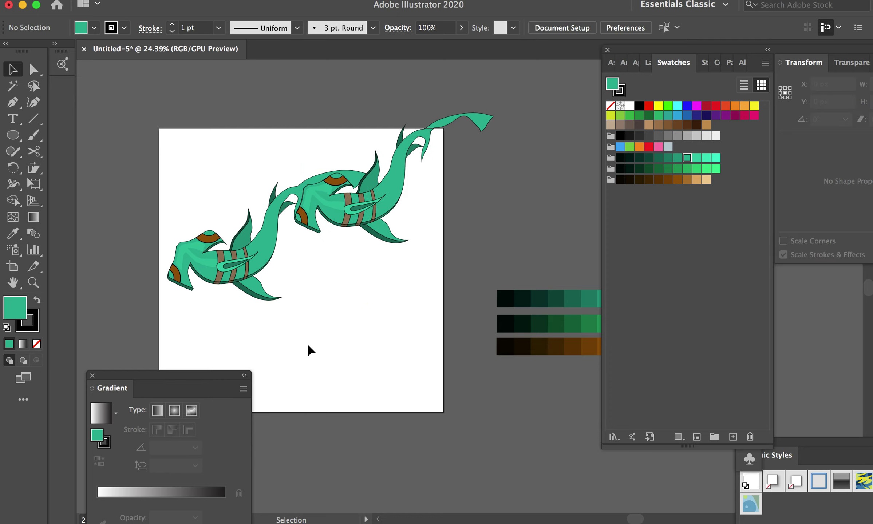
Step: Scale both sharks down proportionally so they fit in the artboard's upper-left area
{"action": "scroll", "coordinate": [306, 342], "scroll_direction": "right", "scroll_amount": 2}
{"action": "scroll", "coordinate": [169, 195], "scroll_direction": "down", "scroll_amount": 3}
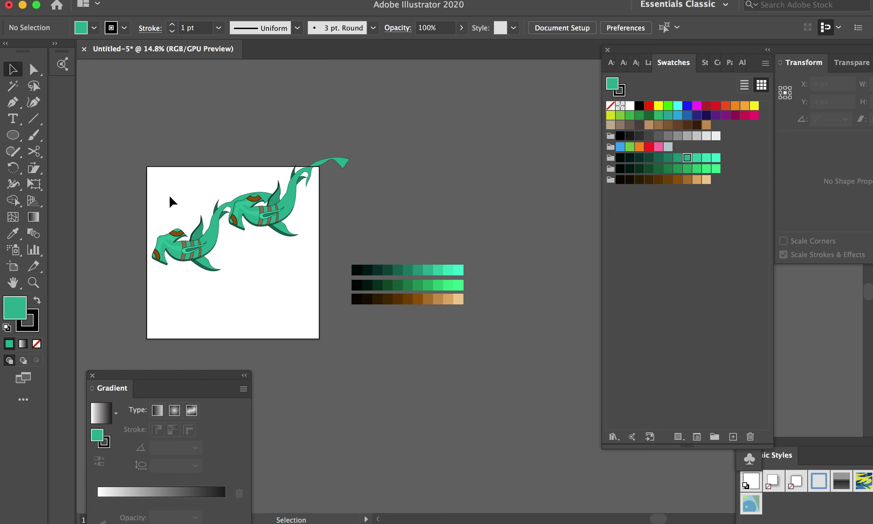
{"action": "left_click_drag", "start_coordinate": [135, 137], "coordinate": [372, 319]}
{"action": "key", "text": "shift"}
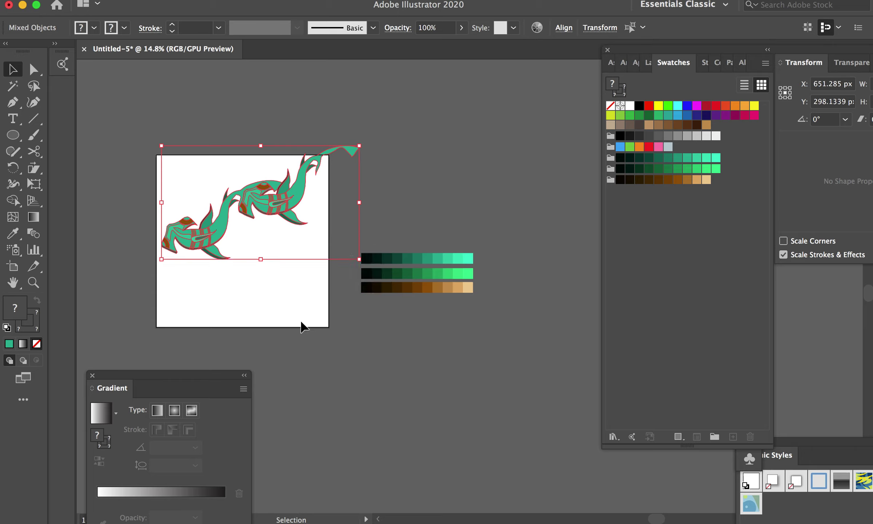
{"action": "left_click_drag", "start_coordinate": [359, 259], "coordinate": [286, 230]}
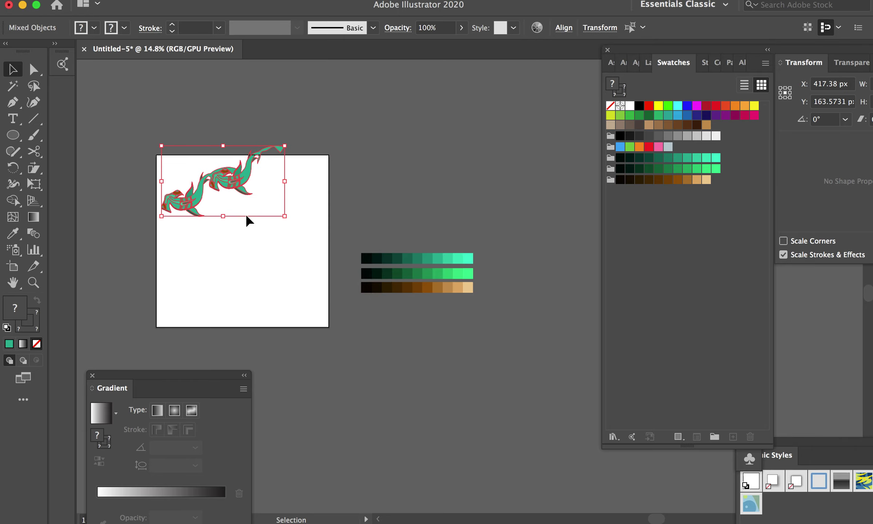
{"action": "scroll", "coordinate": [246, 215], "scroll_direction": "up", "scroll_amount": 3}
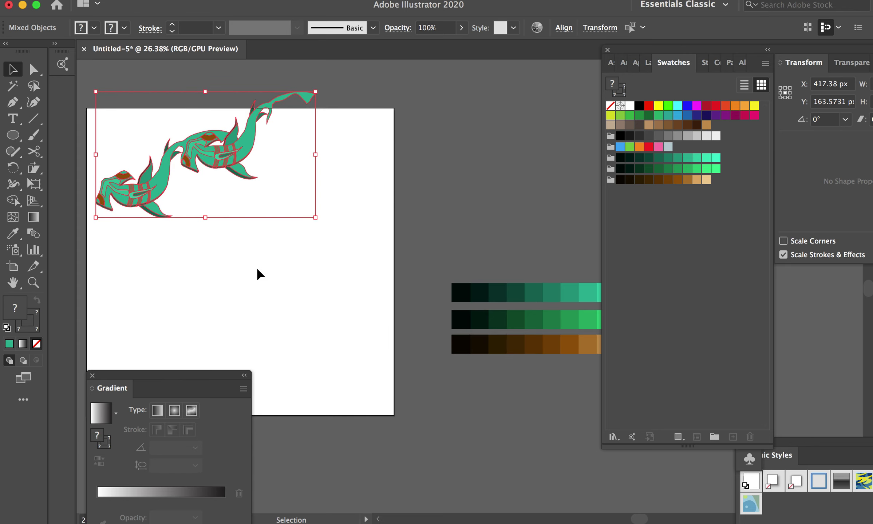
{"action": "left_click", "coordinate": [257, 270]}
{"action": "scroll", "coordinate": [214, 186], "scroll_direction": "up", "scroll_amount": 5}
Step: Fill the duplicate shark's body brown and its head highlight light tan
{"action": "left_click", "coordinate": [222, 232]}
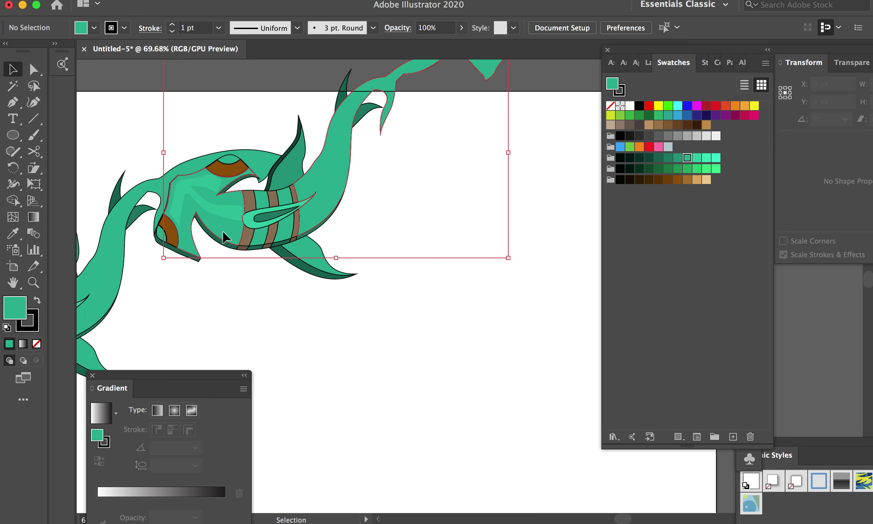
{"action": "left_click", "coordinate": [686, 181]}
{"action": "left_click", "coordinate": [314, 360]}
{"action": "scroll", "coordinate": [153, 205], "scroll_direction": "up", "scroll_amount": 4}
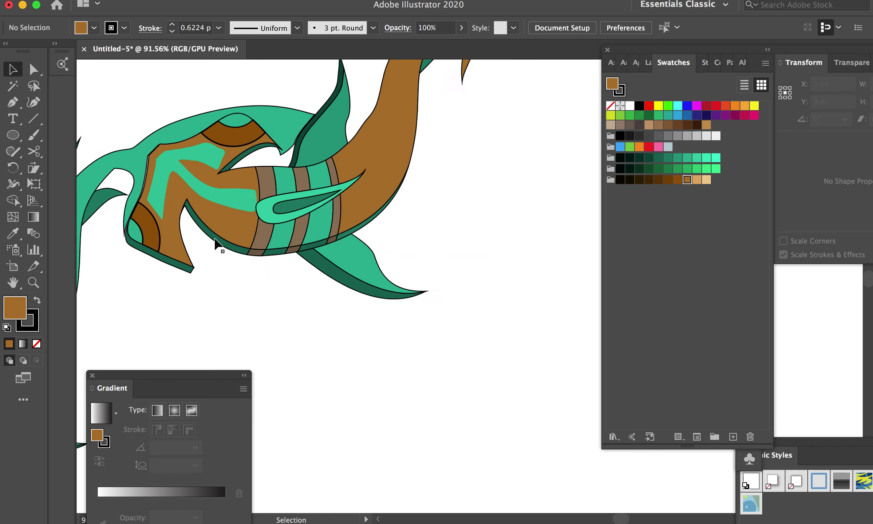
{"action": "left_click", "coordinate": [210, 174]}
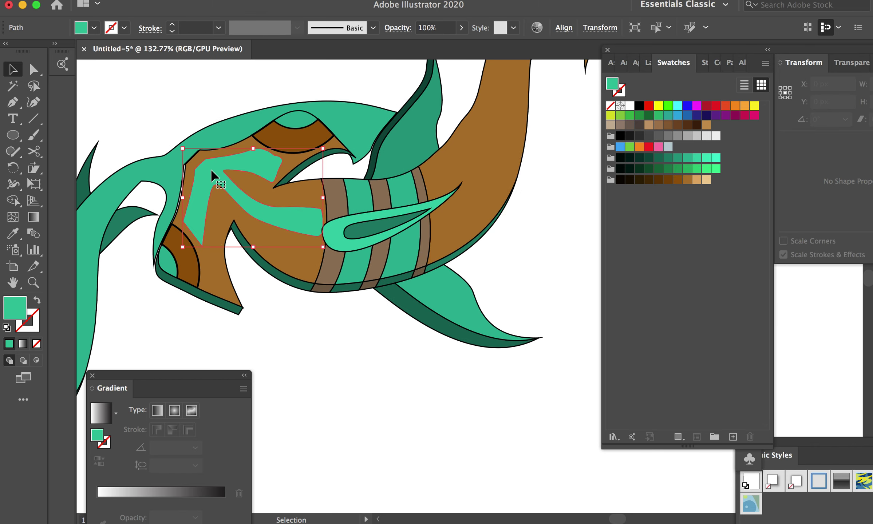
{"action": "left_click", "coordinate": [687, 180]}
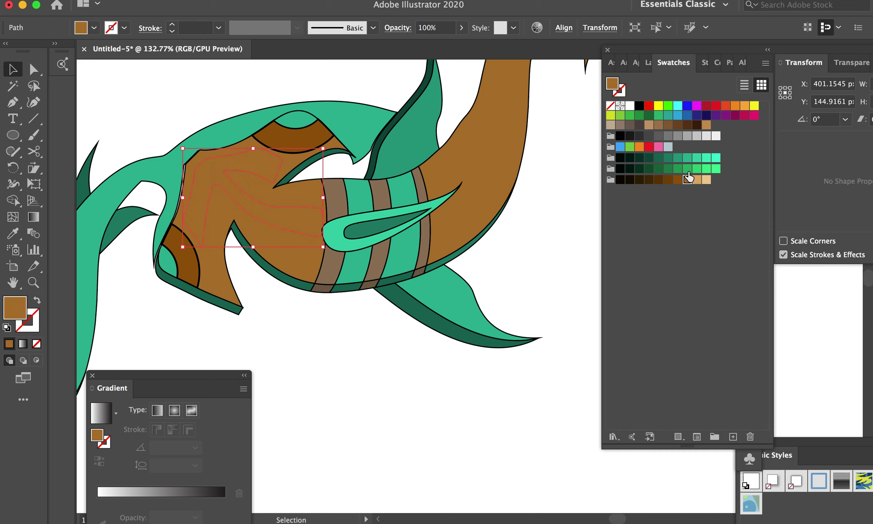
{"action": "left_click", "coordinate": [696, 179]}
{"action": "left_click", "coordinate": [300, 429]}
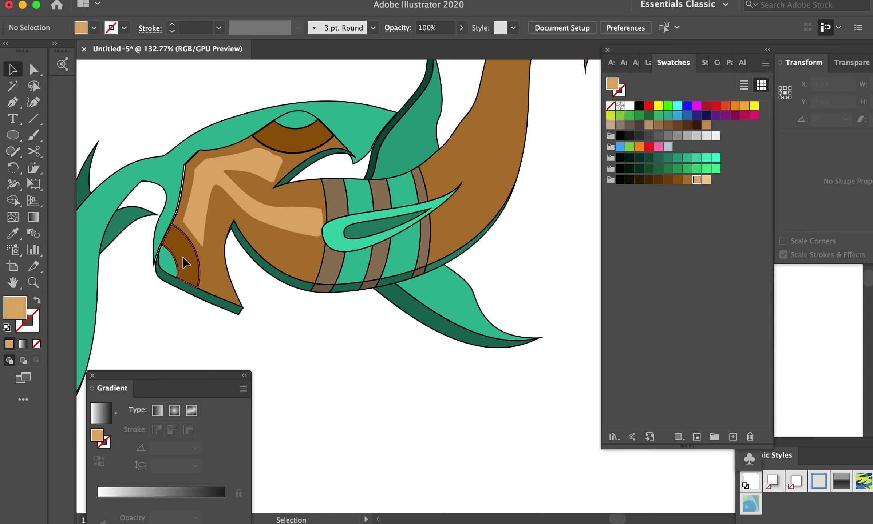
Step: Eyedrop the green fin colour onto the left and top head arcs
{"action": "left_click", "coordinate": [184, 262]}
{"action": "left_click", "coordinate": [302, 140], "text": "shift"}
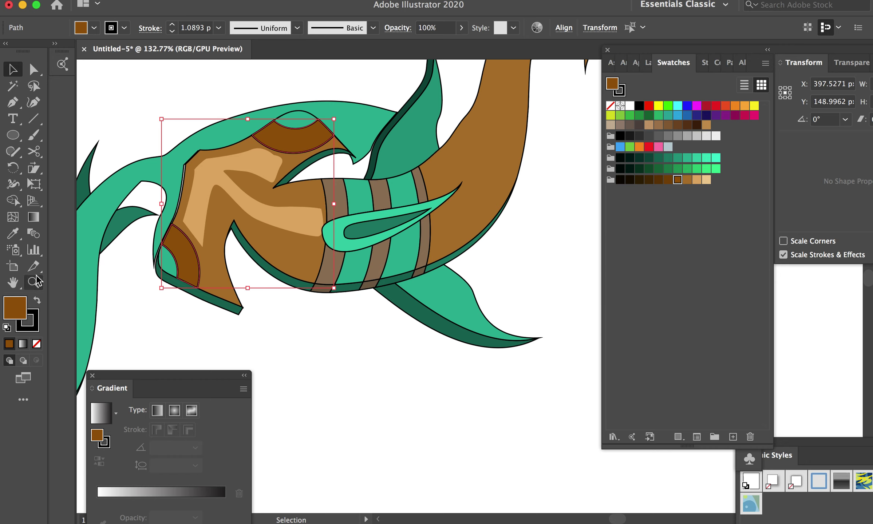
{"action": "left_click", "coordinate": [13, 233]}
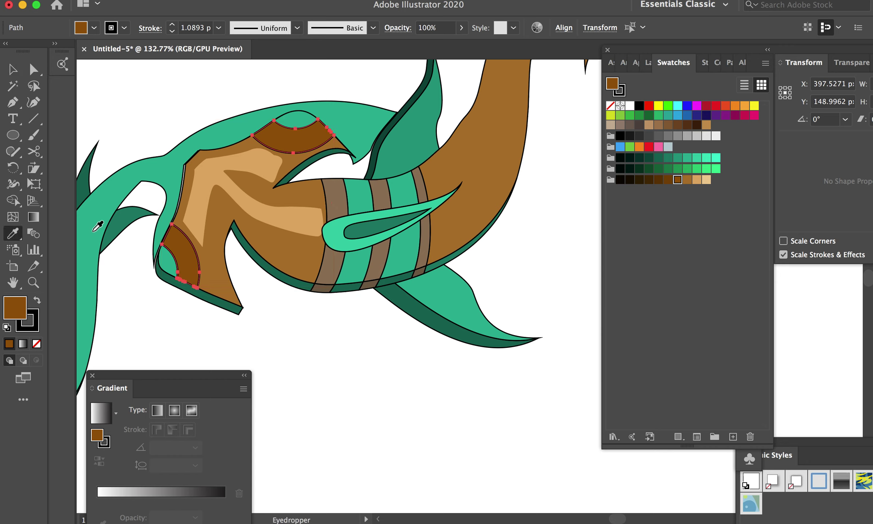
{"action": "left_click", "coordinate": [95, 230]}
{"action": "left_click", "coordinate": [13, 71]}
{"action": "left_click", "coordinate": [155, 68]}
Step: Fill the bottom and upper dark-green strips with dark brown
{"action": "left_click", "coordinate": [225, 308]}
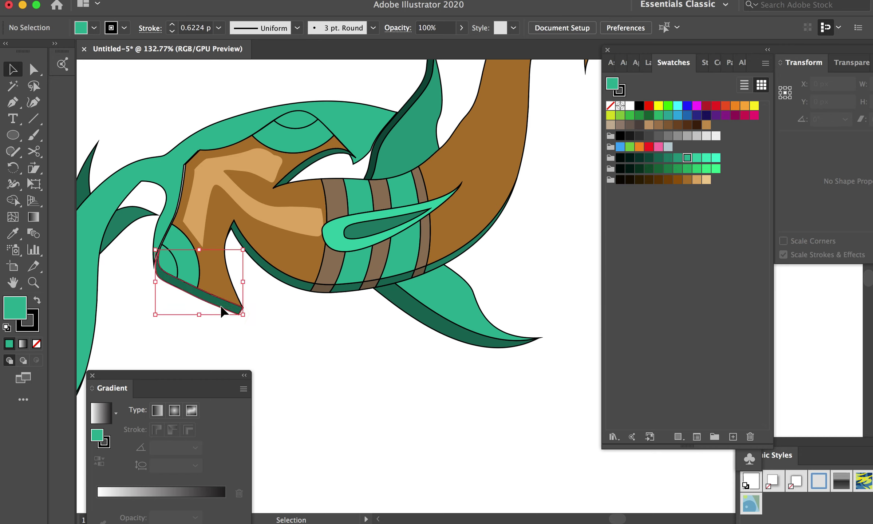
{"action": "left_click", "coordinate": [659, 180]}
{"action": "left_click", "coordinate": [454, 384]}
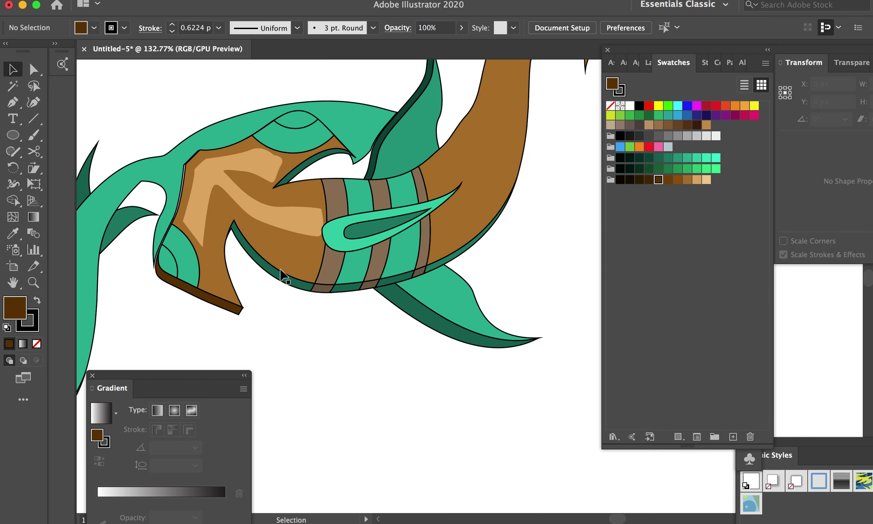
{"action": "left_click", "coordinate": [291, 283]}
{"action": "left_click", "coordinate": [658, 180]}
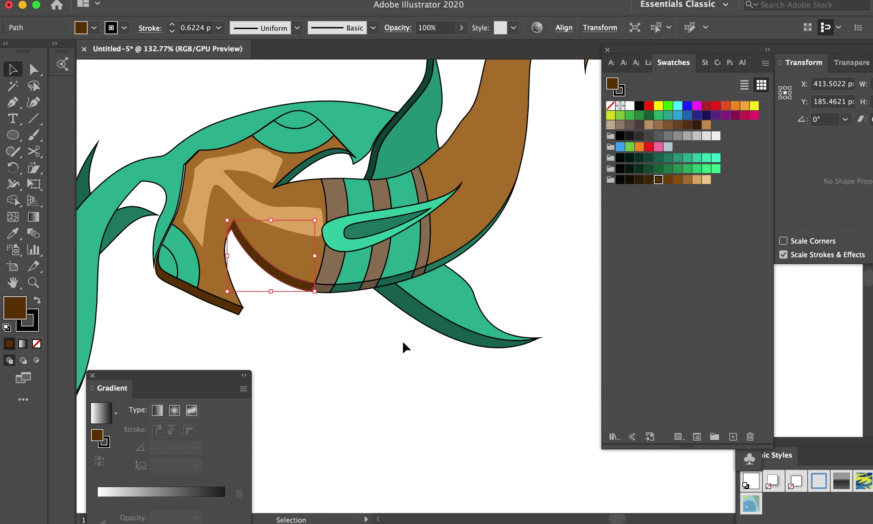
{"action": "left_click", "coordinate": [401, 340]}
Step: Eyedrop the body brown onto two green band segments
{"action": "left_click", "coordinate": [356, 273]}
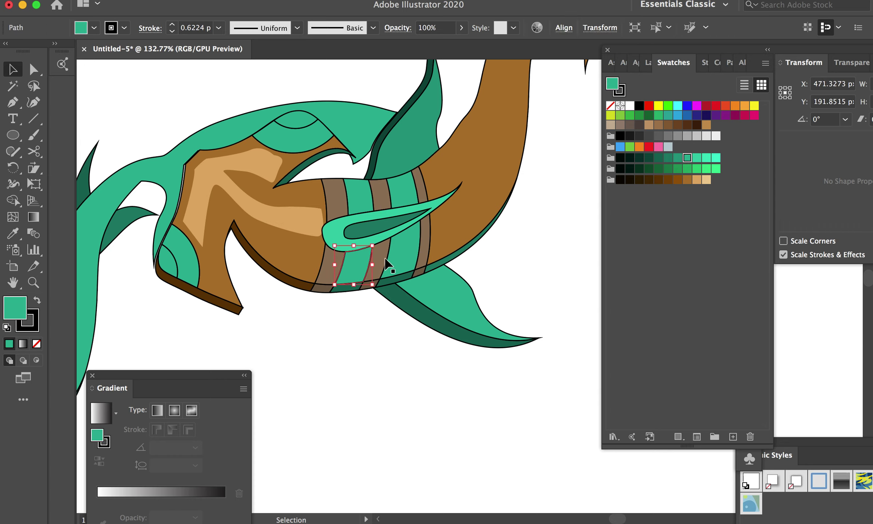
{"action": "left_click", "coordinate": [405, 197], "text": "shift"}
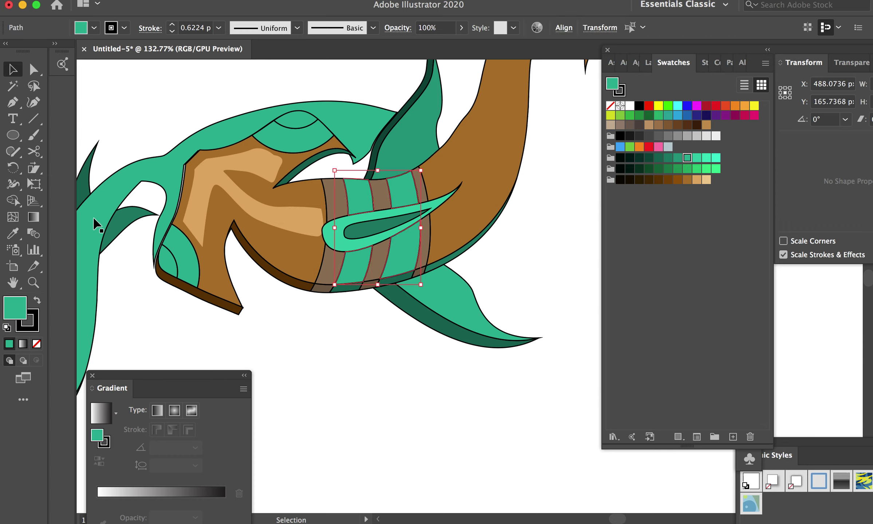
{"action": "left_click", "coordinate": [13, 233]}
{"action": "left_click", "coordinate": [269, 242]}
{"action": "left_click", "coordinate": [13, 69]}
{"action": "left_click", "coordinate": [170, 71]}
Step: Give the eye ridge and lower-left nostril shapes the body brown via the Eyedropper
{"action": "left_click", "coordinate": [282, 139]}
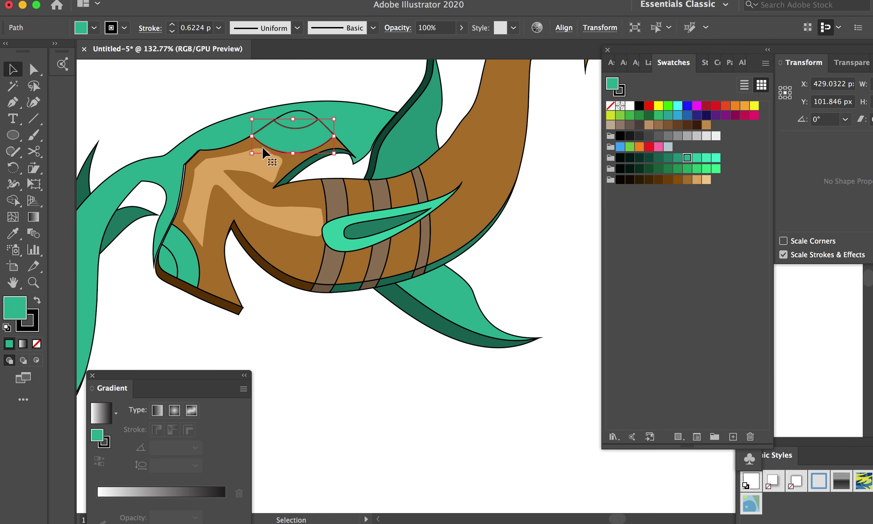
{"action": "scroll", "coordinate": [299, 121], "scroll_direction": "up", "scroll_amount": 3}
{"action": "key", "text": "ctrl+z"}
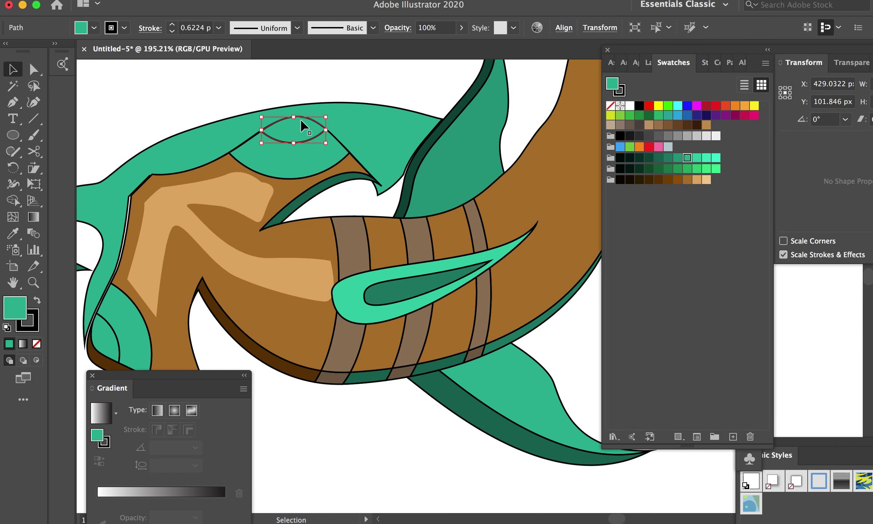
{"action": "left_click", "coordinate": [102, 334], "text": "shift"}
{"action": "left_click", "coordinate": [12, 234]}
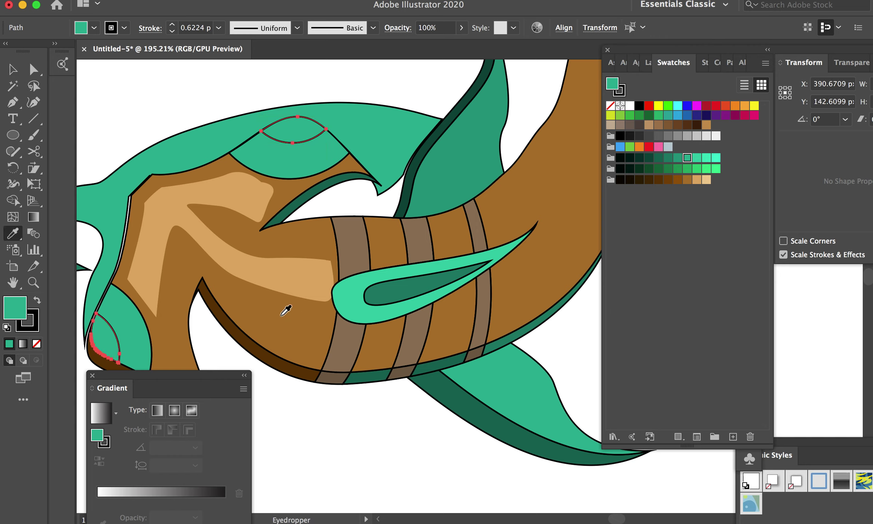
{"action": "left_click", "coordinate": [282, 315]}
{"action": "key", "text": "v"}
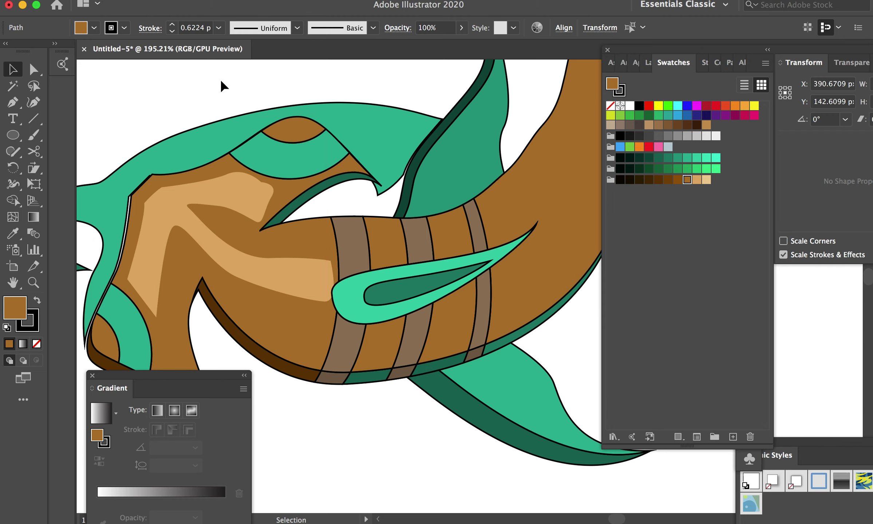
{"action": "left_click", "coordinate": [220, 82]}
Step: Fill the side fin light tan and its inner teardrop dark brown
{"action": "left_click", "coordinate": [352, 301]}
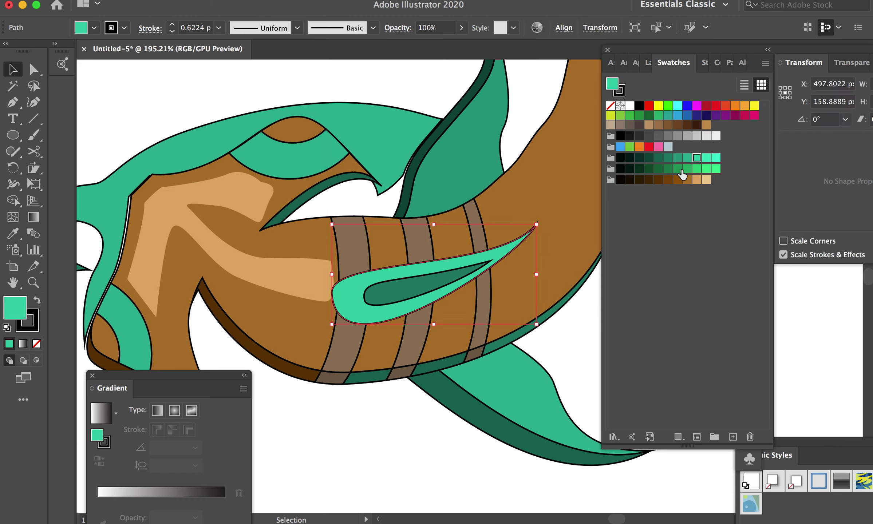
{"action": "left_click", "coordinate": [405, 286]}
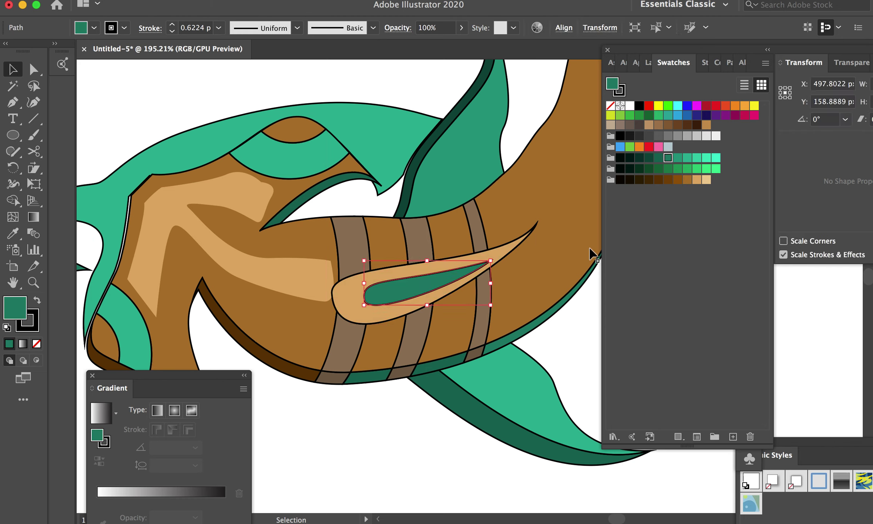
{"action": "left_click", "coordinate": [668, 180]}
{"action": "scroll", "coordinate": [429, 267], "scroll_direction": "right", "scroll_amount": 5}
{"action": "scroll", "coordinate": [429, 267], "scroll_direction": "up", "scroll_amount": 3}
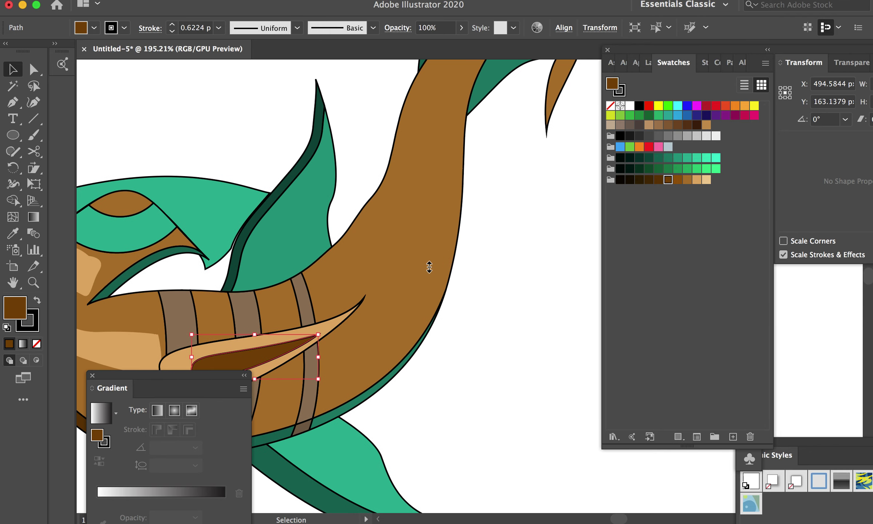
Step: Fill the top fin dark brown and the lower fin brown
{"action": "left_click", "coordinate": [288, 283]}
{"action": "left_click", "coordinate": [678, 179]}
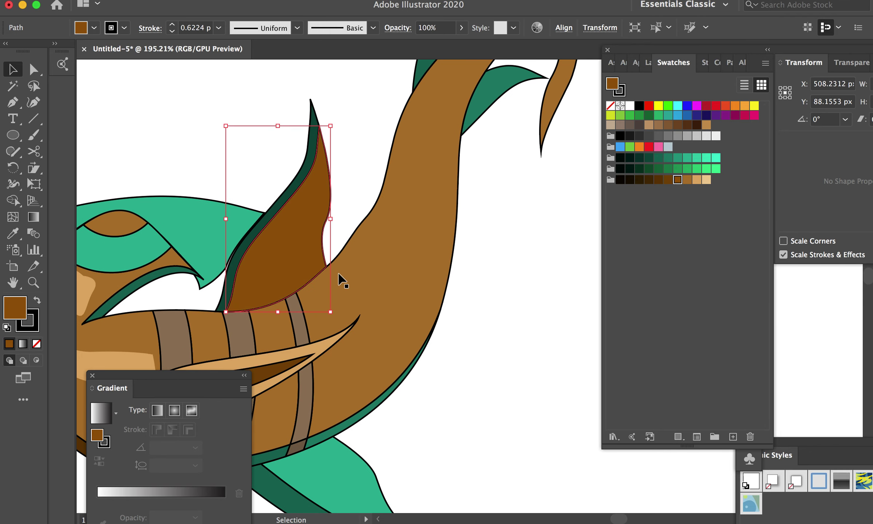
{"action": "scroll", "coordinate": [341, 278], "scroll_direction": "down", "scroll_amount": 5}
{"action": "left_click", "coordinate": [332, 330]}
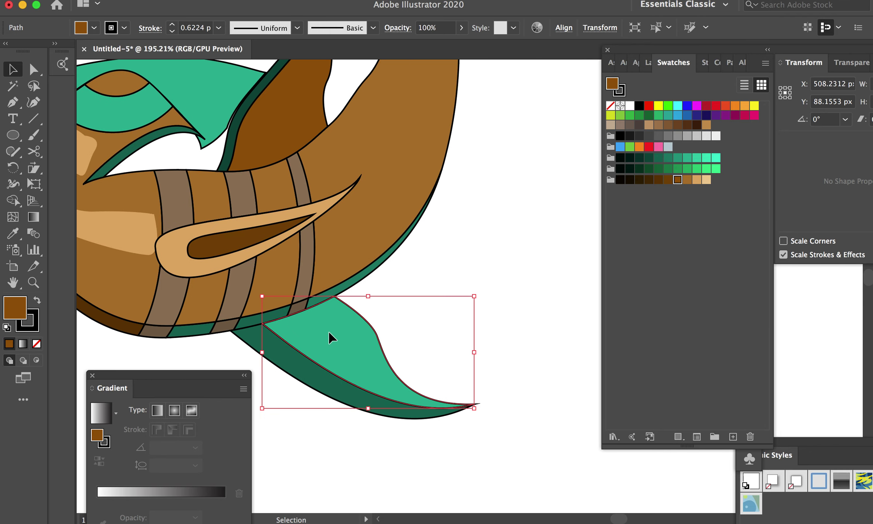
{"action": "left_click", "coordinate": [688, 181]}
{"action": "scroll", "coordinate": [398, 325], "scroll_direction": "down", "scroll_amount": 5}
{"action": "scroll", "coordinate": [397, 325], "scroll_direction": "left", "scroll_amount": 2}
Step: Make the fin edge, two belly segments and the body-edge stripe dark brown
{"action": "left_click", "coordinate": [337, 270]}
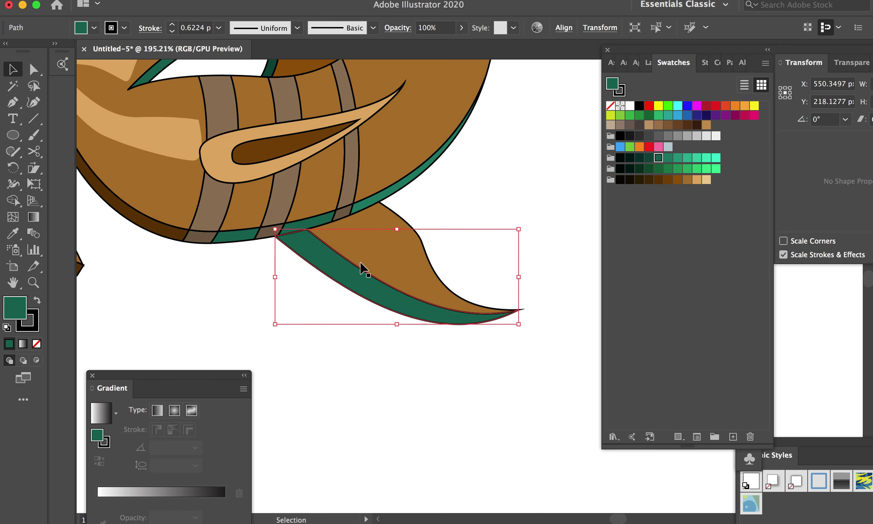
{"action": "left_click", "coordinate": [659, 182]}
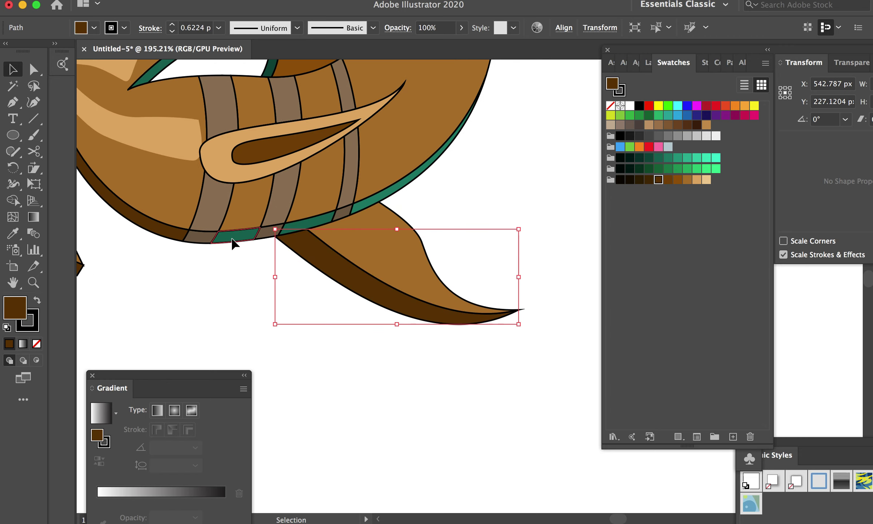
{"action": "left_click", "coordinate": [235, 236]}
{"action": "left_click", "coordinate": [660, 182]}
{"action": "left_click", "coordinate": [312, 223]}
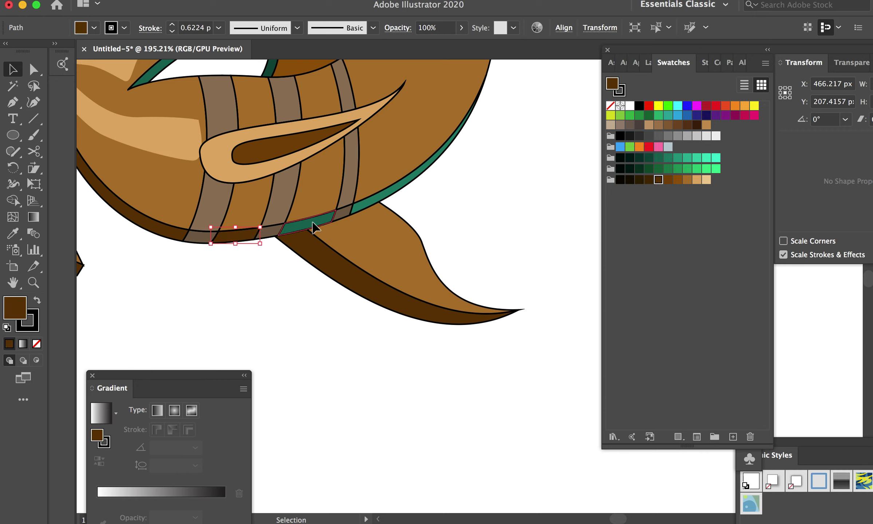
{"action": "left_click", "coordinate": [659, 183]}
{"action": "left_click", "coordinate": [385, 196]}
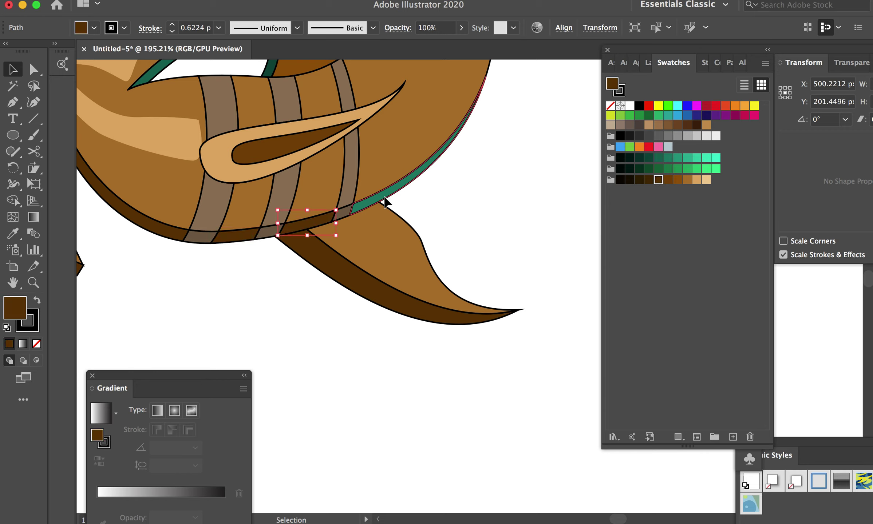
{"action": "left_click", "coordinate": [668, 180]}
{"action": "left_click", "coordinate": [490, 247]}
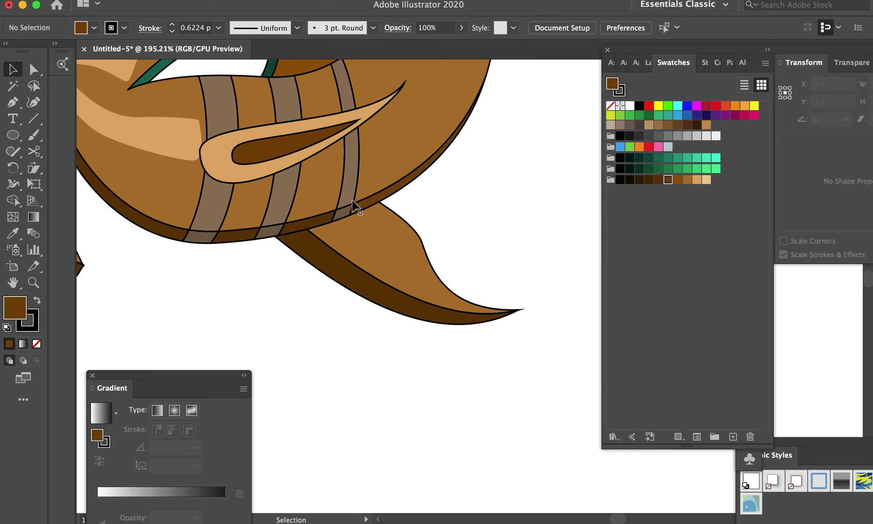
Step: Fill the six body band segments with muted teal 557C74
{"action": "left_click", "coordinate": [350, 186]}
{"action": "left_click", "coordinate": [276, 206], "text": "shift"}
{"action": "left_click", "coordinate": [208, 214], "text": "shift"}
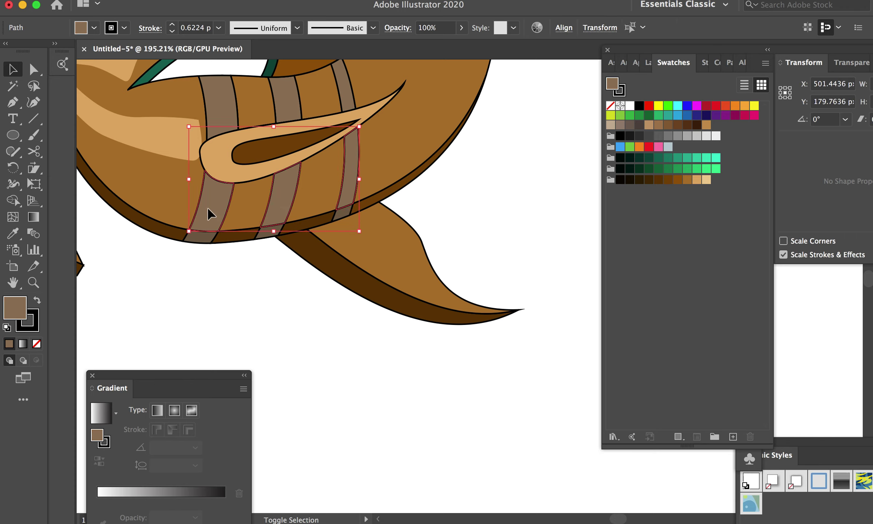
{"action": "left_click", "coordinate": [224, 98], "text": "shift"}
{"action": "left_click", "coordinate": [288, 106], "text": "shift"}
{"action": "left_click", "coordinate": [347, 93], "text": "shift"}
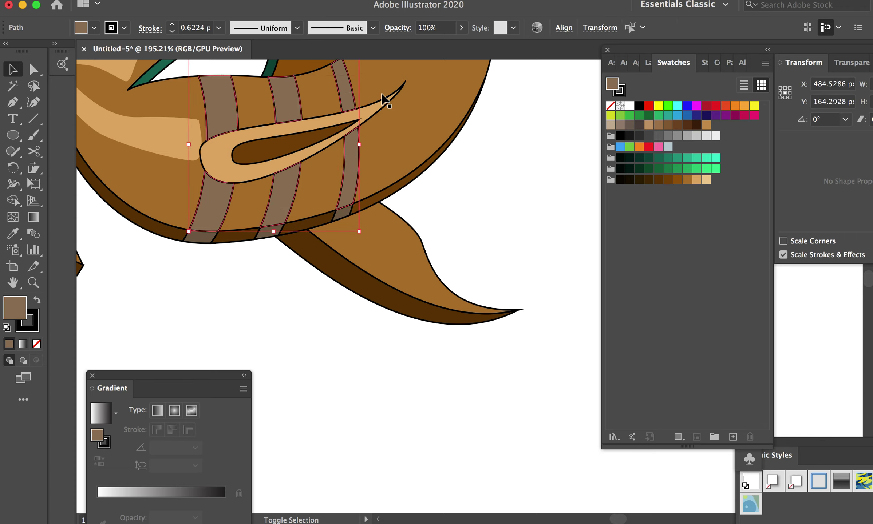
{"action": "left_click", "coordinate": [669, 159]}
{"action": "double_click", "coordinate": [612, 83]}
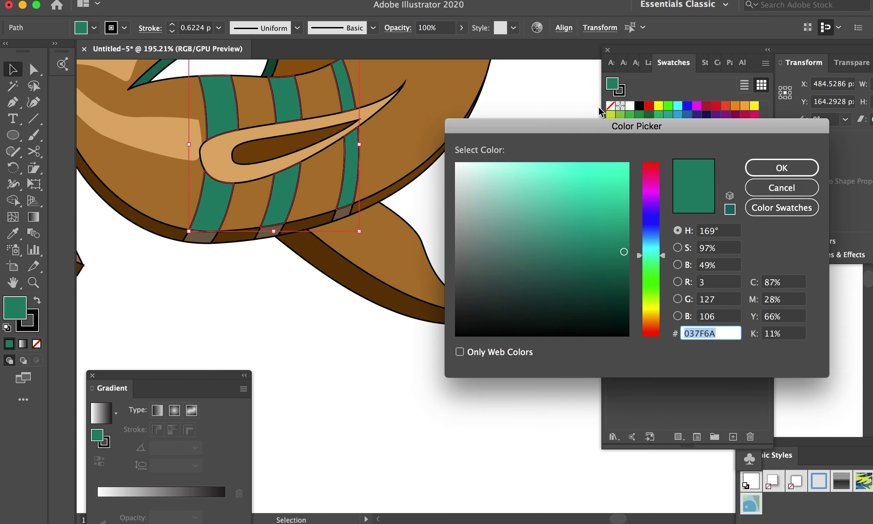
{"action": "left_click", "coordinate": [513, 251]}
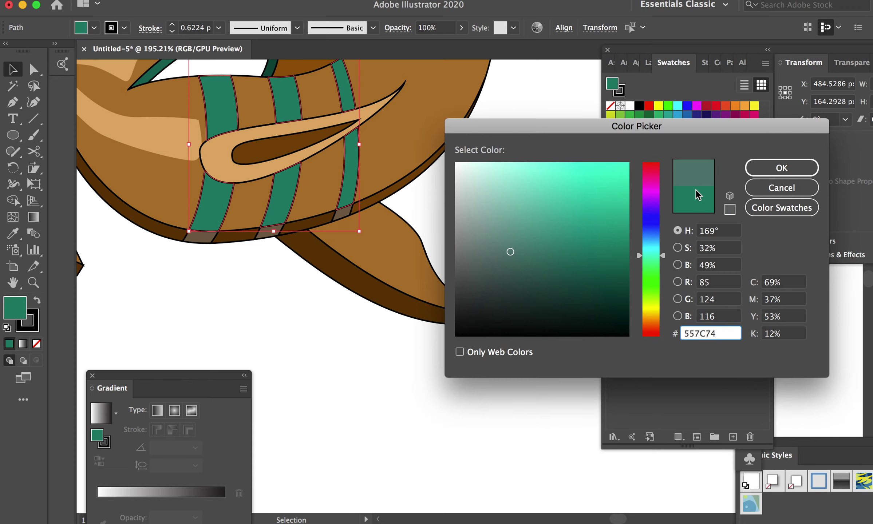
{"action": "left_click", "coordinate": [782, 167]}
{"action": "left_click", "coordinate": [521, 234]}
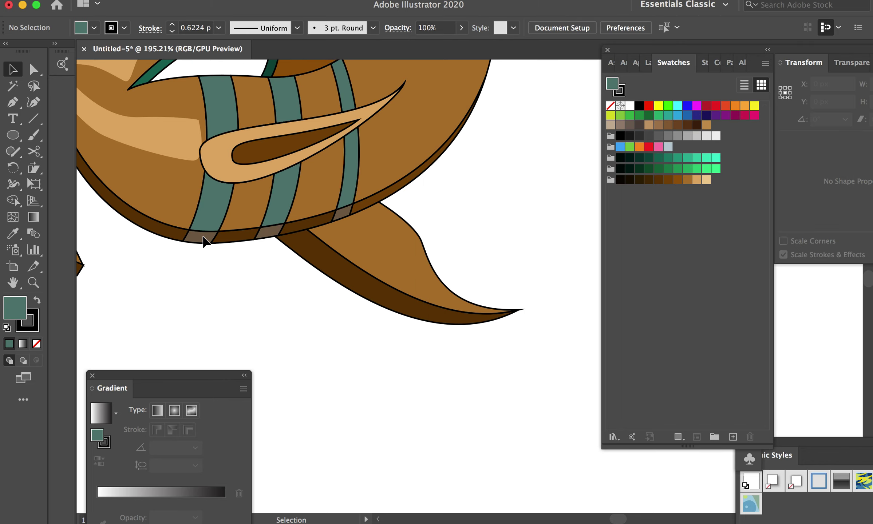
Step: Eyedrop the band teal onto the three lower band pieces, then darken them to 436059
{"action": "left_click", "coordinate": [204, 240]}
{"action": "left_click", "coordinate": [269, 233], "text": "shift"}
{"action": "left_click", "coordinate": [343, 215], "text": "shift"}
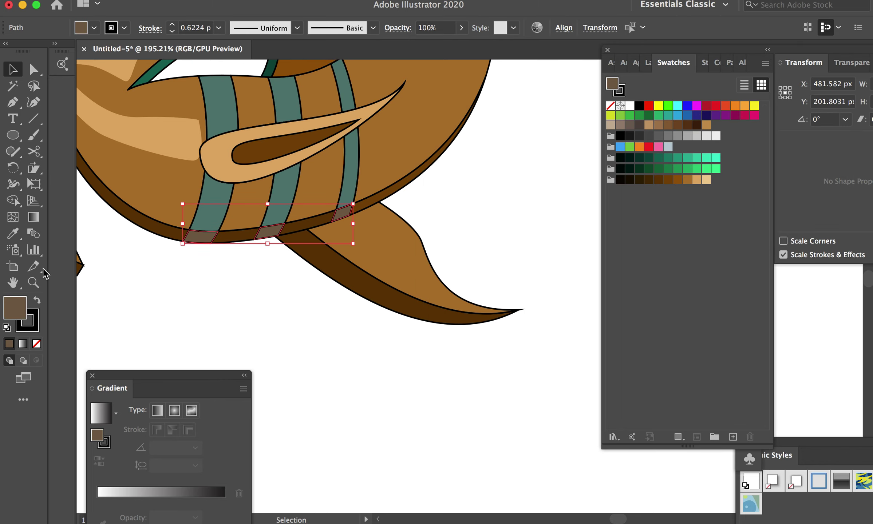
{"action": "left_click", "coordinate": [13, 234]}
{"action": "left_click", "coordinate": [206, 204]}
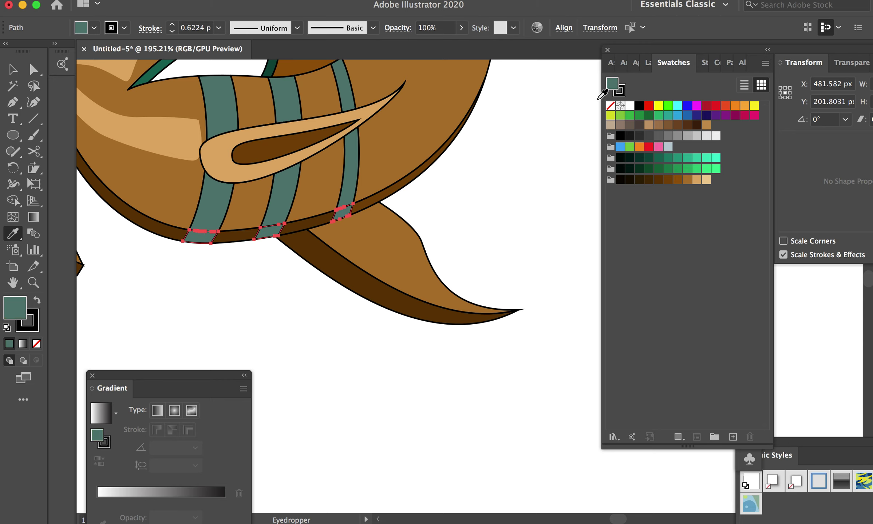
{"action": "double_click", "coordinate": [617, 86]}
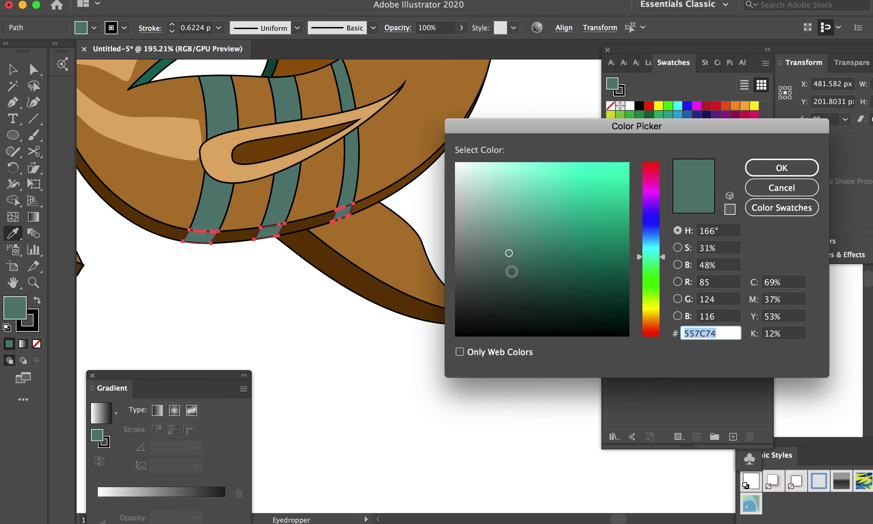
{"action": "type", "text": "436059"}
{"action": "key", "text": "Return"}
Step: Fill the dark green spike behind the brown fin with dark brown
{"action": "key", "text": "v"}
{"action": "left_click", "coordinate": [284, 371]}
{"action": "scroll", "coordinate": [292, 333], "scroll_direction": "down", "scroll_amount": 5}
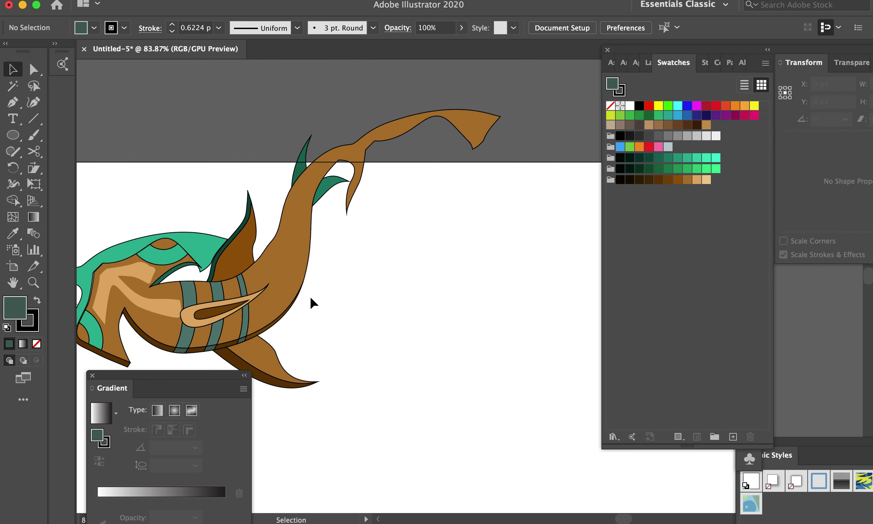
{"action": "scroll", "coordinate": [312, 302], "scroll_direction": "up", "scroll_amount": 3}
{"action": "scroll", "coordinate": [184, 340], "scroll_direction": "up", "scroll_amount": 3}
{"action": "scroll", "coordinate": [183, 340], "scroll_direction": "left", "scroll_amount": 5}
{"action": "scroll", "coordinate": [197, 291], "scroll_direction": "down", "scroll_amount": 2}
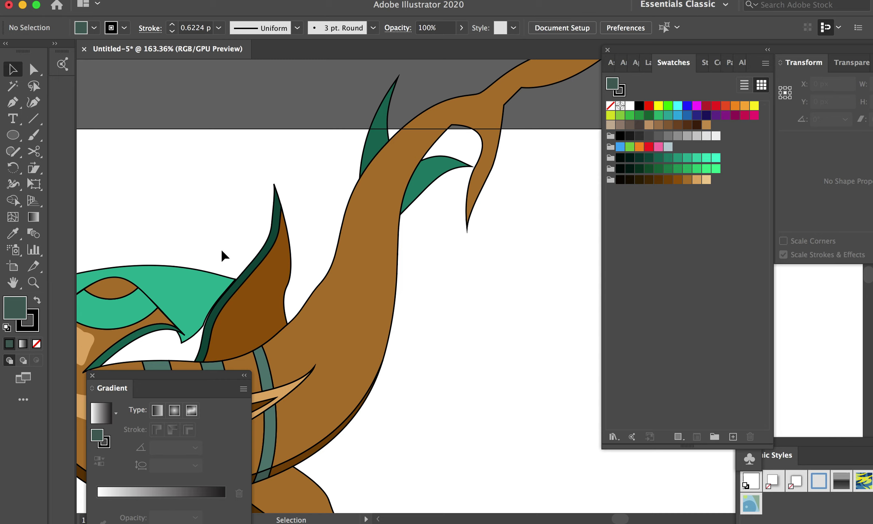
{"action": "left_click", "coordinate": [273, 255]}
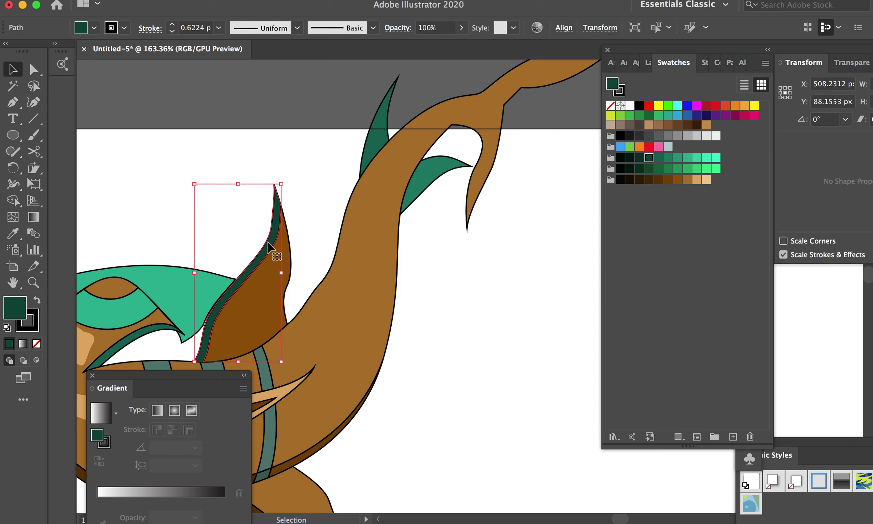
{"action": "left_click", "coordinate": [648, 179]}
{"action": "left_click", "coordinate": [535, 289]}
Step: Fill the spike beside the tail and the top spike with brown
{"action": "left_click", "coordinate": [415, 181]}
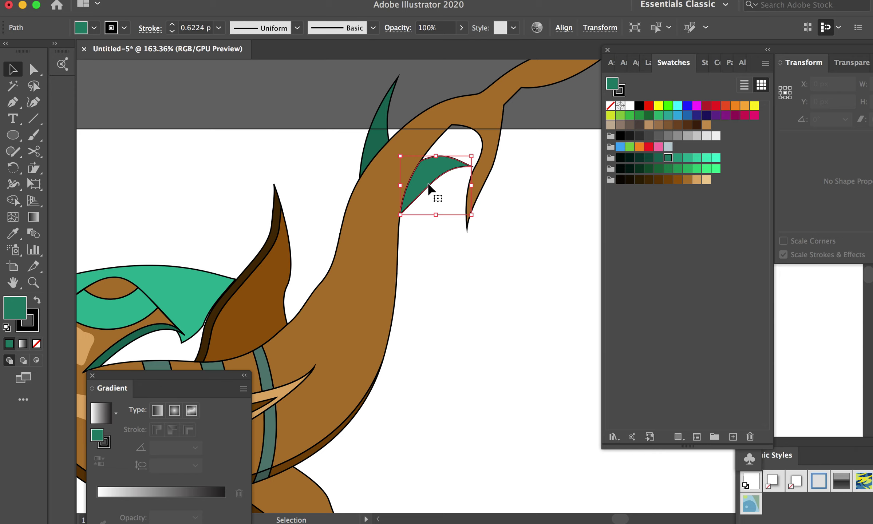
{"action": "left_click", "coordinate": [668, 179]}
{"action": "left_click", "coordinate": [377, 136]}
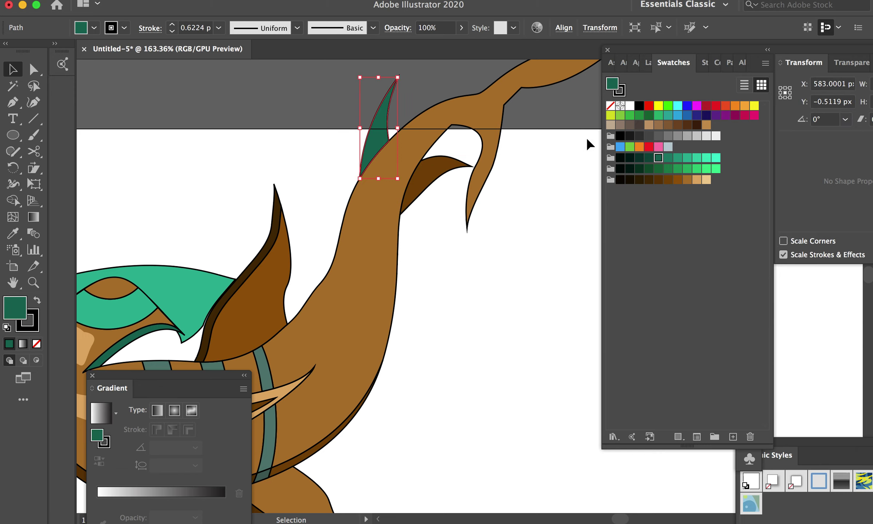
{"action": "left_click", "coordinate": [657, 180]}
{"action": "left_click", "coordinate": [505, 274]}
Step: Select the small green head-tip piece together with the green head arc
{"action": "scroll", "coordinate": [505, 273], "scroll_direction": "down", "scroll_amount": 5, "text": "alt"}
{"action": "scroll", "coordinate": [437, 291], "scroll_direction": "up", "scroll_amount": 2, "text": "alt"}
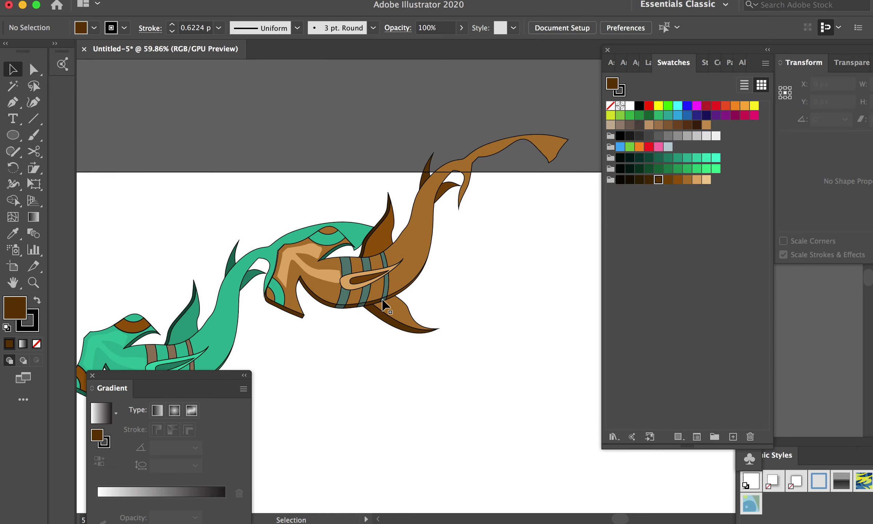
{"action": "scroll", "coordinate": [364, 304], "scroll_direction": "up", "scroll_amount": 3, "text": "alt"}
{"action": "scroll", "coordinate": [327, 302], "scroll_direction": "up", "scroll_amount": 2, "text": "alt"}
{"action": "left_click", "coordinate": [236, 287]}
{"action": "left_click", "coordinate": [340, 179], "text": "shift"}
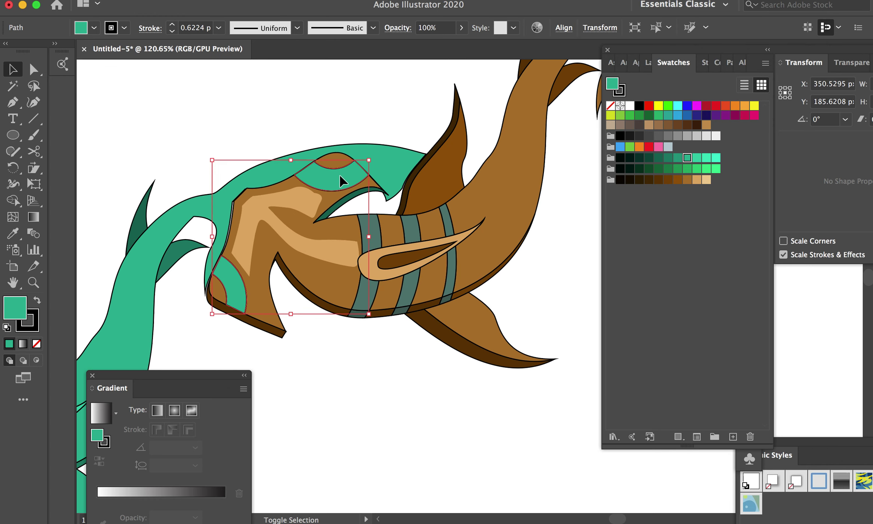
Step: Group the brown shark's parts, including its dark bottom fin and both dark brown spikes
{"action": "left_click", "coordinate": [533, 316]}
{"action": "mouse_move", "coordinate": [226, 336]}
{"action": "left_mouse_down"}
{"action": "mouse_move", "coordinate": [283, 238]}
{"action": "mouse_move", "coordinate": [327, 263]}
{"action": "left_mouse_up"}
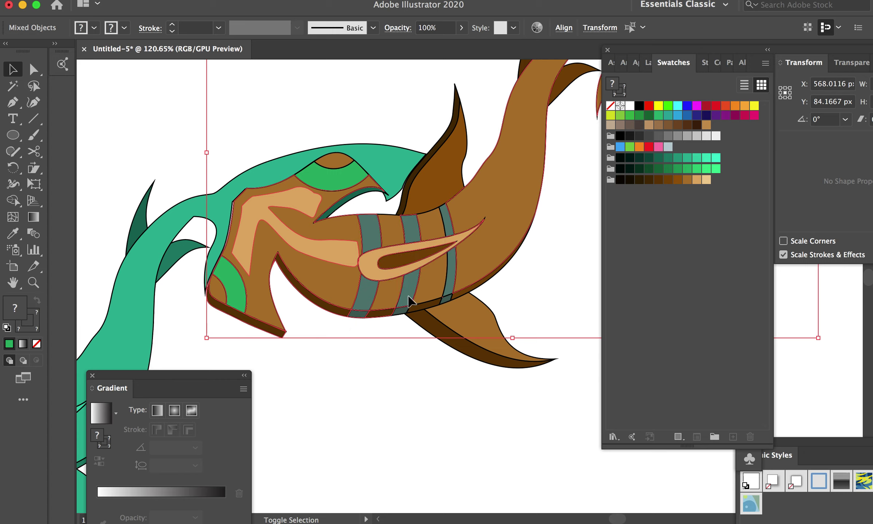
{"action": "left_click", "coordinate": [424, 331], "text": "shift"}
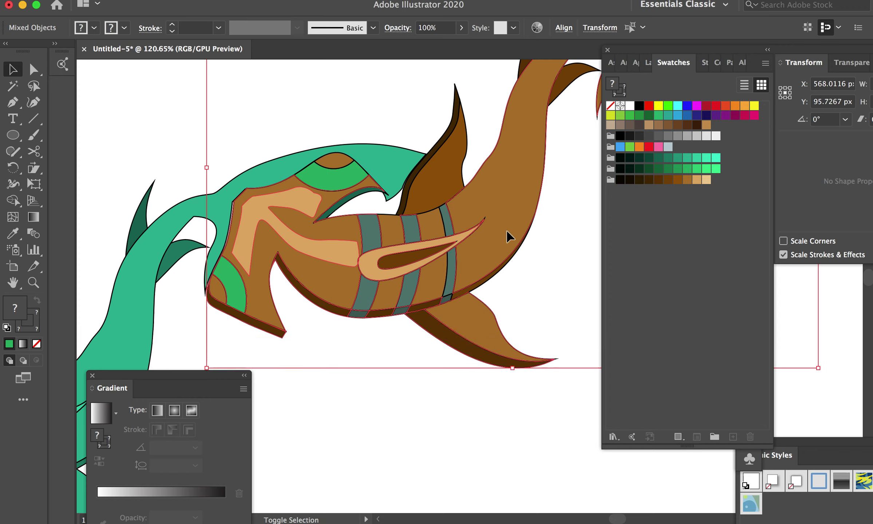
{"action": "left_click", "coordinate": [437, 186], "text": "shift"}
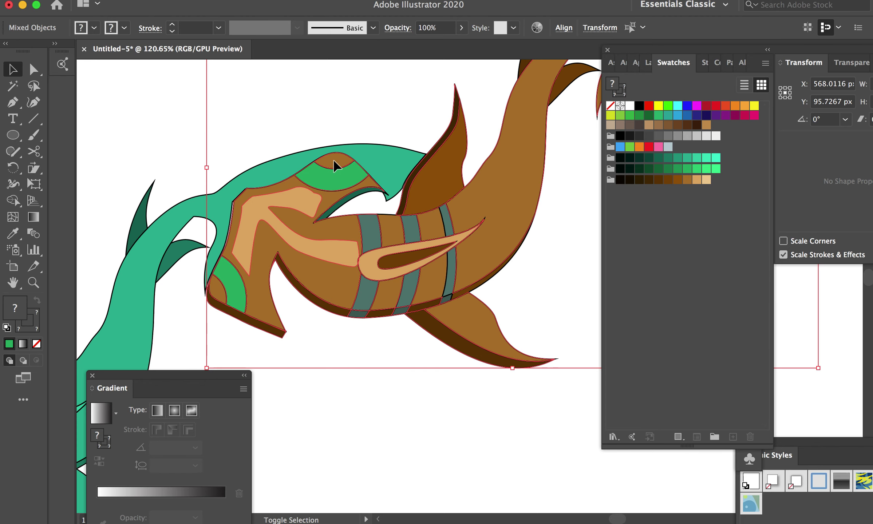
{"action": "scroll", "coordinate": [415, 178], "scroll_direction": "up", "scroll_amount": 5}
{"action": "scroll", "coordinate": [417, 172], "scroll_direction": "right", "scroll_amount": 5}
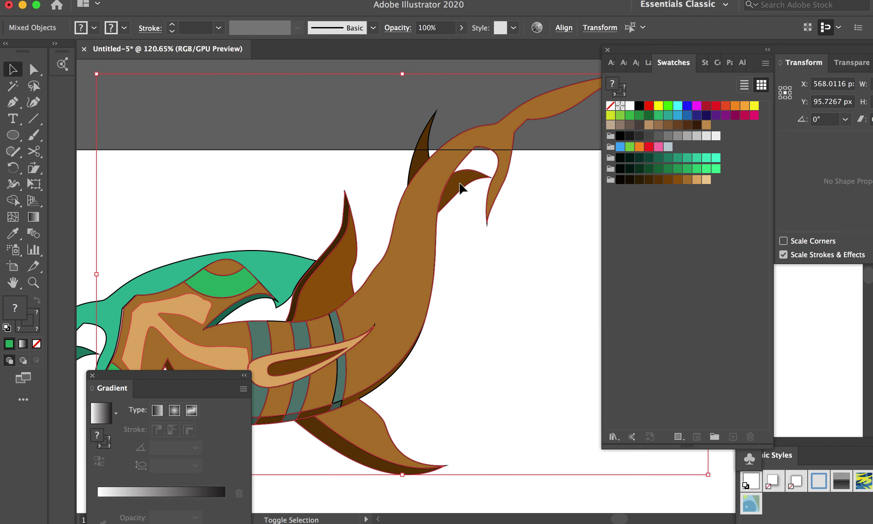
{"action": "left_click", "coordinate": [423, 155], "text": "shift"}
{"action": "right_click", "coordinate": [142, 109]}
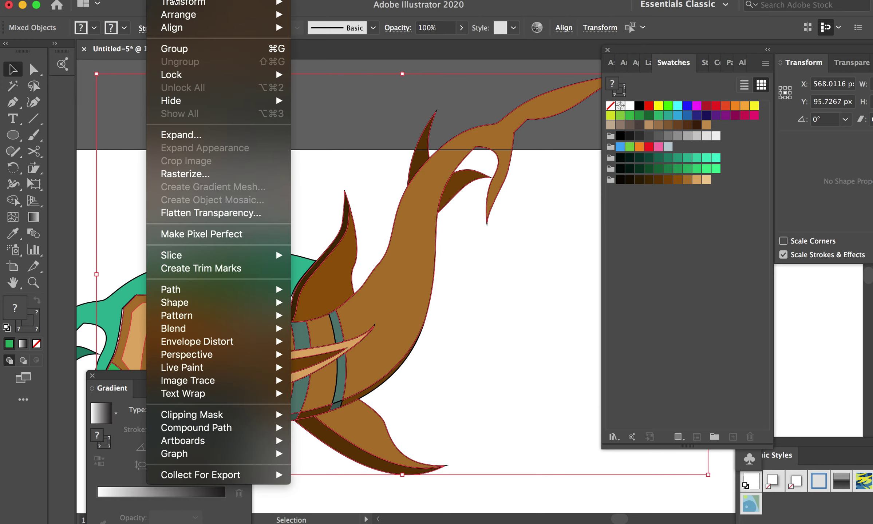
{"action": "left_click", "coordinate": [271, 49]}
{"action": "left_click", "coordinate": [273, 202]}
{"action": "scroll", "coordinate": [272, 202], "scroll_direction": "down", "scroll_amount": 5}
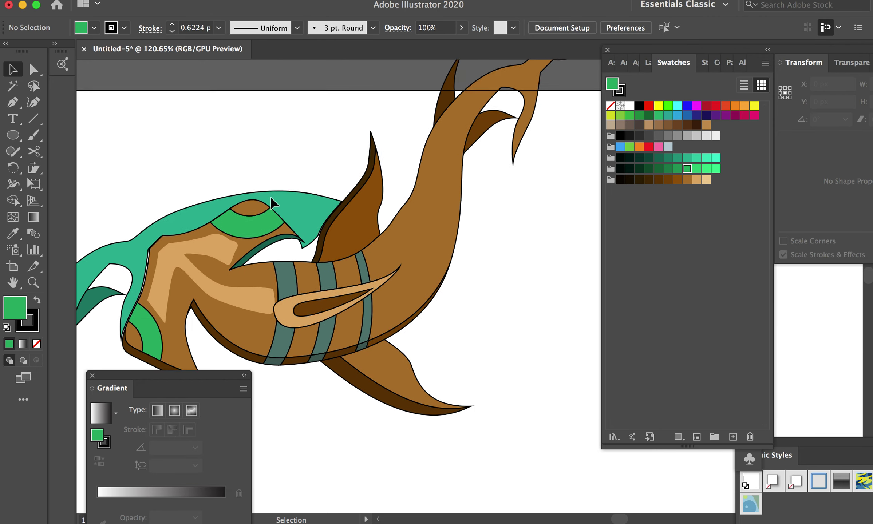
Step: Eyedrop the dark brown outline colour onto the dark green sliver beneath the head
{"action": "left_click", "coordinate": [34, 69]}
{"action": "scroll", "coordinate": [224, 218], "scroll_direction": "up", "scroll_amount": 5}
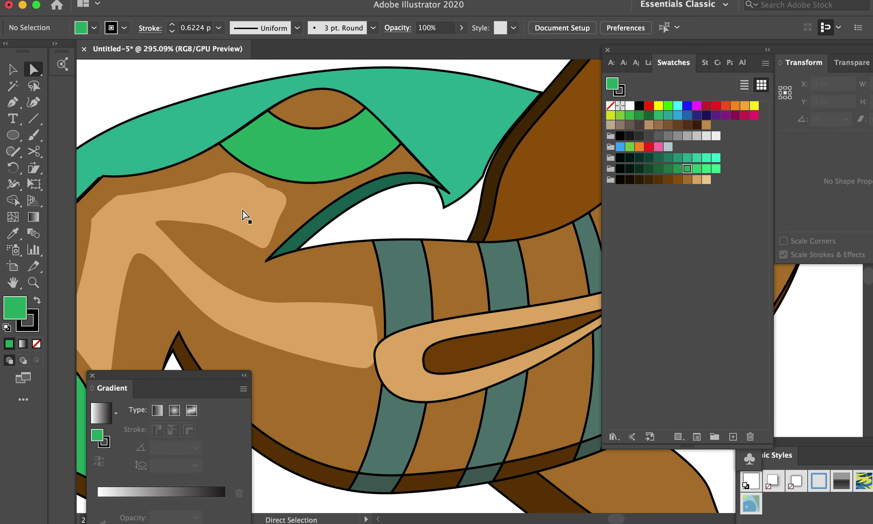
{"action": "left_click", "coordinate": [336, 217]}
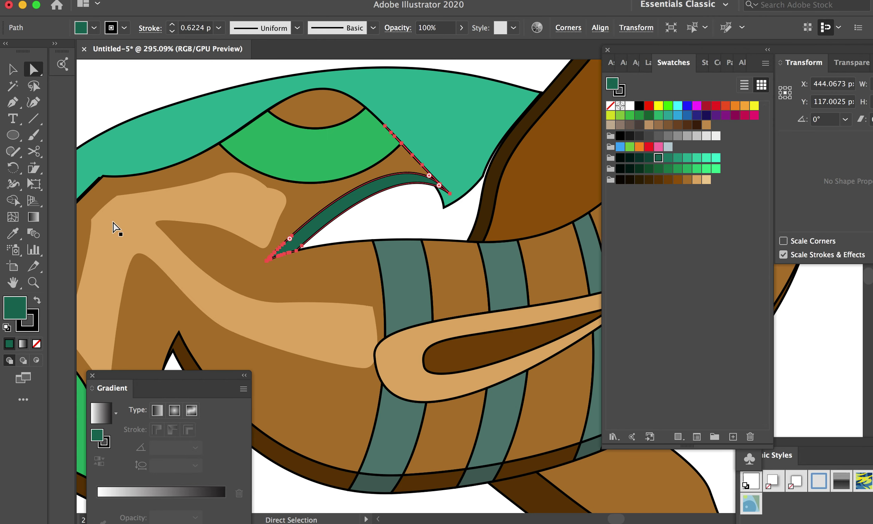
{"action": "left_click", "coordinate": [13, 233]}
{"action": "scroll", "coordinate": [271, 286], "scroll_direction": "down", "scroll_amount": 2}
{"action": "scroll", "coordinate": [274, 282], "scroll_direction": "down", "scroll_amount": 5}
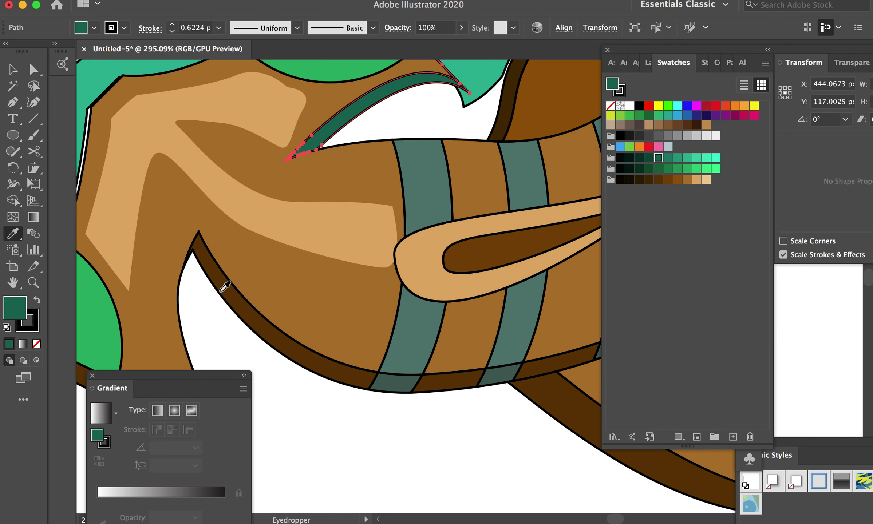
{"action": "left_click", "coordinate": [213, 268]}
{"action": "scroll", "coordinate": [287, 254], "scroll_direction": "down", "scroll_amount": 3}
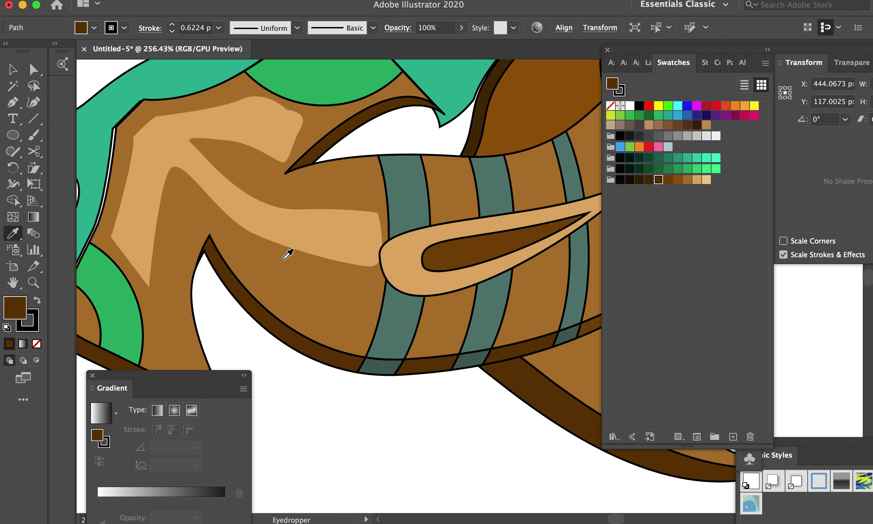
{"action": "scroll", "coordinate": [287, 255], "scroll_direction": "down", "scroll_amount": 3}
{"action": "scroll", "coordinate": [287, 255], "scroll_direction": "down", "scroll_amount": 2}
{"action": "key", "text": "v"}
{"action": "left_click", "coordinate": [146, 140]}
Step: Nudge the brown shark one pixel left, then undo the nudge
{"action": "left_click", "coordinate": [291, 262]}
{"action": "scroll", "coordinate": [291, 261], "scroll_direction": "up", "scroll_amount": 2}
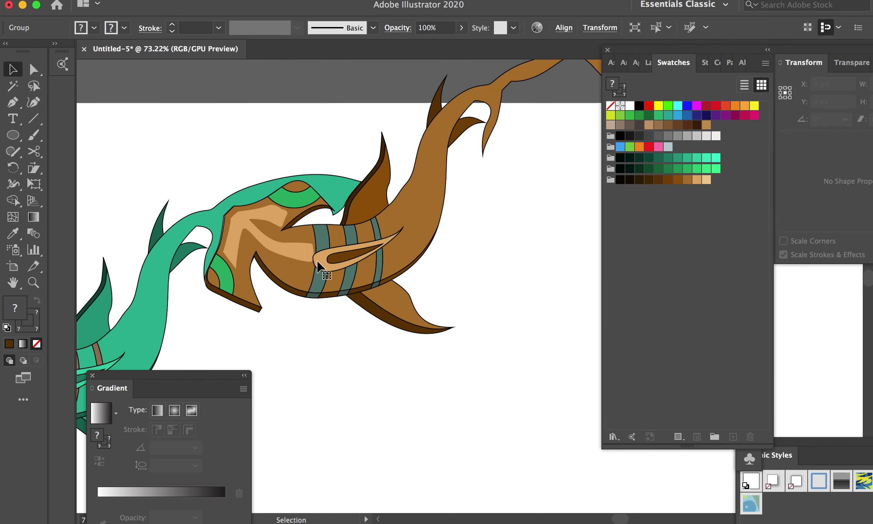
{"action": "key", "text": "Left"}
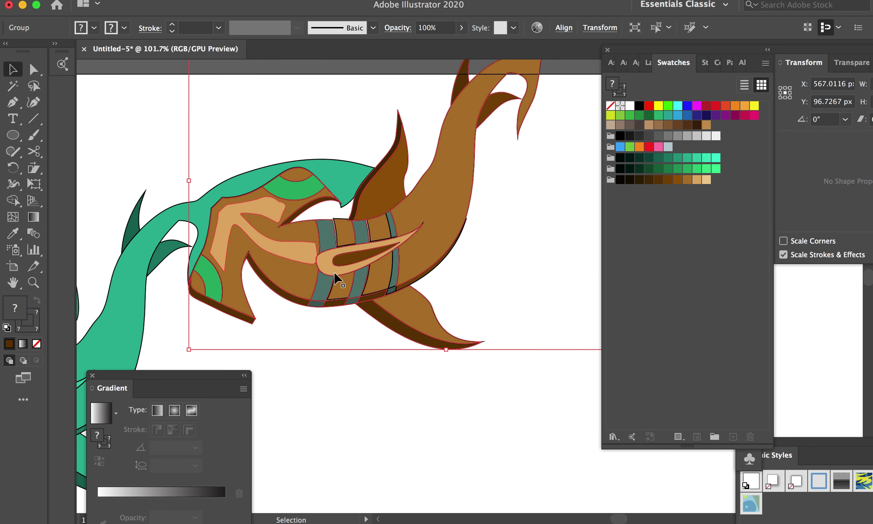
{"action": "left_click", "coordinate": [344, 352]}
{"action": "scroll", "coordinate": [344, 352], "scroll_direction": "down", "scroll_amount": 1}
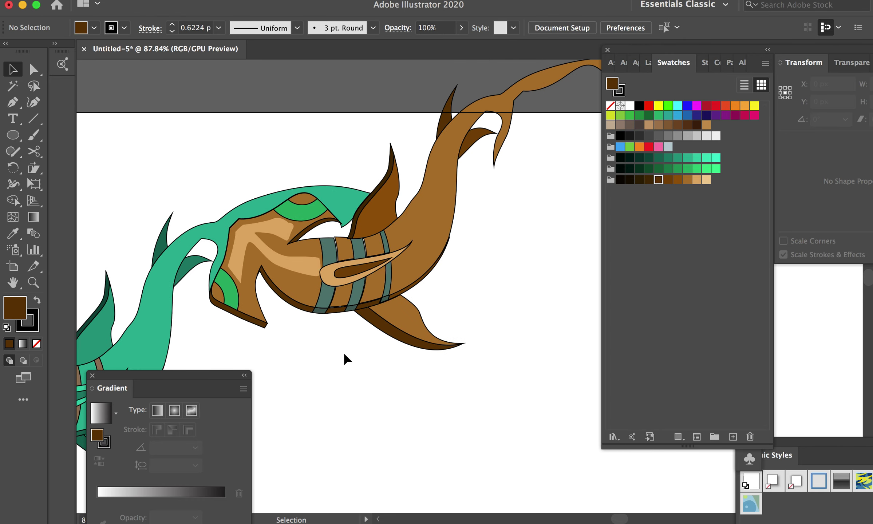
{"action": "key", "text": "ctrl+z"}
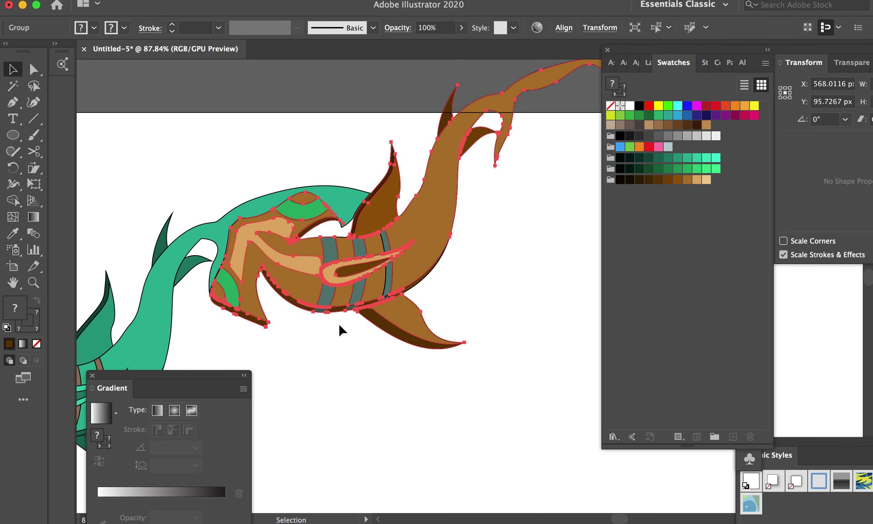
{"action": "left_click", "coordinate": [342, 371]}
Step: Select all of the brown shark's parts and group them together
{"action": "left_click", "coordinate": [418, 251]}
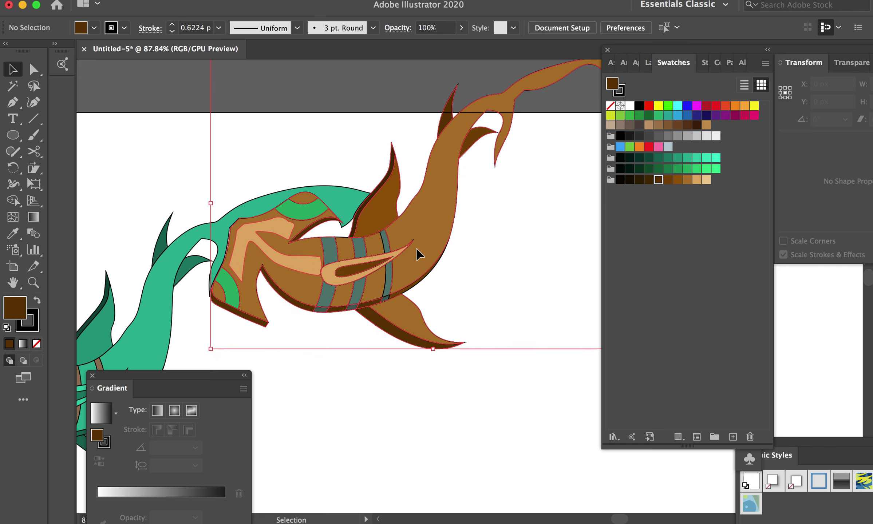
{"action": "scroll", "coordinate": [404, 256], "scroll_direction": "up", "scroll_amount": 4}
{"action": "left_click", "coordinate": [376, 291], "text": "shift"}
{"action": "left_click", "coordinate": [372, 329]}
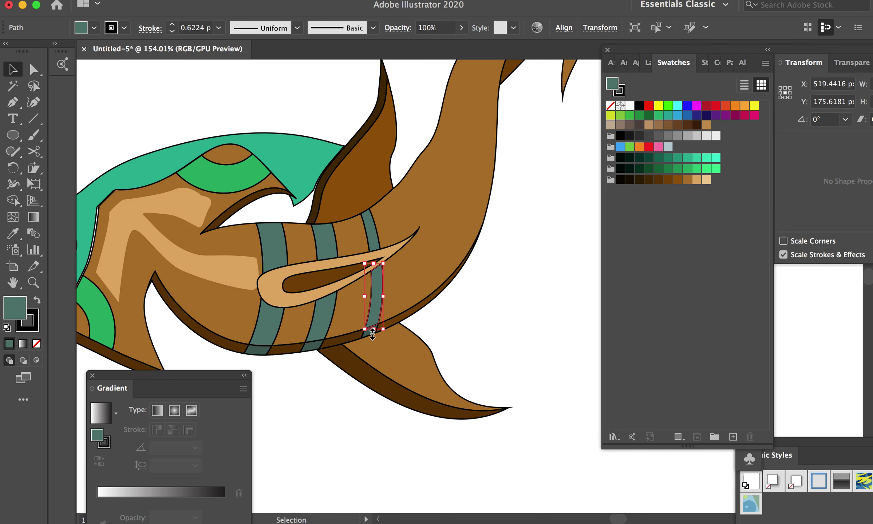
{"action": "scroll", "coordinate": [372, 331], "scroll_direction": "up", "scroll_amount": 5}
{"action": "key", "text": "ctrl+a"}
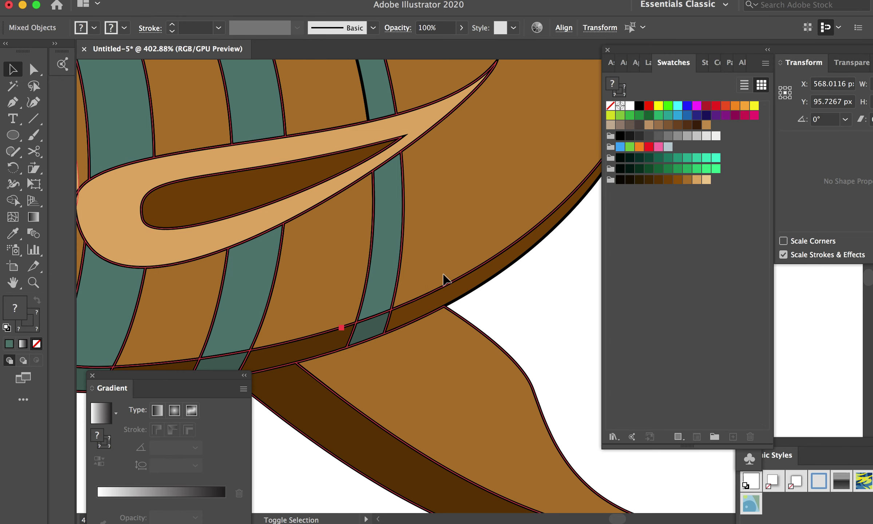
{"action": "scroll", "coordinate": [440, 214], "scroll_direction": "down", "scroll_amount": 5}
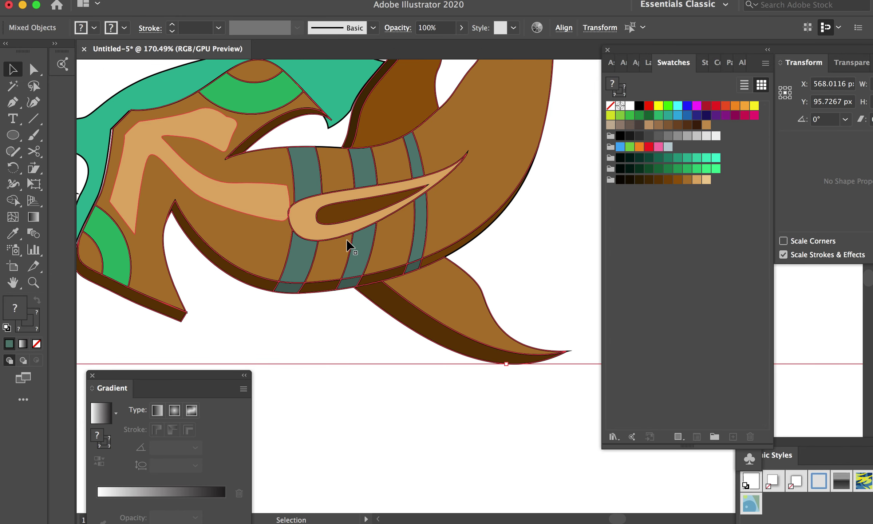
{"action": "scroll", "coordinate": [347, 243], "scroll_direction": "up", "scroll_amount": 2}
{"action": "scroll", "coordinate": [347, 243], "scroll_direction": "left", "scroll_amount": 2}
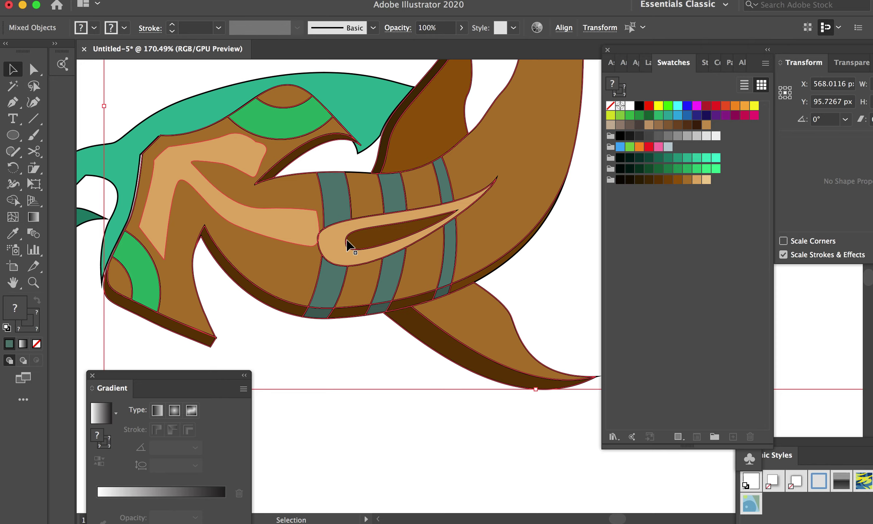
{"action": "scroll", "coordinate": [346, 242], "scroll_direction": "down", "scroll_amount": 3}
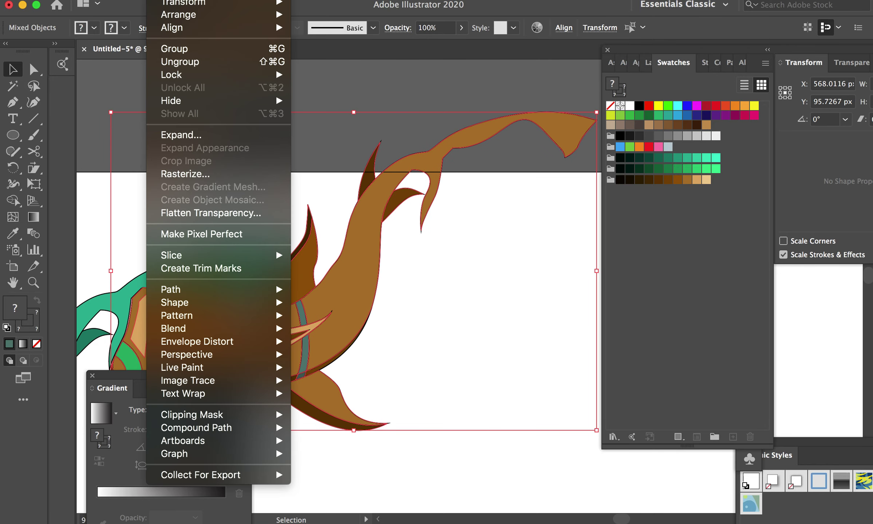
{"action": "left_click", "coordinate": [184, 49]}
{"action": "left_click", "coordinate": [460, 320]}
Step: Add the remaining loose shark piece to the selection and group it with the brown shark
{"action": "left_click", "coordinate": [355, 308]}
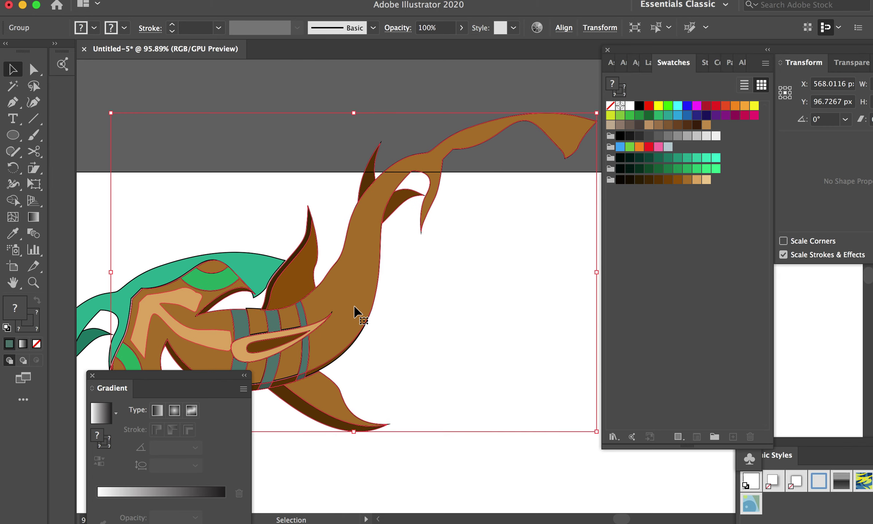
{"action": "key", "text": "Up"}
{"action": "left_click", "coordinate": [254, 322], "text": "shift"}
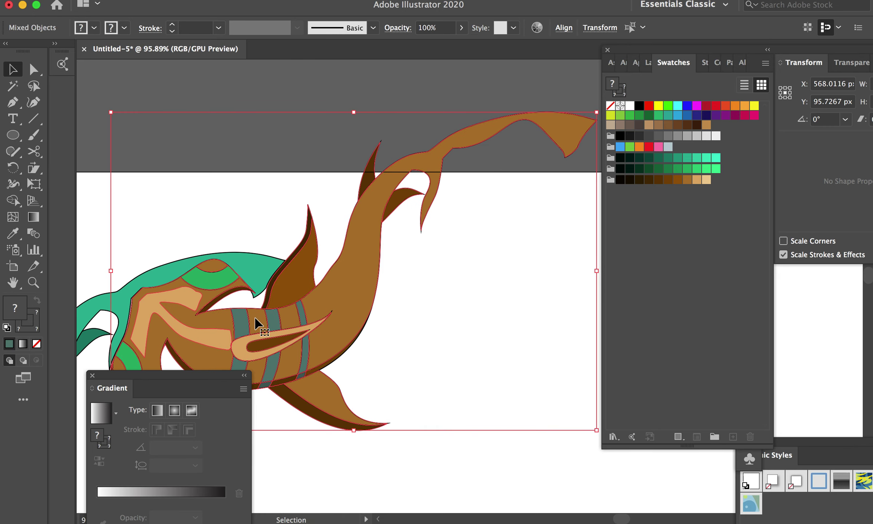
{"action": "scroll", "coordinate": [362, 364], "scroll_direction": "down", "scroll_amount": 2}
{"action": "scroll", "coordinate": [361, 364], "scroll_direction": "left", "scroll_amount": 3}
{"action": "left_click", "coordinate": [160, 0]}
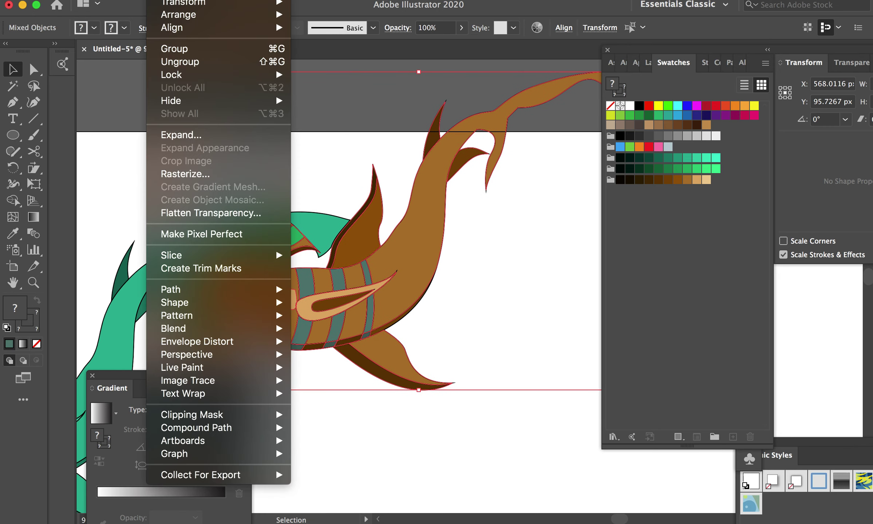
{"action": "left_click", "coordinate": [175, 49]}
{"action": "left_click", "coordinate": [339, 182]}
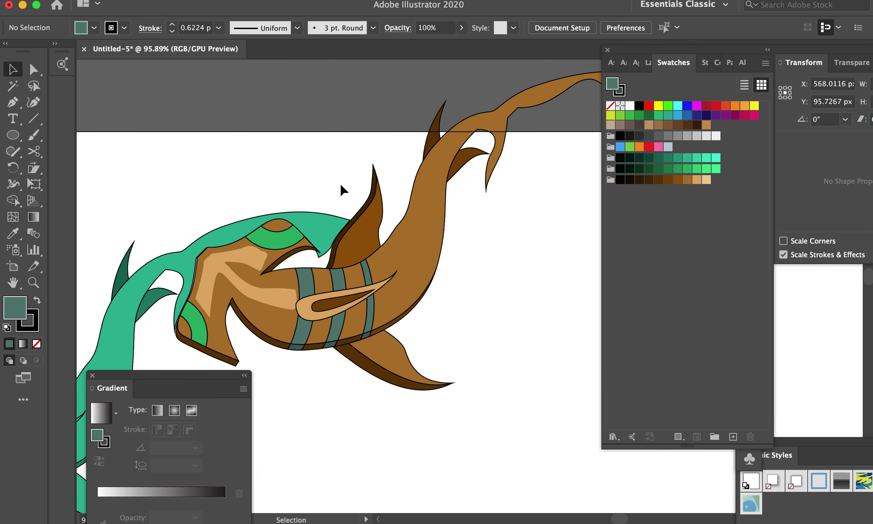
Step: Try moving the brown shark down and right, undoing each attempt
{"action": "left_click_drag", "start_coordinate": [390, 293], "coordinate": [404, 312]}
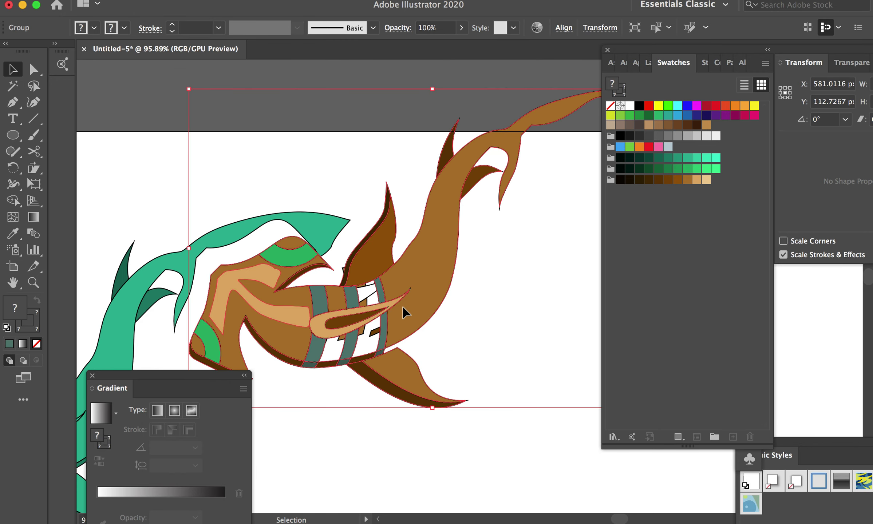
{"action": "key", "text": "ctrl+z"}
{"action": "key", "text": "ctrl+z"}
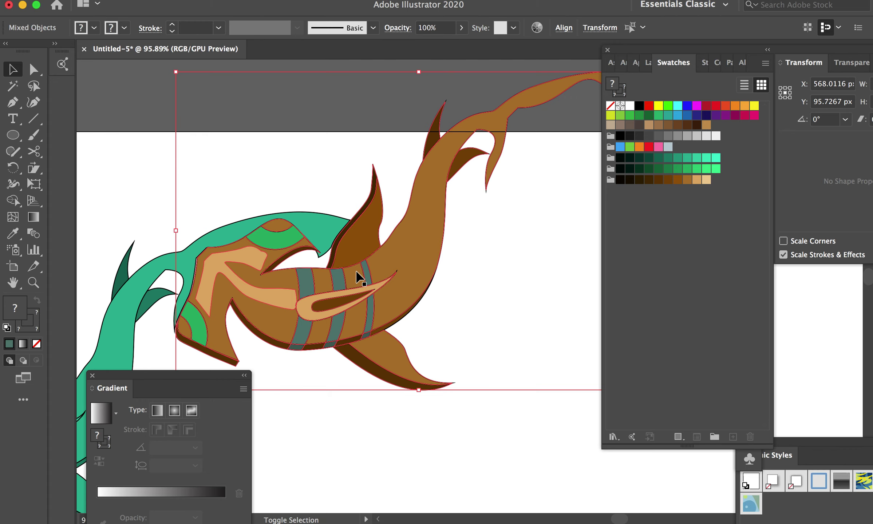
{"action": "key", "text": "ctrl+z"}
{"action": "key", "text": "ctrl+shift+z"}
{"action": "left_click_drag", "start_coordinate": [418, 273], "coordinate": [447, 351]}
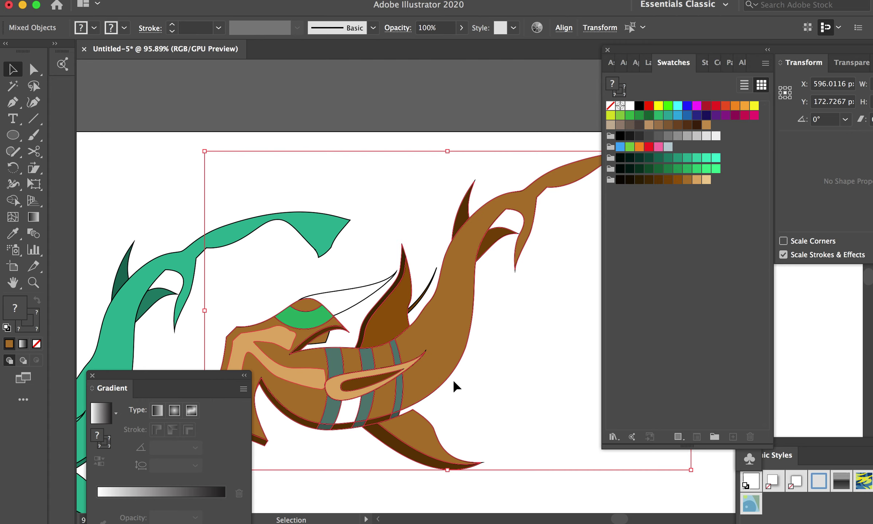
{"action": "scroll", "coordinate": [453, 382], "scroll_direction": "down", "scroll_amount": 2}
{"action": "scroll", "coordinate": [454, 382], "scroll_direction": "down", "scroll_amount": 1}
{"action": "key", "text": "ctrl+z"}
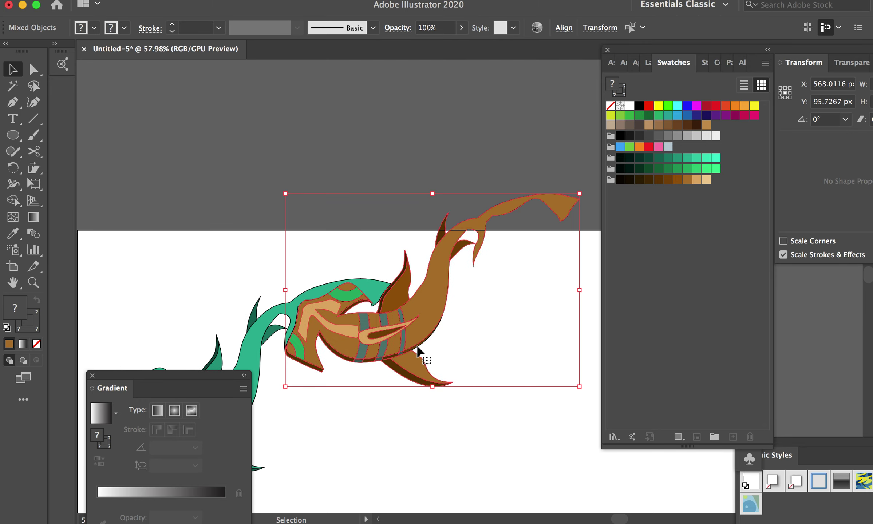
Step: Move the brown shark to the right, clear of the green shark
{"action": "scroll", "coordinate": [418, 347], "scroll_direction": "up", "scroll_amount": 5}
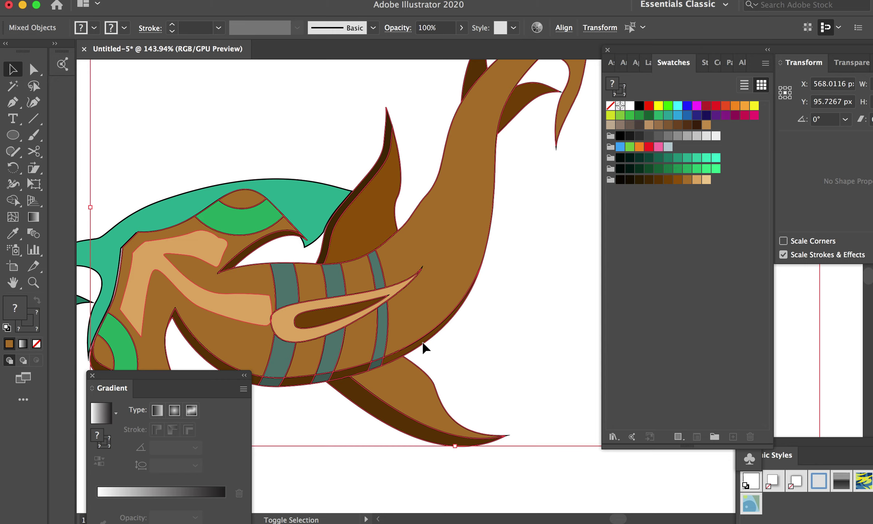
{"action": "scroll", "coordinate": [342, 401], "scroll_direction": "down", "scroll_amount": 3}
{"action": "left_click_drag", "start_coordinate": [399, 331], "coordinate": [522, 332]}
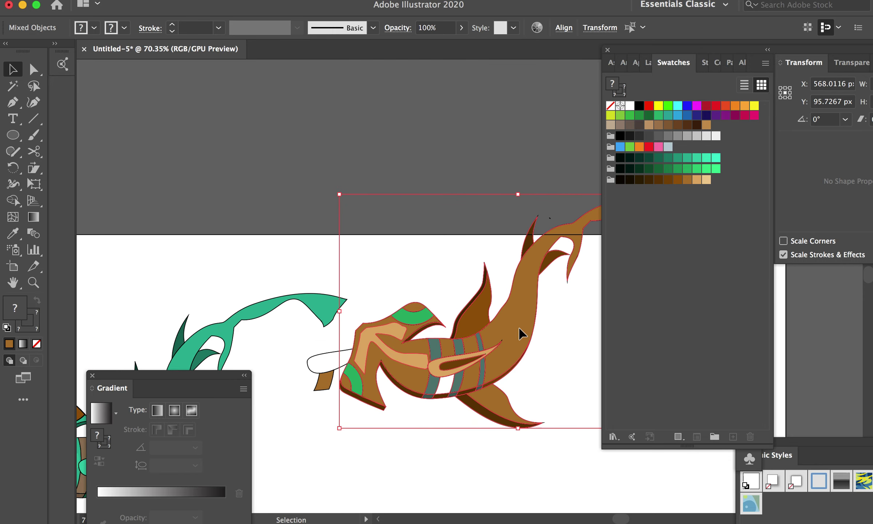
{"action": "key", "text": "ctrl+z"}
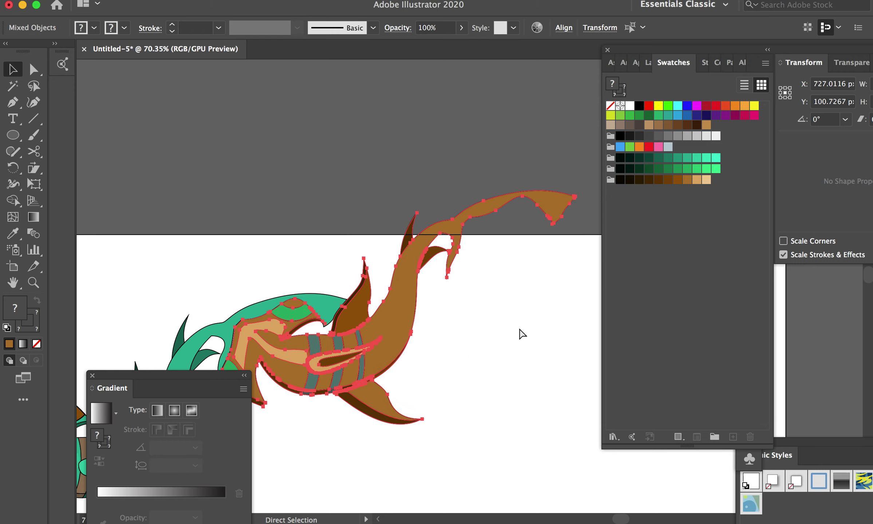
{"action": "left_click_drag", "start_coordinate": [389, 346], "coordinate": [559, 360]}
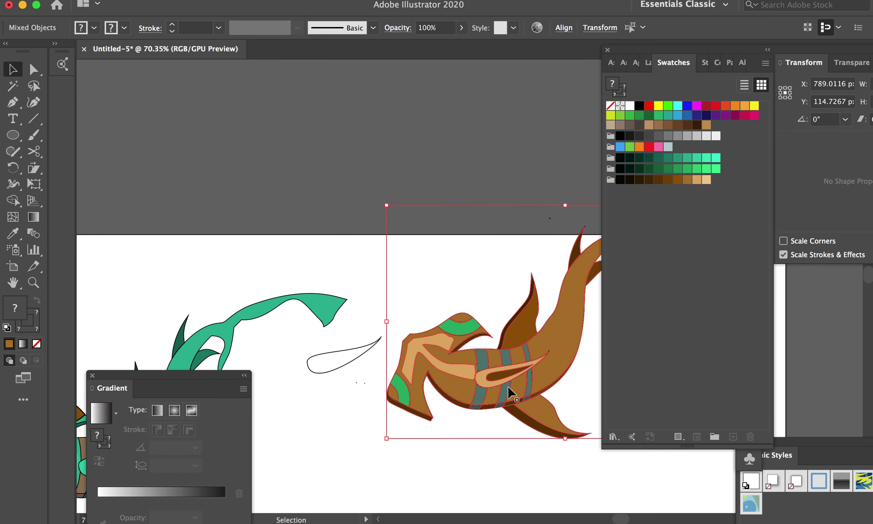
Step: Group the brown shark pieces via the right-click menu
{"action": "right_click", "coordinate": [147, 110]}
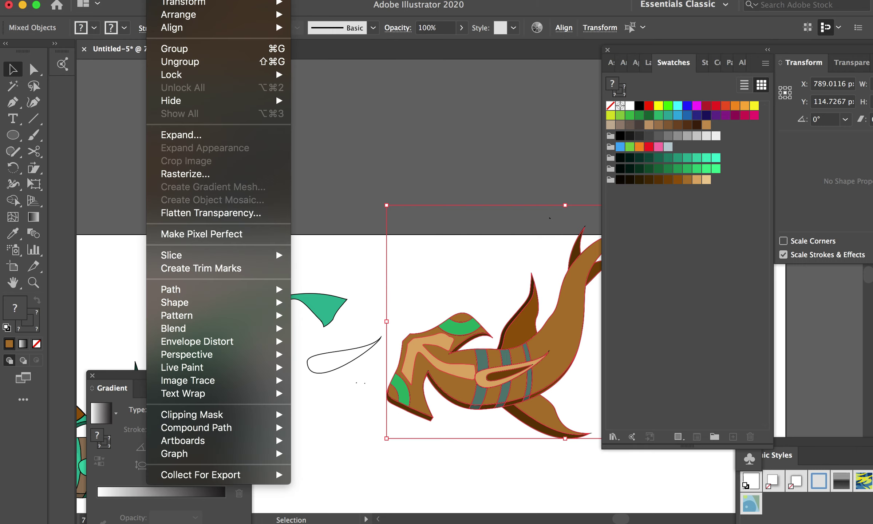
{"action": "left_click", "coordinate": [167, 50]}
{"action": "left_click", "coordinate": [313, 351]}
Step: Delete the stray white curved shape
{"action": "left_click_drag", "start_coordinate": [298, 346], "coordinate": [343, 390]}
{"action": "key", "text": "Delete"}
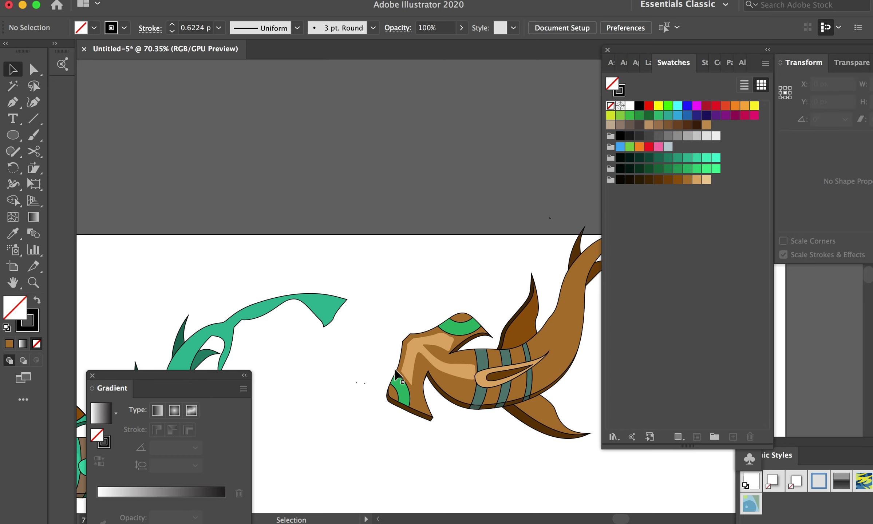
{"action": "scroll", "coordinate": [441, 369], "scroll_direction": "down", "scroll_amount": 2}
{"action": "scroll", "coordinate": [468, 364], "scroll_direction": "down", "scroll_amount": 3}
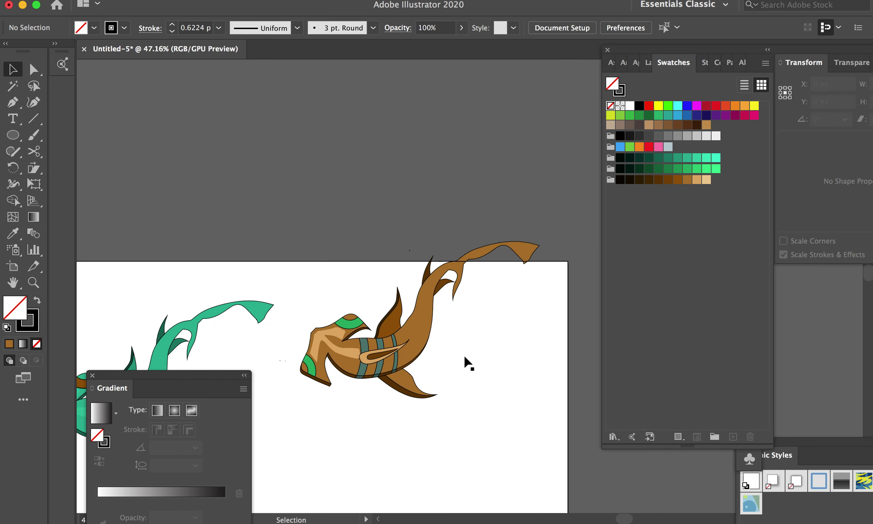
Step: Set the brown shark's stroke to None
{"action": "left_click_drag", "start_coordinate": [327, 256], "coordinate": [510, 436]}
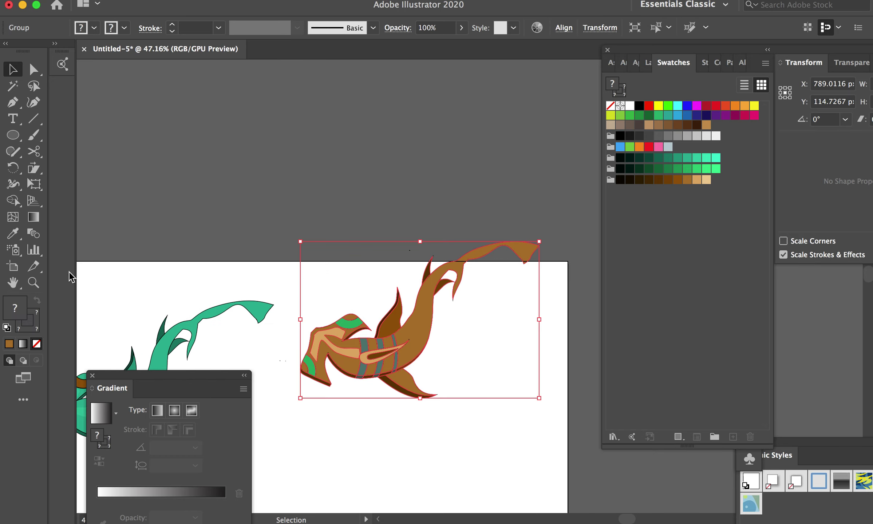
{"action": "left_click", "coordinate": [38, 325]}
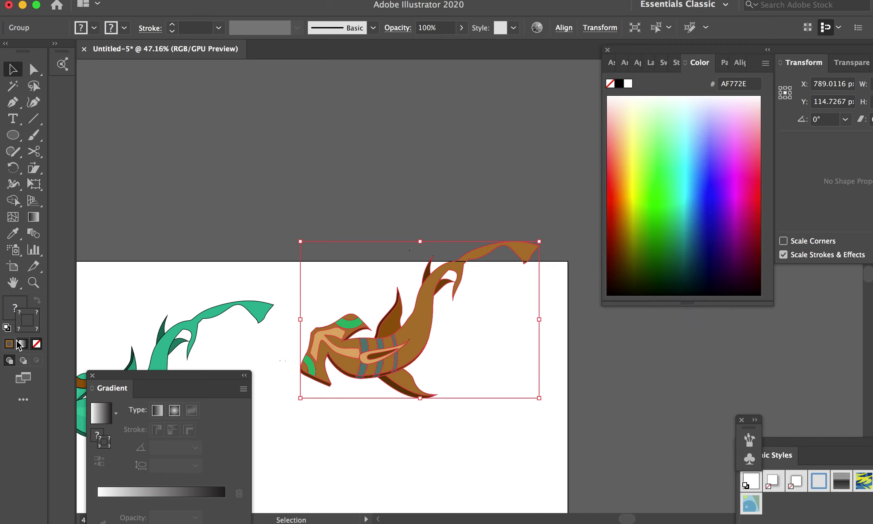
{"action": "left_click", "coordinate": [37, 344]}
{"action": "left_click", "coordinate": [254, 249]}
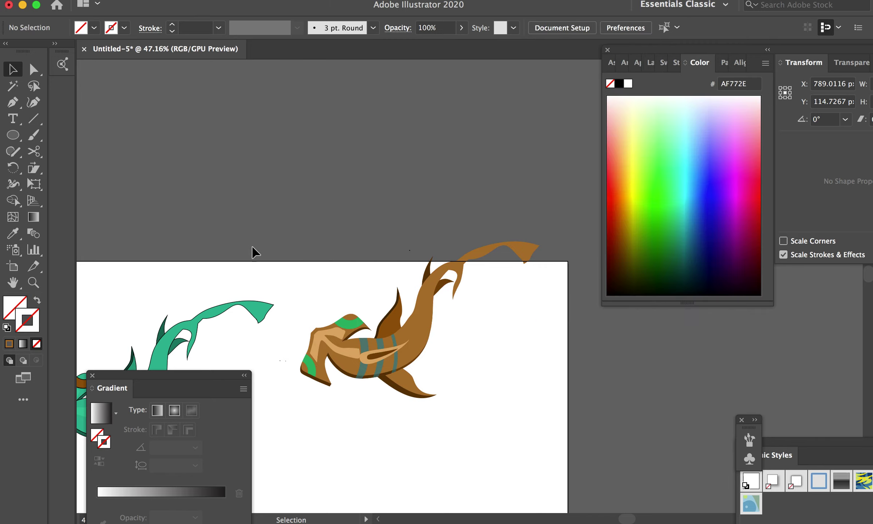
Step: Set the green shark's stroke to None
{"action": "scroll", "coordinate": [409, 371], "scroll_direction": "down", "scroll_amount": 2}
{"action": "scroll", "coordinate": [412, 374], "scroll_direction": "down", "scroll_amount": 1}
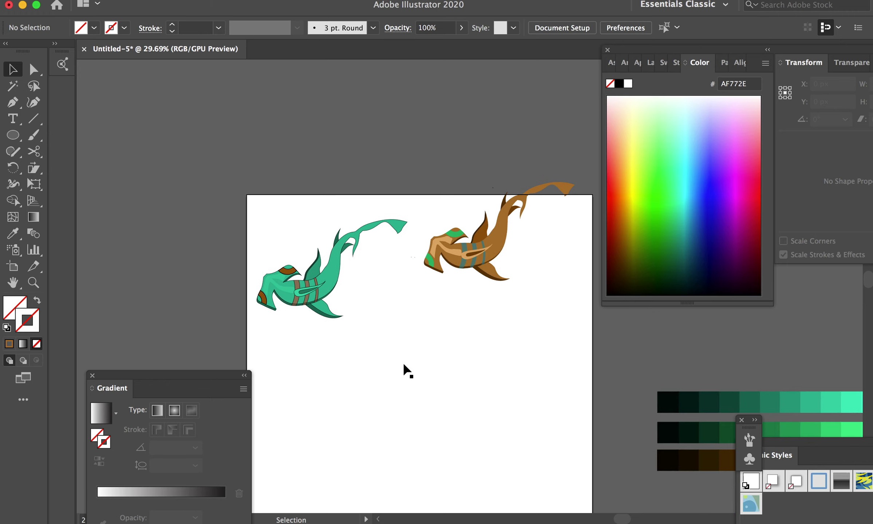
{"action": "left_click_drag", "start_coordinate": [232, 163], "coordinate": [410, 384]}
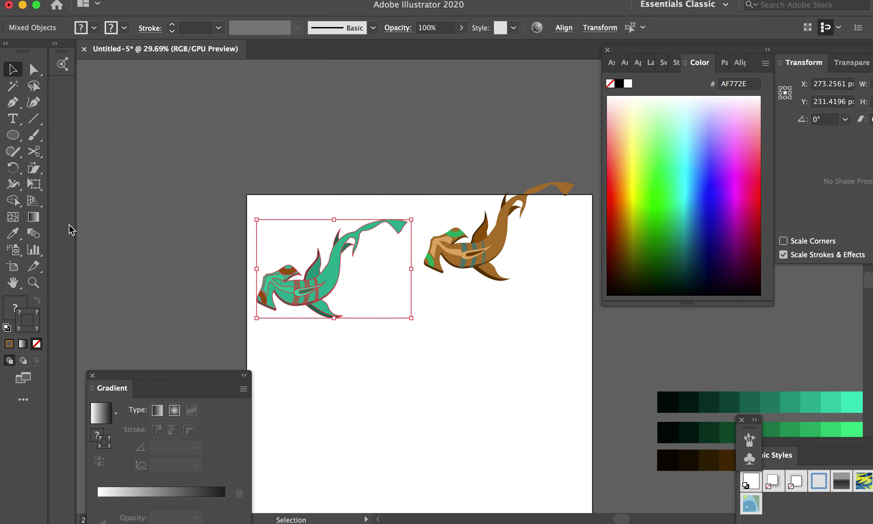
{"action": "left_click", "coordinate": [36, 344]}
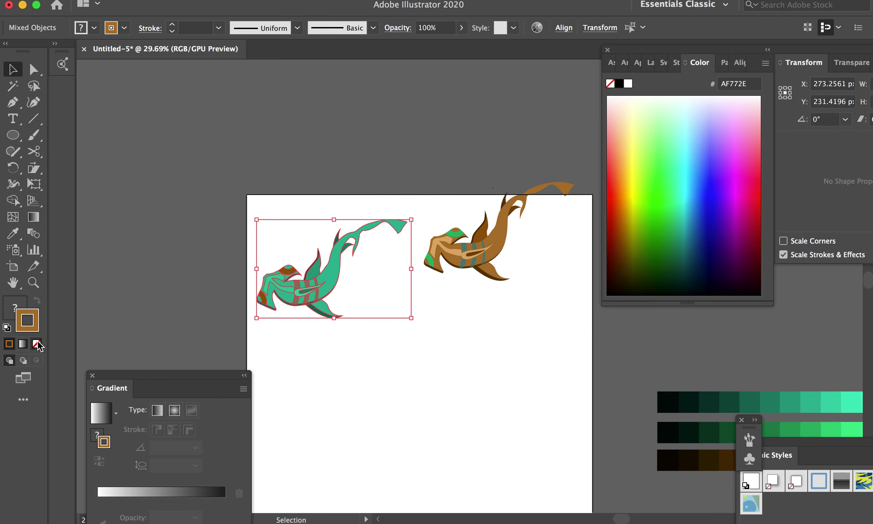
{"action": "left_click", "coordinate": [150, 276]}
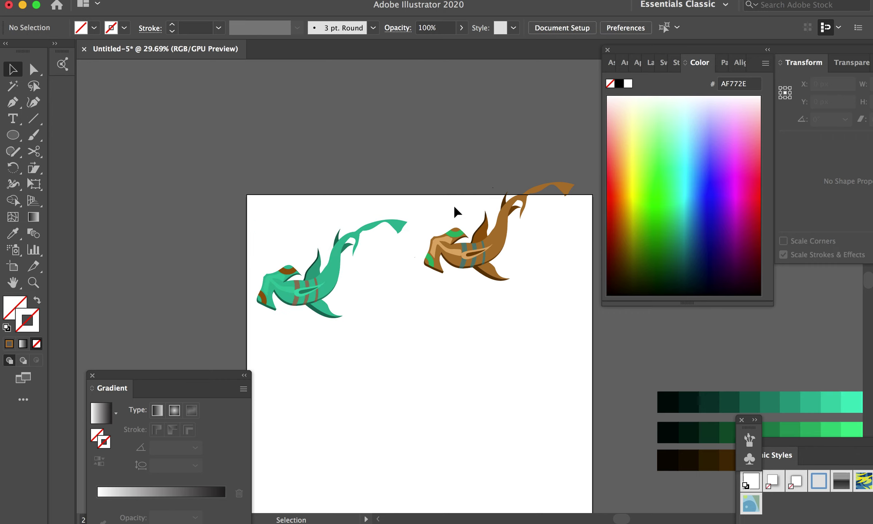
{"action": "left_click", "coordinate": [459, 259]}
Step: Move the brown shark left against the green shark's tail, fine-tuning with arrow-key nudges
{"action": "mouse_move", "coordinate": [497, 235]}
{"action": "left_mouse_down"}
{"action": "mouse_move", "coordinate": [433, 237]}
{"action": "mouse_move", "coordinate": [428, 225]}
{"action": "left_mouse_up"}
{"action": "scroll", "coordinate": [382, 248], "scroll_direction": "up", "scroll_amount": 5}
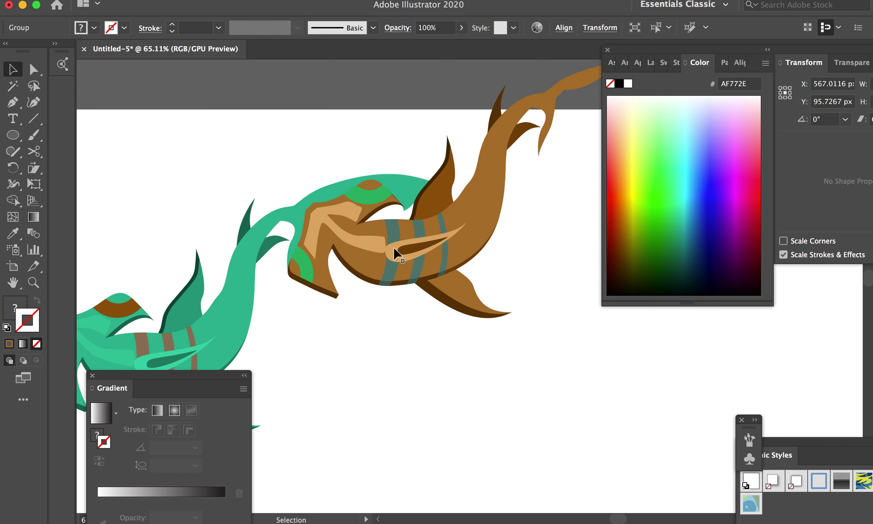
{"action": "key", "text": "Down"}
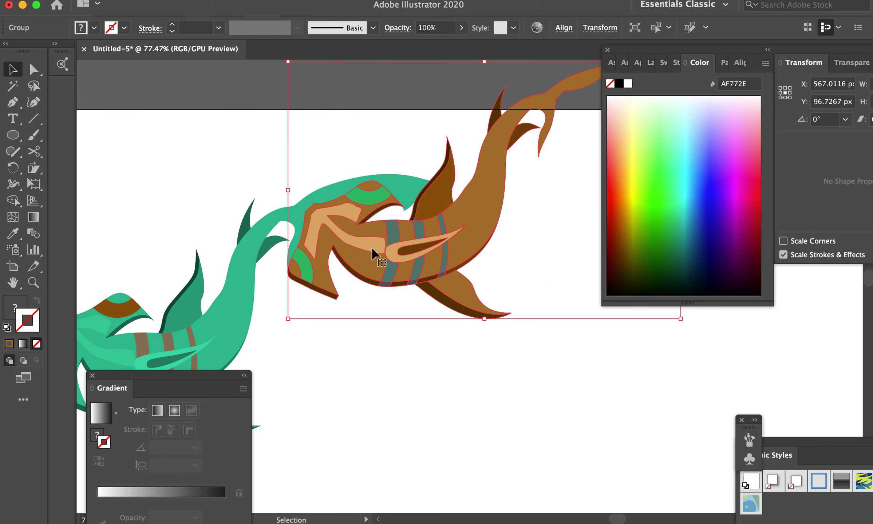
{"action": "key", "text": "Right"}
{"action": "key", "text": "Left"}
{"action": "left_click", "coordinate": [377, 374]}
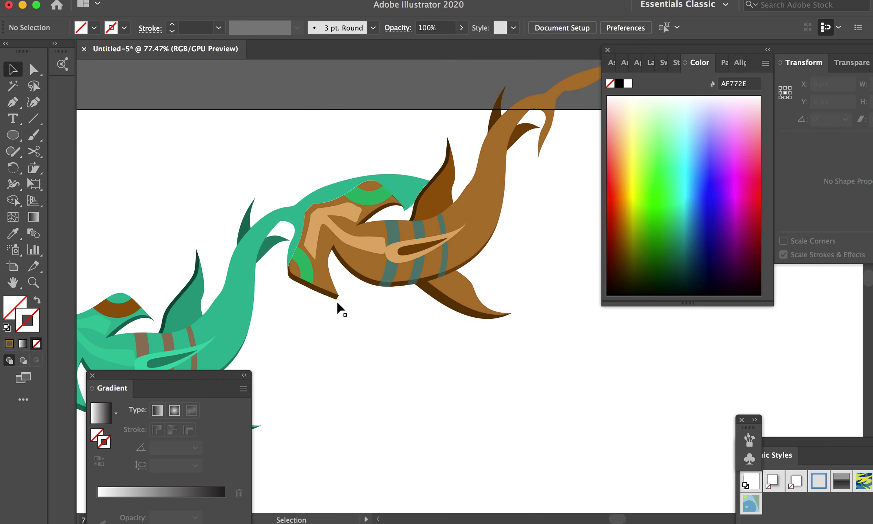
Step: Give the brown shark a dark stroke from the Swatches panel
{"action": "left_click", "coordinate": [366, 266]}
{"action": "left_click", "coordinate": [383, 359]}
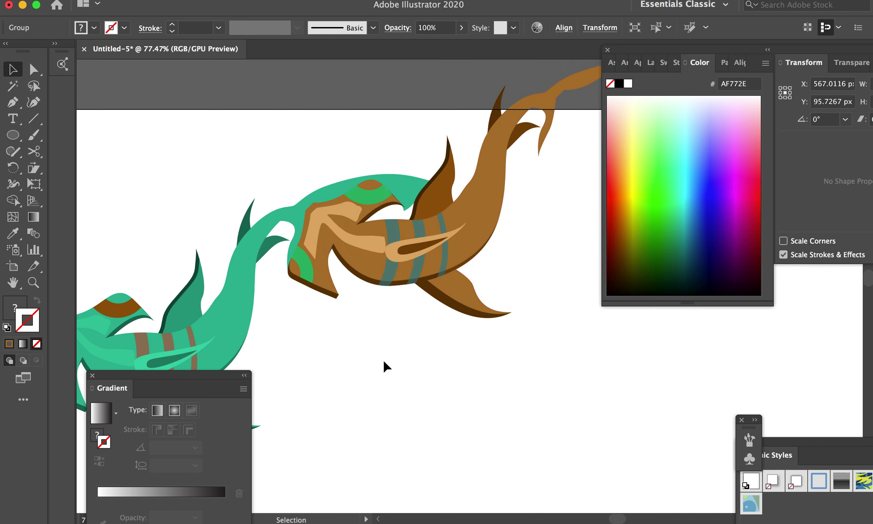
{"action": "scroll", "coordinate": [383, 360], "scroll_direction": "down", "scroll_amount": 3}
{"action": "scroll", "coordinate": [383, 359], "scroll_direction": "down", "scroll_amount": 3}
{"action": "scroll", "coordinate": [384, 360], "scroll_direction": "down", "scroll_amount": 1}
{"action": "scroll", "coordinate": [362, 318], "scroll_direction": "up", "scroll_amount": 2}
{"action": "scroll", "coordinate": [362, 317], "scroll_direction": "up", "scroll_amount": 3}
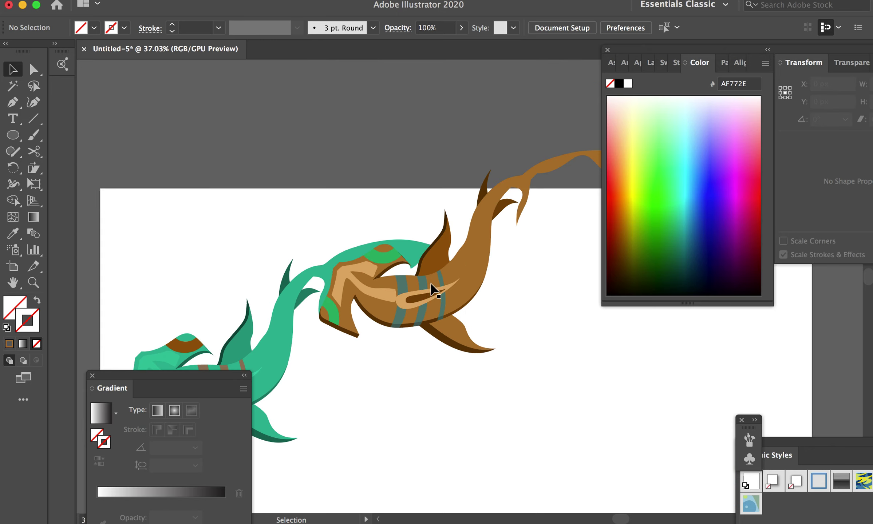
{"action": "left_click", "coordinate": [377, 316]}
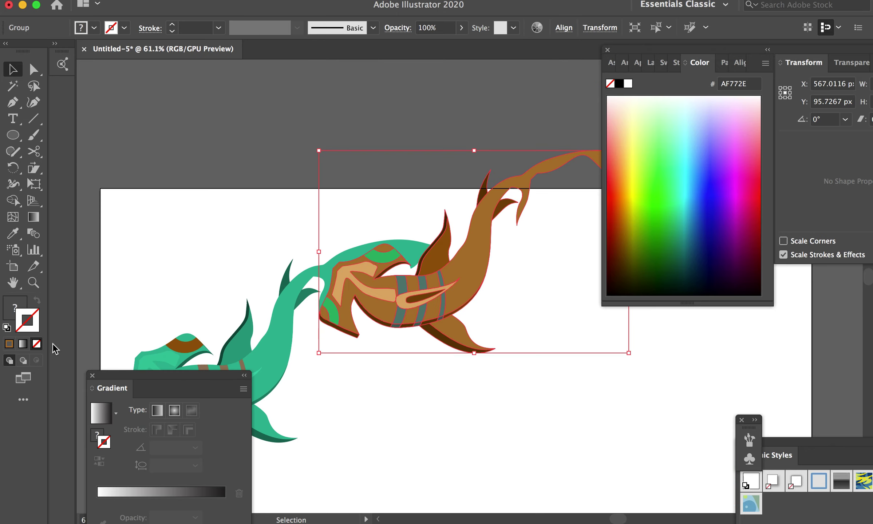
{"action": "left_click", "coordinate": [663, 62]}
{"action": "left_click", "coordinate": [629, 168]}
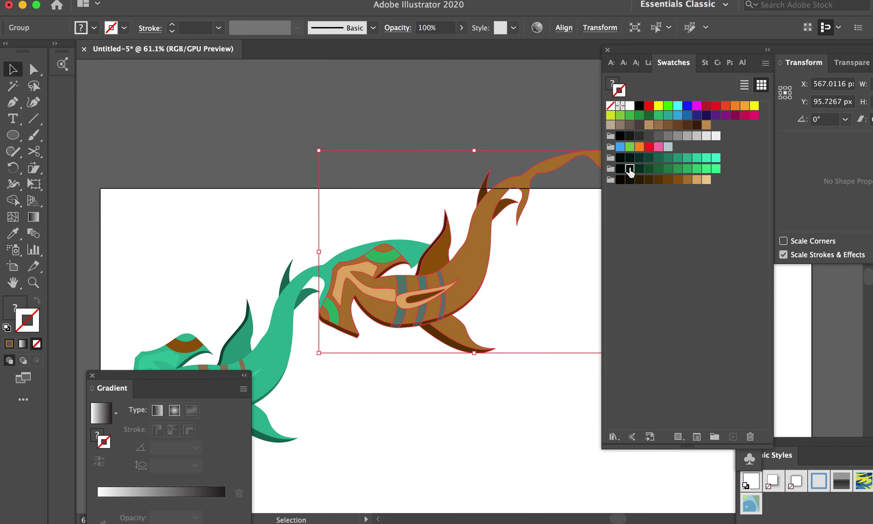
{"action": "left_click", "coordinate": [538, 300]}
{"action": "scroll", "coordinate": [444, 379], "scroll_direction": "down", "scroll_amount": 1}
Step: Move the brown shark aside and give the green shark a dark green outline
{"action": "scroll", "coordinate": [443, 379], "scroll_direction": "down", "scroll_amount": 2}
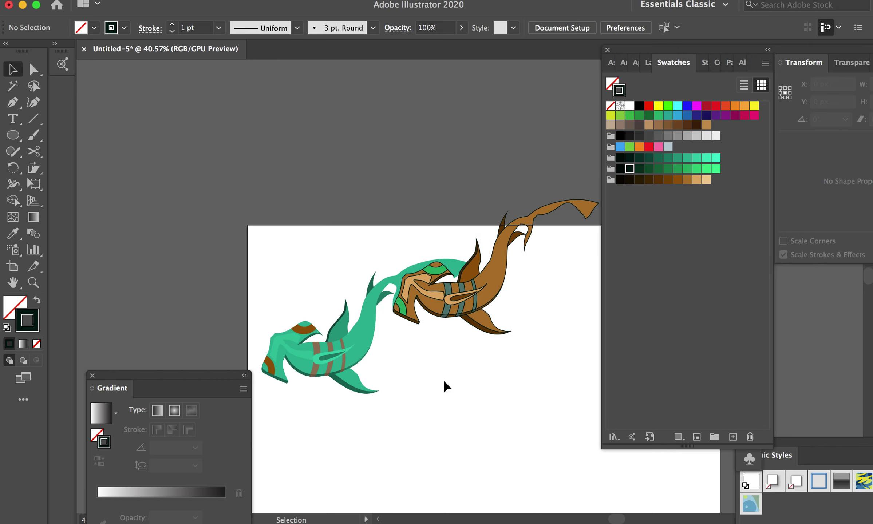
{"action": "left_click", "coordinate": [366, 346]}
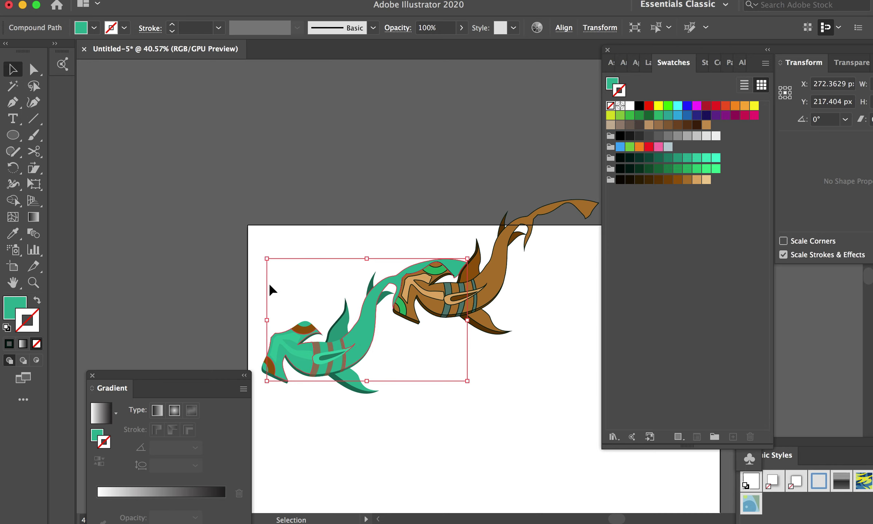
{"action": "double_click", "coordinate": [495, 283]}
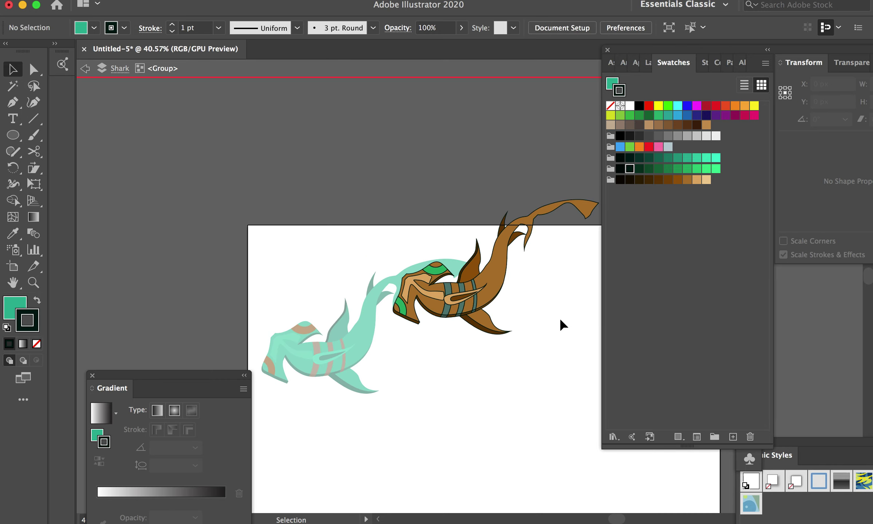
{"action": "left_click", "coordinate": [505, 68]}
{"action": "left_click_drag", "start_coordinate": [508, 276], "coordinate": [556, 349]}
{"action": "left_click_drag", "start_coordinate": [226, 228], "coordinate": [425, 433]}
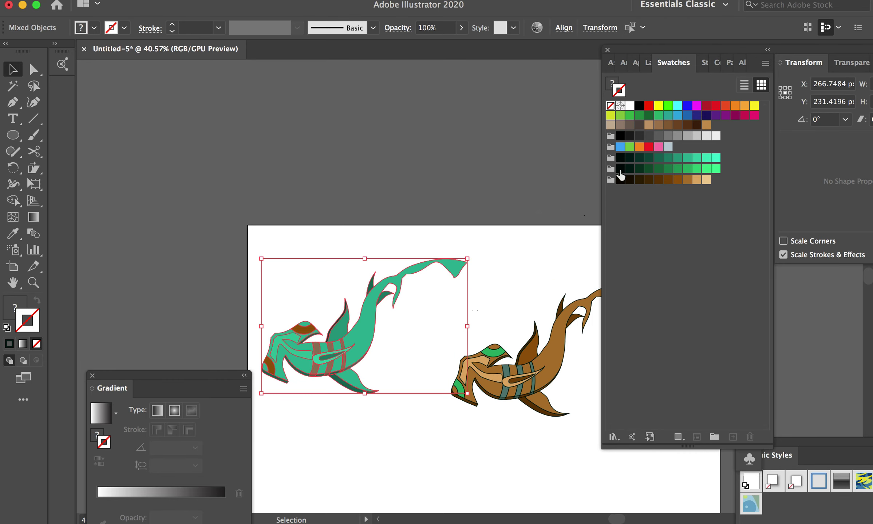
{"action": "left_click", "coordinate": [630, 157]}
Step: Tuck the brown shark's head back into the green shark's tail
{"action": "left_click_drag", "start_coordinate": [539, 376], "coordinate": [482, 293]}
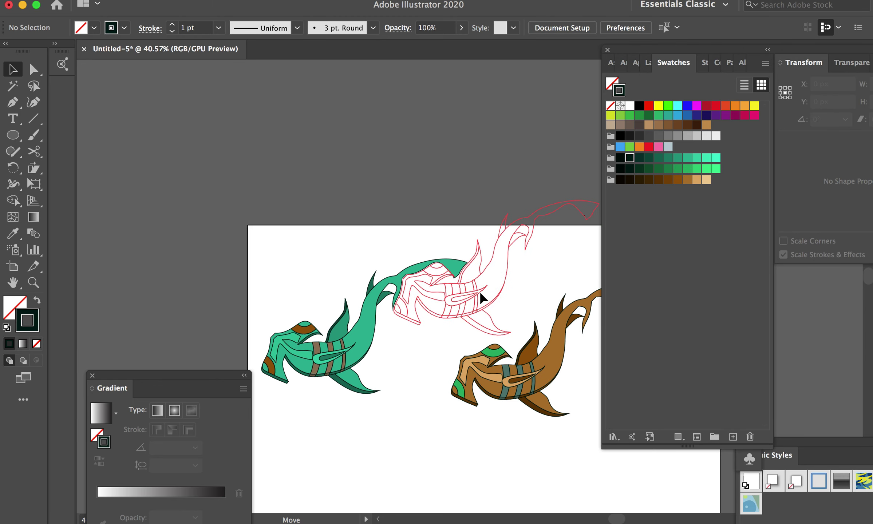
{"action": "left_click_drag", "start_coordinate": [481, 294], "coordinate": [479, 293]}
{"action": "left_click", "coordinate": [411, 377]}
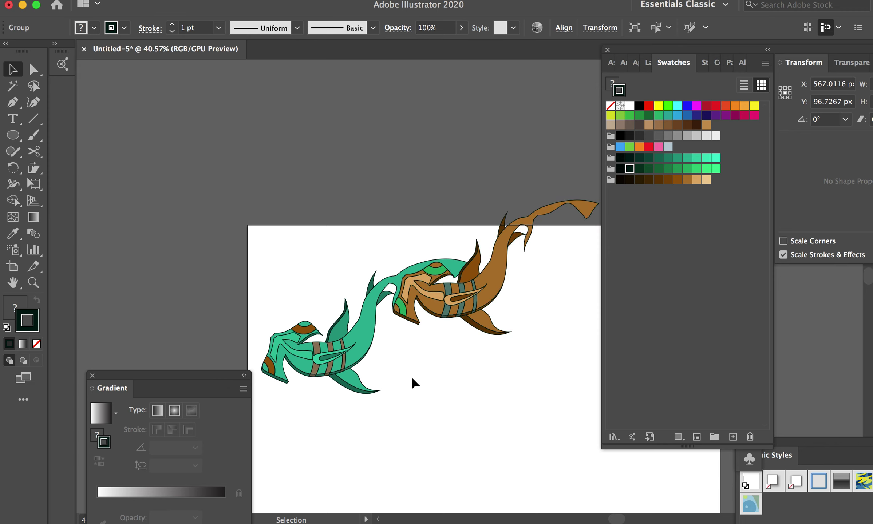
{"action": "scroll", "coordinate": [462, 367], "scroll_direction": "up", "scroll_amount": 2}
{"action": "scroll", "coordinate": [408, 333], "scroll_direction": "up", "scroll_amount": 6}
Step: Remove the outline from the brown shark's tan head highlight using Direct Selection
{"action": "scroll", "coordinate": [409, 333], "scroll_direction": "up", "scroll_amount": 4}
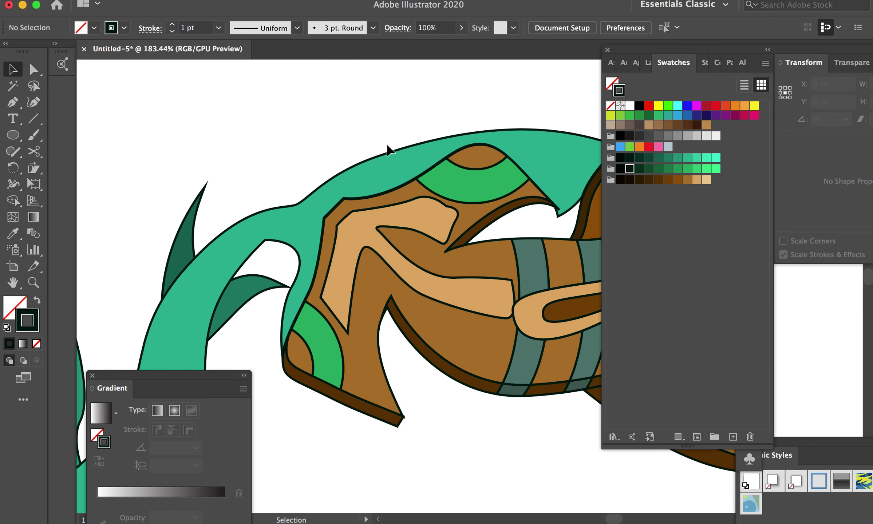
{"action": "left_click", "coordinate": [370, 239]}
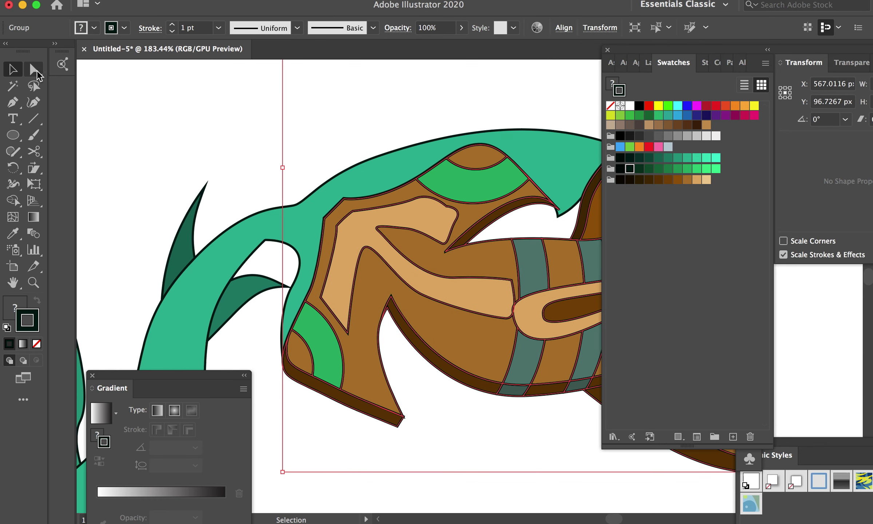
{"action": "left_click", "coordinate": [36, 71]}
{"action": "left_click", "coordinate": [198, 127]}
{"action": "left_click", "coordinate": [360, 230]}
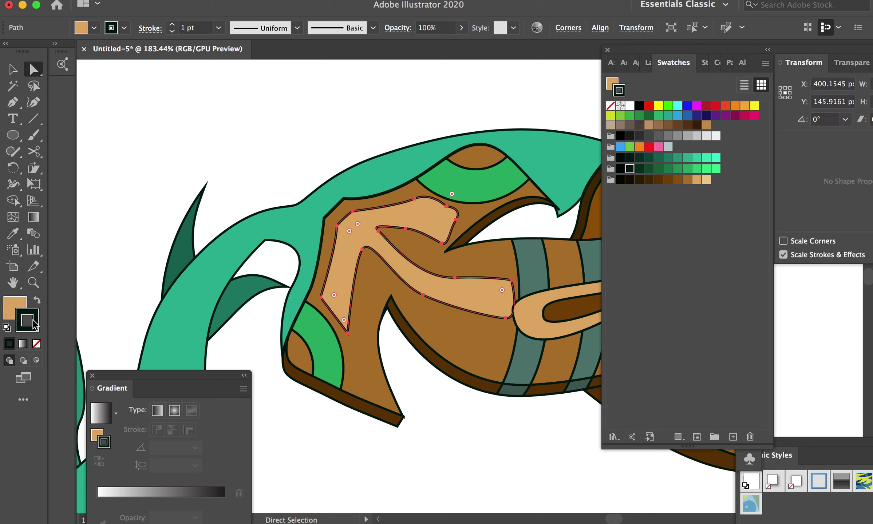
{"action": "left_click", "coordinate": [36, 344]}
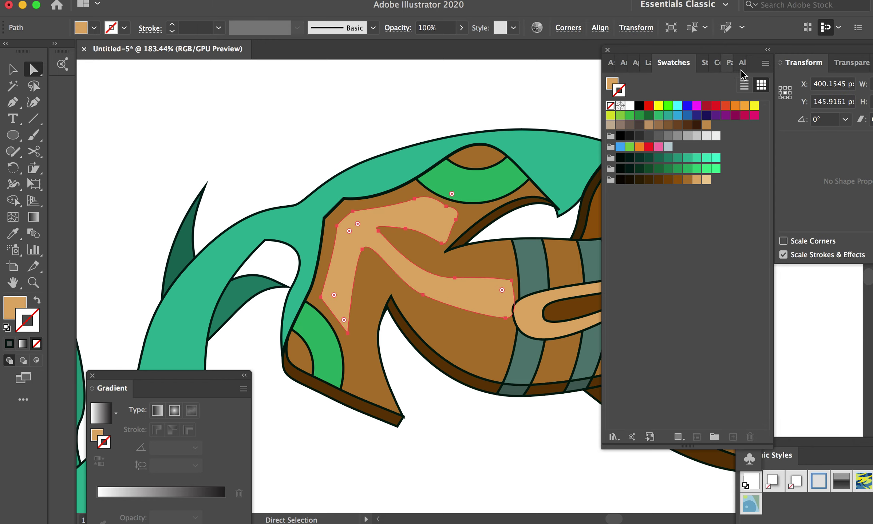
Step: Lower the tan highlight's opacity in the Properties panel
{"action": "left_click", "coordinate": [729, 62]}
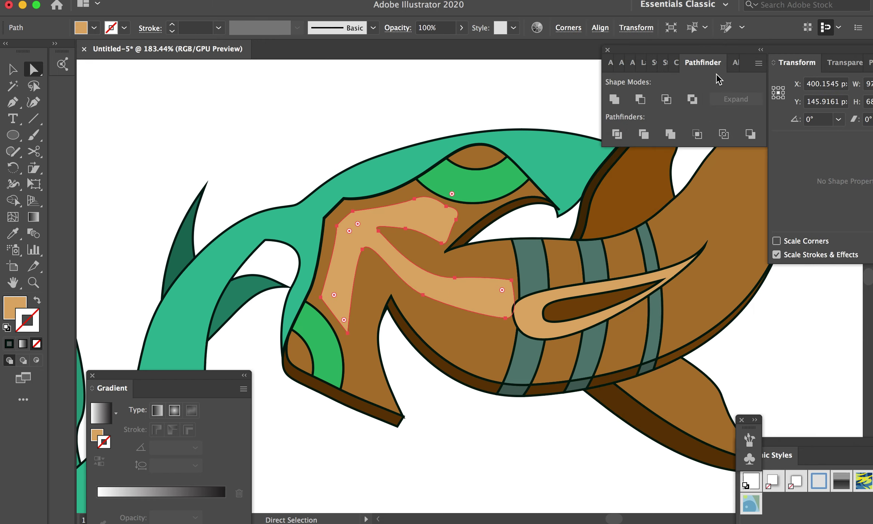
{"action": "left_click_drag", "start_coordinate": [814, 55], "coordinate": [710, 54]}
{"action": "left_click", "coordinate": [784, 62]}
{"action": "left_click", "coordinate": [768, 251]}
{"action": "left_click_drag", "start_coordinate": [767, 268], "coordinate": [739, 269]}
{"action": "left_click", "coordinate": [578, 436]}
{"action": "scroll", "coordinate": [578, 436], "scroll_direction": "down", "scroll_amount": 3}
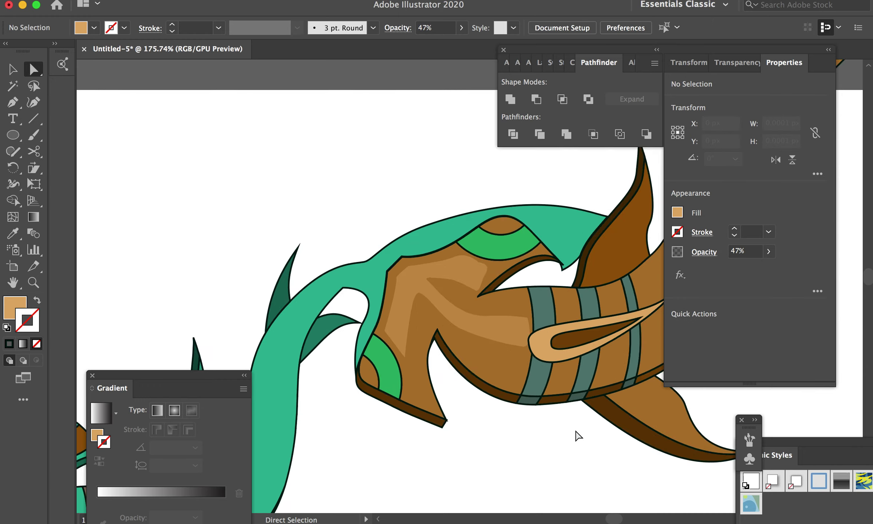
{"action": "scroll", "coordinate": [578, 436], "scroll_direction": "down", "scroll_amount": 3}
{"action": "scroll", "coordinate": [505, 360], "scroll_direction": "up", "scroll_amount": 5}
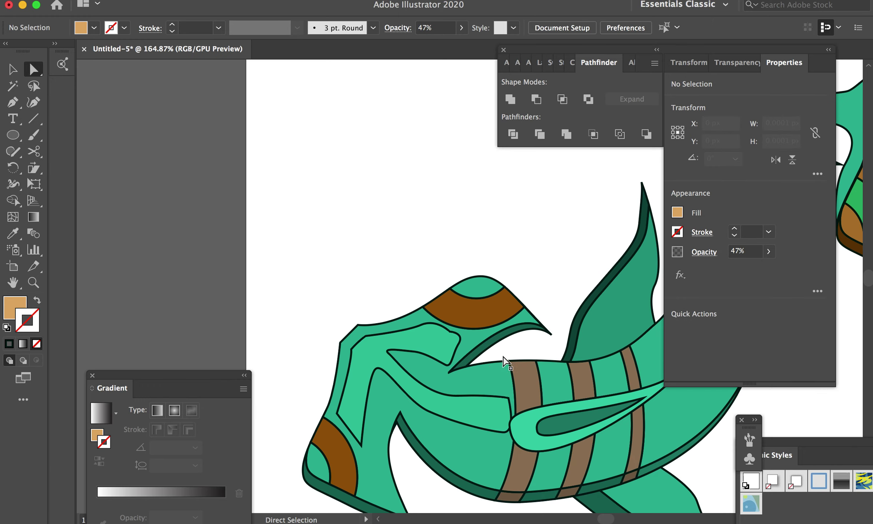
Step: Remove the outlines from the green shark's inner highlight and light green fin
{"action": "left_click", "coordinate": [399, 379]}
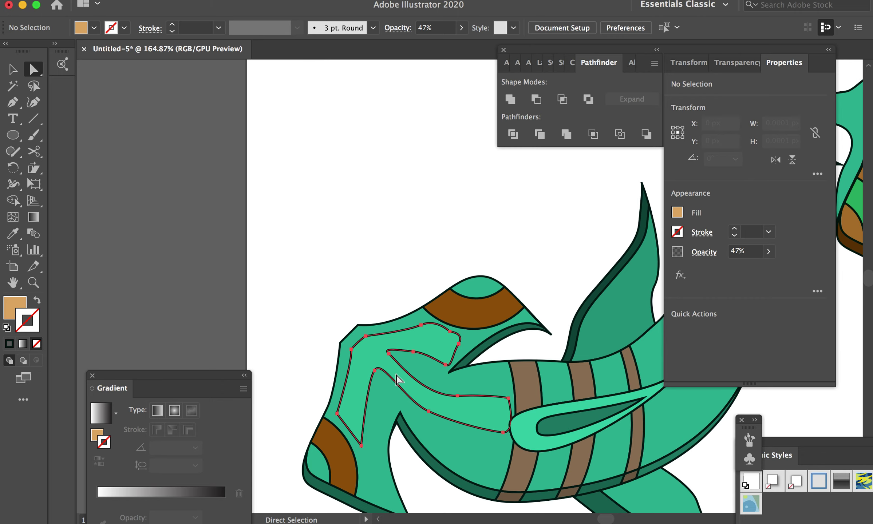
{"action": "left_click", "coordinate": [36, 343]}
{"action": "left_click", "coordinate": [249, 261]}
{"action": "scroll", "coordinate": [477, 411], "scroll_direction": "right", "scroll_amount": 5}
{"action": "scroll", "coordinate": [477, 410], "scroll_direction": "down", "scroll_amount": 3}
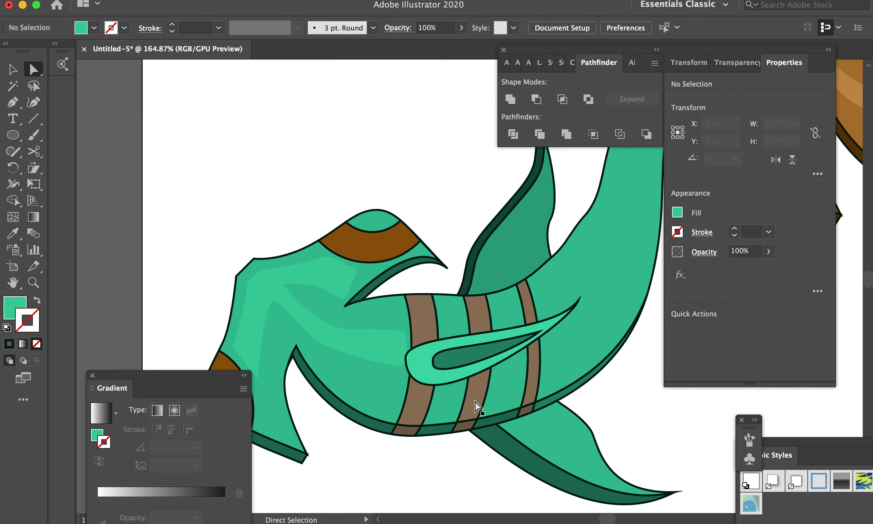
{"action": "left_click", "coordinate": [426, 379]}
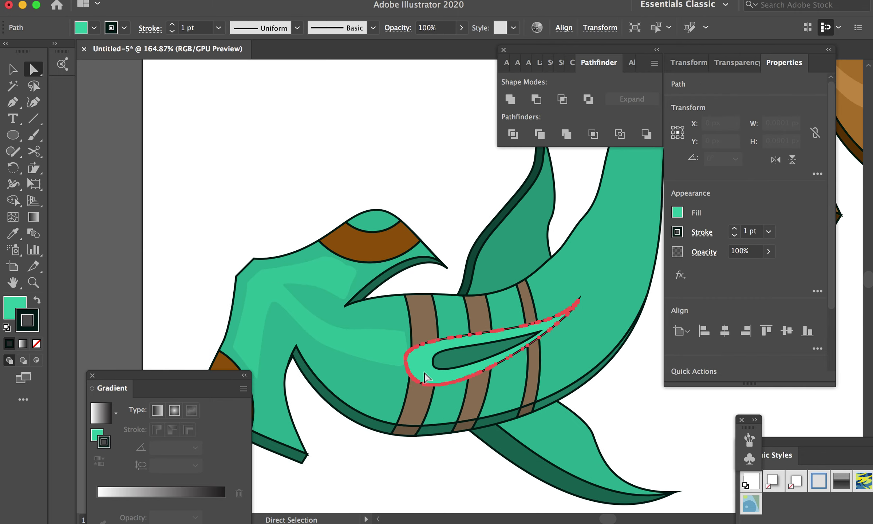
{"action": "left_click", "coordinate": [36, 343]}
{"action": "left_click", "coordinate": [273, 214]}
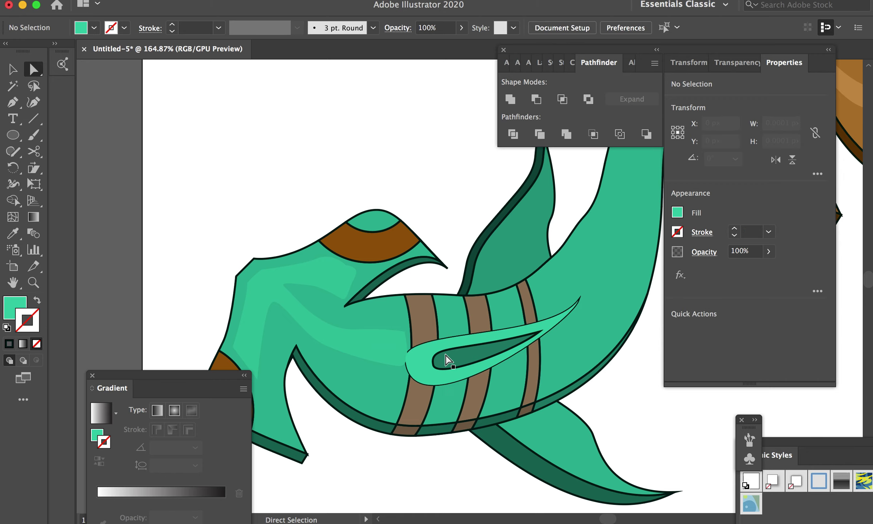
{"action": "left_click", "coordinate": [420, 359]}
{"action": "left_click", "coordinate": [332, 193]}
{"action": "scroll", "coordinate": [407, 349], "scroll_direction": "right", "scroll_amount": 10}
{"action": "scroll", "coordinate": [408, 349], "scroll_direction": "up", "scroll_amount": 5}
Step: Widen the green shark's neck outline with the Width tool, undoing the oversized second adjustment
{"action": "left_click", "coordinate": [428, 335]}
{"action": "key", "text": "shift+w"}
{"action": "left_click_drag", "start_coordinate": [430, 319], "coordinate": [429, 328]}
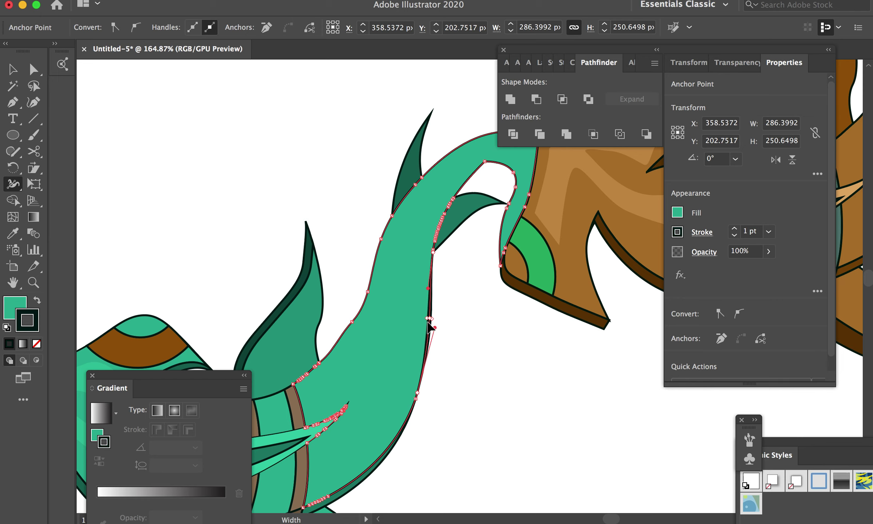
{"action": "left_click_drag", "start_coordinate": [360, 321], "coordinate": [365, 323]}
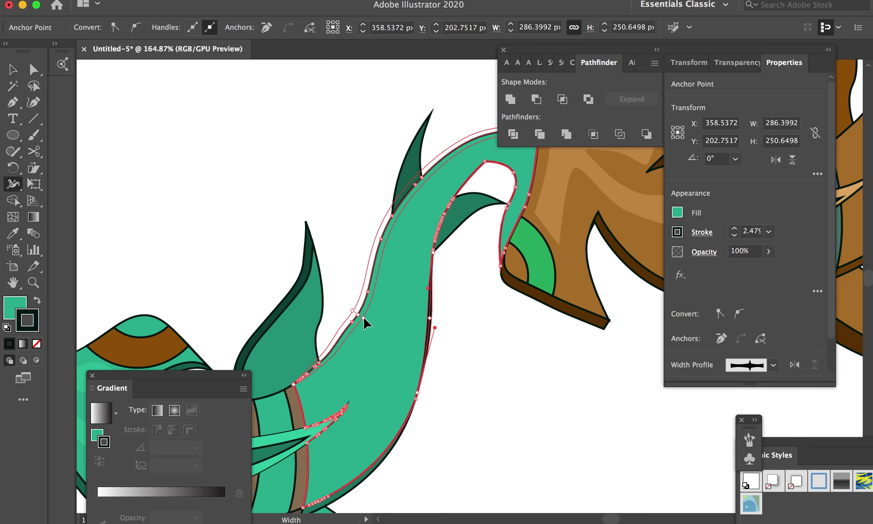
{"action": "scroll", "coordinate": [387, 345], "scroll_direction": "down", "scroll_amount": 3}
{"action": "scroll", "coordinate": [387, 346], "scroll_direction": "down", "scroll_amount": 3}
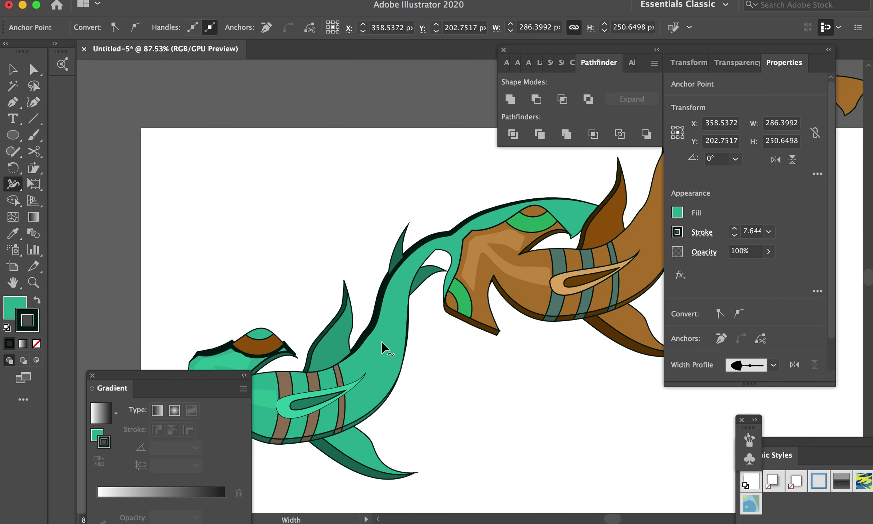
{"action": "key", "text": "cmd+z"}
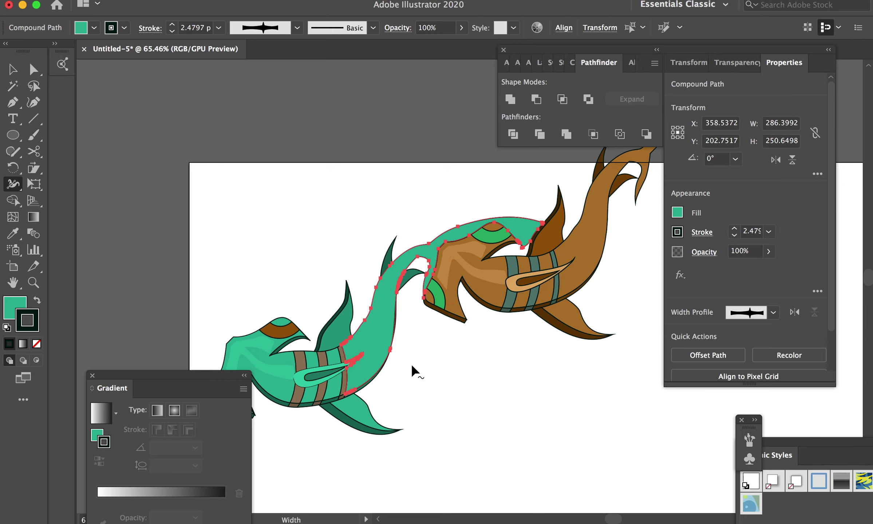
{"action": "key", "text": "v"}
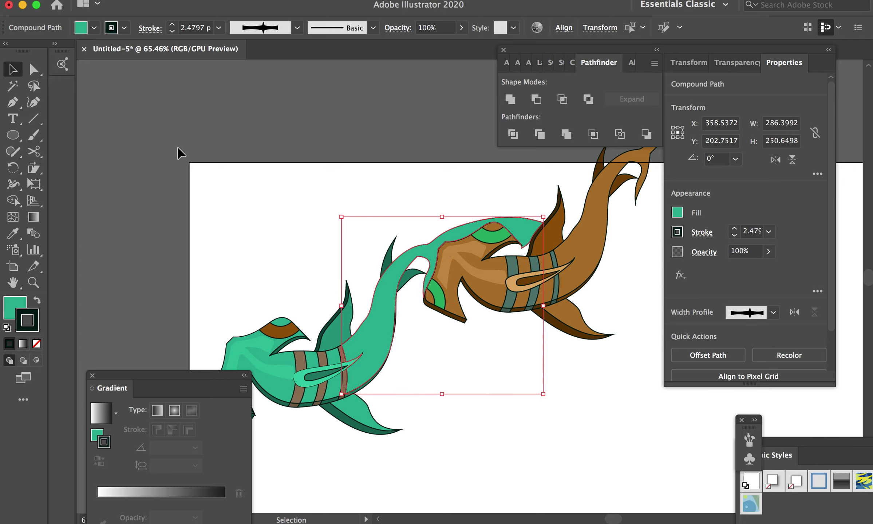
{"action": "left_click", "coordinate": [178, 153]}
{"action": "scroll", "coordinate": [179, 153], "scroll_direction": "down", "scroll_amount": 2}
{"action": "scroll", "coordinate": [178, 153], "scroll_direction": "down", "scroll_amount": 2}
Step: Alt-drag a copy of the shark pair up and to the right
{"action": "left_click_drag", "start_coordinate": [132, 153], "coordinate": [481, 364]}
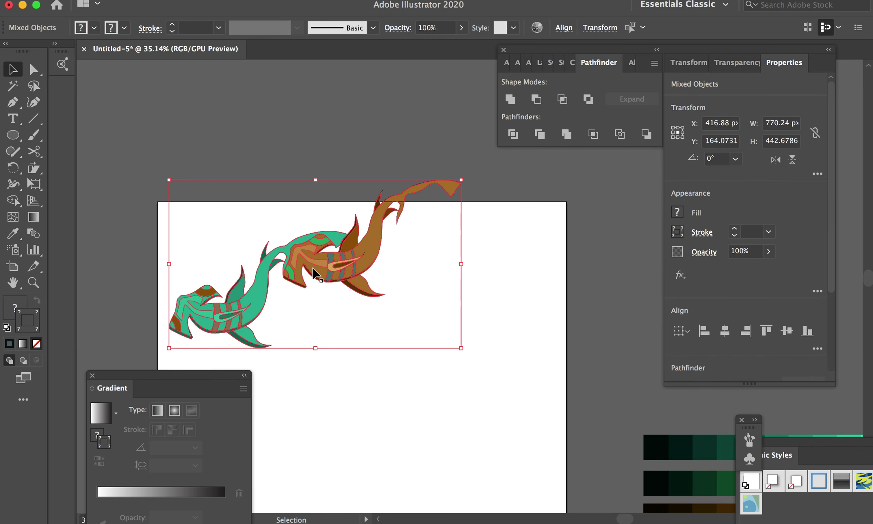
{"action": "mouse_move", "coordinate": [315, 275]}
{"action": "left_mouse_down"}
{"action": "mouse_move", "coordinate": [473, 267]}
{"action": "mouse_move", "coordinate": [538, 170]}
{"action": "left_mouse_up"}
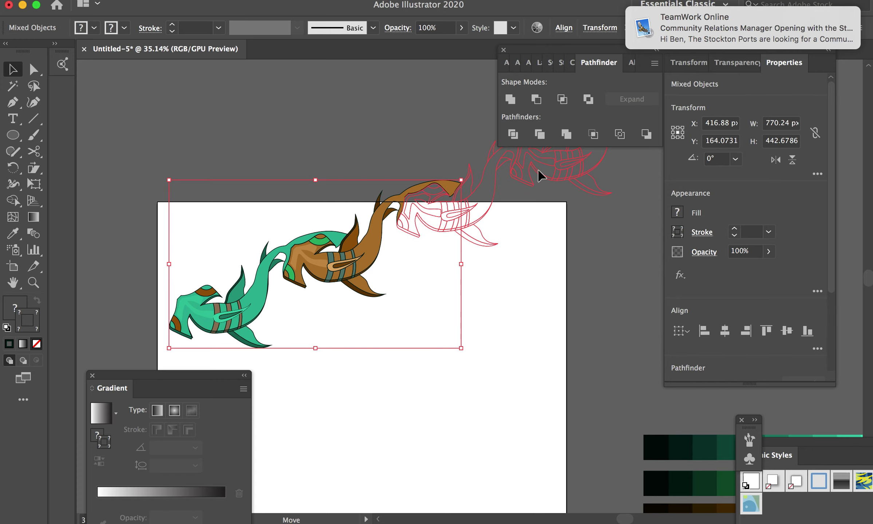
{"action": "left_click_drag", "start_coordinate": [542, 174], "coordinate": [541, 174]}
{"action": "scroll", "coordinate": [402, 329], "scroll_direction": "down", "scroll_amount": 3}
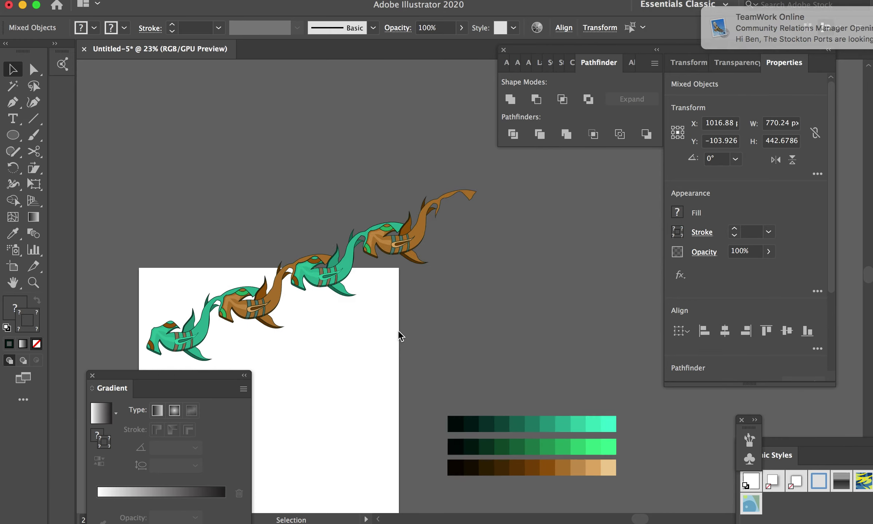
{"action": "scroll", "coordinate": [398, 330], "scroll_direction": "down", "scroll_amount": 3}
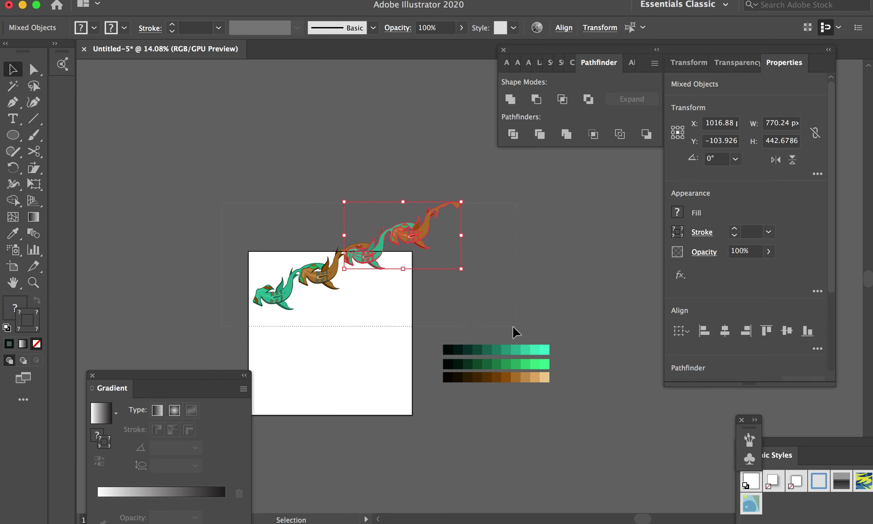
Step: Move all sharks onto the artboard and copy the row down-right
{"action": "key", "text": "ctrl+a"}
{"action": "left_click_drag", "start_coordinate": [420, 236], "coordinate": [358, 251]}
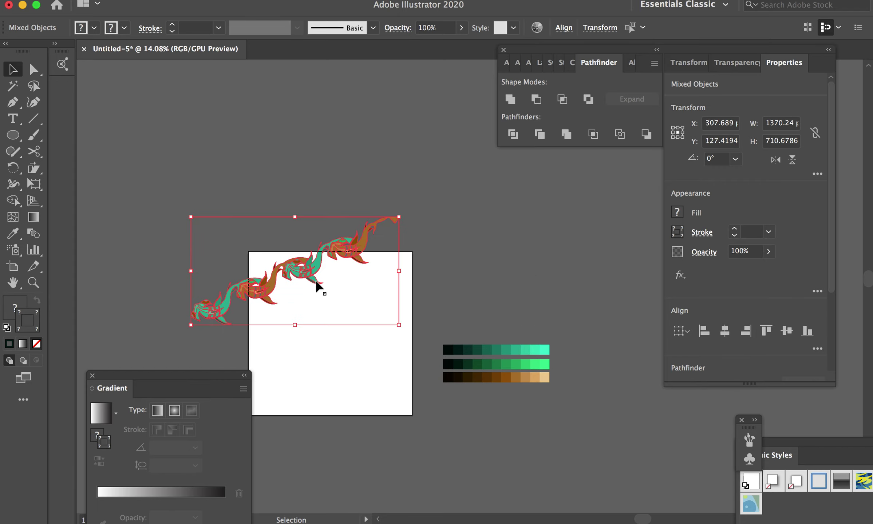
{"action": "left_click_drag", "start_coordinate": [308, 270], "coordinate": [337, 336]}
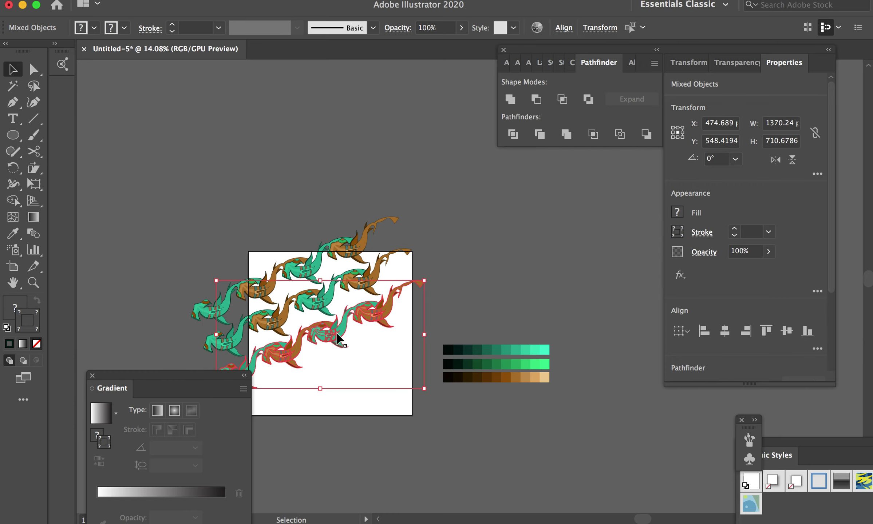
Step: Alt-drag copies of the shark row downward and one above the top edge, then deselect
{"action": "scroll", "coordinate": [338, 336], "scroll_direction": "down", "scroll_amount": 5}
{"action": "left_click_drag", "start_coordinate": [359, 271], "coordinate": [367, 307]}
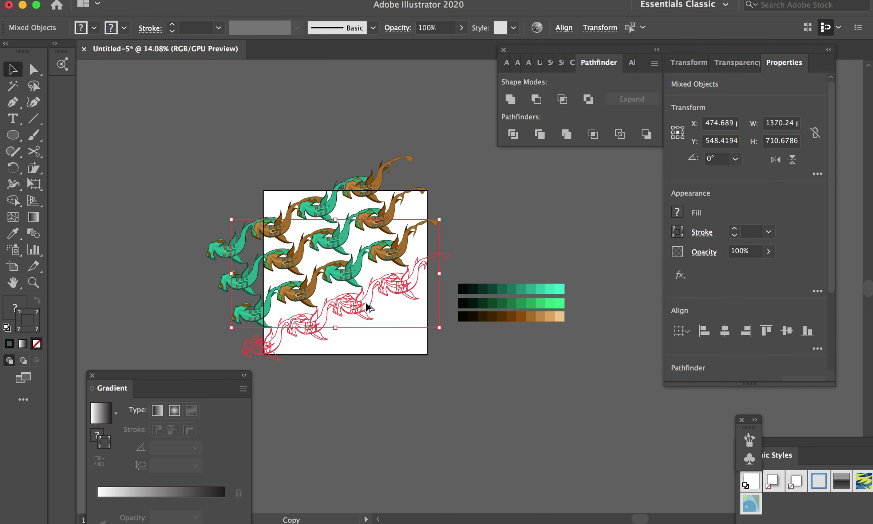
{"action": "left_click_drag", "start_coordinate": [367, 307], "coordinate": [368, 305]}
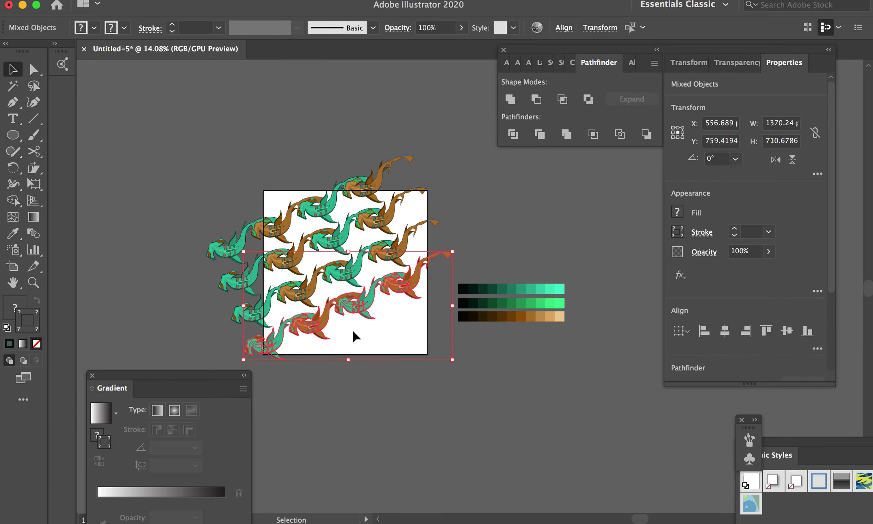
{"action": "scroll", "coordinate": [352, 330], "scroll_direction": "up", "scroll_amount": 5}
{"action": "mouse_move", "coordinate": [401, 248]}
{"action": "left_mouse_down"}
{"action": "mouse_move", "coordinate": [431, 337]}
{"action": "mouse_move", "coordinate": [482, 422]}
{"action": "mouse_move", "coordinate": [474, 427]}
{"action": "mouse_move", "coordinate": [513, 444]}
{"action": "left_mouse_up"}
{"action": "scroll", "coordinate": [512, 444], "scroll_direction": "down", "scroll_amount": 5, "text": "alt"}
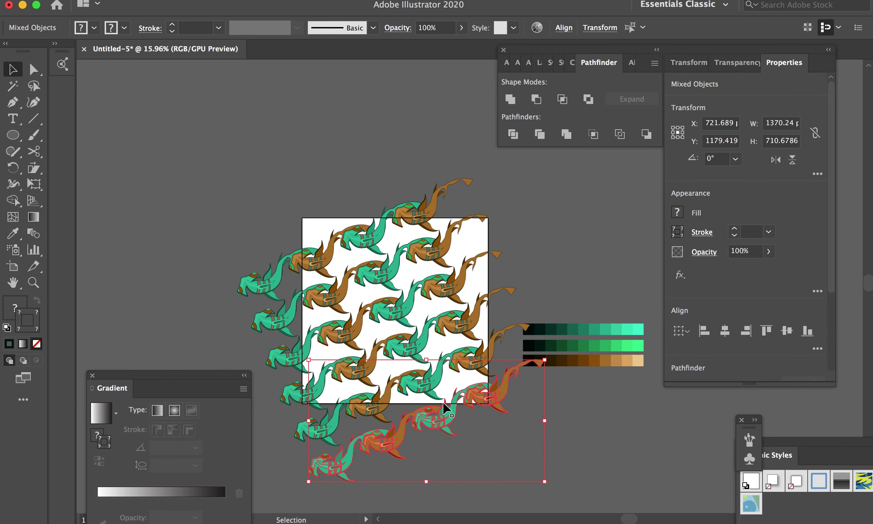
{"action": "mouse_move", "coordinate": [444, 432]}
{"action": "left_mouse_down"}
{"action": "mouse_move", "coordinate": [349, 209]}
{"action": "mouse_move", "coordinate": [362, 214]}
{"action": "left_mouse_up"}
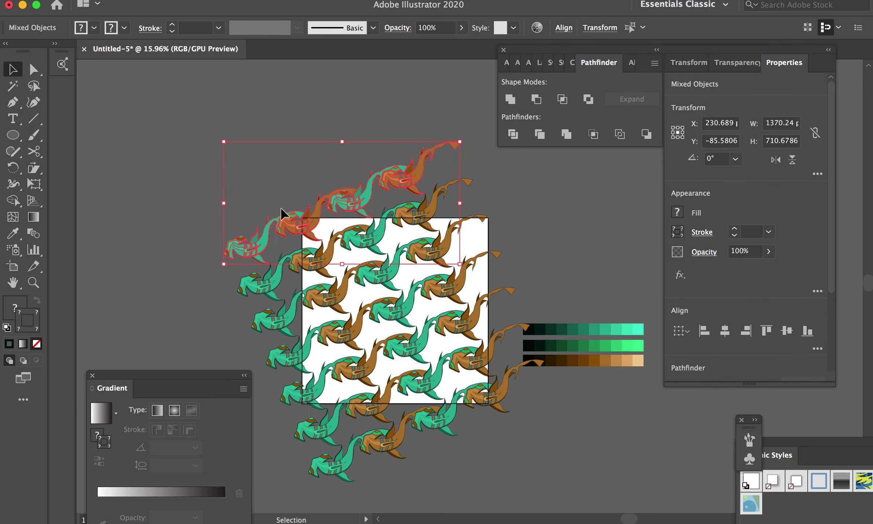
{"action": "left_click", "coordinate": [296, 168]}
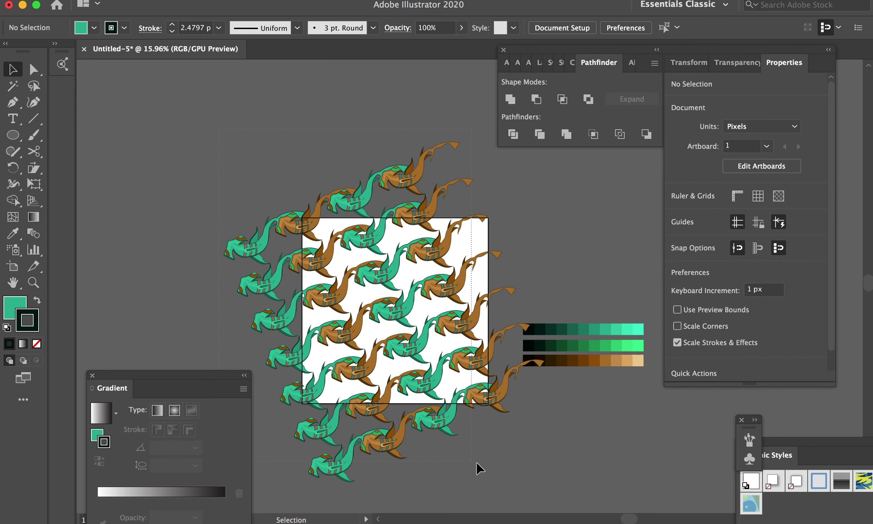
Step: Select all the shark artwork and cut it from the artboard
{"action": "key", "text": "super+a"}
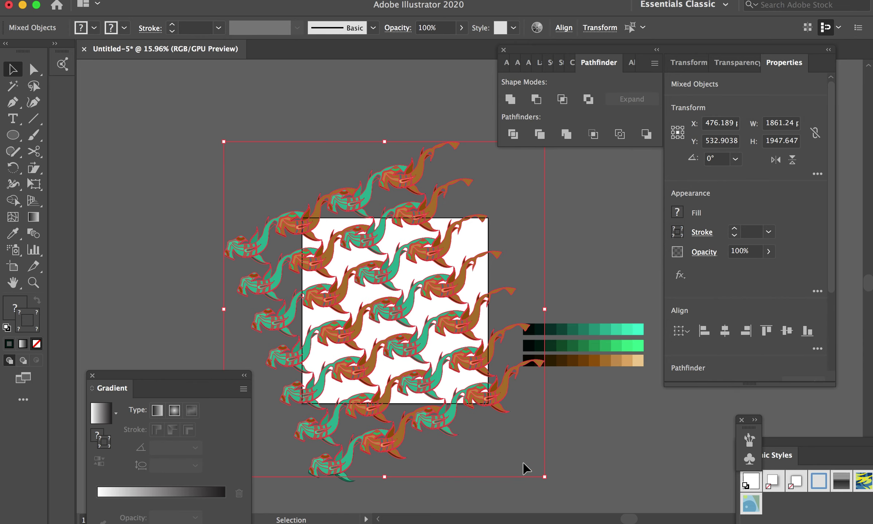
{"action": "left_click", "coordinate": [124, 2]}
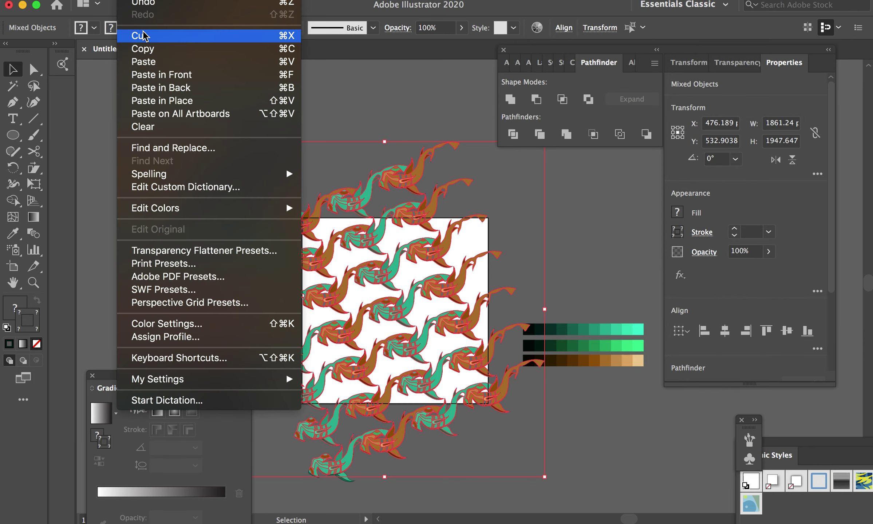
{"action": "left_click", "coordinate": [146, 33]}
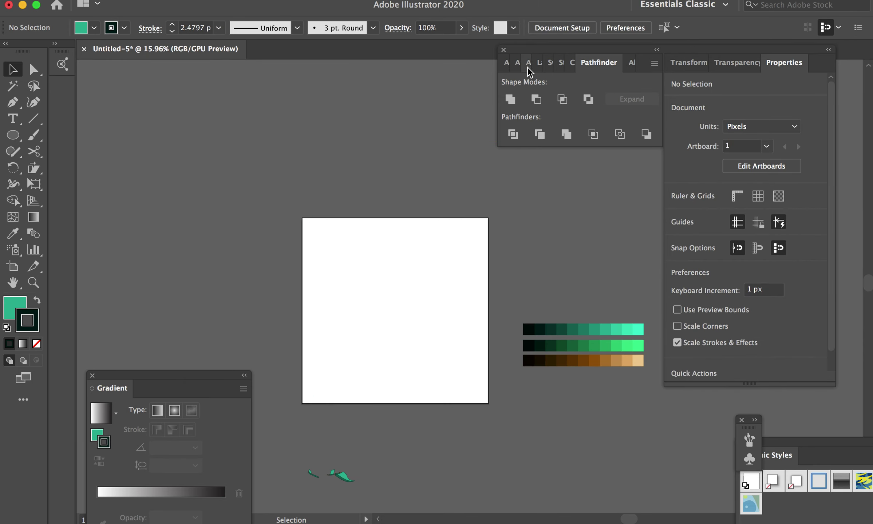
Step: Rename the Shark layer to Background in the Layers panel
{"action": "left_click", "coordinate": [539, 62]}
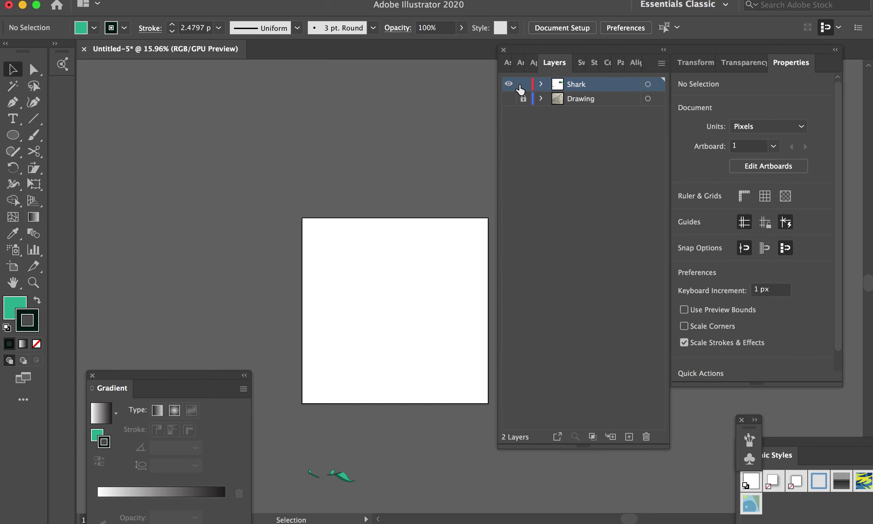
{"action": "double_click", "coordinate": [573, 84]}
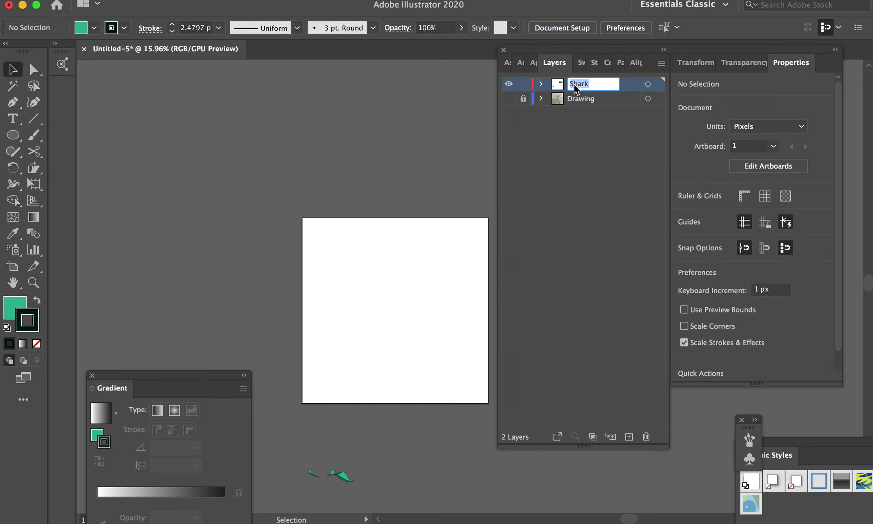
{"action": "type", "text": "B"}
{"action": "key", "text": "Return"}
{"action": "scroll", "coordinate": [387, 161], "scroll_direction": "right", "scroll_amount": 5}
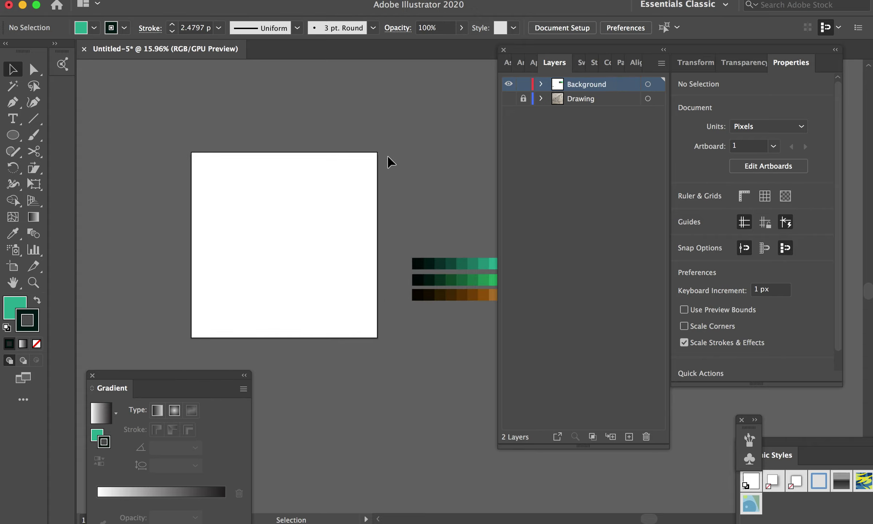
{"action": "scroll", "coordinate": [388, 160], "scroll_direction": "down", "scroll_amount": 5}
{"action": "scroll", "coordinate": [387, 160], "scroll_direction": "up", "scroll_amount": 3}
{"action": "scroll", "coordinate": [388, 160], "scroll_direction": "right", "scroll_amount": 2}
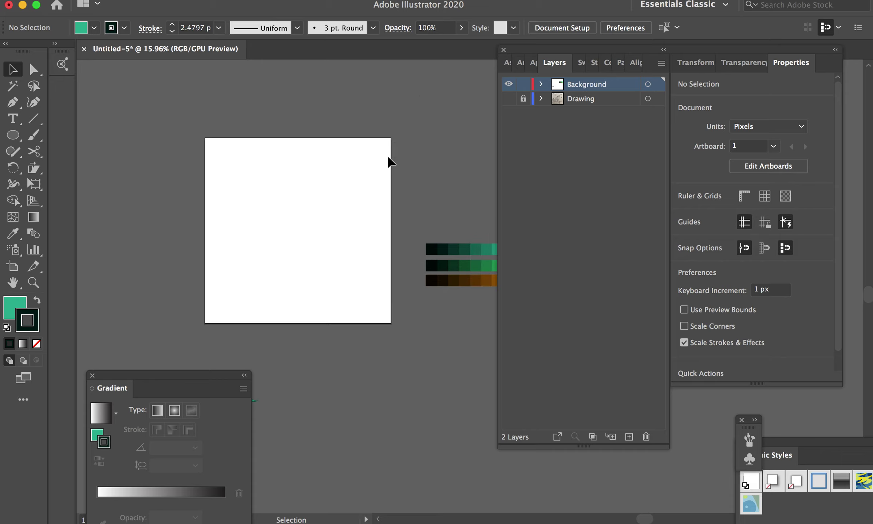
Step: Draw a rectangle slightly larger than the artboard with the Rectangle Tool
{"action": "left_click", "coordinate": [13, 135]}
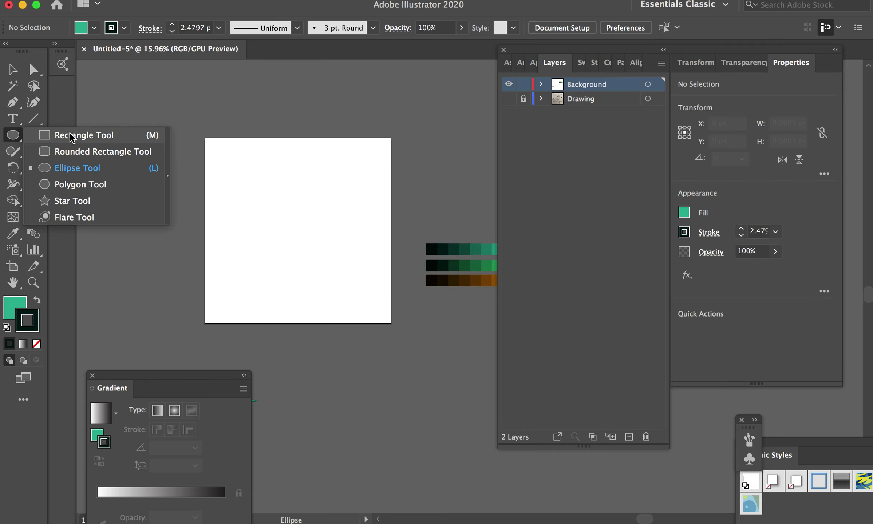
{"action": "left_click", "coordinate": [71, 137]}
{"action": "left_click_drag", "start_coordinate": [197, 129], "coordinate": [402, 336]}
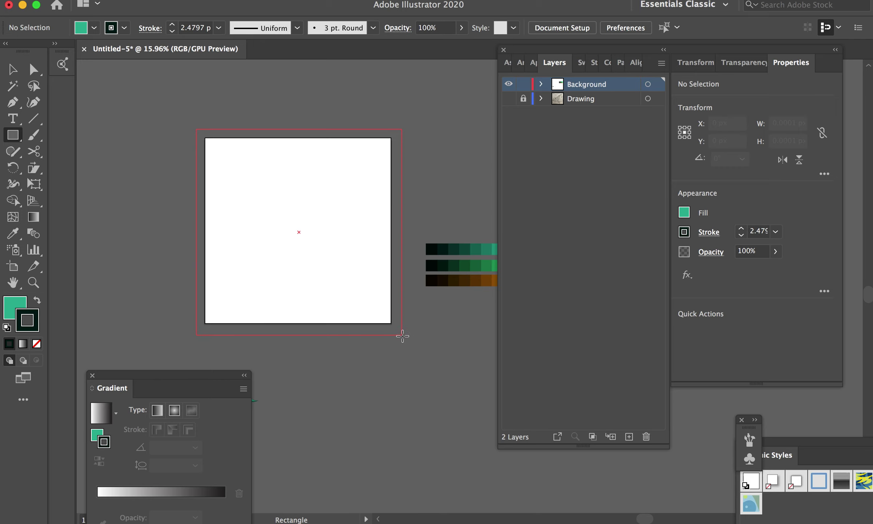
Step: Fill the rectangle dark brown with no stroke, then lock the Background layer
{"action": "left_click", "coordinate": [581, 63]}
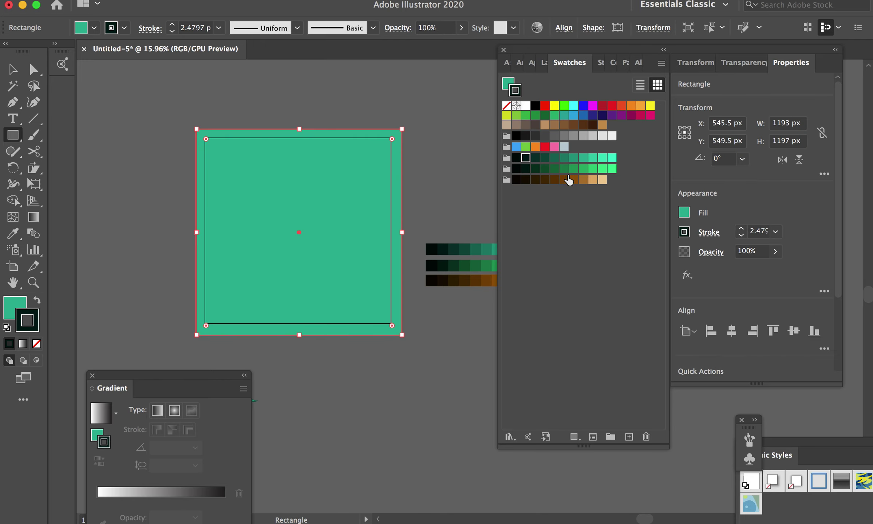
{"action": "left_click", "coordinate": [545, 180]}
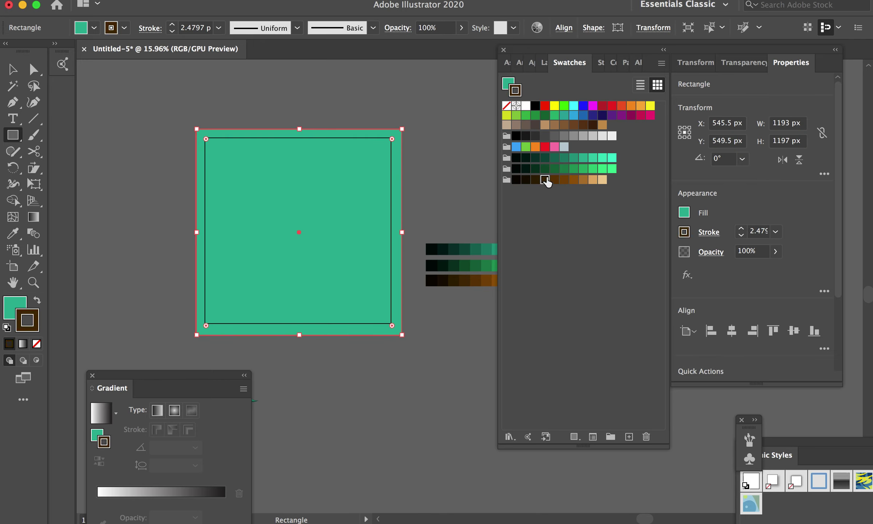
{"action": "left_click", "coordinate": [37, 300]}
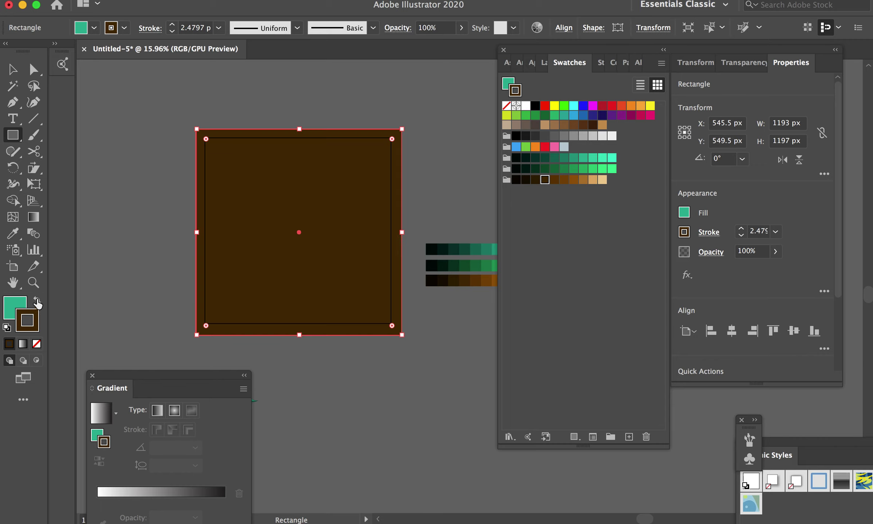
{"action": "left_click", "coordinate": [36, 343]}
{"action": "left_click", "coordinate": [16, 307]}
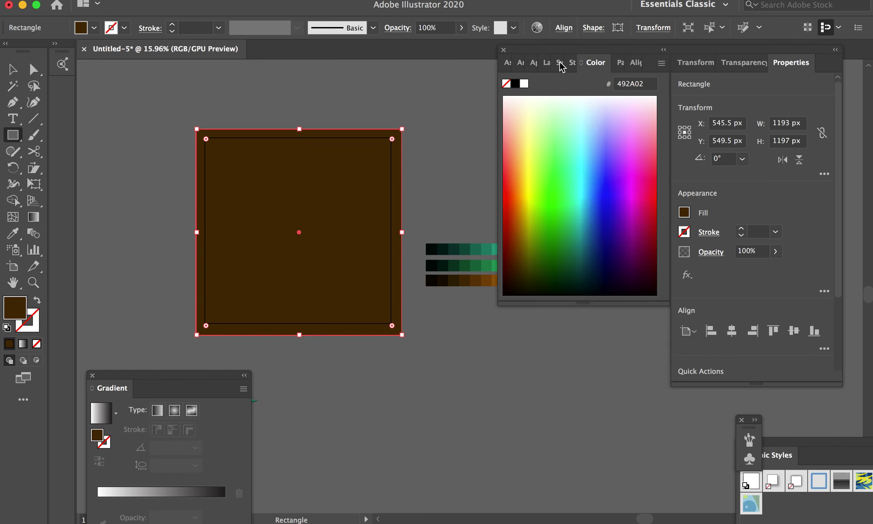
{"action": "left_click", "coordinate": [546, 62]}
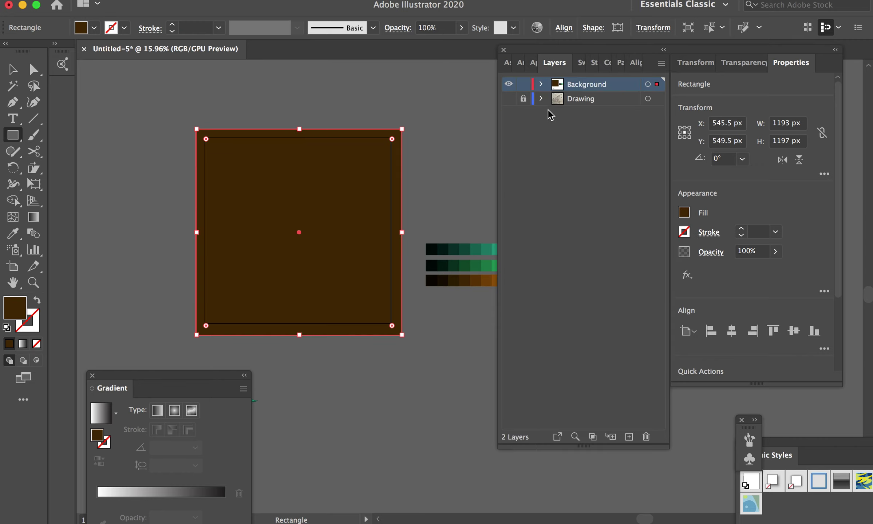
{"action": "left_click", "coordinate": [523, 85]}
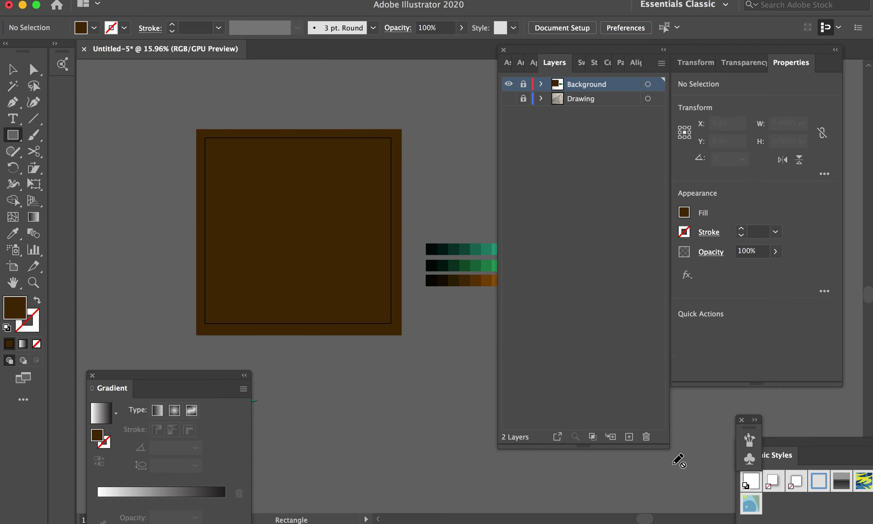
Step: Add a layer named Sharks, Paste in Front the shark pattern, and lock it
{"action": "left_click", "coordinate": [628, 437]}
{"action": "double_click", "coordinate": [583, 88]}
{"action": "type", "text": "Shar"}
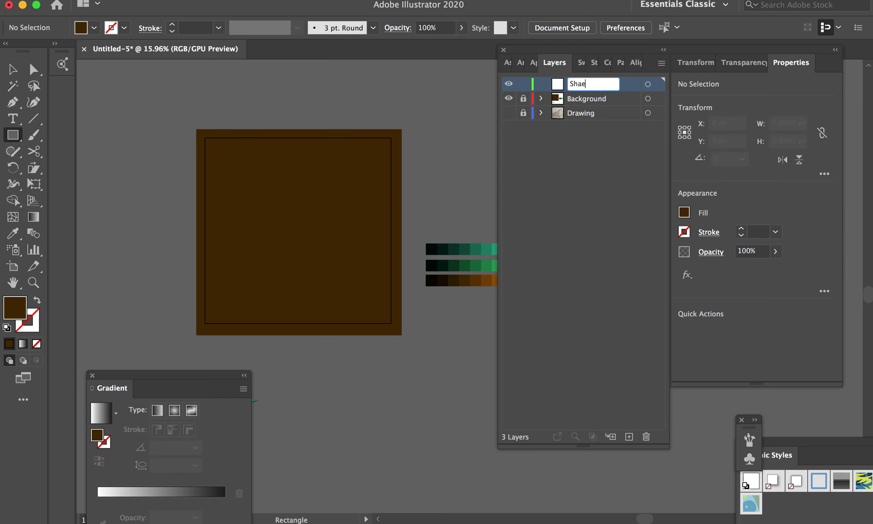
{"action": "type", "text": "ks"}
{"action": "left_click", "coordinate": [134, 0]}
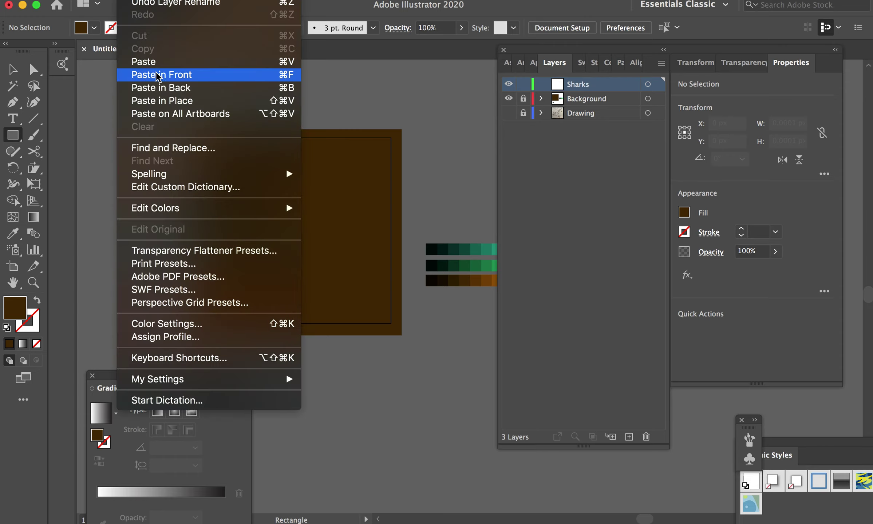
{"action": "left_click", "coordinate": [146, 74]}
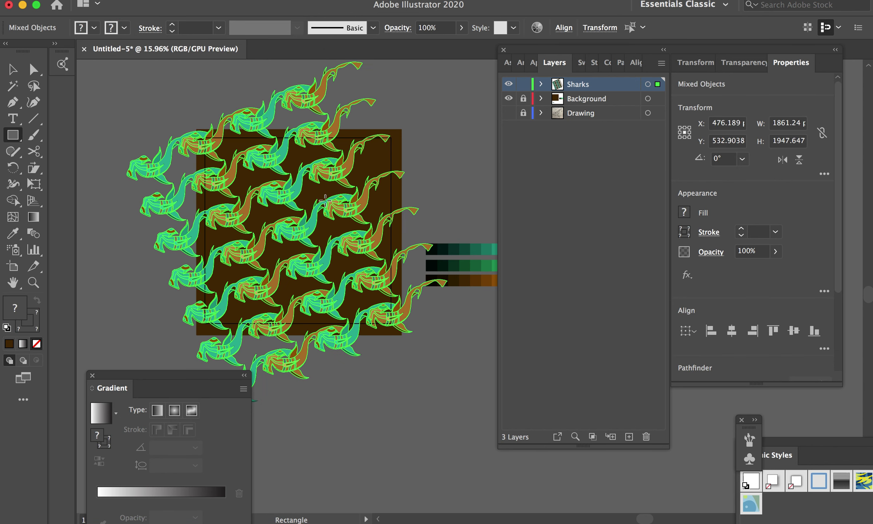
{"action": "left_click", "coordinate": [524, 84]}
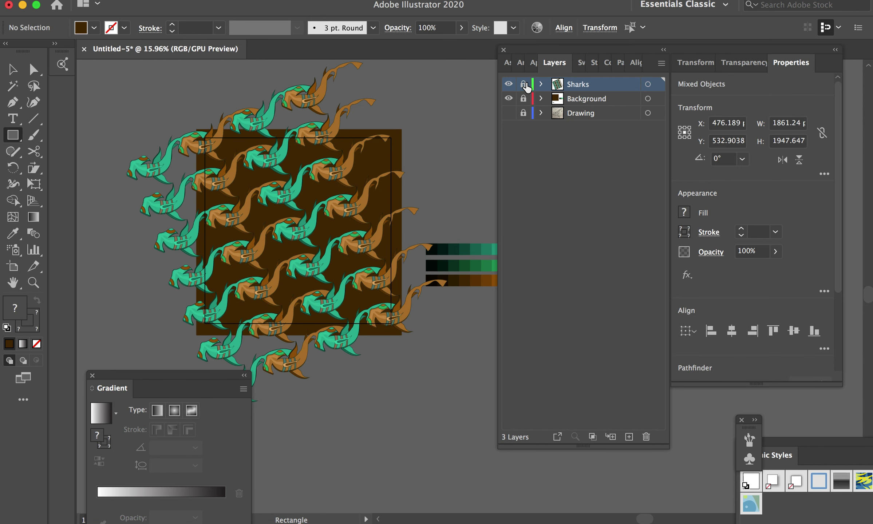
Step: Select the colour swatch strips on the Background layer and cut them
{"action": "left_click", "coordinate": [11, 70]}
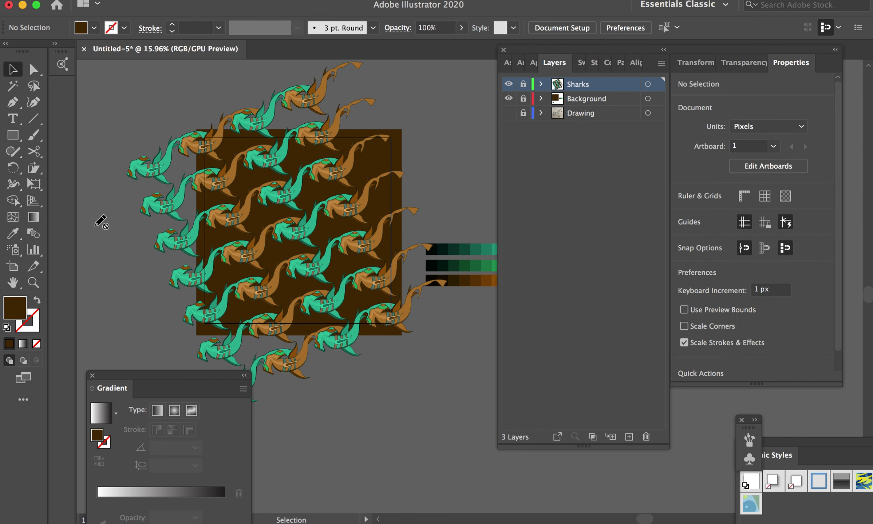
{"action": "scroll", "coordinate": [168, 310], "scroll_direction": "right", "scroll_amount": 5}
{"action": "scroll", "coordinate": [167, 310], "scroll_direction": "down", "scroll_amount": 2}
{"action": "scroll", "coordinate": [167, 309], "scroll_direction": "right", "scroll_amount": 1}
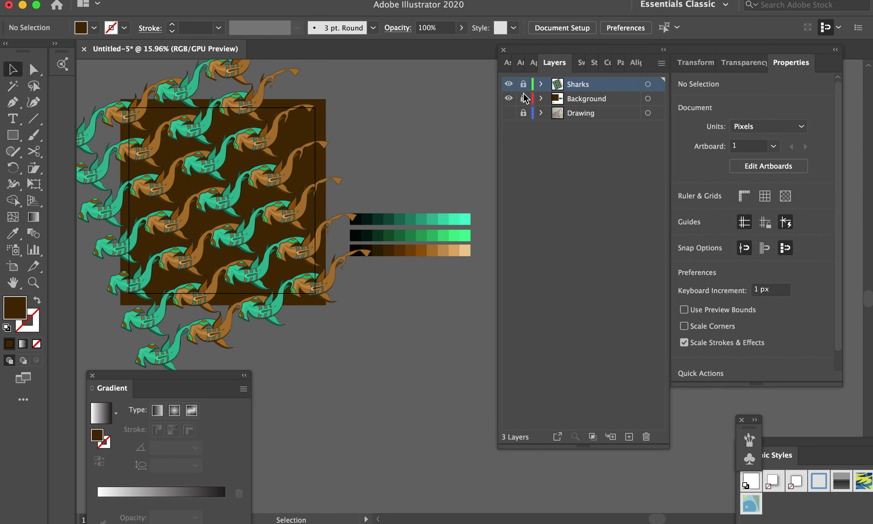
{"action": "left_click", "coordinate": [596, 101]}
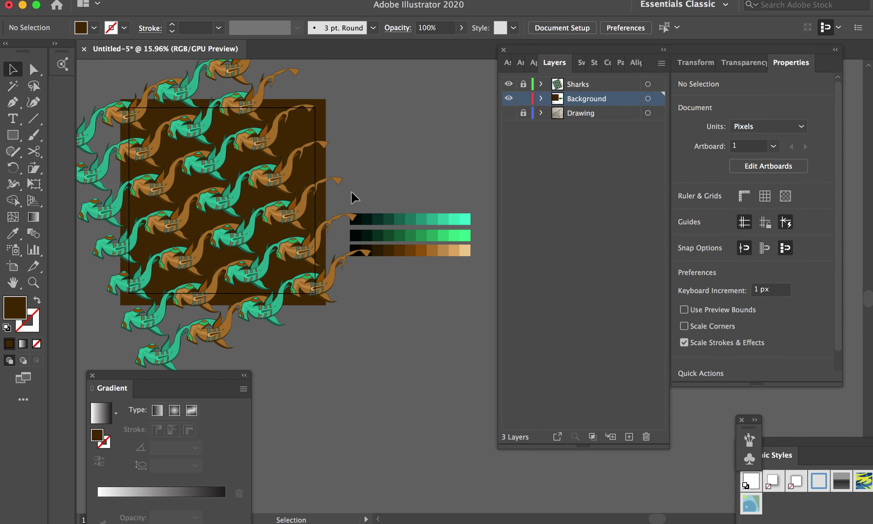
{"action": "left_click_drag", "start_coordinate": [495, 290], "coordinate": [331, 170]}
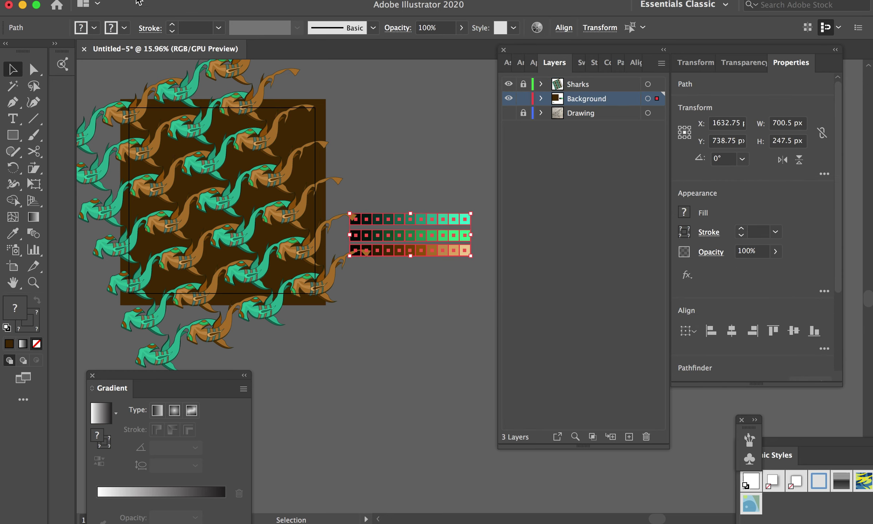
{"action": "left_click", "coordinate": [139, 2]}
{"action": "left_click", "coordinate": [148, 34]}
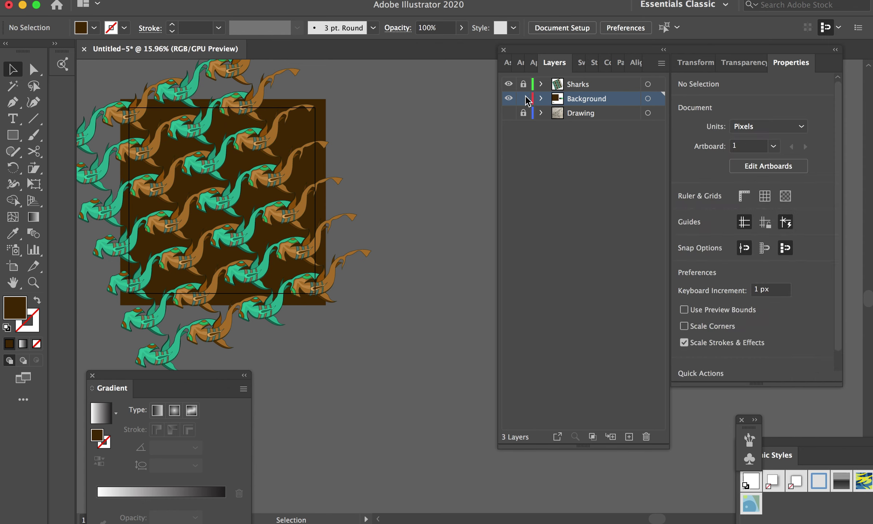
Step: Create a new top layer named Pallet
{"action": "left_click", "coordinate": [598, 88]}
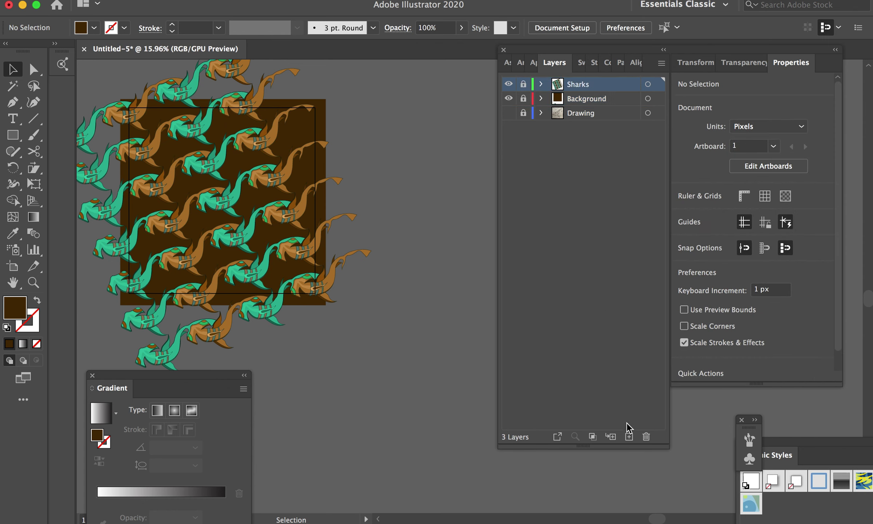
{"action": "left_click", "coordinate": [628, 436]}
{"action": "double_click", "coordinate": [580, 86]}
{"action": "type", "text": "Pallet"}
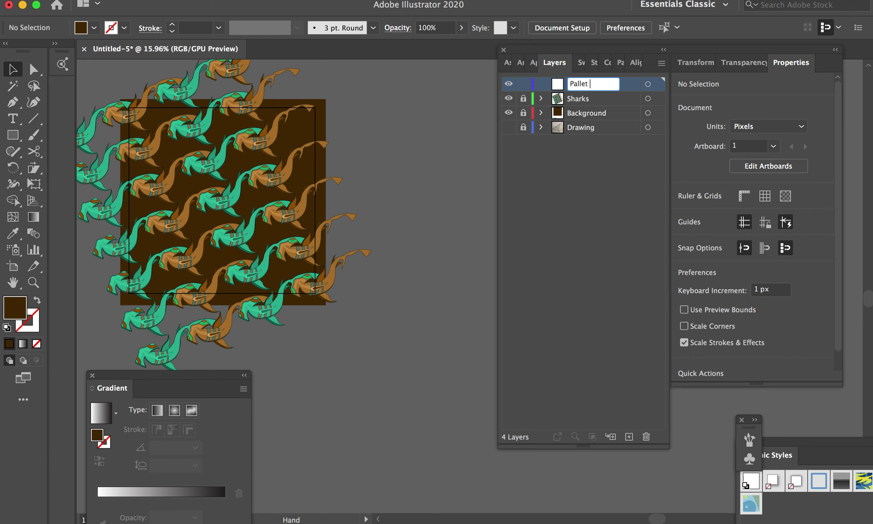
{"action": "key", "text": "Return"}
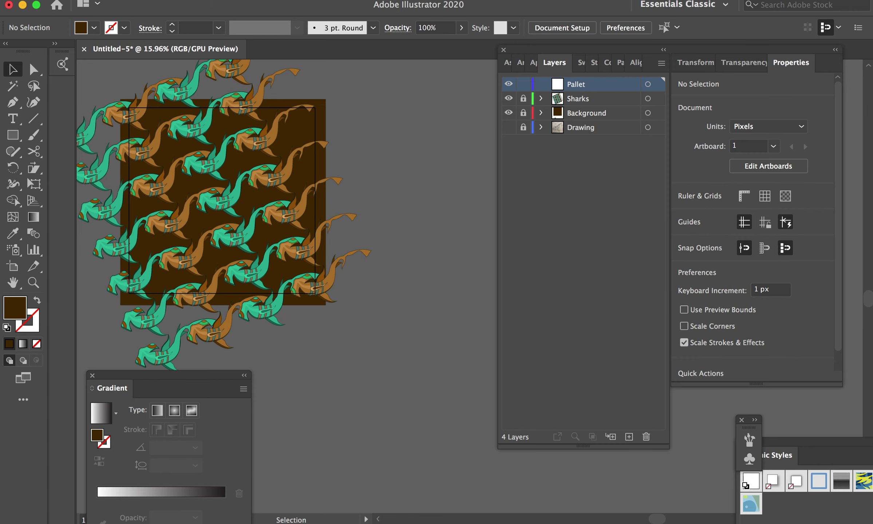
Step: Paste the swatch strips onto Pallet, move them above the artboard, and lock the layer
{"action": "left_click", "coordinate": [174, 74]}
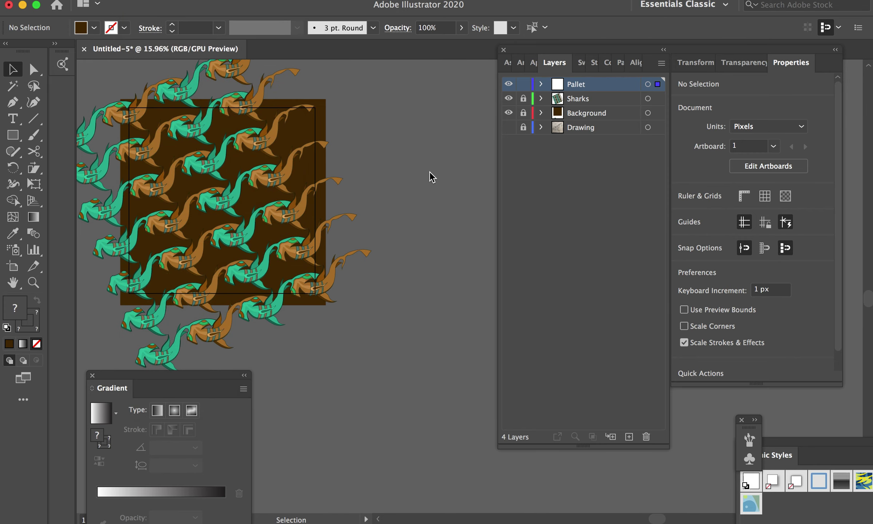
{"action": "left_click_drag", "start_coordinate": [419, 225], "coordinate": [435, 119]}
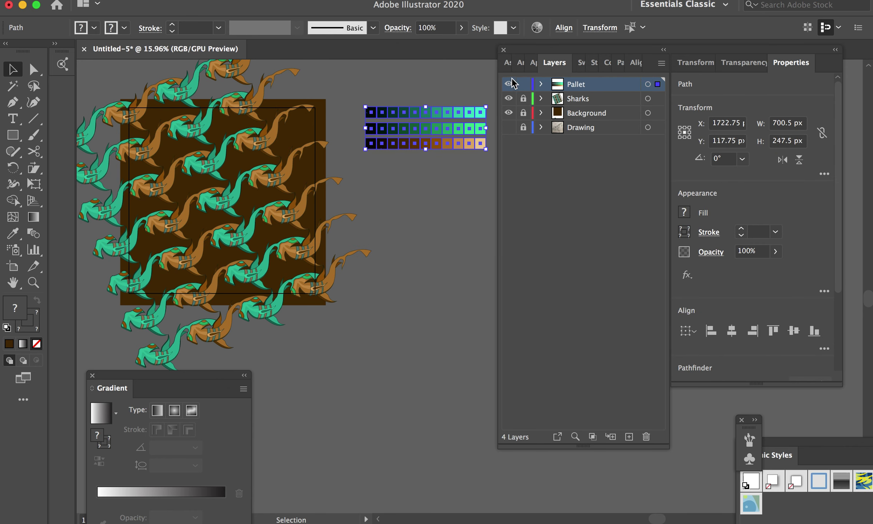
{"action": "left_click", "coordinate": [523, 84]}
{"action": "scroll", "coordinate": [363, 251], "scroll_direction": "left", "scroll_amount": 5}
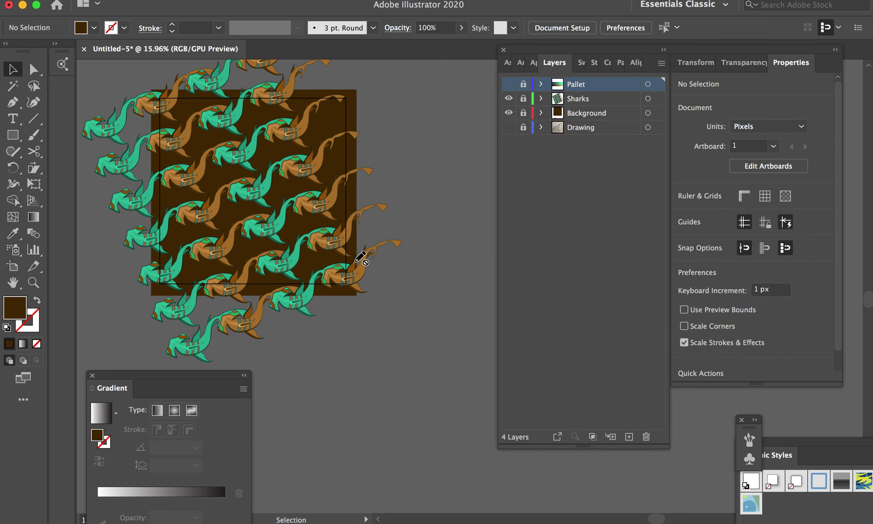
{"action": "scroll", "coordinate": [361, 258], "scroll_direction": "up", "scroll_amount": 2}
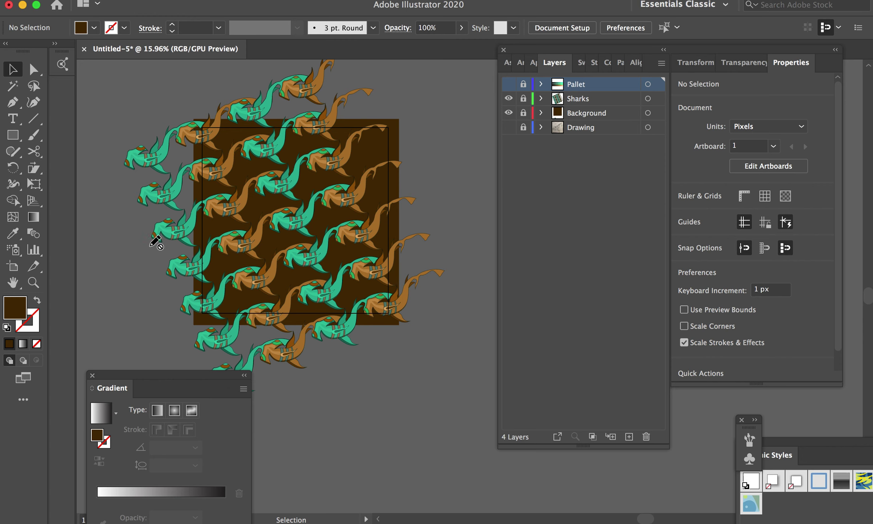
{"action": "scroll", "coordinate": [235, 231], "scroll_direction": "up", "scroll_amount": 3}
{"action": "scroll", "coordinate": [235, 231], "scroll_direction": "right", "scroll_amount": 2}
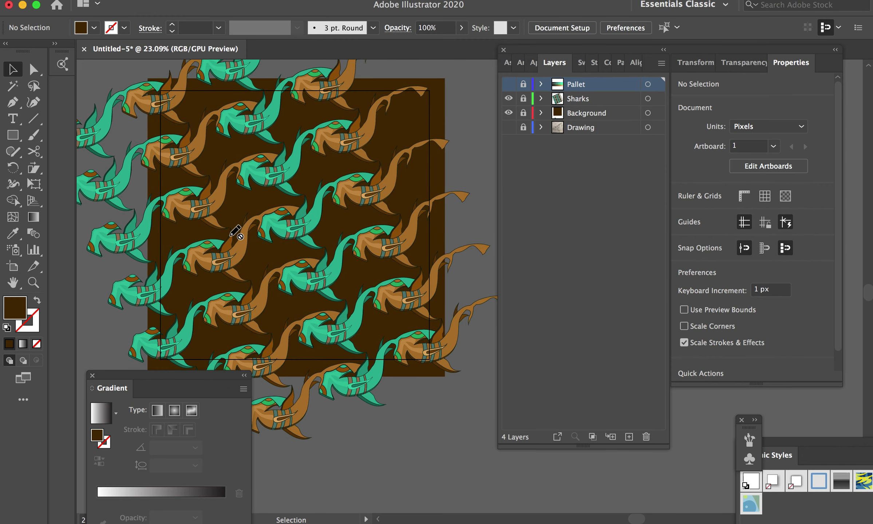
Step: Add a Frame layer and draw a square plus a larger surrounding rectangle
{"action": "left_click", "coordinate": [629, 436]}
{"action": "double_click", "coordinate": [580, 86]}
{"action": "type", "text": "Frame"}
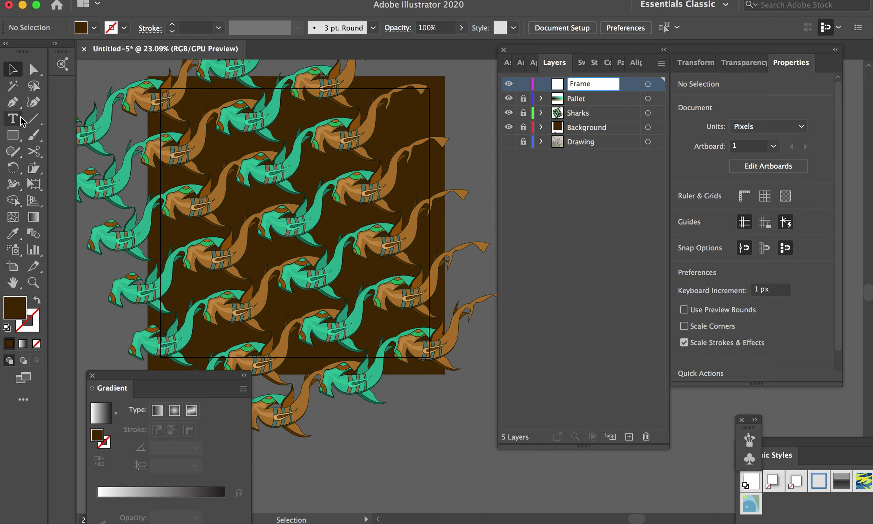
{"action": "left_click", "coordinate": [13, 102]}
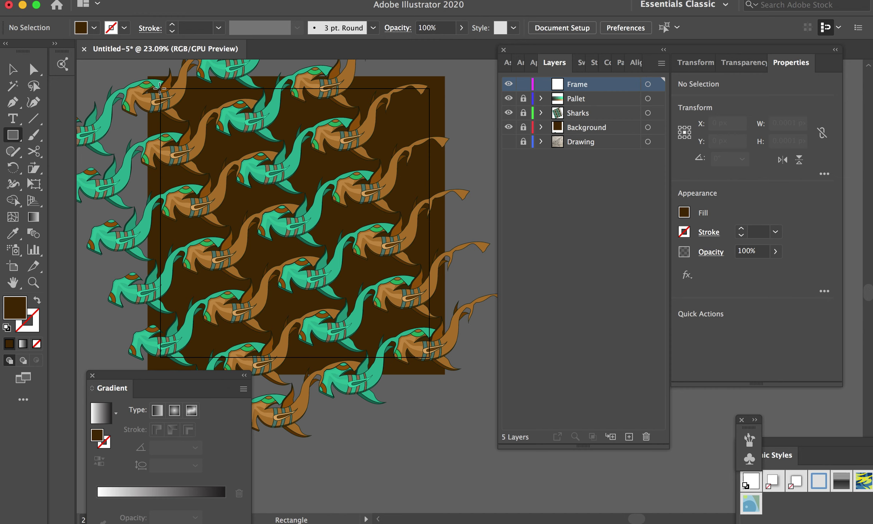
{"action": "left_click_drag", "start_coordinate": [158, 88], "coordinate": [429, 358]}
{"action": "scroll", "coordinate": [380, 345], "scroll_direction": "down", "scroll_amount": 2}
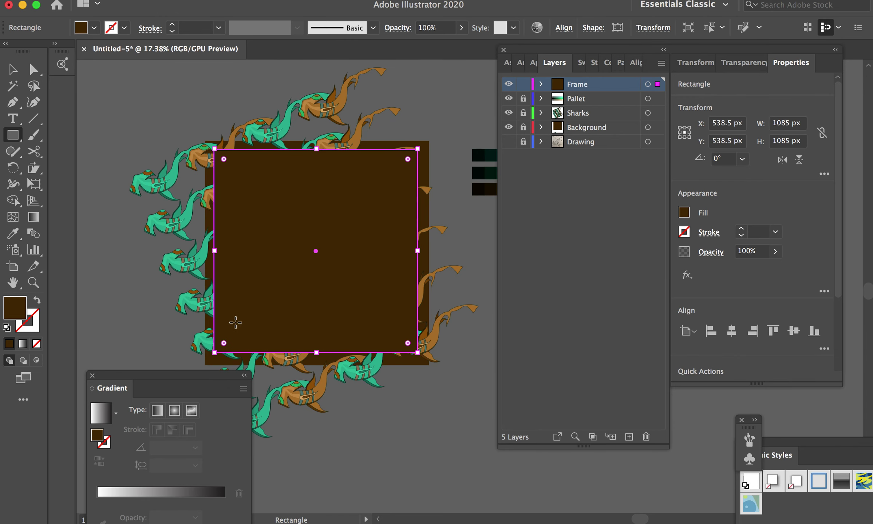
{"action": "left_click_drag", "start_coordinate": [167, 113], "coordinate": [464, 390]}
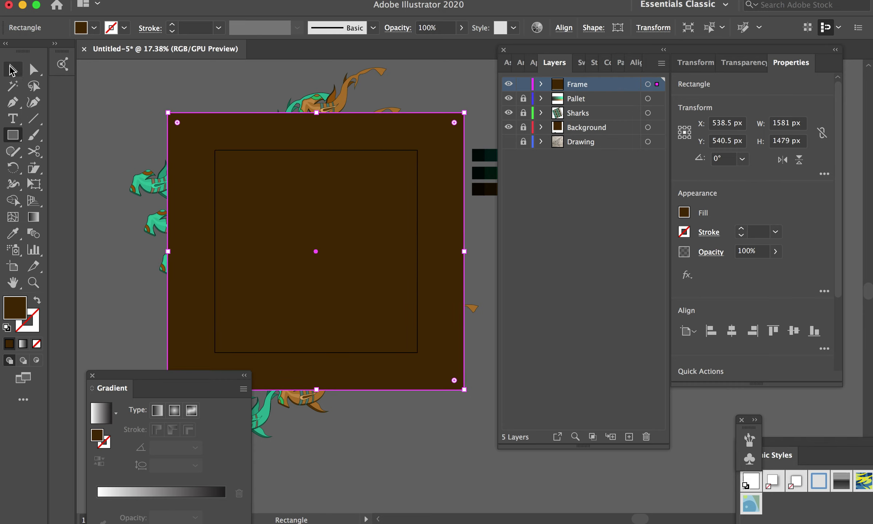
Step: Delete the inner square to leave a frame shape with a square window
{"action": "key", "text": "v"}
{"action": "left_click", "coordinate": [345, 281], "text": "shift"}
{"action": "left_click", "coordinate": [12, 200]}
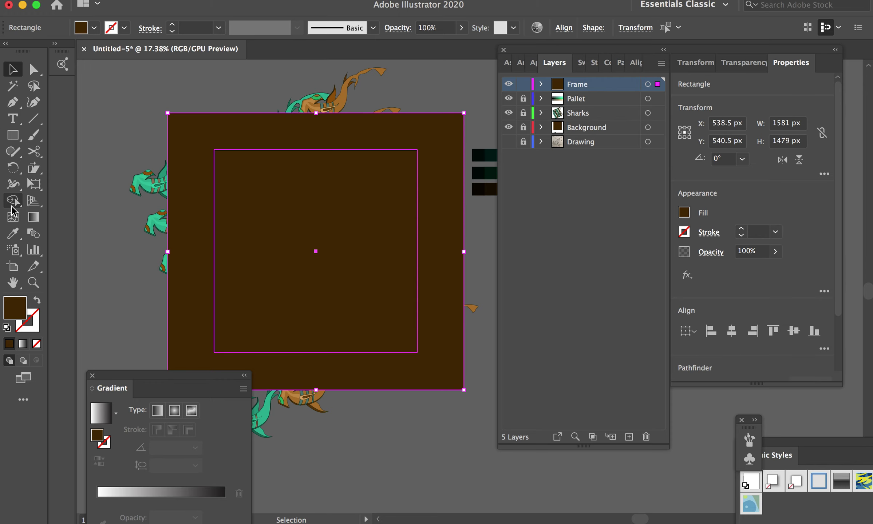
{"action": "left_click", "coordinate": [13, 69]}
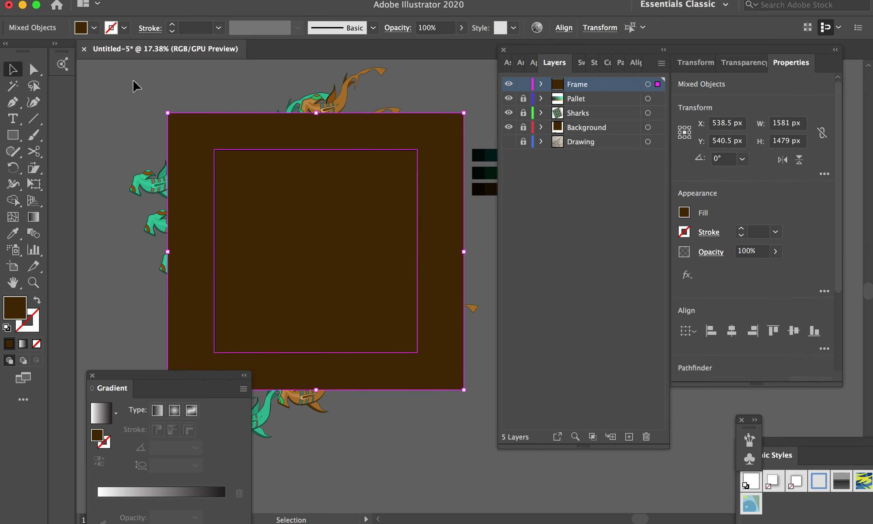
{"action": "left_click", "coordinate": [130, 85]}
{"action": "left_click", "coordinate": [277, 230]}
{"action": "key", "text": "Delete"}
{"action": "scroll", "coordinate": [302, 227], "scroll_direction": "up", "scroll_amount": 3}
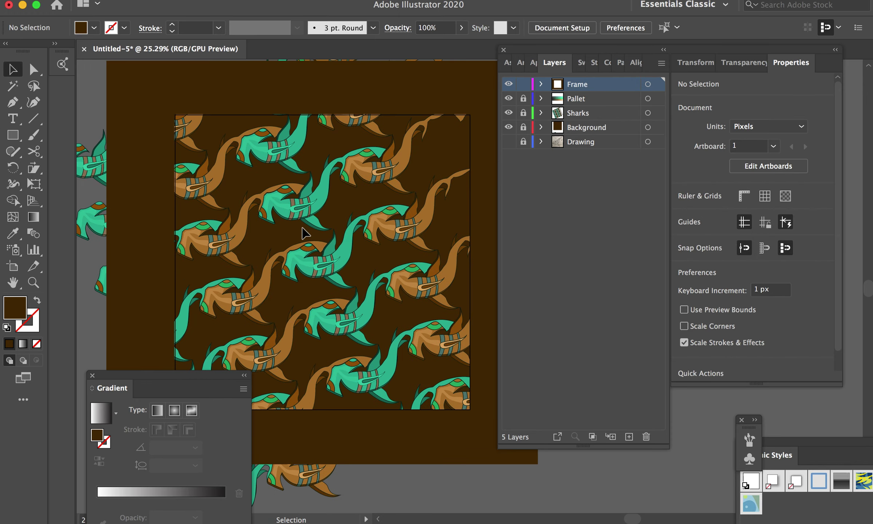
Step: Fill the frame shape white and dismiss the low disk space notice
{"action": "left_click", "coordinate": [581, 62]}
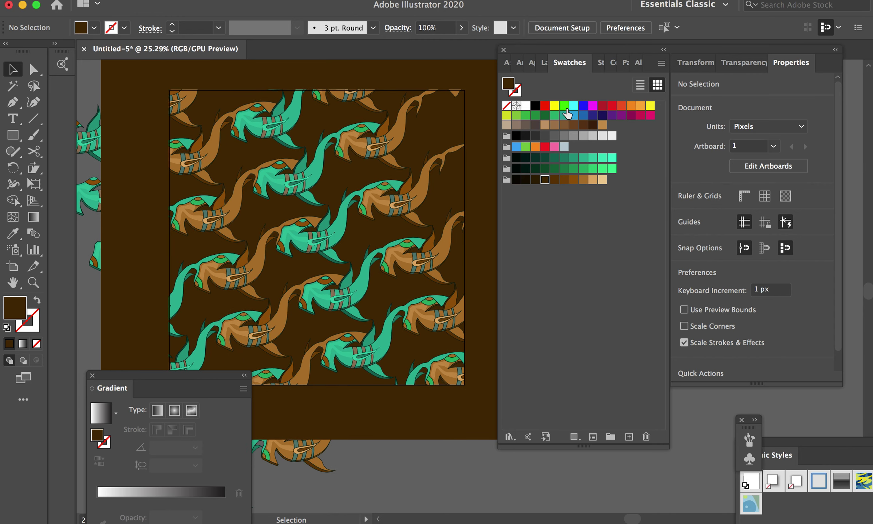
{"action": "left_click", "coordinate": [486, 89]}
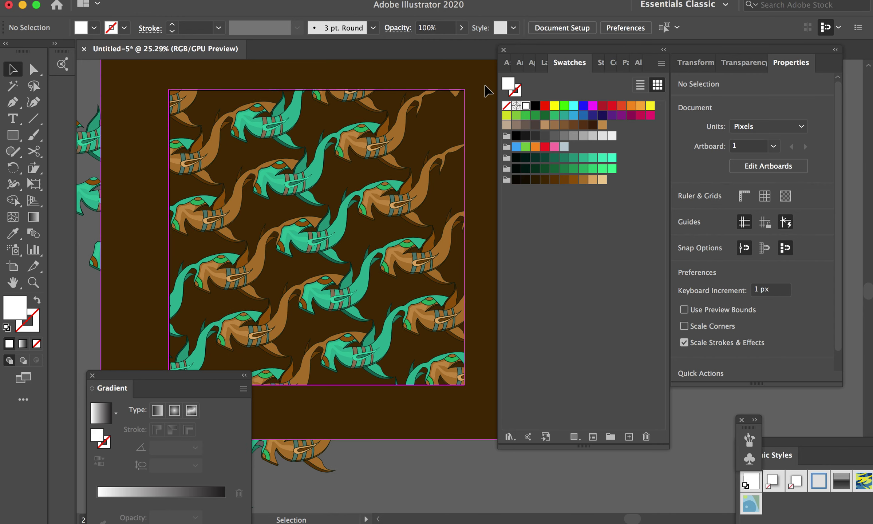
{"action": "left_click", "coordinate": [525, 106]}
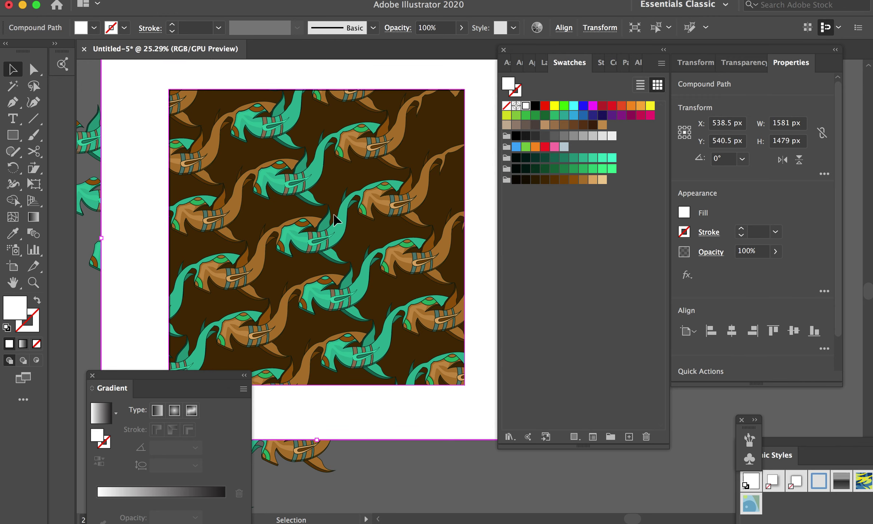
{"action": "scroll", "coordinate": [334, 219], "scroll_direction": "up", "scroll_amount": 5}
{"action": "scroll", "coordinate": [334, 219], "scroll_direction": "up", "scroll_amount": 2}
{"action": "scroll", "coordinate": [334, 219], "scroll_direction": "down", "scroll_amount": 4}
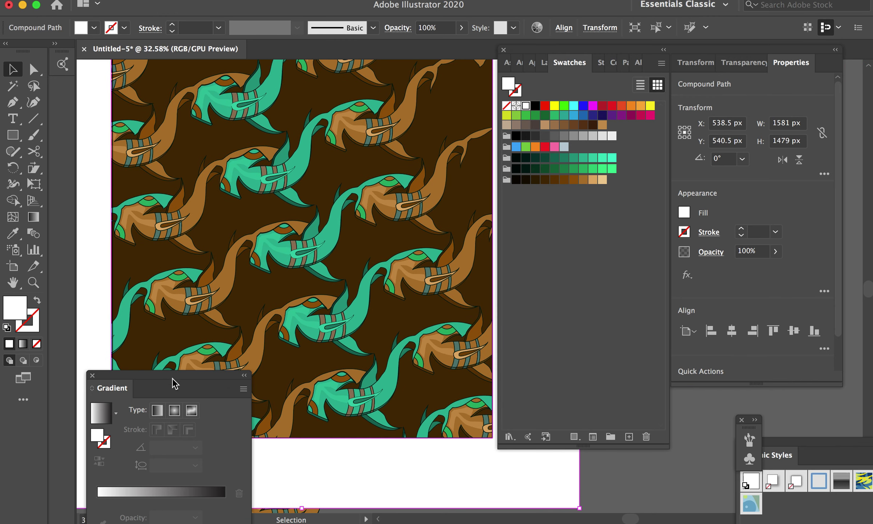
{"action": "left_click_drag", "start_coordinate": [177, 378], "coordinate": [109, 480]}
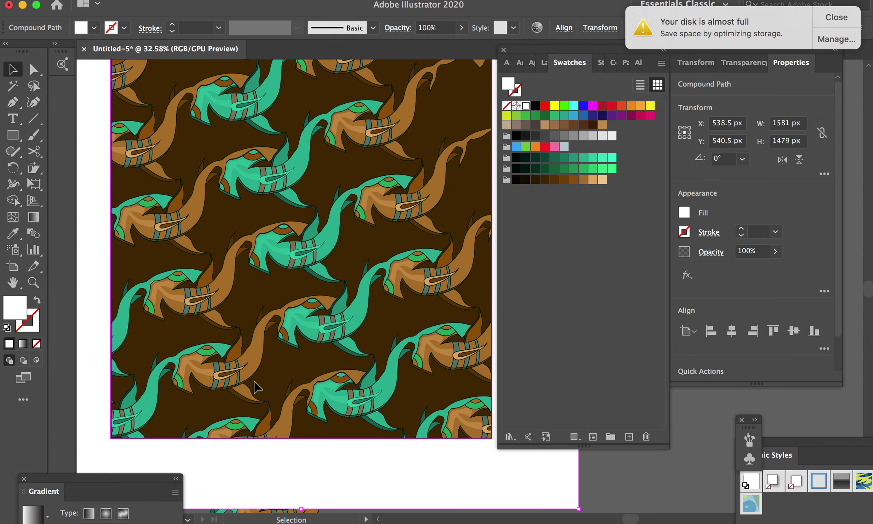
{"action": "scroll", "coordinate": [255, 386], "scroll_direction": "up", "scroll_amount": 1}
{"action": "scroll", "coordinate": [255, 386], "scroll_direction": "right", "scroll_amount": 1}
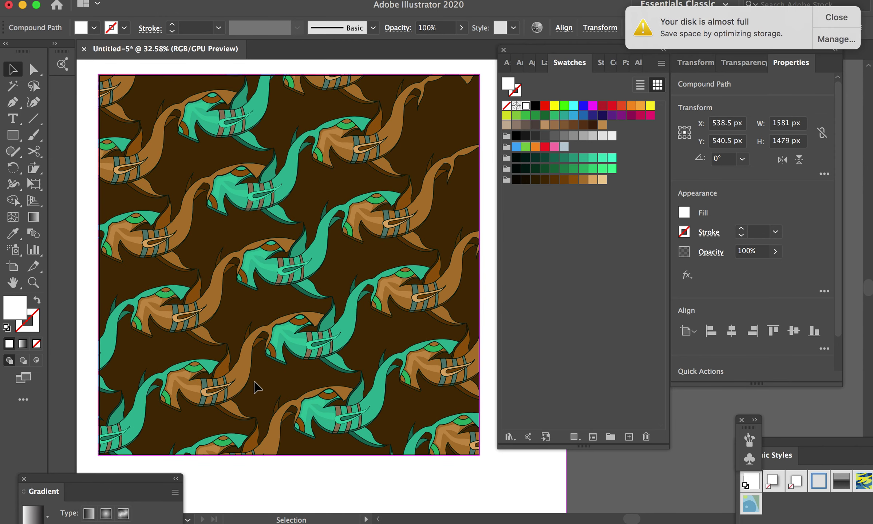
{"action": "left_click", "coordinate": [819, 17]}
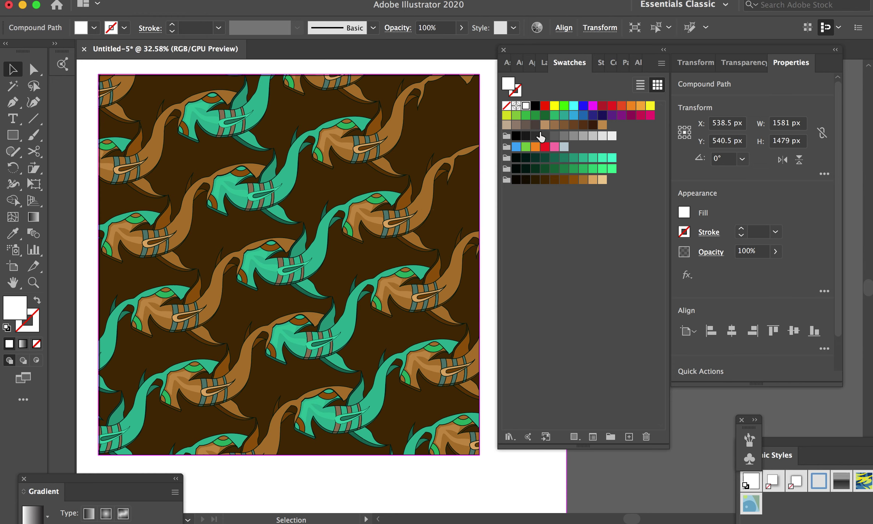
{"action": "left_click", "coordinate": [543, 63]}
Step: Lock the Frame layer and recolour the background rectangle to 44372A
{"action": "left_click", "coordinate": [523, 84]}
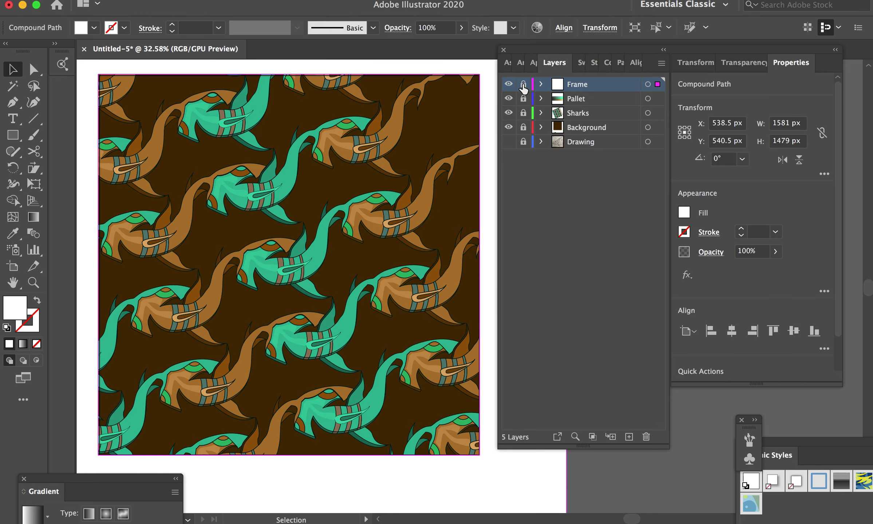
{"action": "left_click", "coordinate": [538, 131]}
{"action": "left_click", "coordinate": [444, 132]}
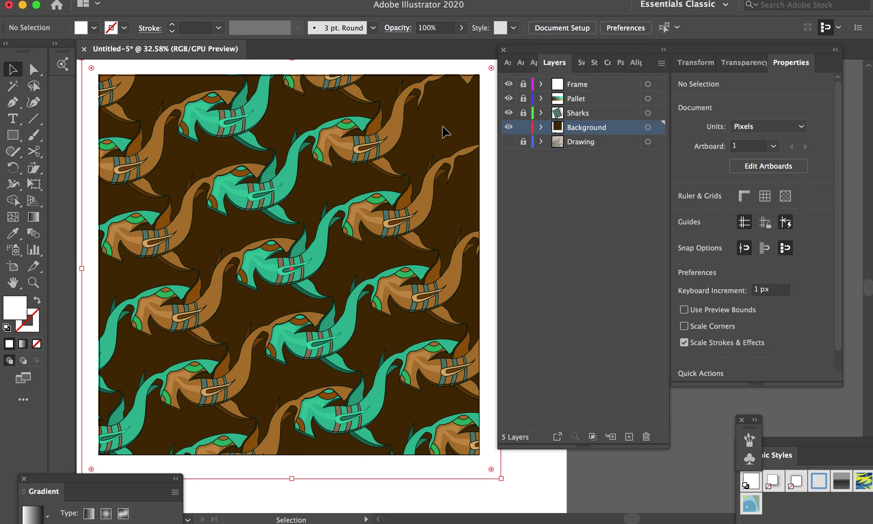
{"action": "left_click", "coordinate": [581, 63]}
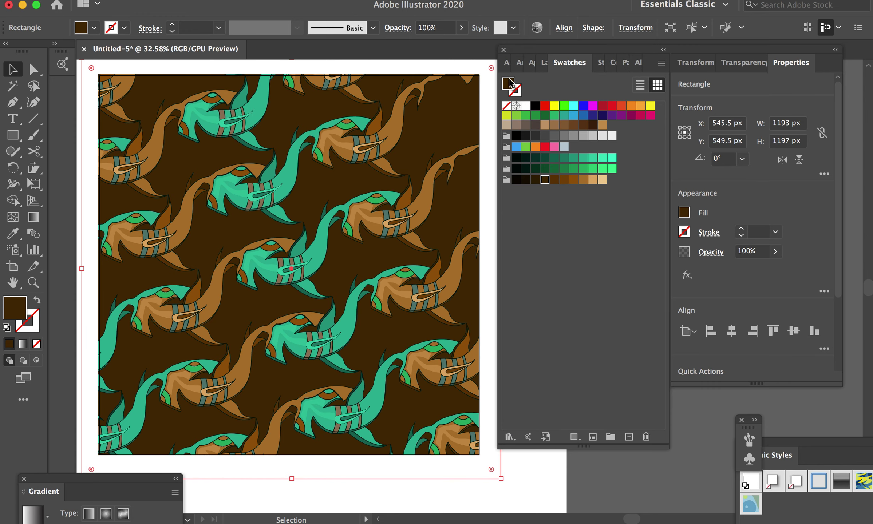
{"action": "double_click", "coordinate": [510, 87]}
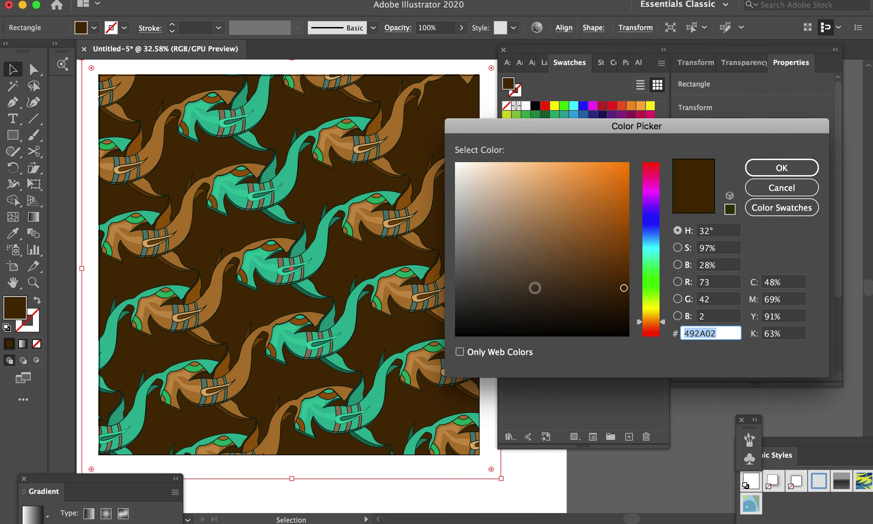
{"action": "left_click", "coordinate": [524, 289]}
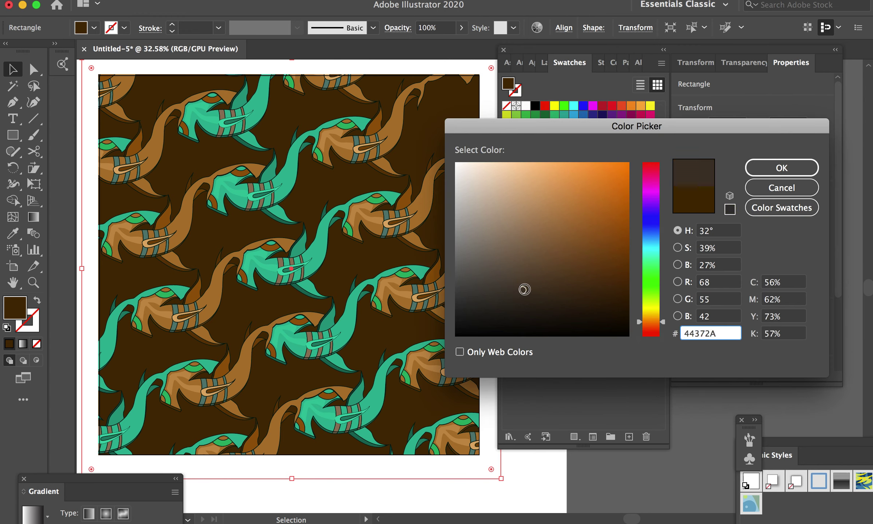
{"action": "left_click", "coordinate": [780, 168]}
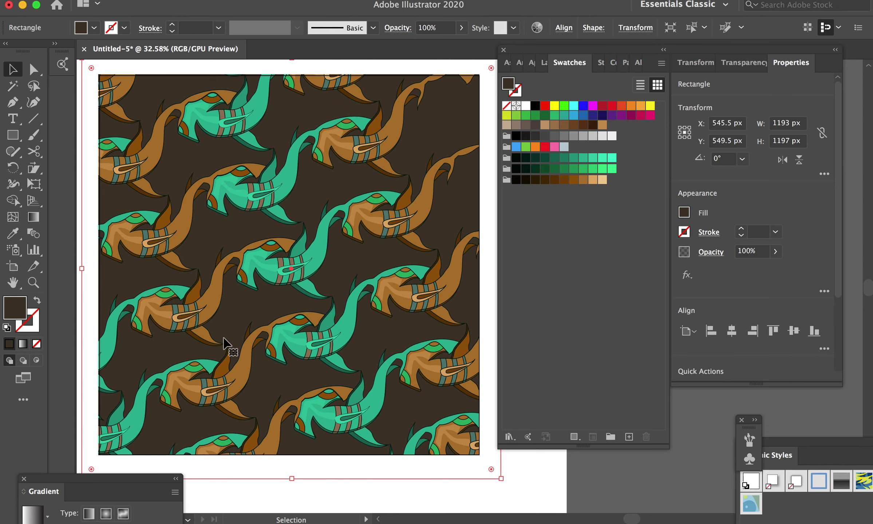
Step: Minimize the Illustrator document window to reveal the desktop
{"action": "left_click", "coordinate": [97, 1]}
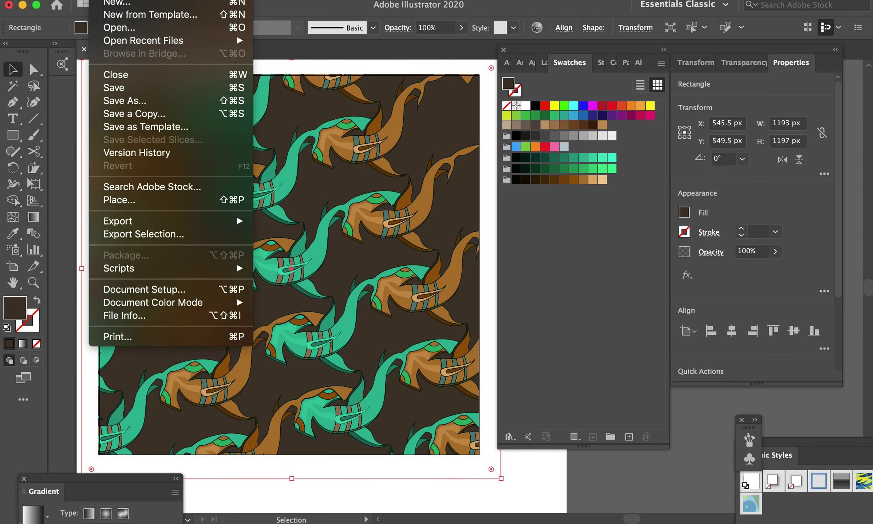
{"action": "left_click", "coordinate": [648, 487]}
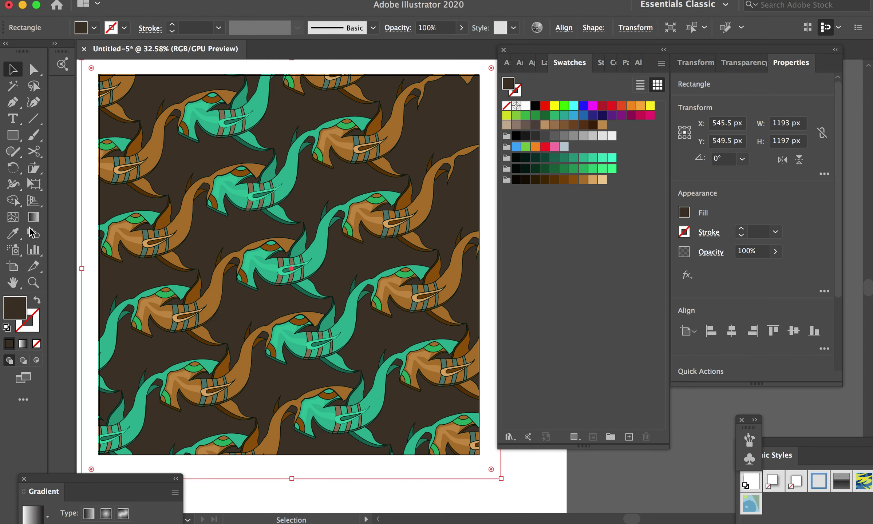
{"action": "left_click", "coordinate": [23, 5]}
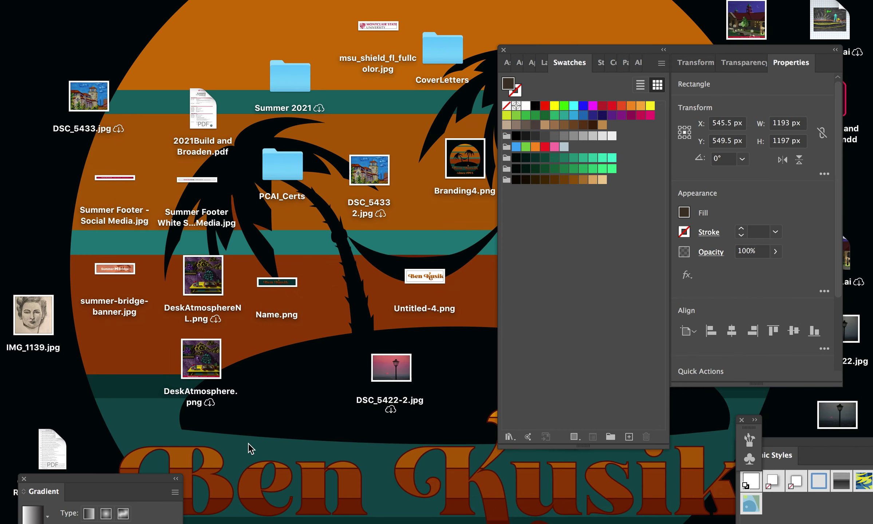
Step: Switch to Finder on the desktop and open then close Launchpad's Other folder
{"action": "left_click", "coordinate": [415, 459]}
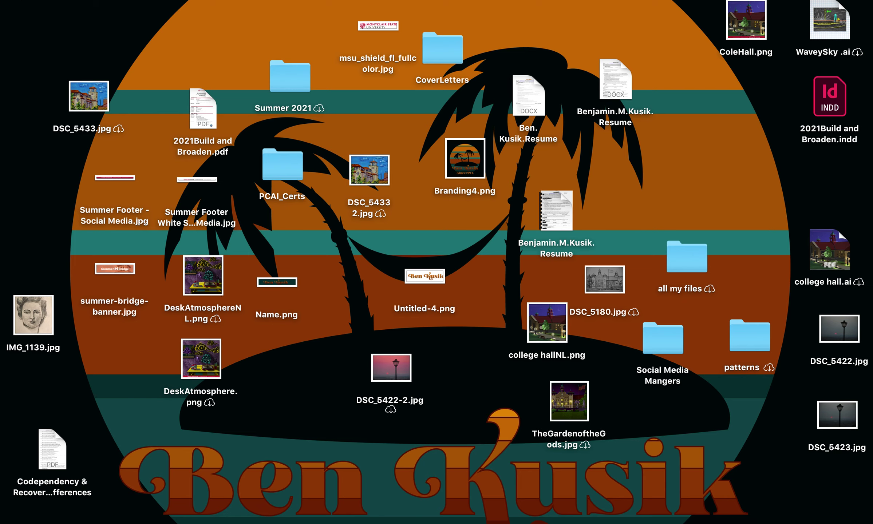
{"action": "left_click", "coordinate": [33, 0]}
{"action": "left_click", "coordinate": [24, 145]}
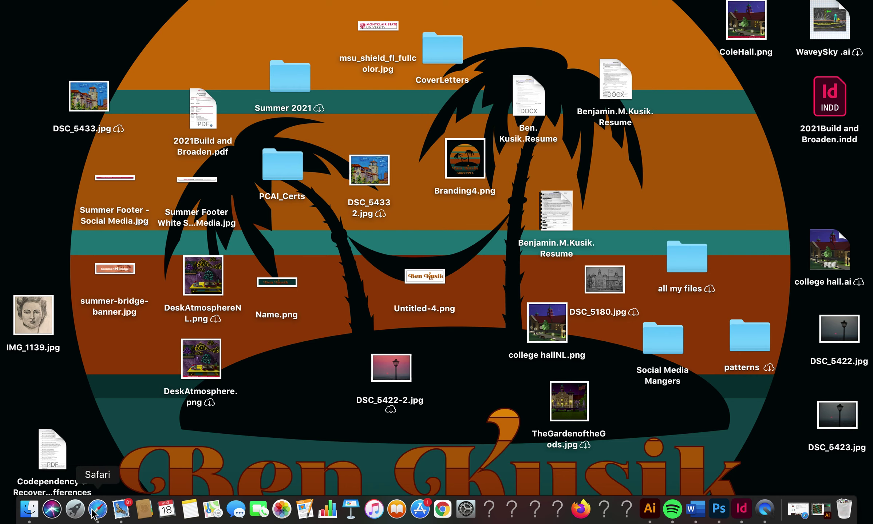
{"action": "left_click", "coordinate": [75, 519]}
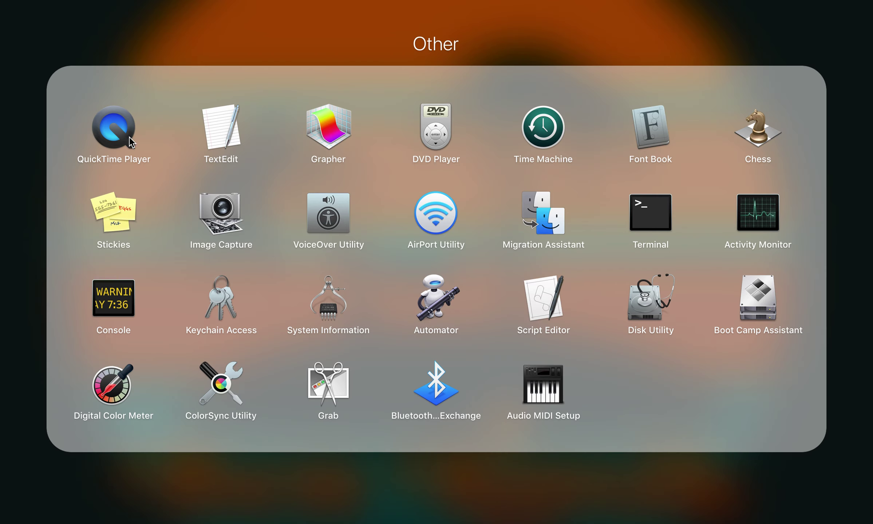
{"action": "left_click", "coordinate": [115, 135]}
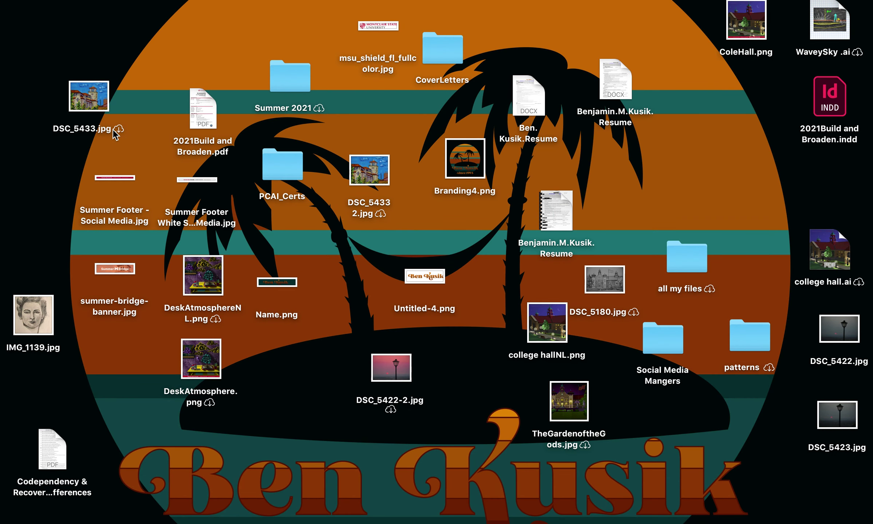